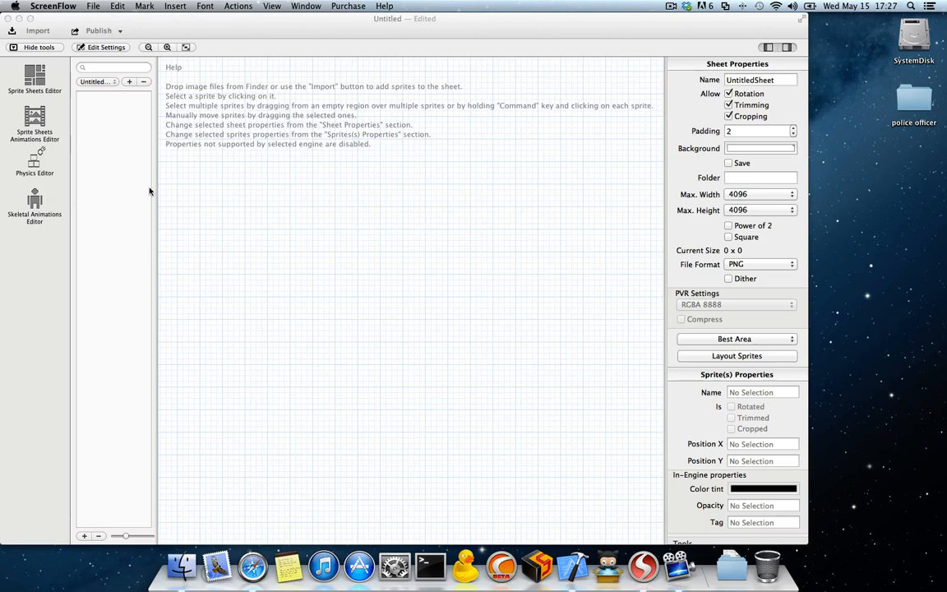
Step: Open the police officer folder on the desktop, enlarge its window and browse the body-part images as icons
left_click(25, 75)
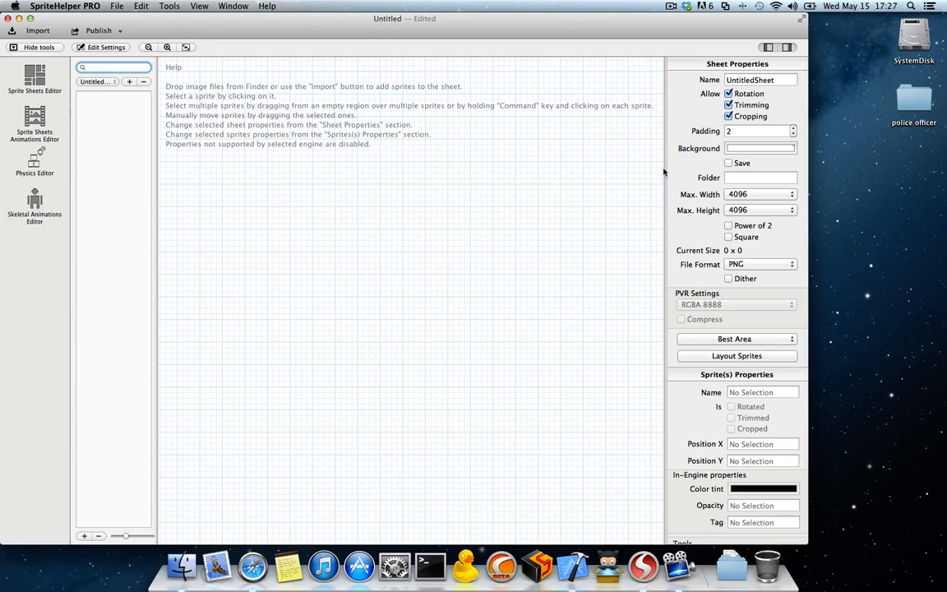
double_click(922, 102)
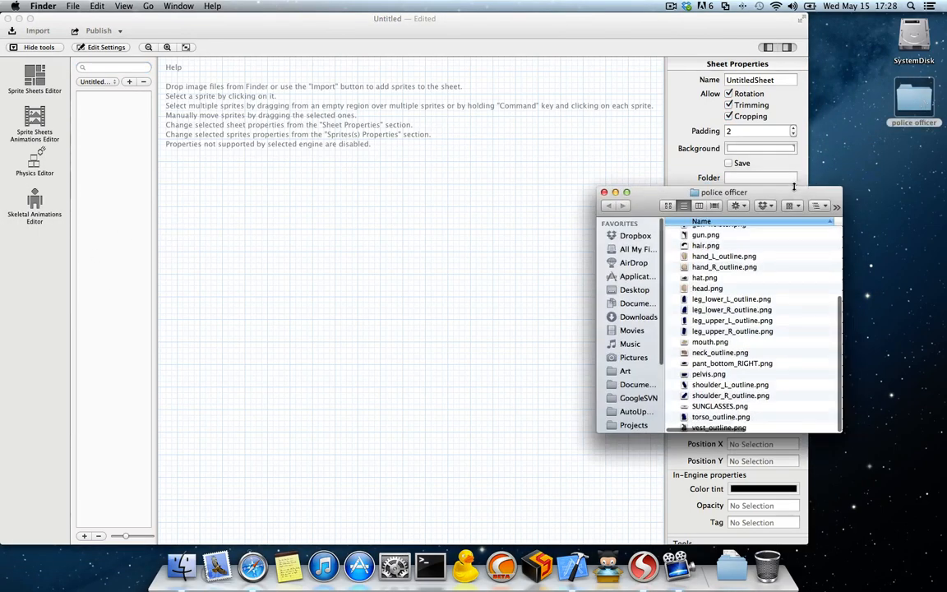
left_click_drag(794, 186, 793, 46)
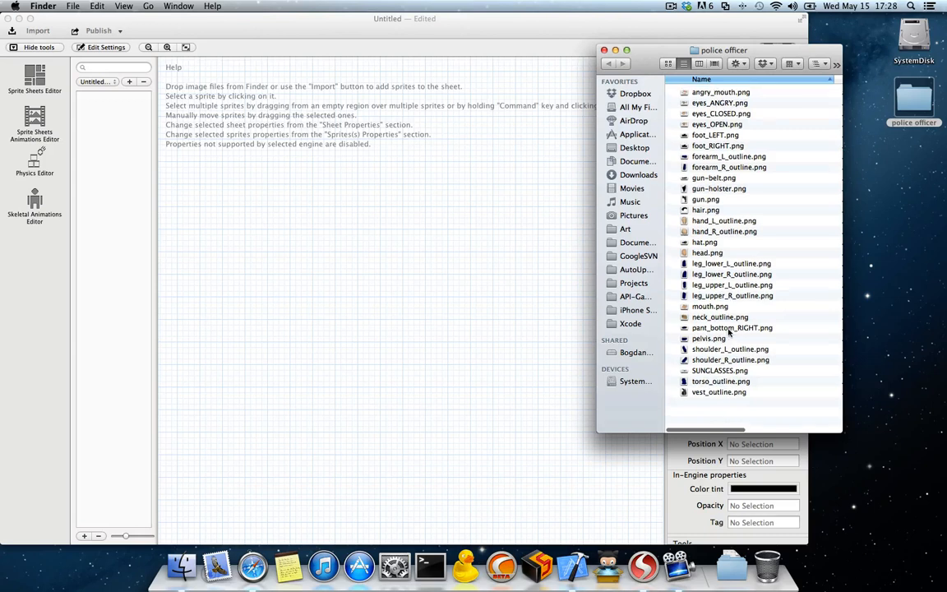
scroll(728, 332, "down", 1)
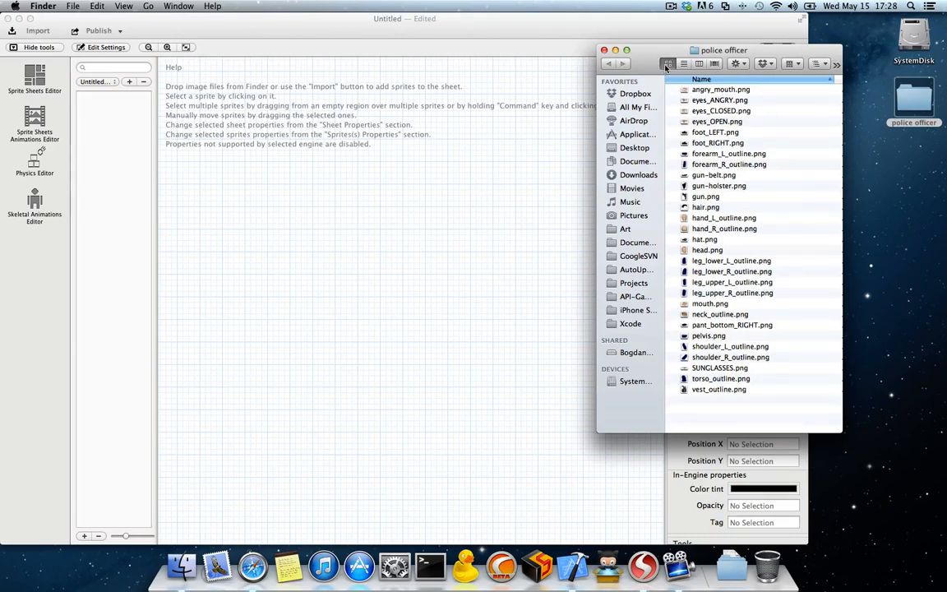
key("super+1")
scroll(758, 222, "down", 5)
scroll(758, 222, "down", 10)
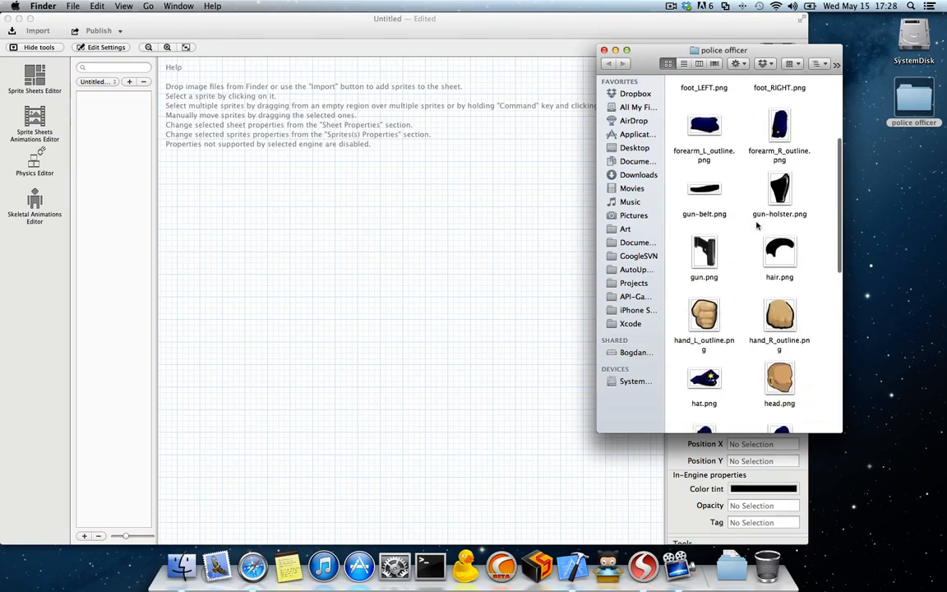
scroll(757, 227, "down", 3)
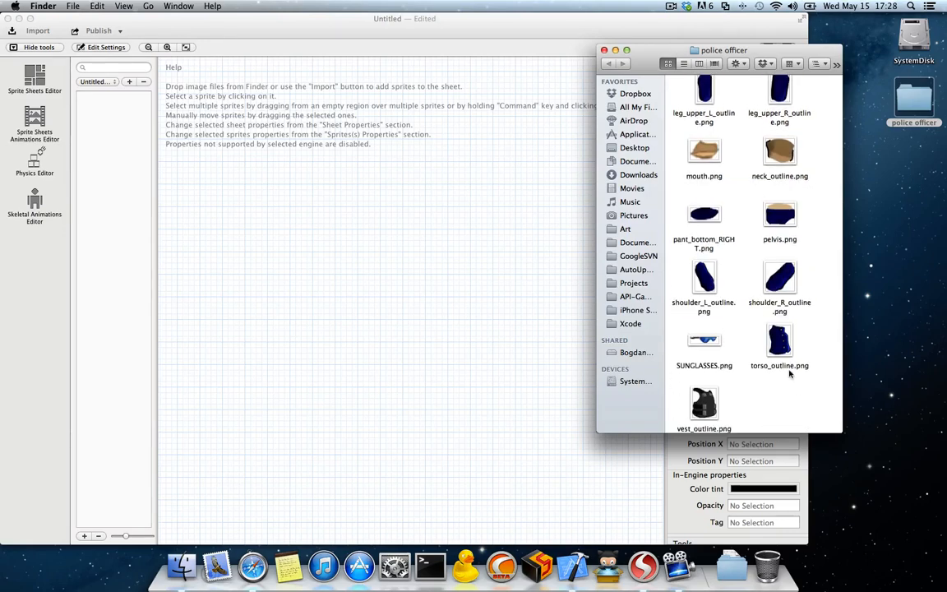
Step: Import all the police officer images into the sprite sheet, close the folder and widen the editor window
left_click_drag(785, 415, 321, 119)
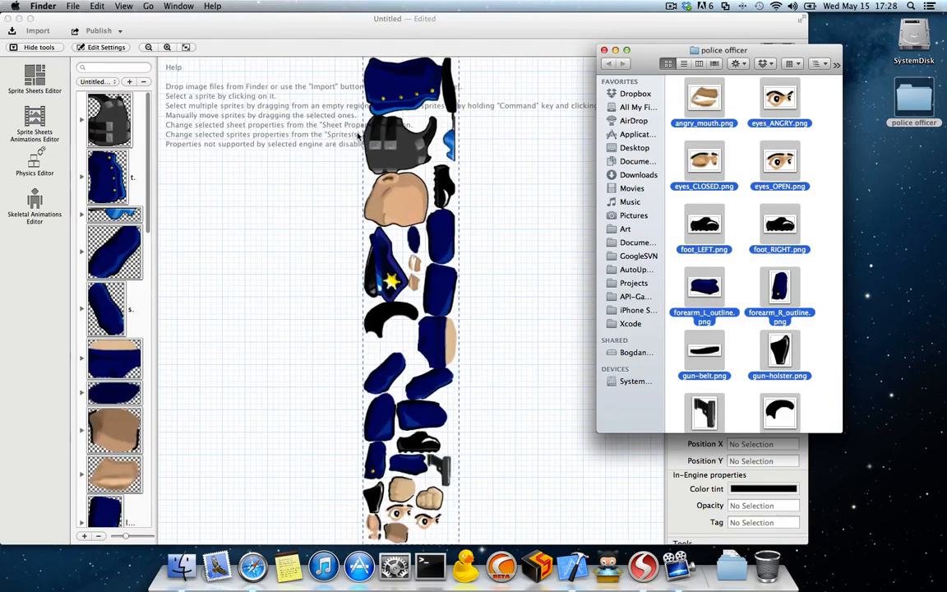
left_click(604, 51)
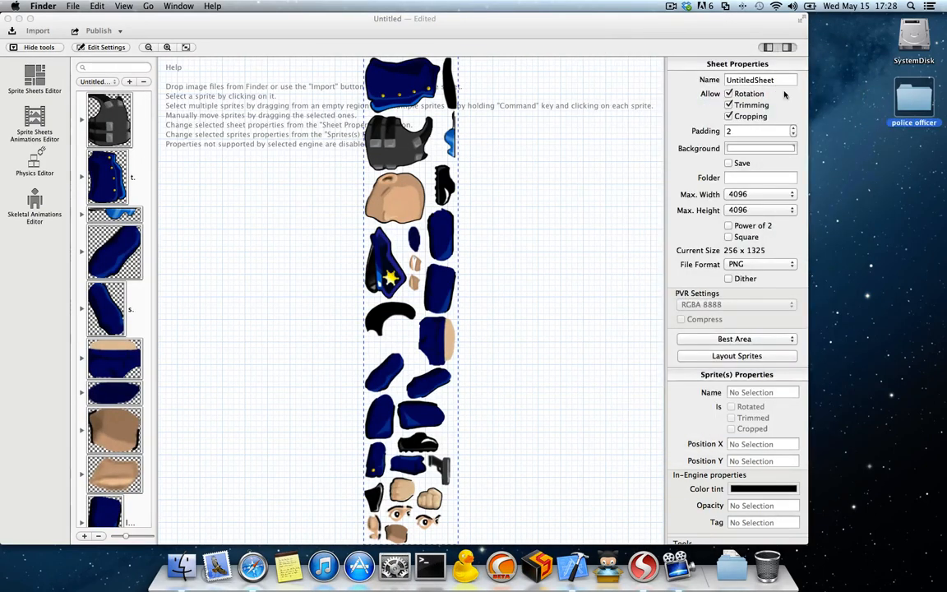
left_click_drag(808, 100, 896, 102)
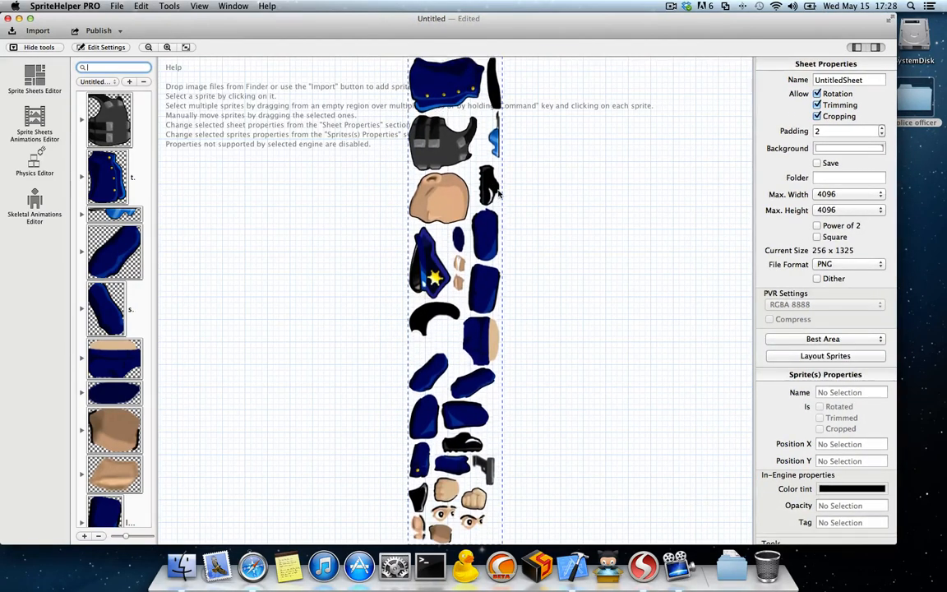
Step: Switch to the Skeletal Animations Editor, widen the sprite list and skeleton areas, and shorten the skeleton list
left_click(34, 203)
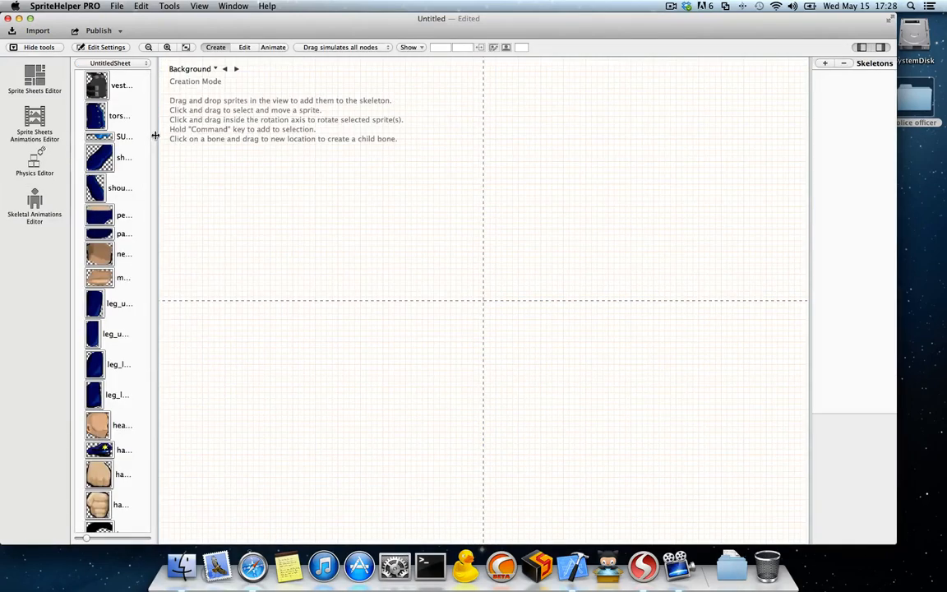
left_click_drag(154, 136, 197, 133)
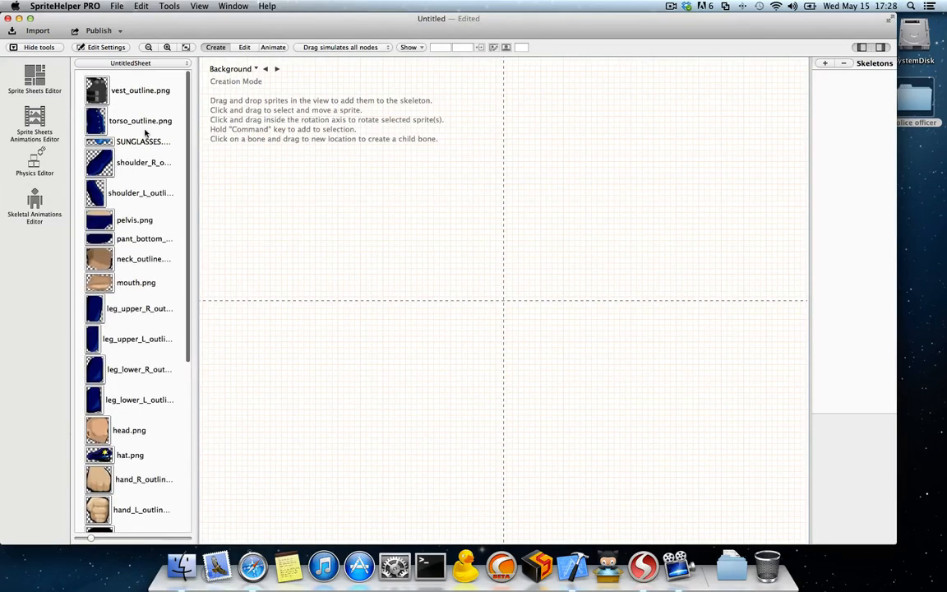
scroll(145, 131, "down", 5)
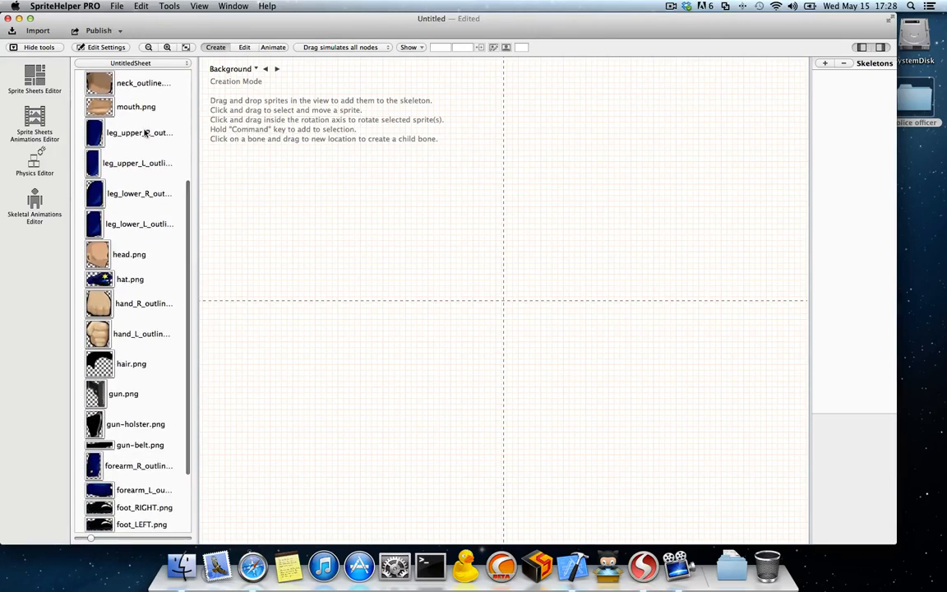
scroll(144, 133, "down", 3)
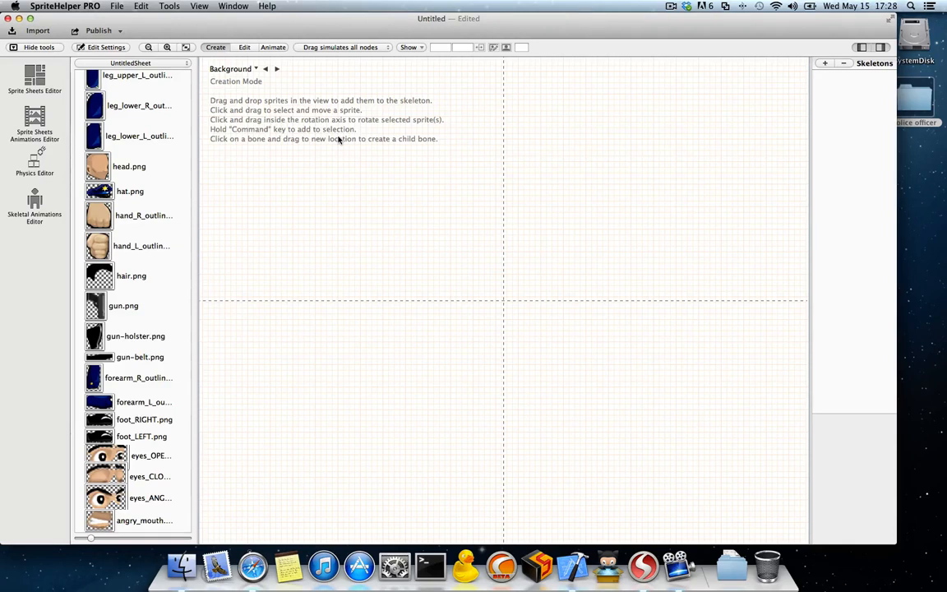
scroll(138, 162, "up", 8)
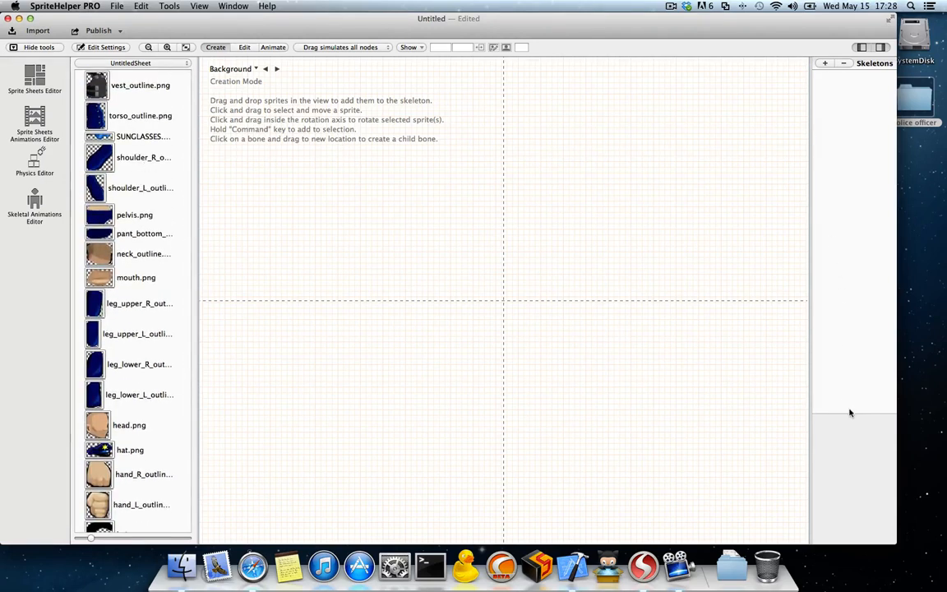
left_click_drag(850, 411, 859, 297)
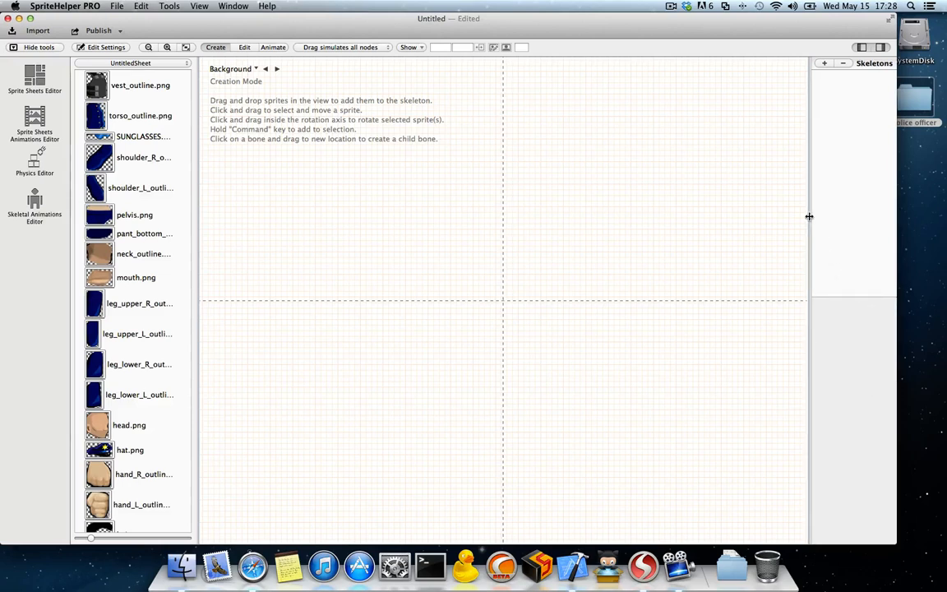
left_click_drag(809, 215, 792, 216)
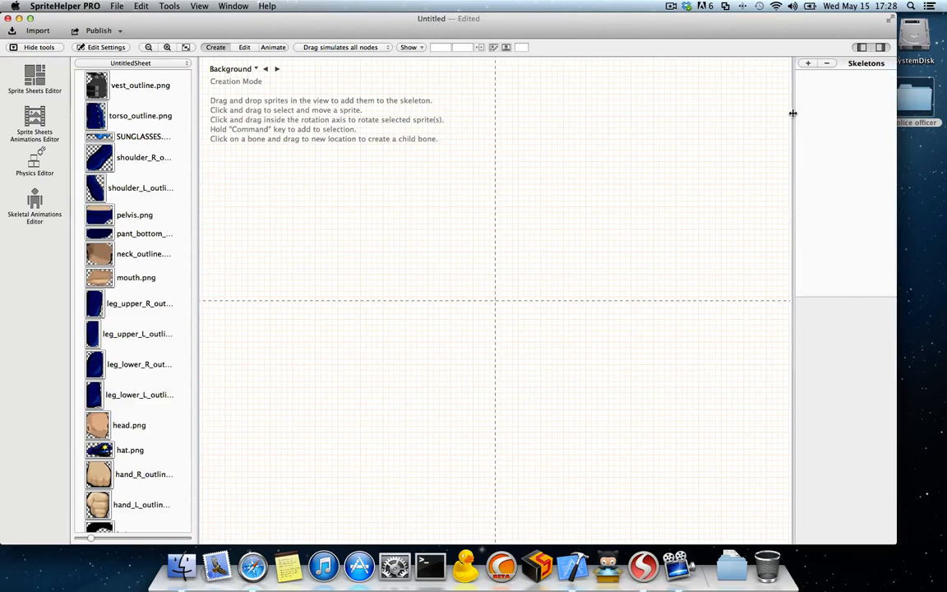
Step: Create a new skeleton and place torso_outline.png directly above its root bone
left_click(807, 64)
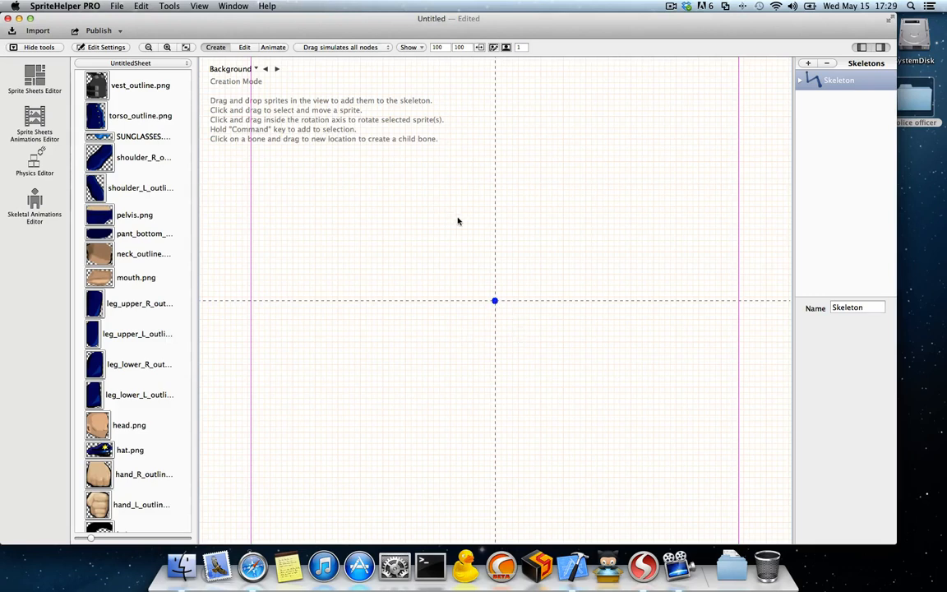
scroll(142, 283, "down", 8)
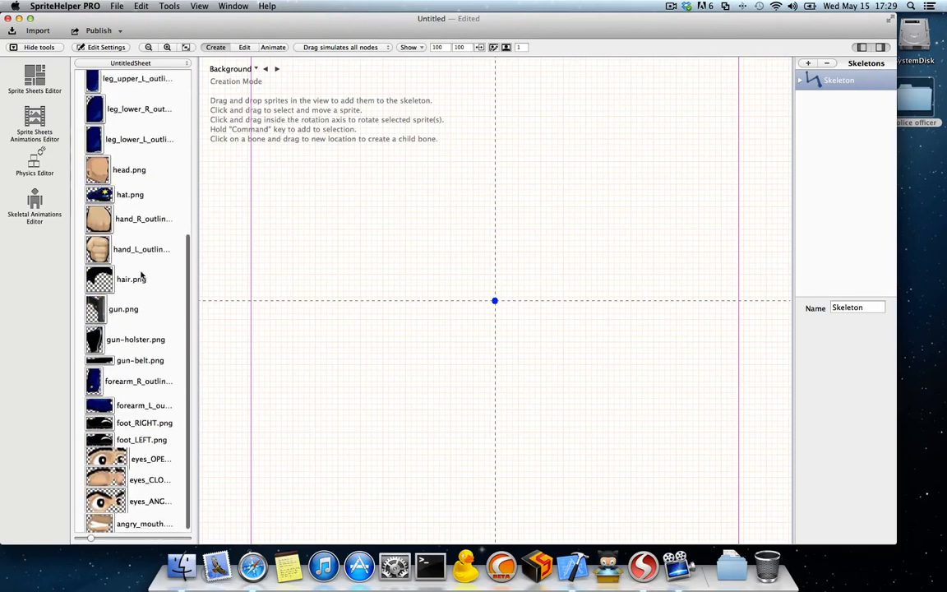
scroll(140, 271, "up", 8)
left_click_drag(93, 122, 495, 203)
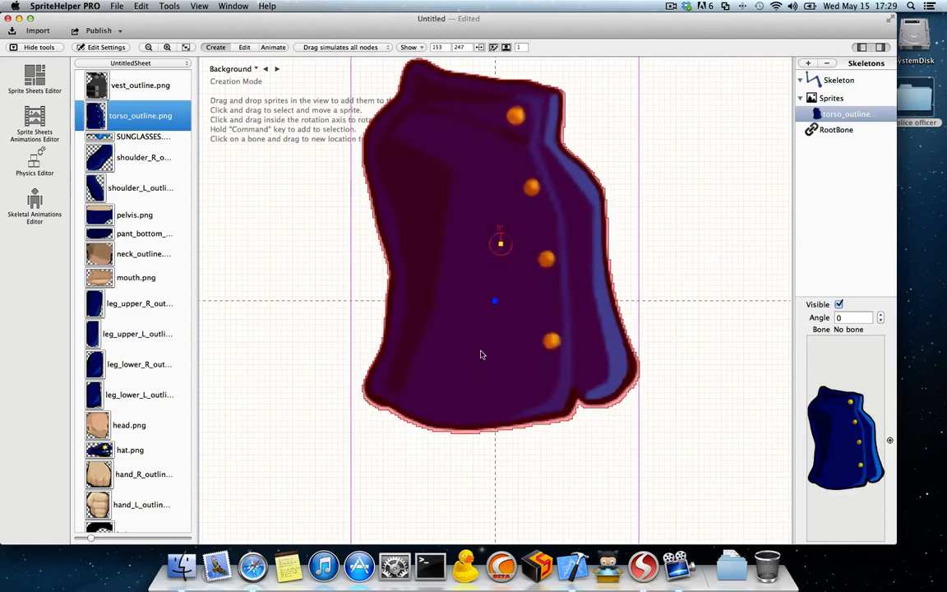
left_click(472, 264)
Step: Add head.png to the skeleton and position it centred just above the torso
scroll(140, 265, "down", 5)
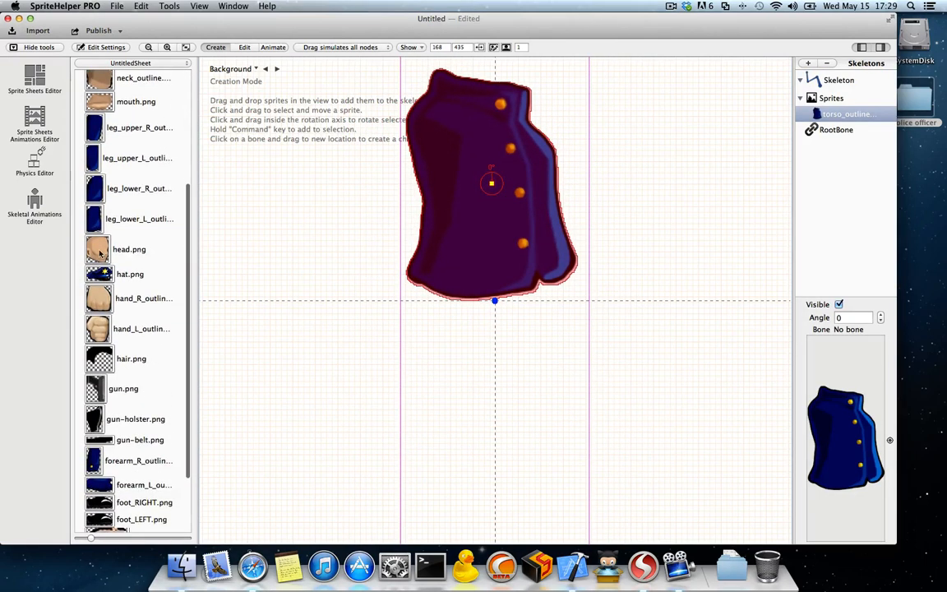
left_click_drag(97, 239, 353, 230)
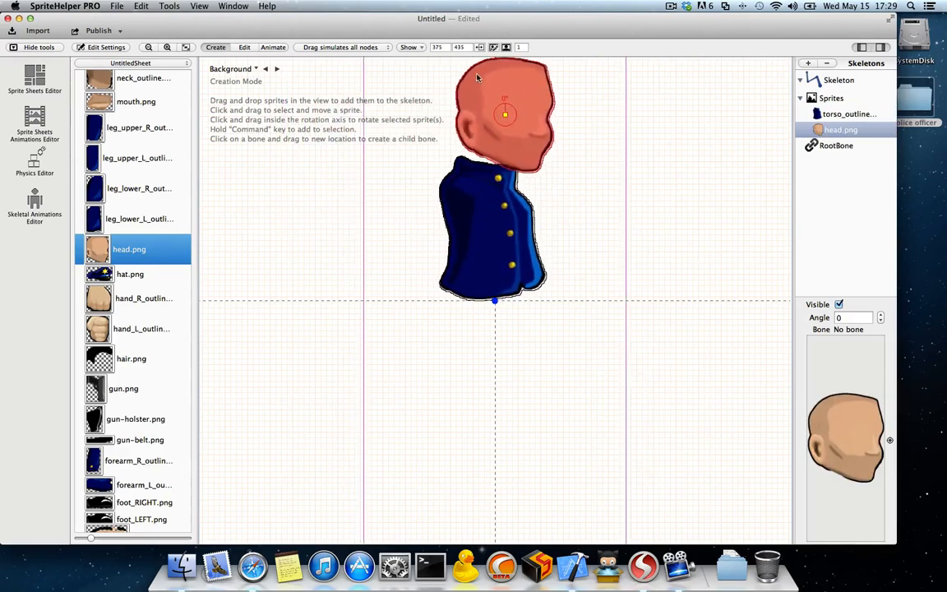
left_click_drag(463, 75, 463, 65)
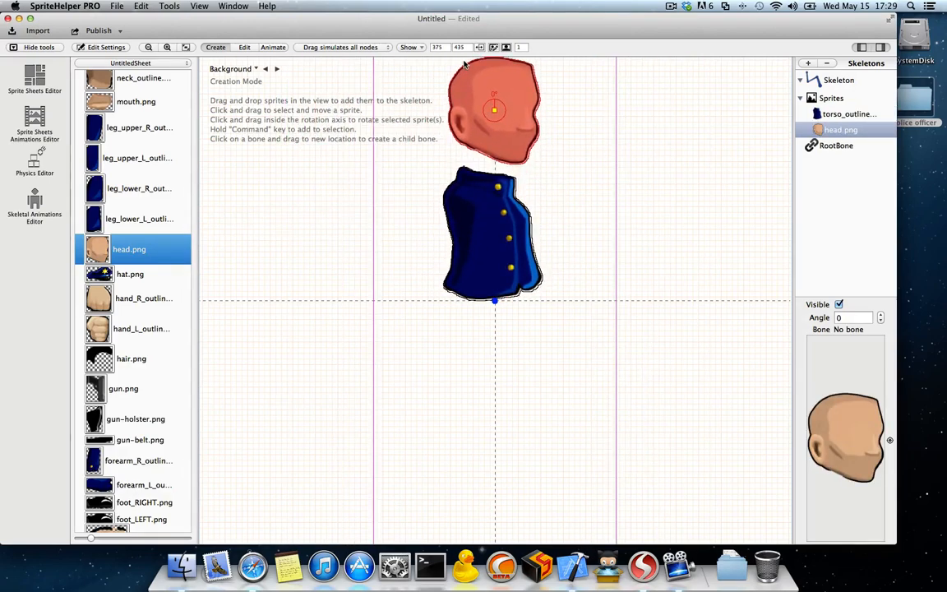
Step: Add neck_outline.png between the head and torso, and lower the head onto the neck
scroll(125, 270, "up", 5)
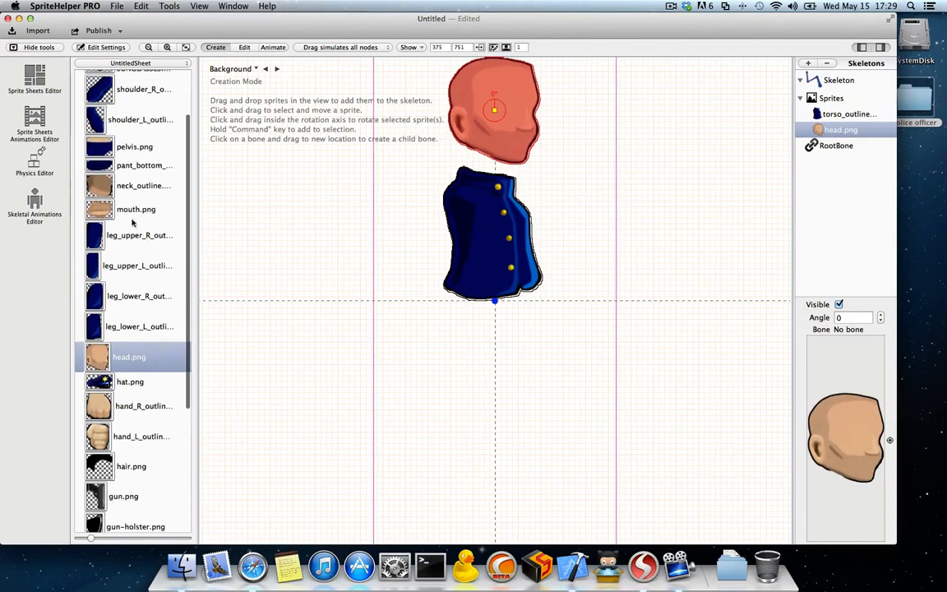
left_click_drag(101, 188, 487, 171)
left_click(537, 166)
left_click_drag(506, 121, 505, 130)
left_click(537, 163)
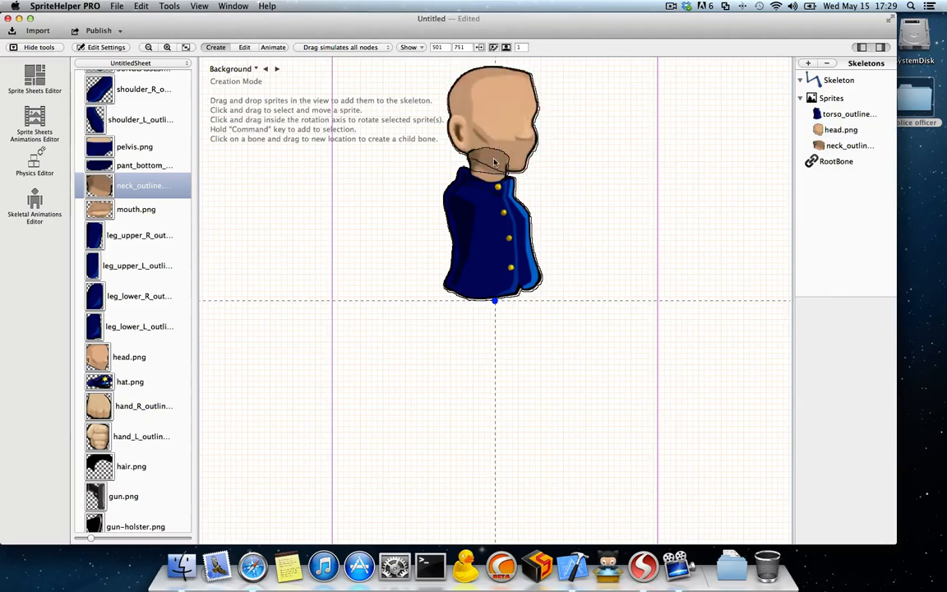
Step: Move the neck sprite to the start of the skeleton's sprite order so it sits behind the torso and head
scroll(494, 162, "up", 5)
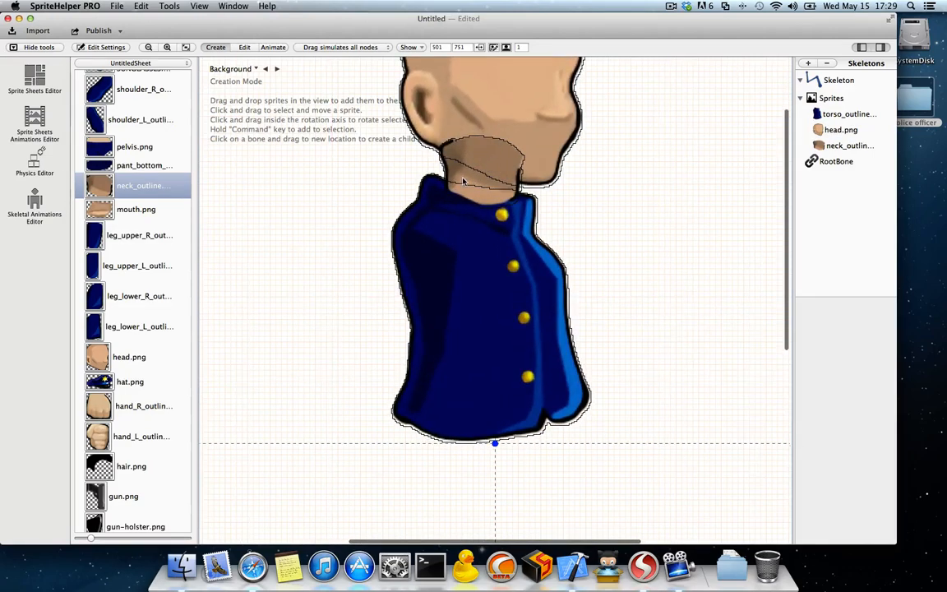
left_click(462, 181)
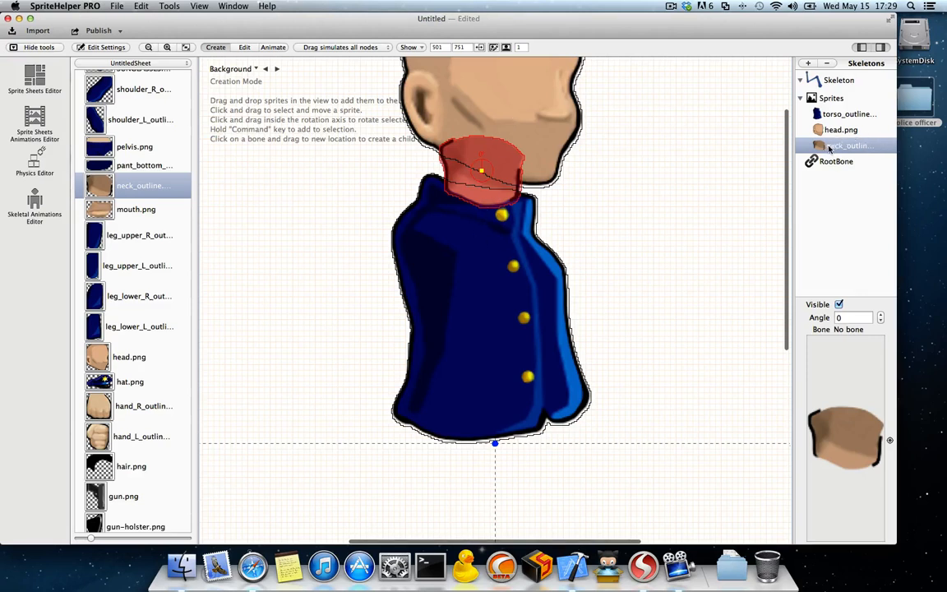
left_click_drag(831, 148, 857, 115)
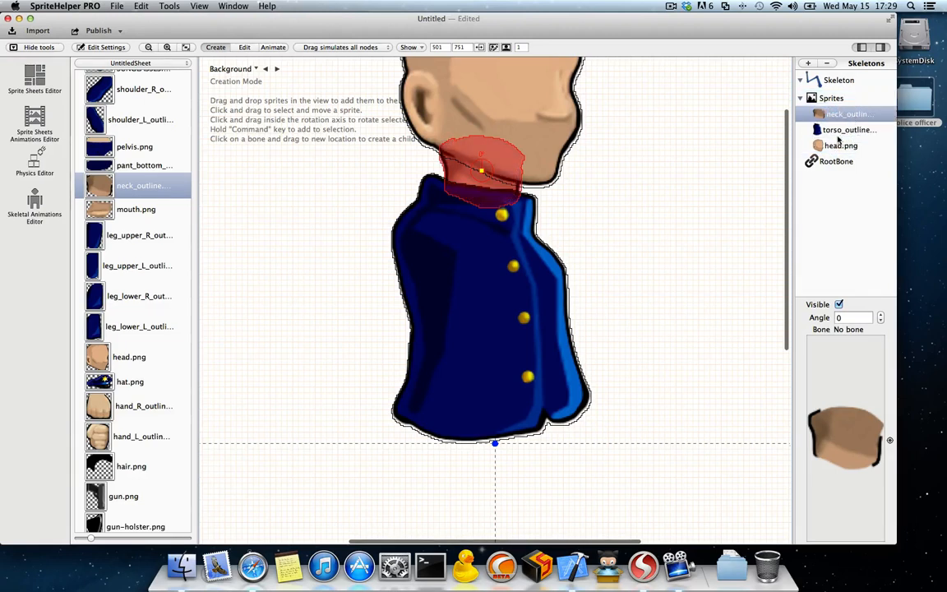
left_click(655, 159)
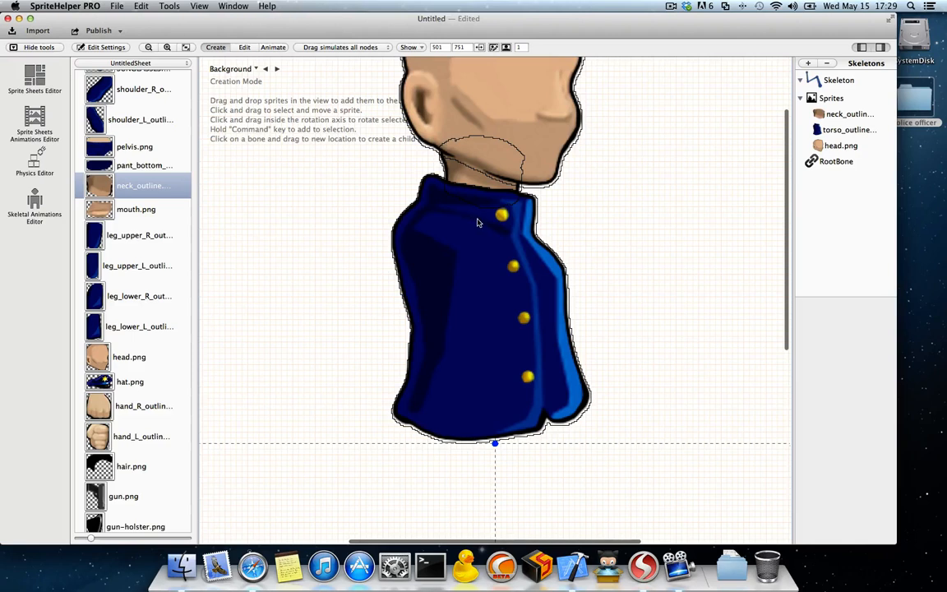
Step: Add shoulder_R_outline.png to the skeleton, overlapping the upper back edge of the torso
scroll(107, 165, "up", 3)
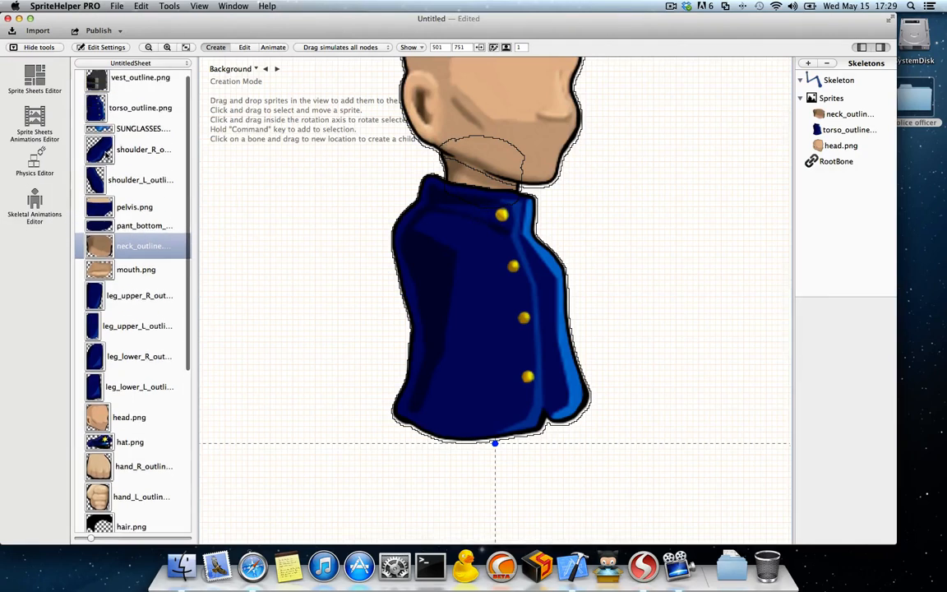
left_click(97, 155)
left_click_drag(97, 154, 376, 296)
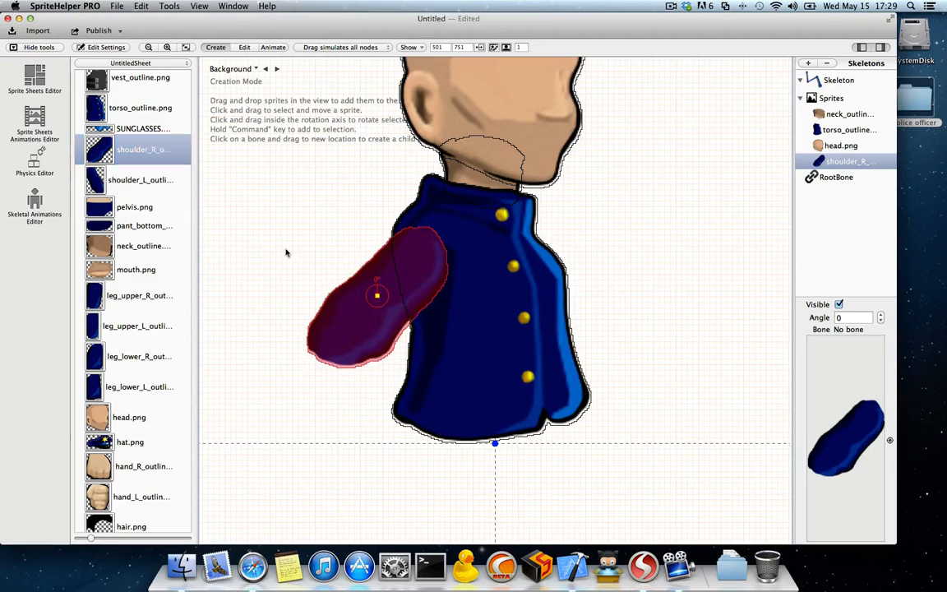
left_click(311, 266)
Step: Add shoulder_L_outline.png to the skeleton, overlapping the front edge of the torso
scroll(311, 265, "down", 3)
left_click(94, 181)
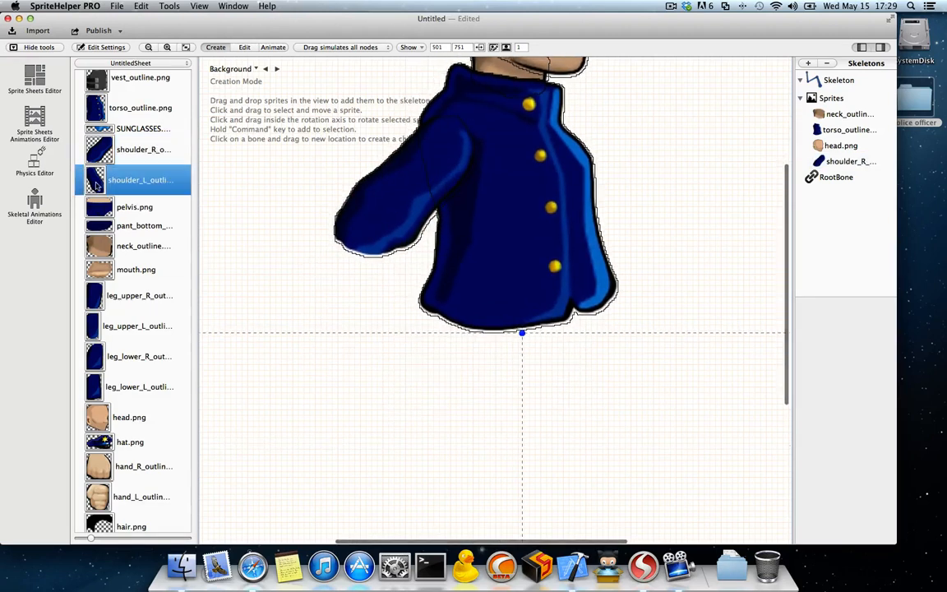
left_click_drag(94, 181, 545, 189)
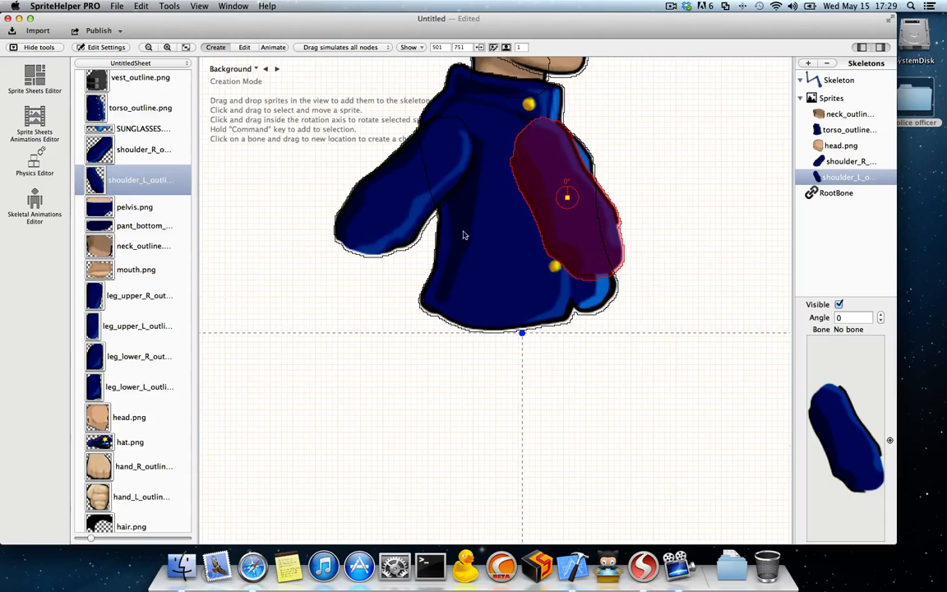
left_click(375, 262)
left_click(539, 173)
Step: Add pelvis.png to the skeleton, overlapping the lower edge of the torso at the root bone
scroll(140, 255, "up", 1)
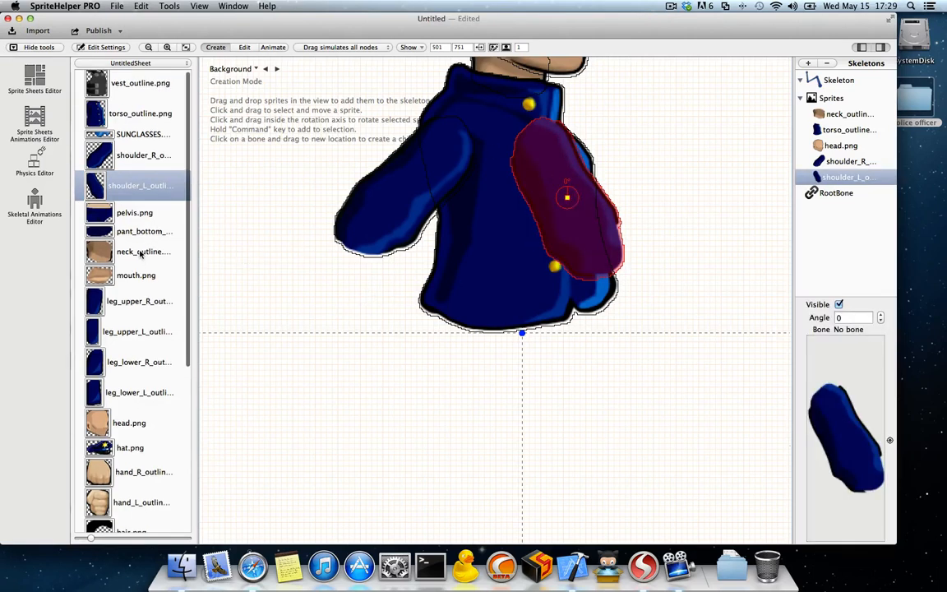
left_click(102, 216)
left_click_drag(118, 215, 504, 360)
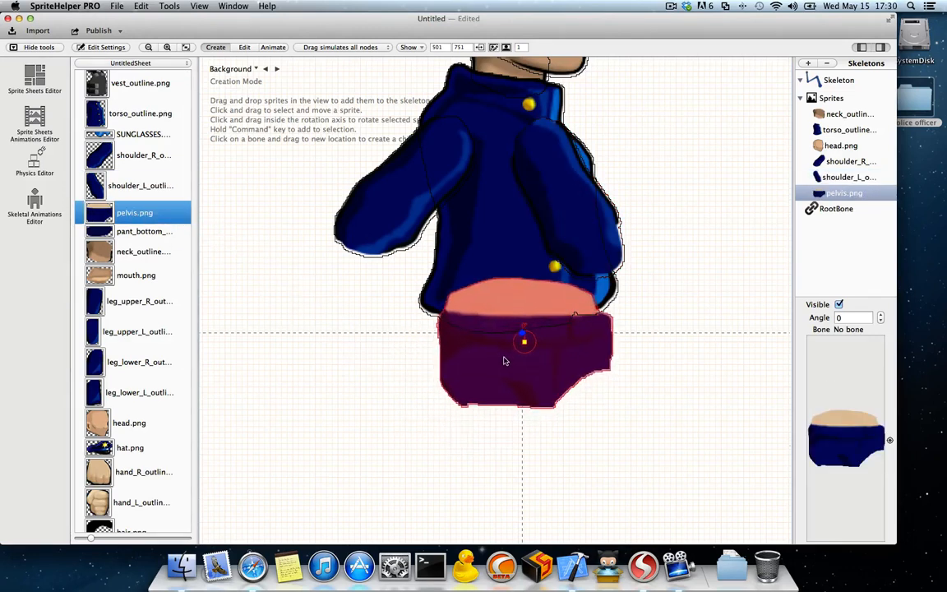
scroll(137, 283, "up", 2)
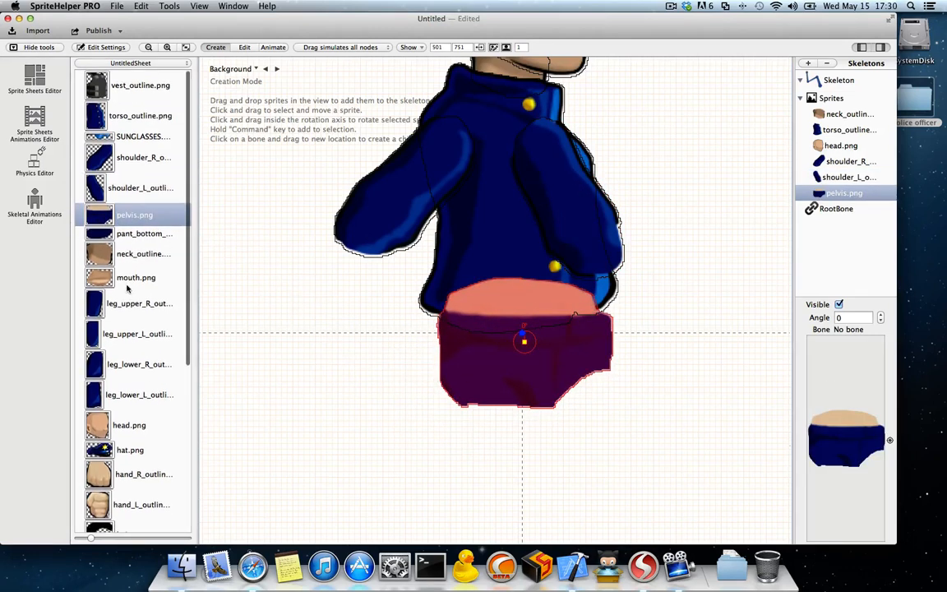
Step: Add leg_upper_R_outline.png and leg_upper_L_outline.png to the skeleton side by side, overlapping the lower edge of the pelvis
scroll(103, 246, "down", 1)
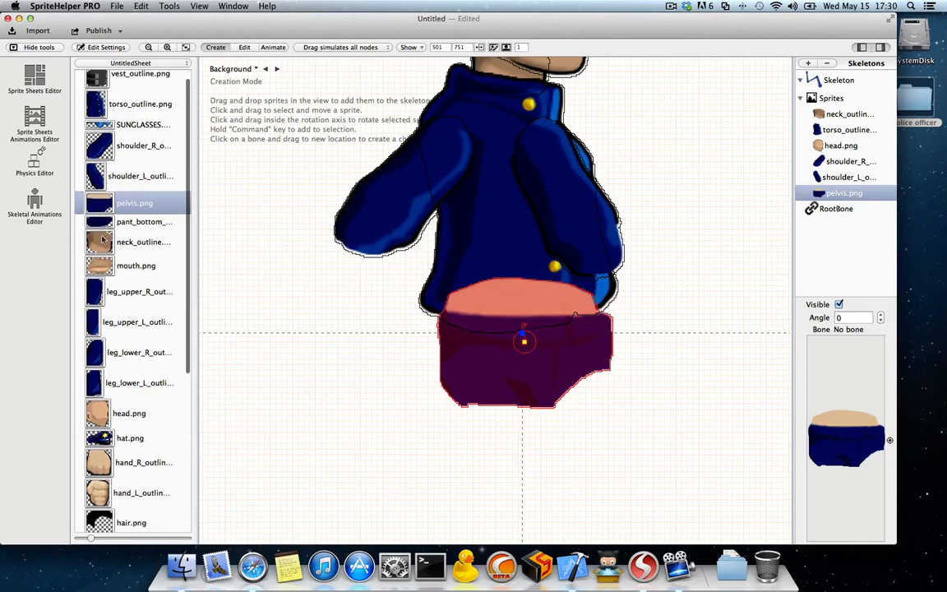
left_click(103, 294)
scroll(103, 296, "down", 4)
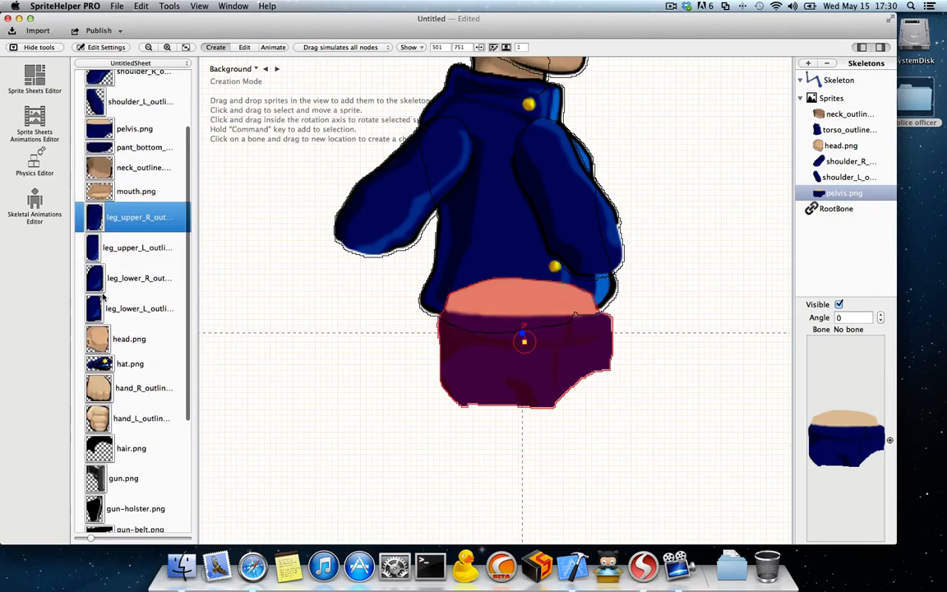
left_click_drag(99, 221, 457, 470)
scroll(472, 444, "down", 5)
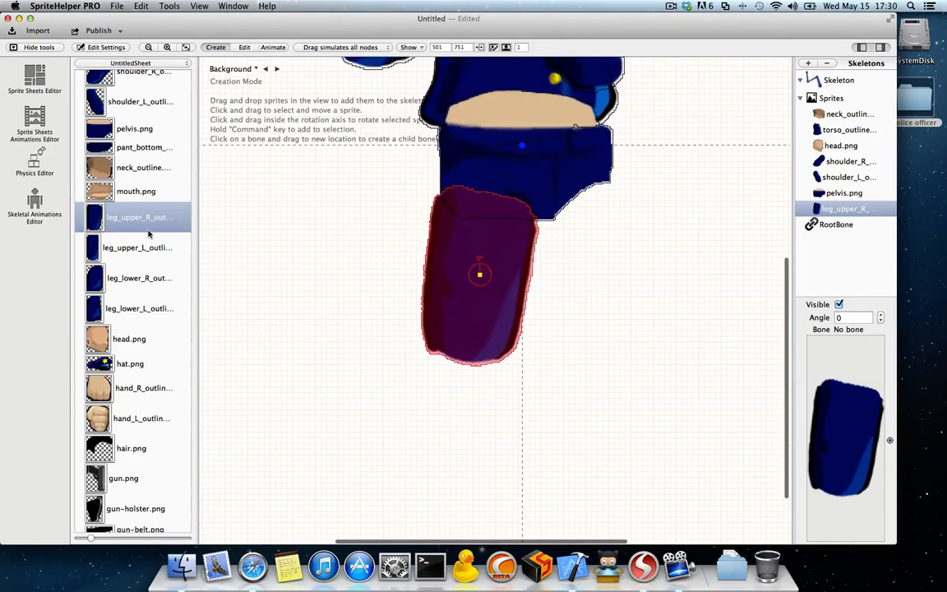
left_click_drag(95, 252, 570, 248)
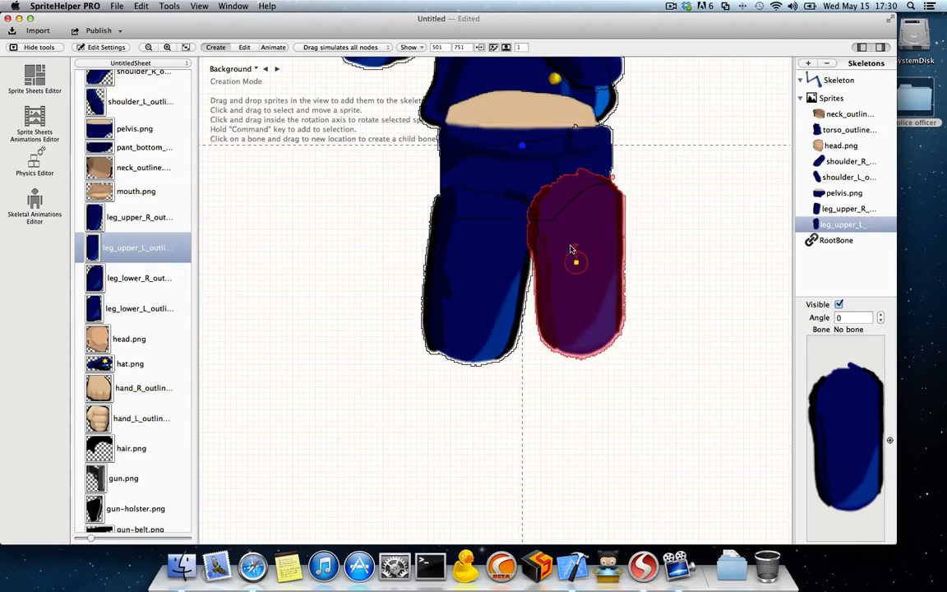
Step: Add leg_lower_R_outline.png and leg_lower_L_outline.png to the skeleton, each overlapping the lower end of its matching upper leg
left_click_drag(120, 277, 441, 393)
scroll(441, 387, "down", 5)
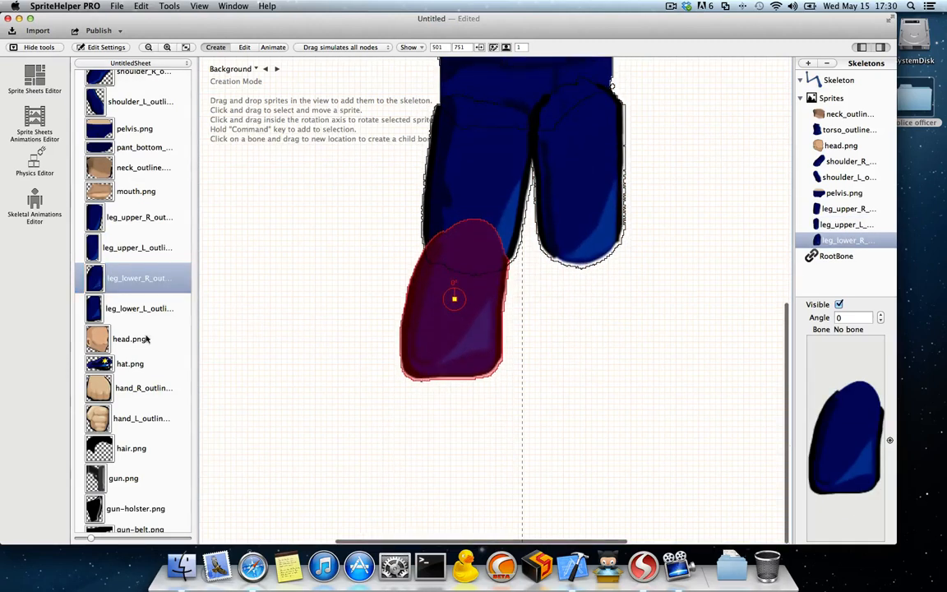
left_click_drag(132, 308, 573, 313)
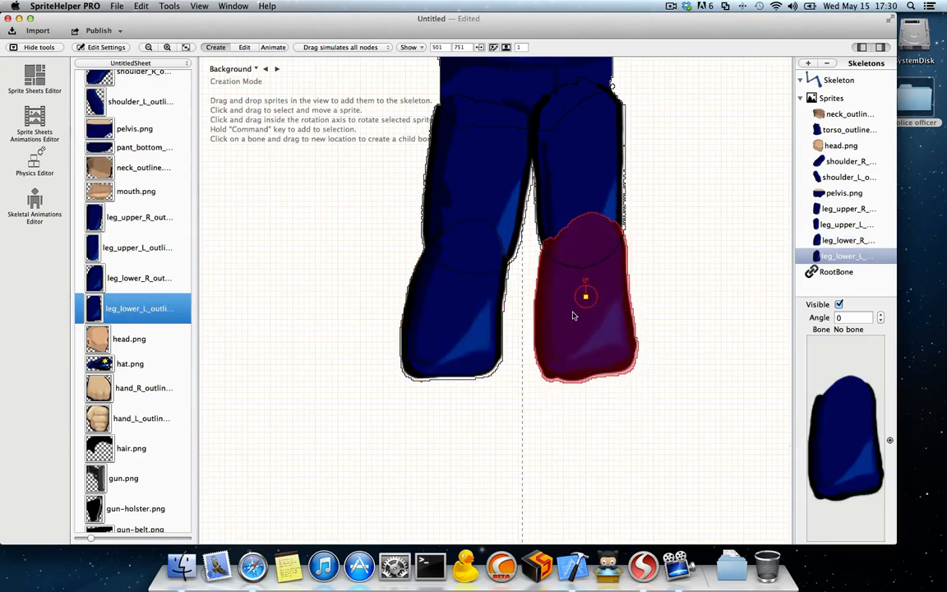
Step: Add hat.png to the skeleton and fit it over the top of the head
scroll(142, 341, "down", 3)
scroll(123, 310, "down", 3)
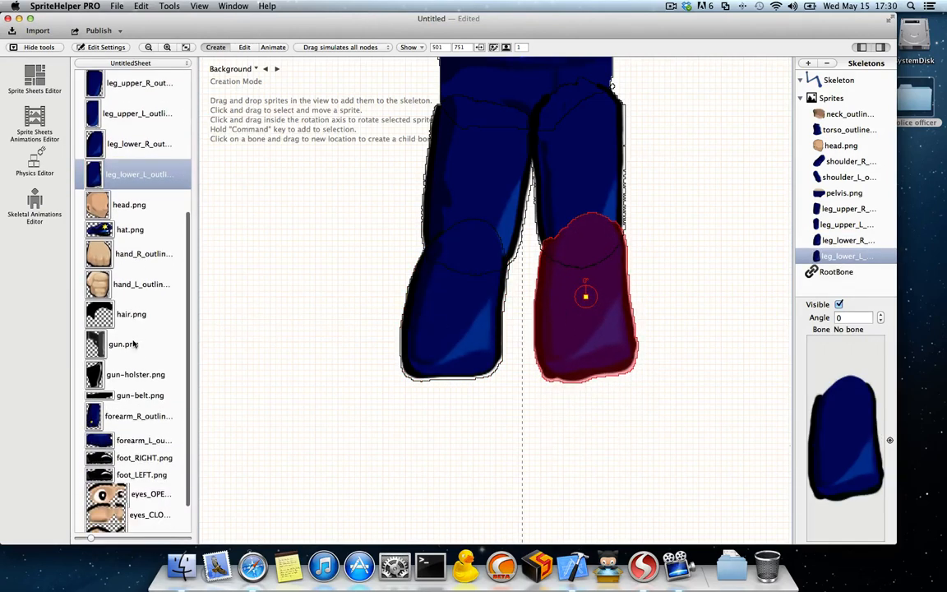
scroll(325, 263, "up", 10)
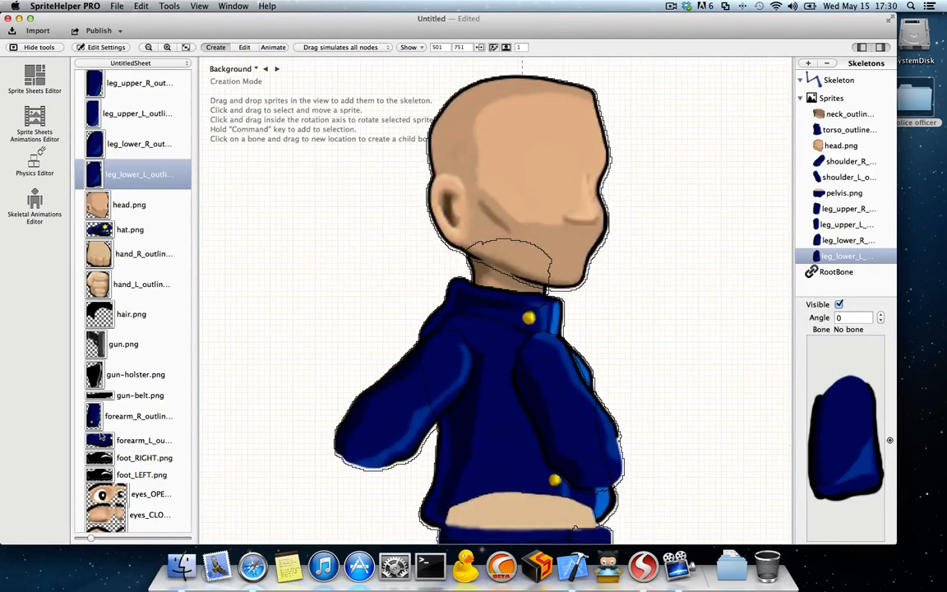
left_click_drag(105, 224, 492, 90)
left_click(327, 169)
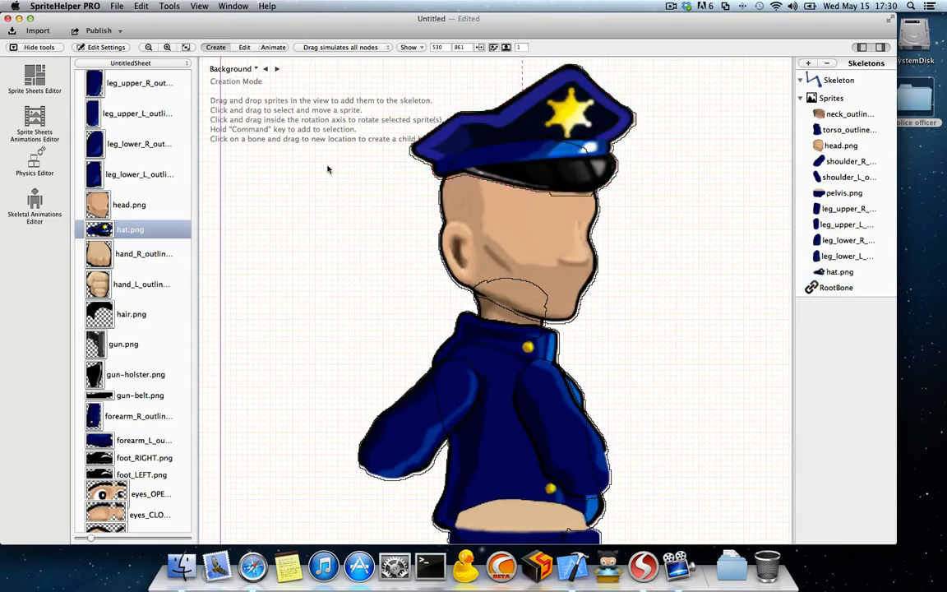
left_click(496, 120)
Step: Add eyes_OPEN.png to the skeleton on the front of the face, just below the hat's visor
scroll(132, 394, "down", 2)
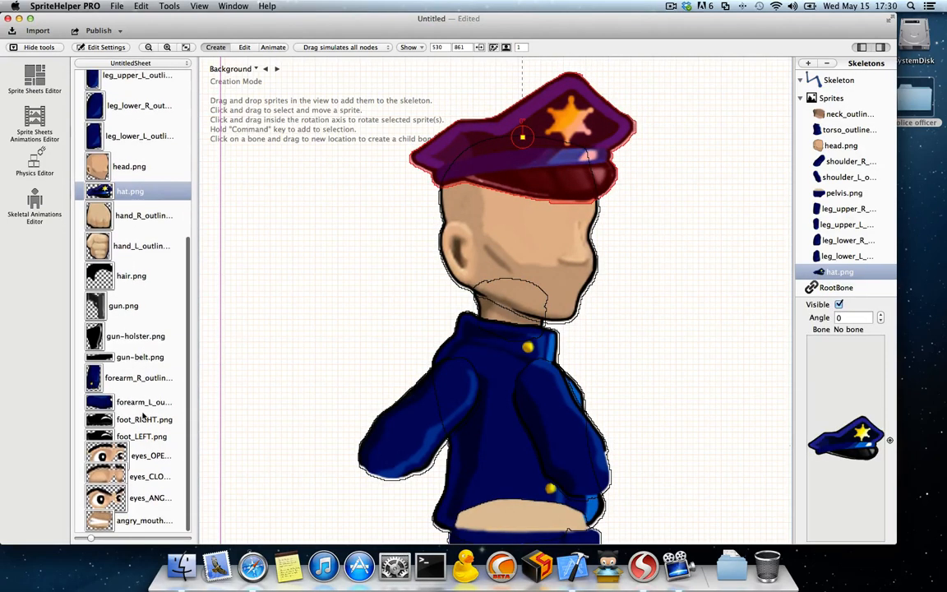
key("Down")
key("Down")
key("Down")
key("Down")
key("Down")
key("Down")
key("Down")
key("Down")
key("Down")
key("Down")
key("Down")
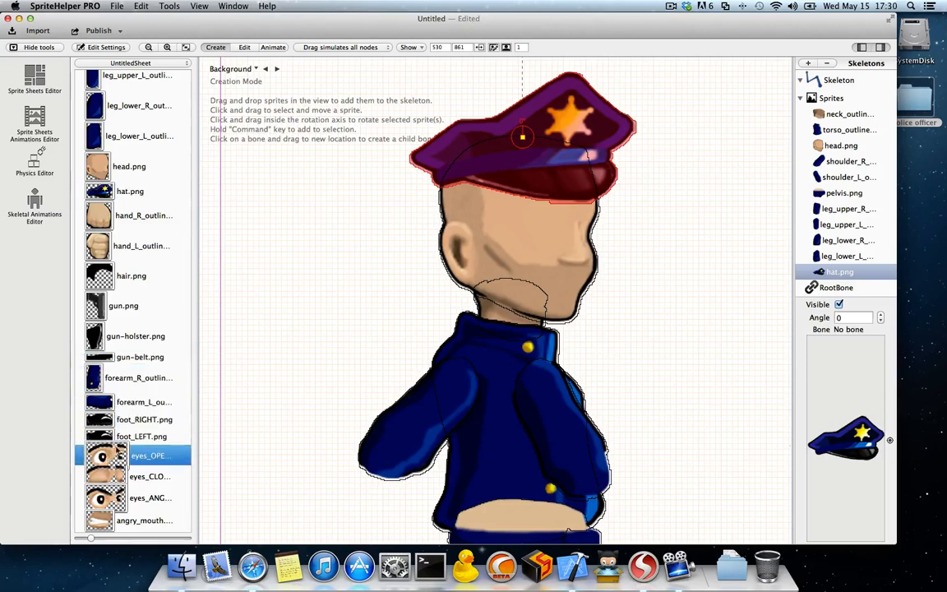
left_click_drag(148, 455, 540, 234)
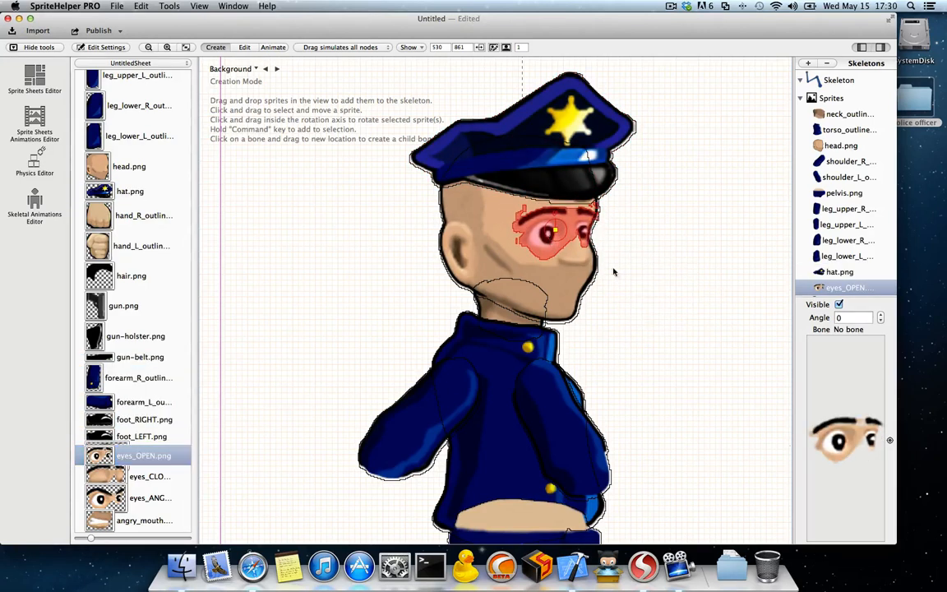
left_click(652, 287)
Step: Add angry_mouth.png to the skeleton on the front of the face, below the eyes
scroll(125, 375, "down", 3)
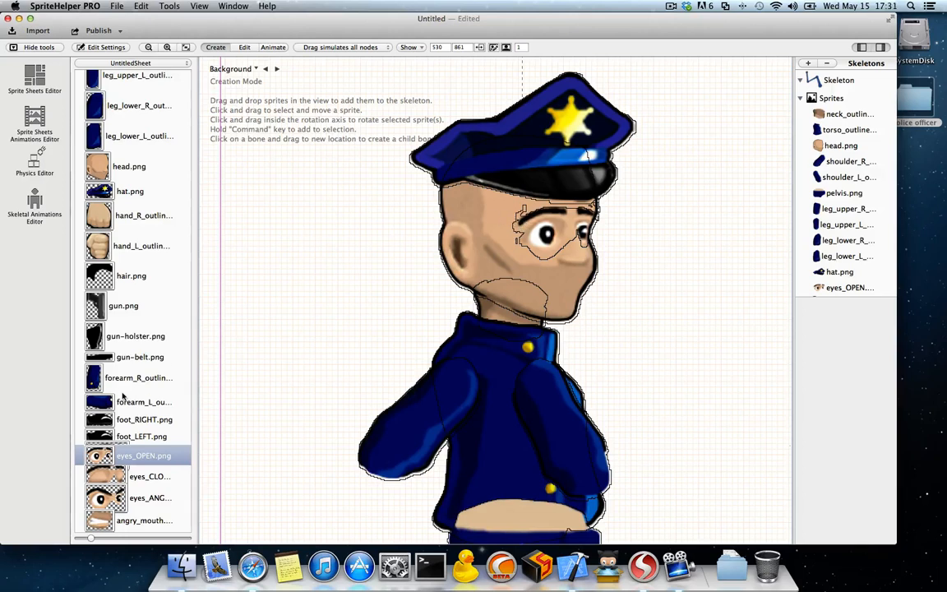
left_click_drag(99, 520, 556, 286)
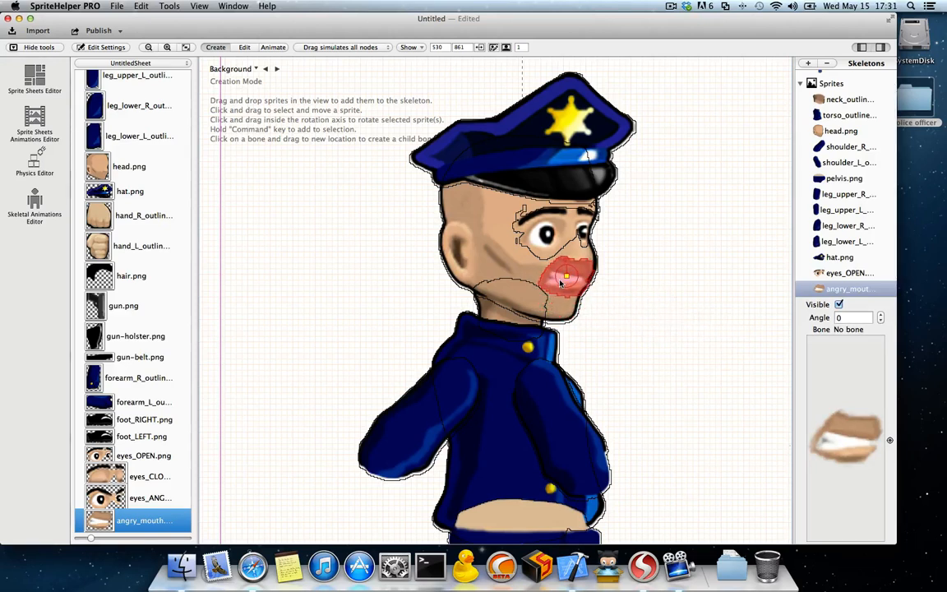
left_click(618, 299)
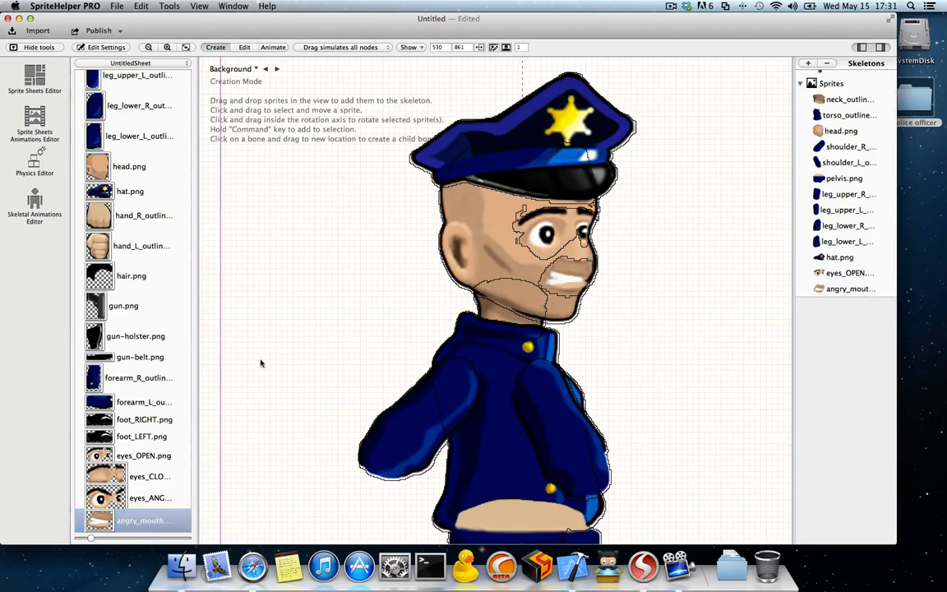
Step: Add gun-belt.png to the skeleton and position it across the waist, where the torso meets the pelvis
scroll(143, 420, "up", 2)
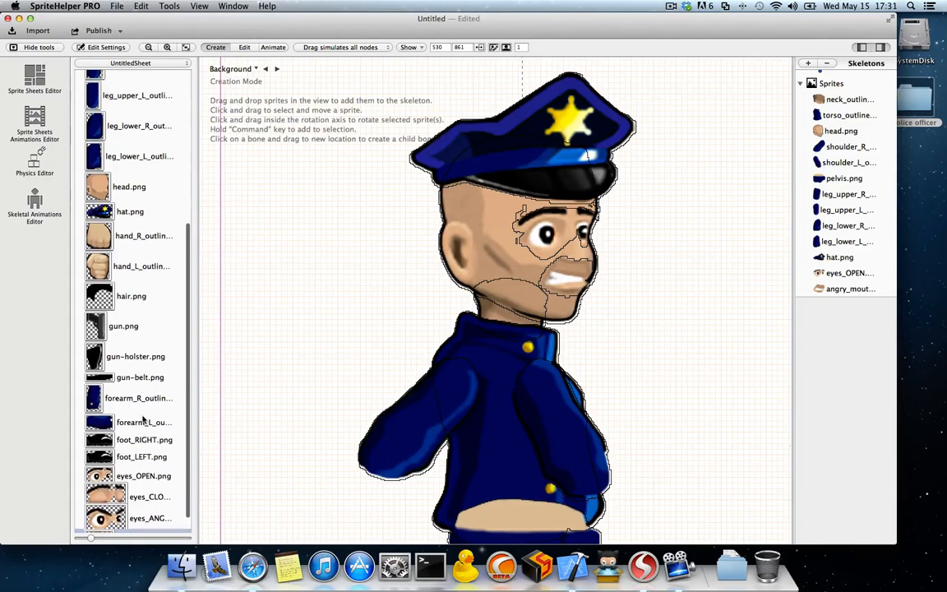
scroll(143, 421, "up", 10)
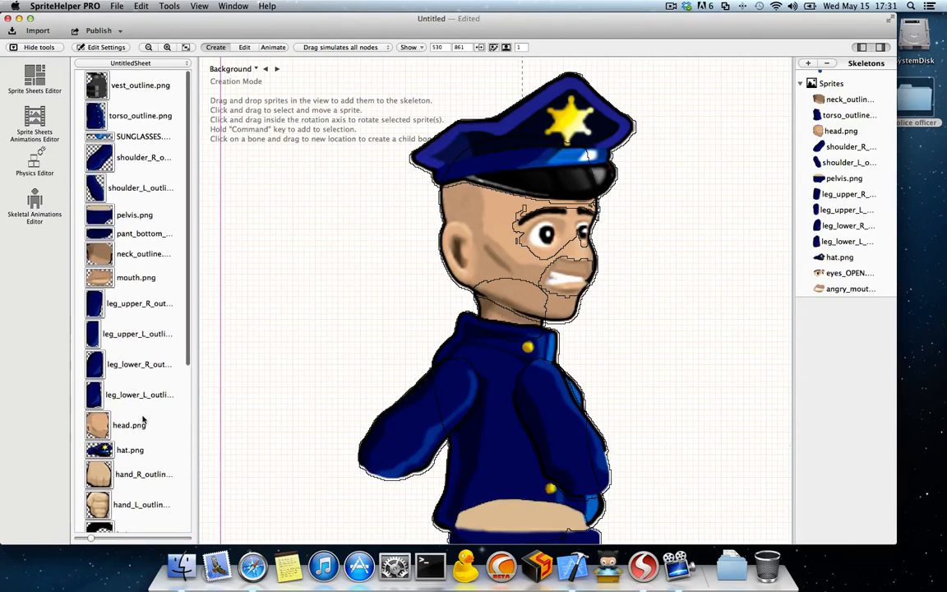
scroll(136, 433, "down", 10)
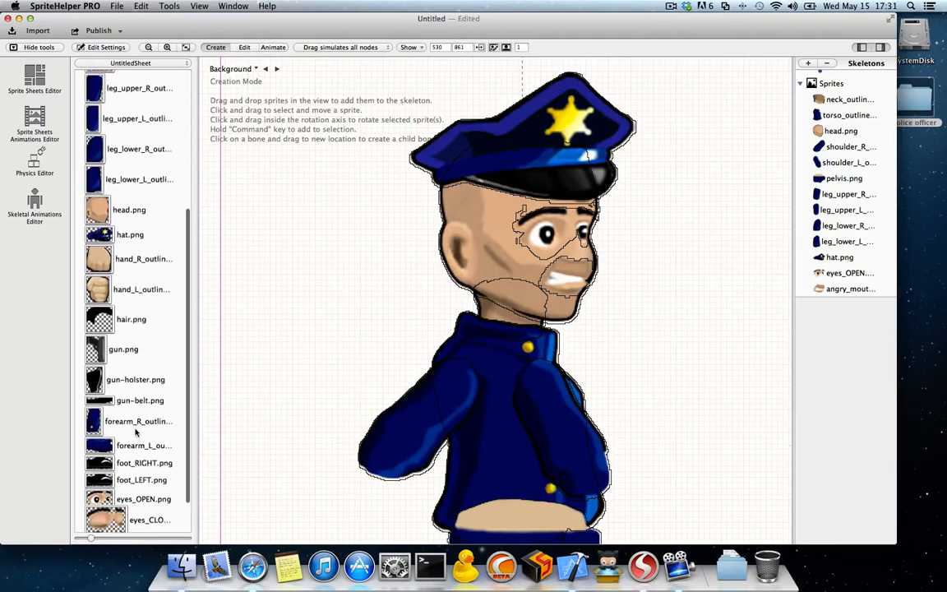
left_click(97, 388)
left_click_drag(97, 388, 311, 402)
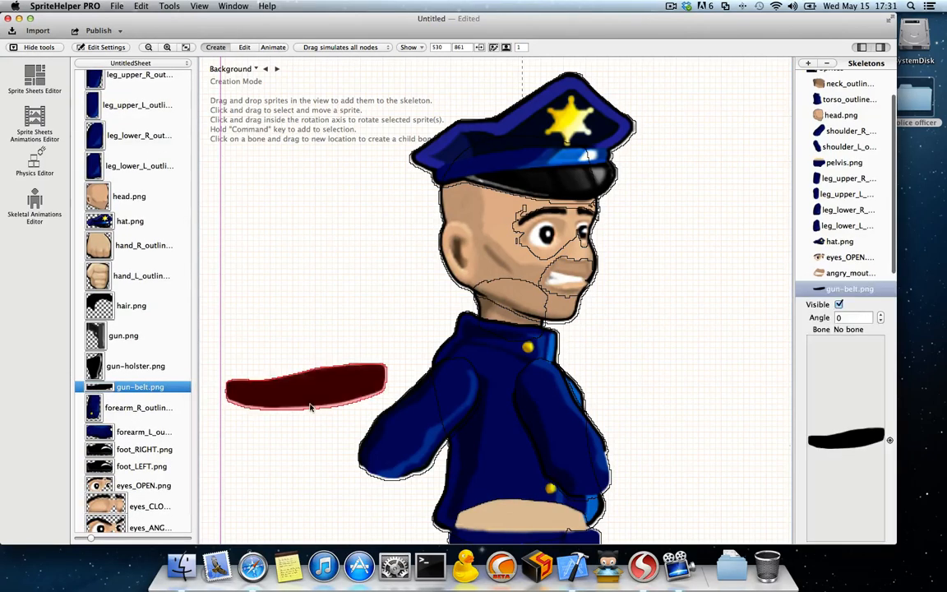
scroll(310, 402, "down", 5)
left_click_drag(280, 220, 493, 368)
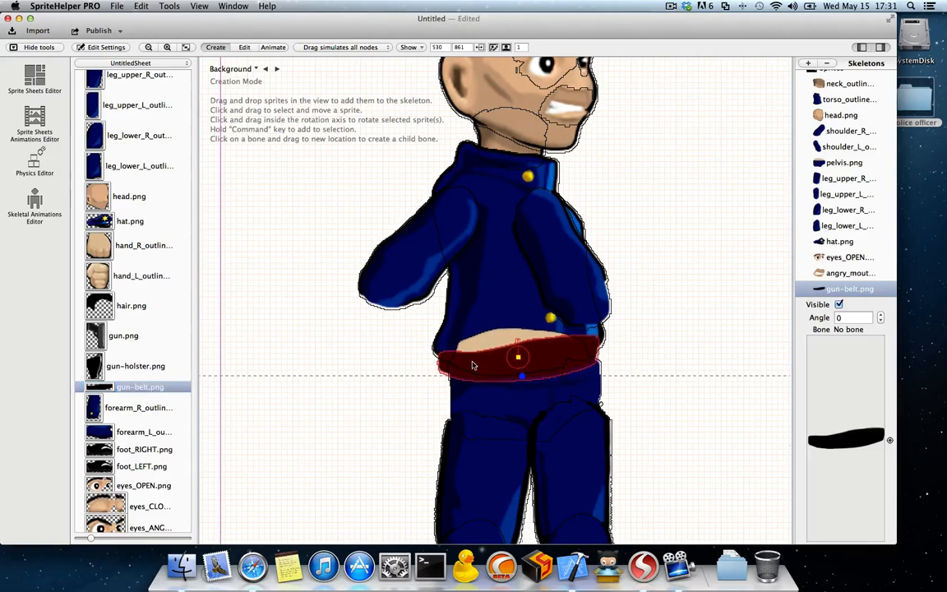
Step: Add gun-holster.png at the back end of the belt and place gun.png over the holster
left_click_drag(95, 366, 452, 374)
left_click_drag(94, 336, 438, 362)
scroll(275, 386, "down", 5)
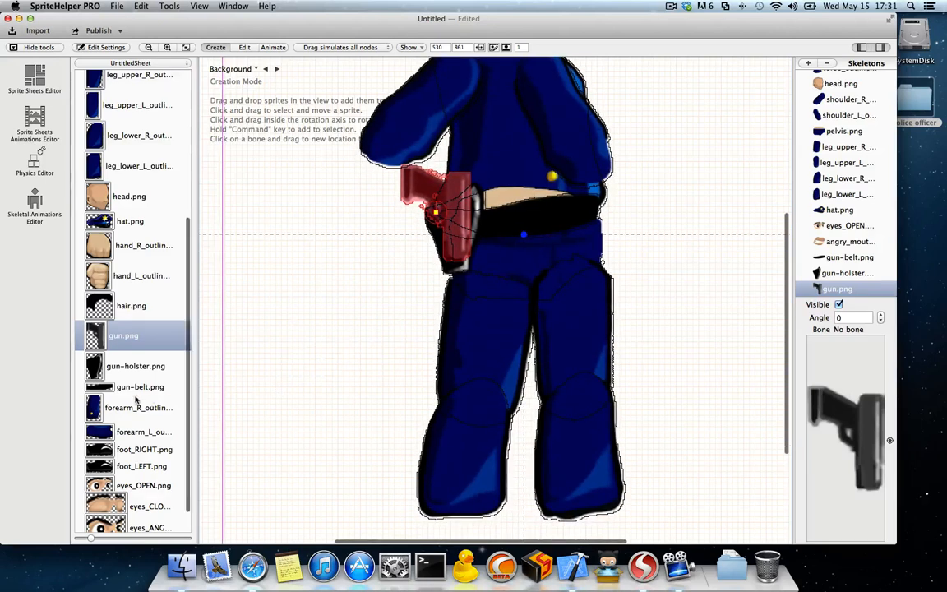
Step: Add forearm_R_outline.png to the skeleton and position it overlapping the lower end of the rear upper arm
scroll(135, 399, "down", 2)
left_click(92, 378)
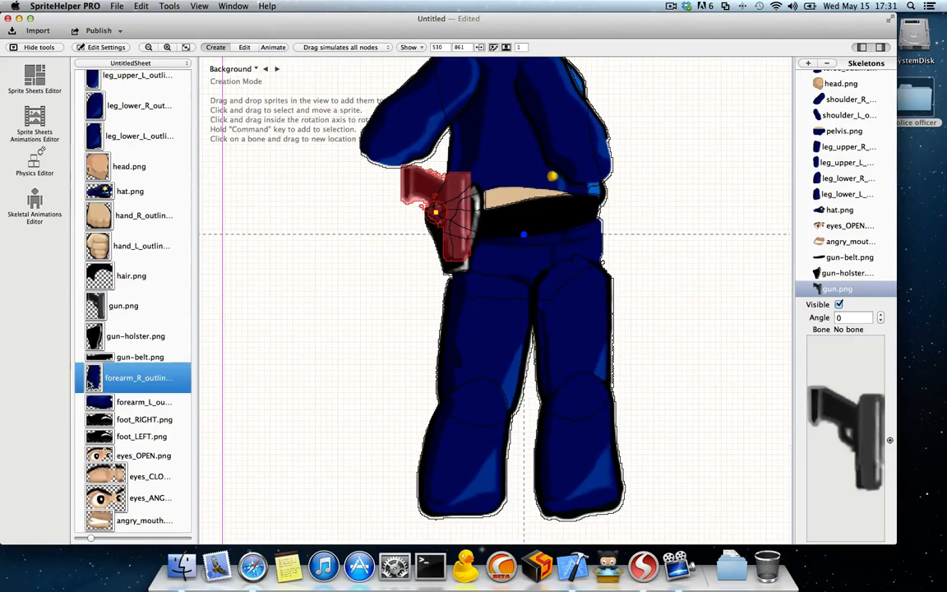
left_click_drag(92, 383, 310, 304)
scroll(318, 319, "up", 2)
left_click_drag(307, 379, 374, 276)
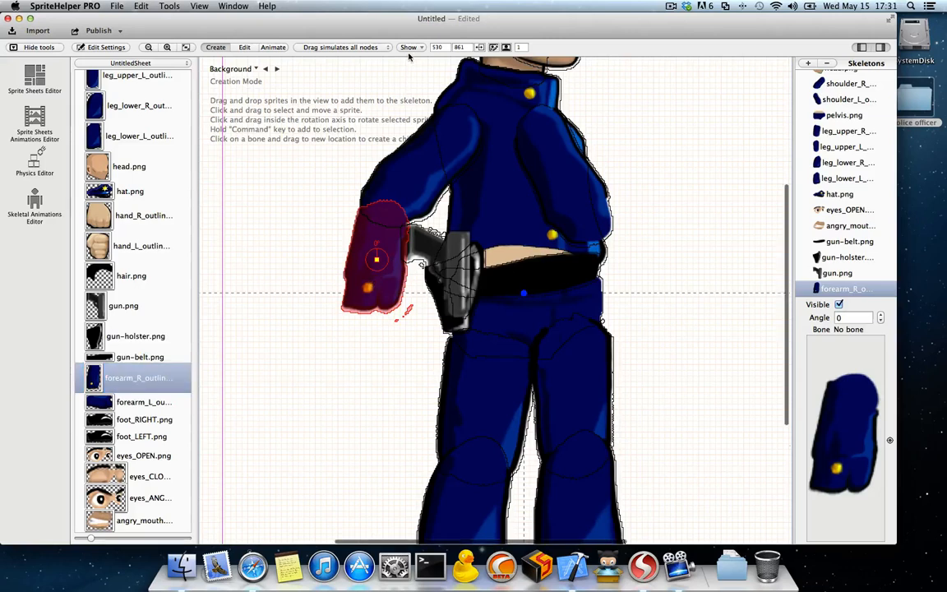
left_click(280, 345)
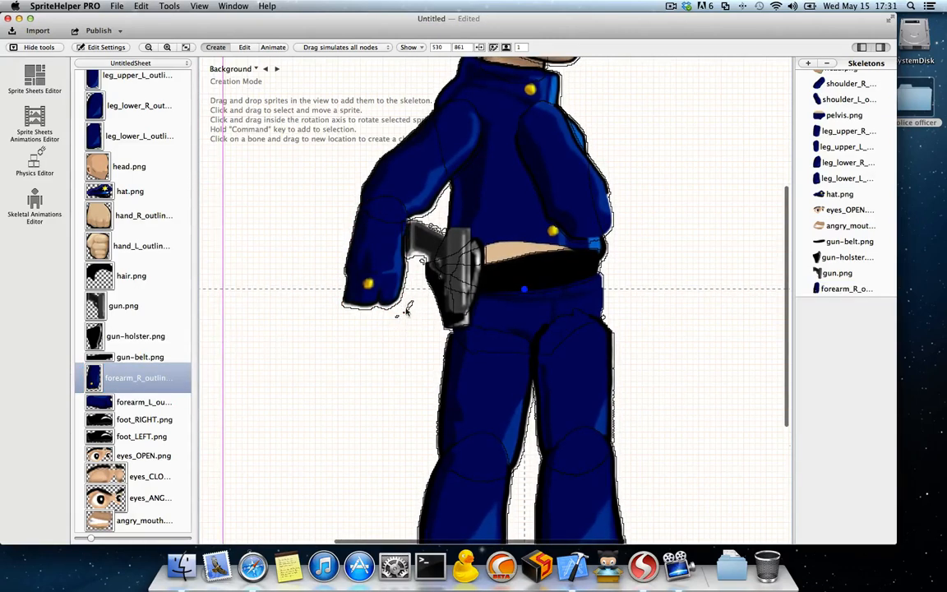
left_click(379, 279)
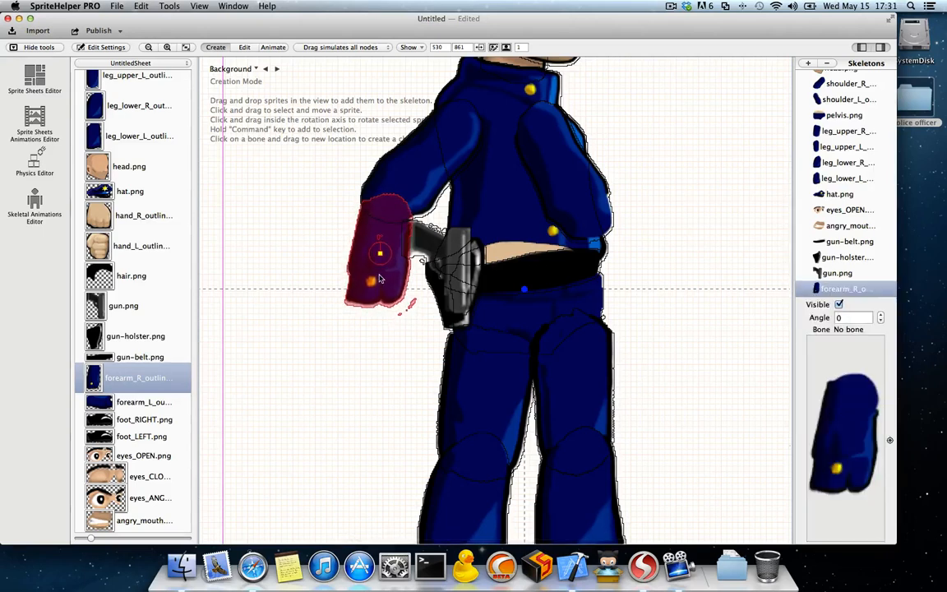
left_click(411, 47)
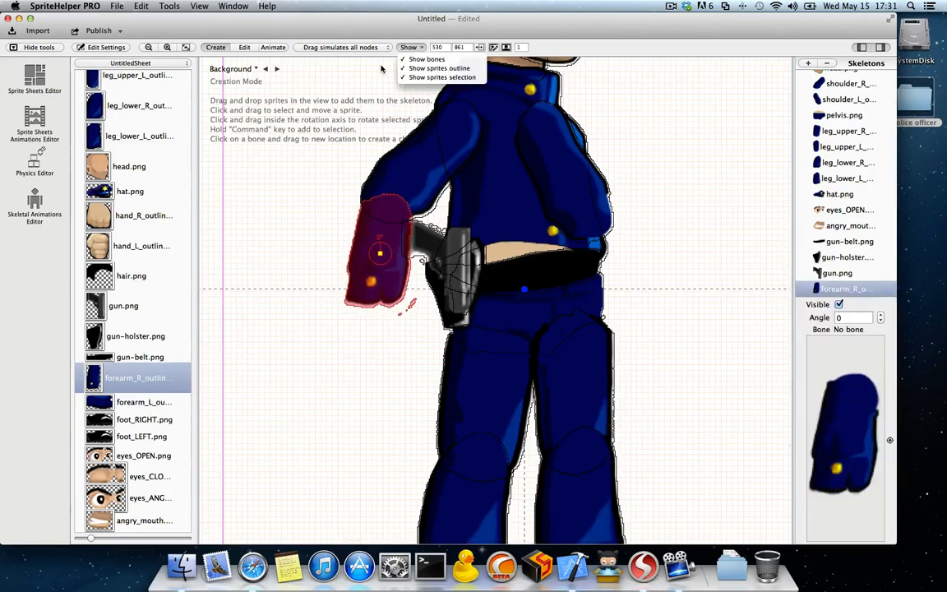
left_click(292, 266)
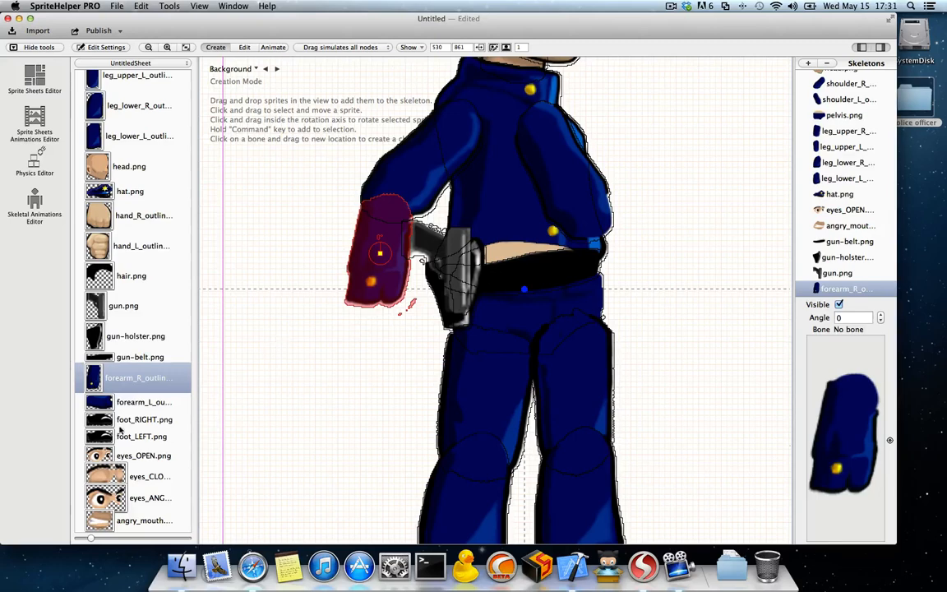
left_click(107, 403)
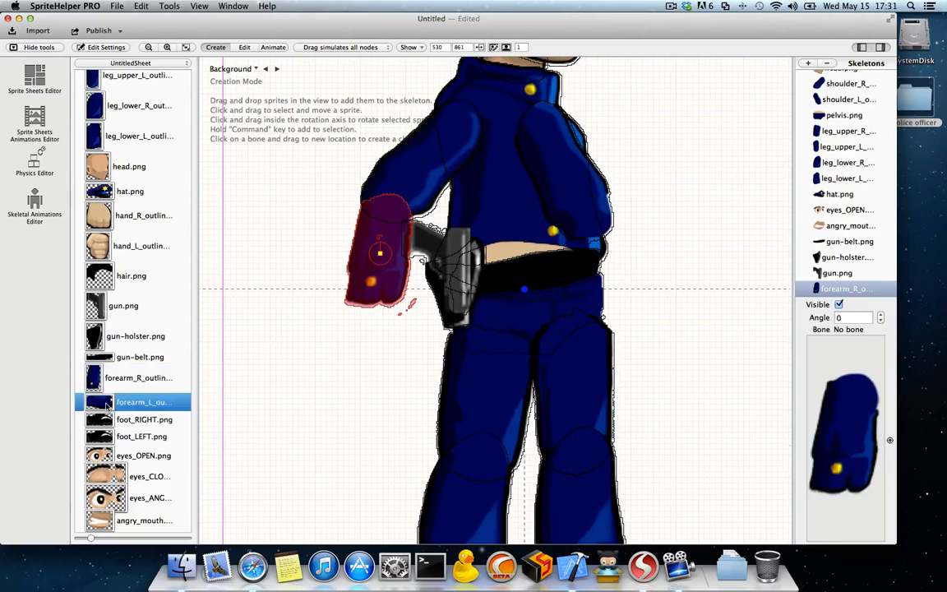
scroll(411, 364, "up", 4)
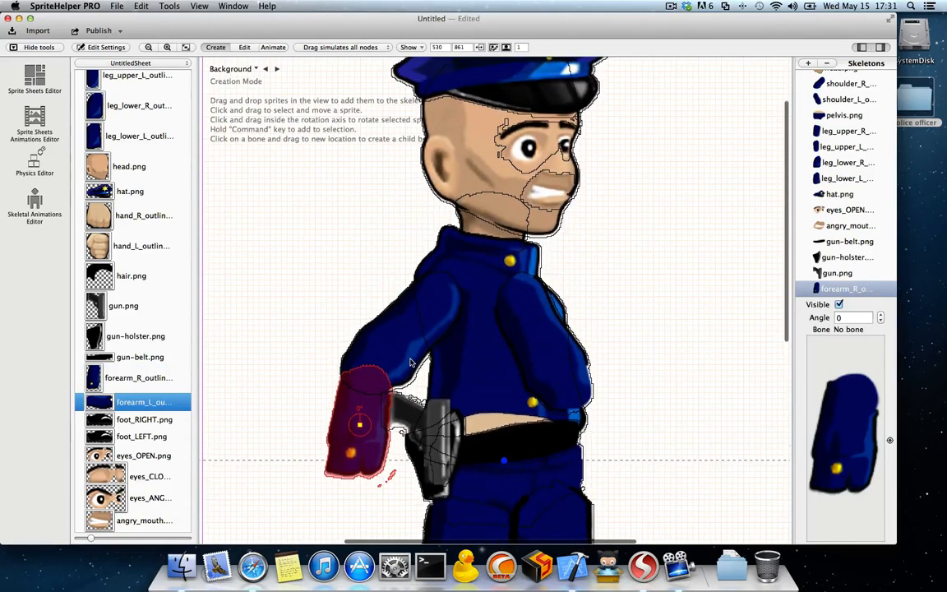
scroll(144, 401, "down", 2)
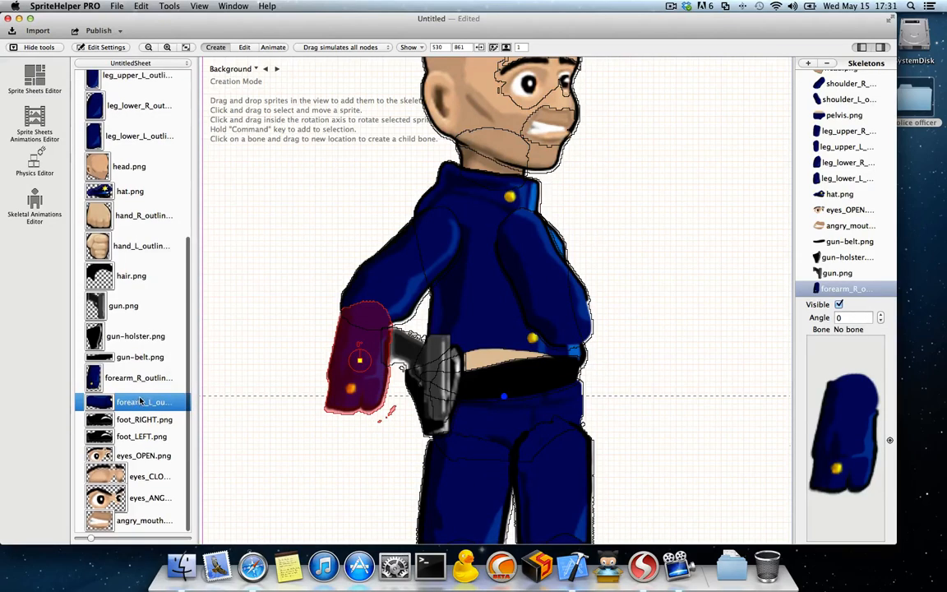
scroll(92, 413, "down", 1)
Step: Add foot_LEFT.png and foot_RIGHT.png to the skeleton, each overlapping the bottom of its matching lower leg
left_click(99, 436)
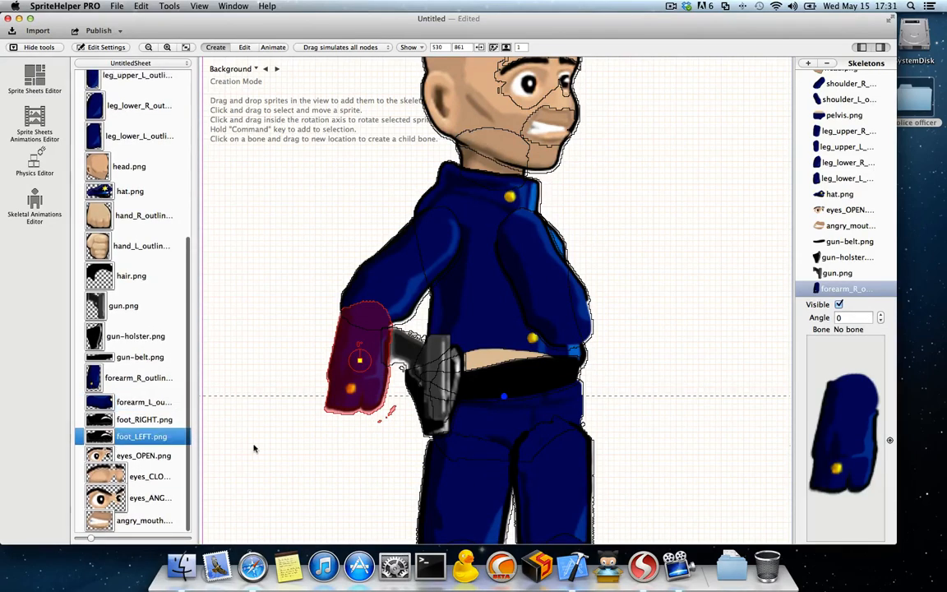
scroll(416, 444, "down", 8)
left_click_drag(99, 437, 567, 358)
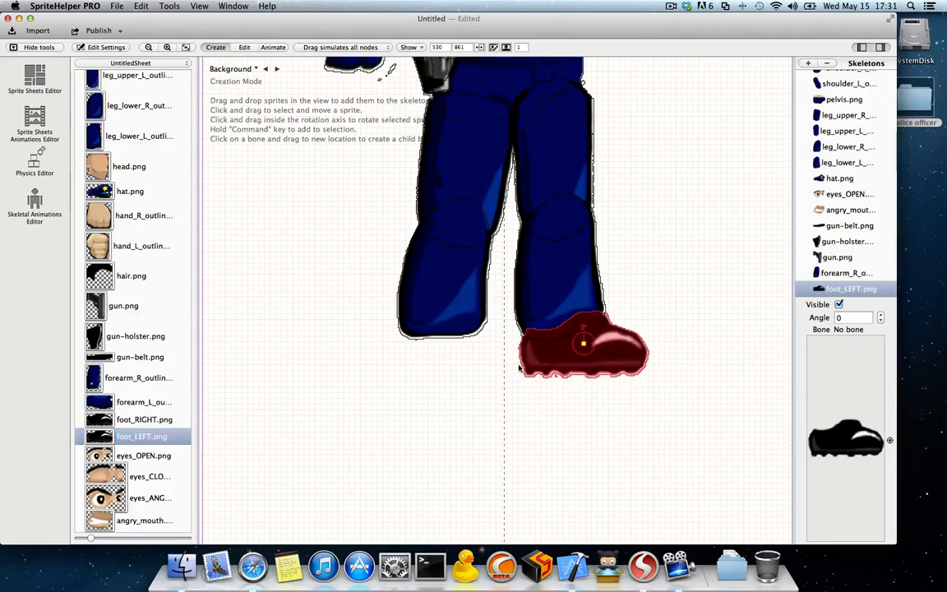
left_click_drag(123, 419, 446, 353)
scroll(445, 356, "up", 5)
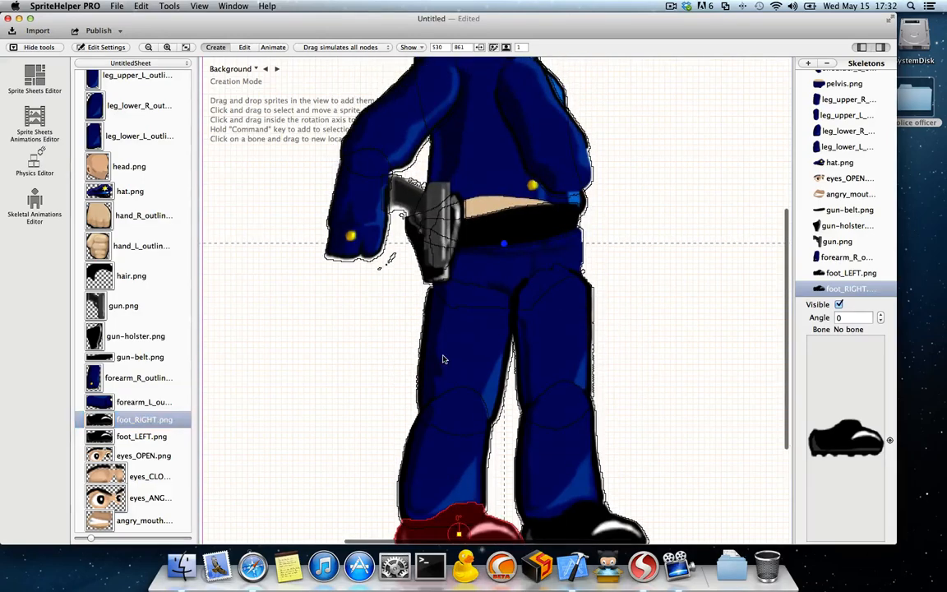
scroll(444, 357, "down", 5)
scroll(443, 358, "up", 5)
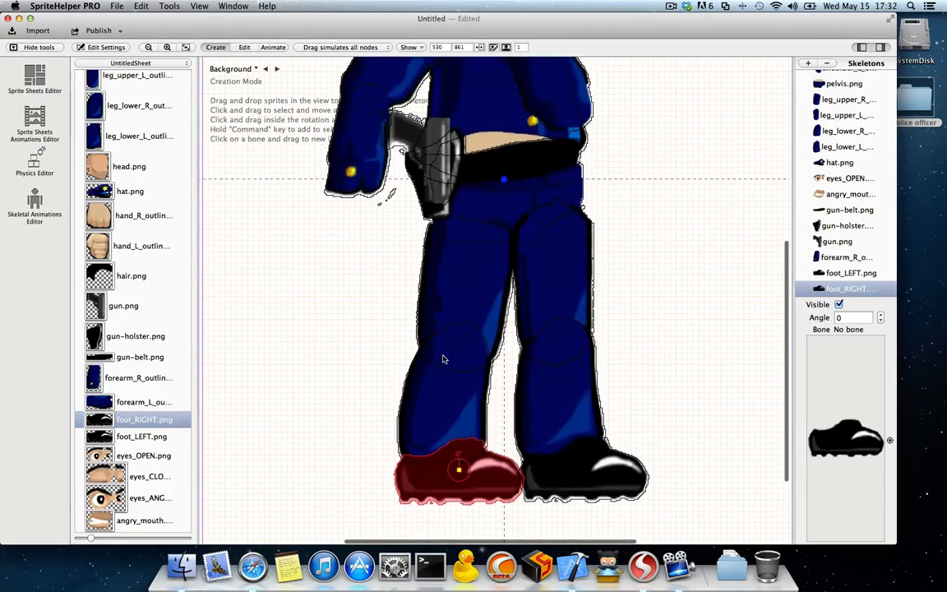
scroll(444, 359, "up", 2)
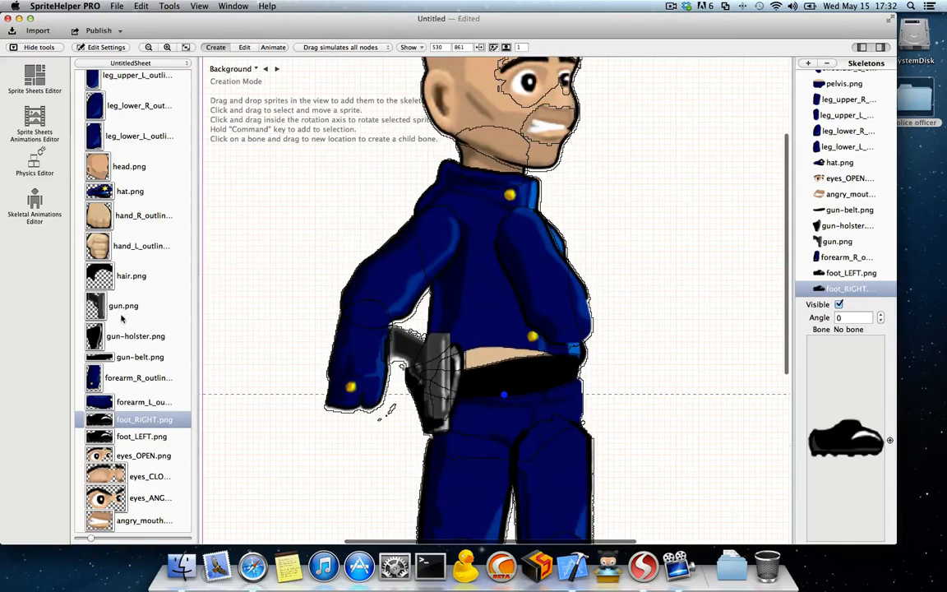
Step: Add forearm_L_outline.png to the skeleton, extending forward from the lower end of the front upper arm
scroll(121, 318, "up", 3)
scroll(121, 332, "down", 3)
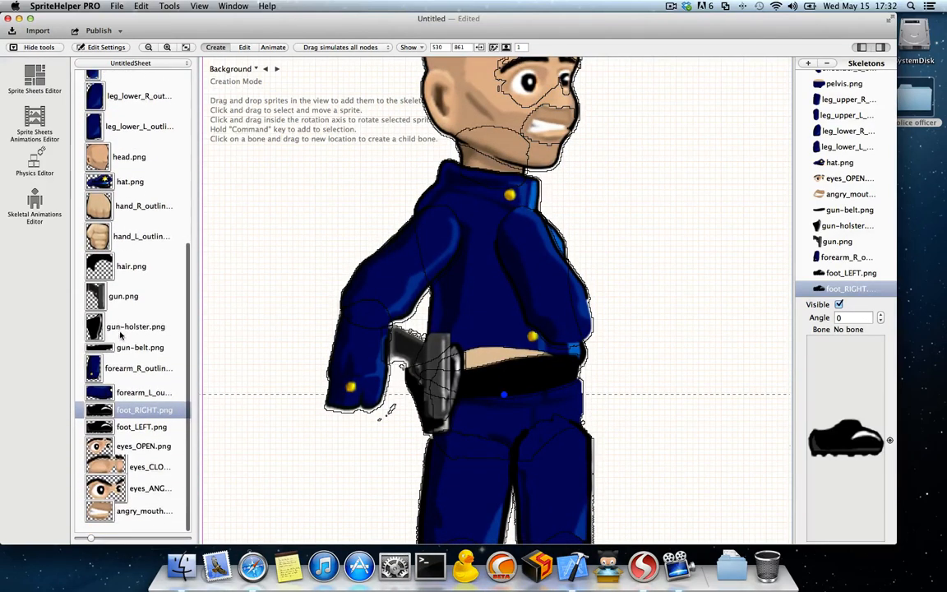
left_click(105, 403)
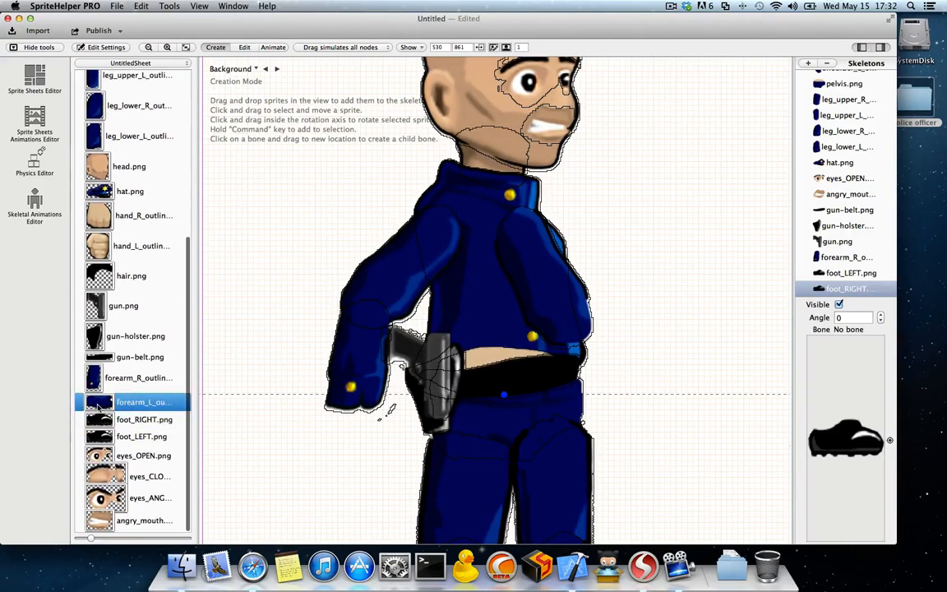
left_click_drag(482, 321, 604, 334)
left_click(286, 264)
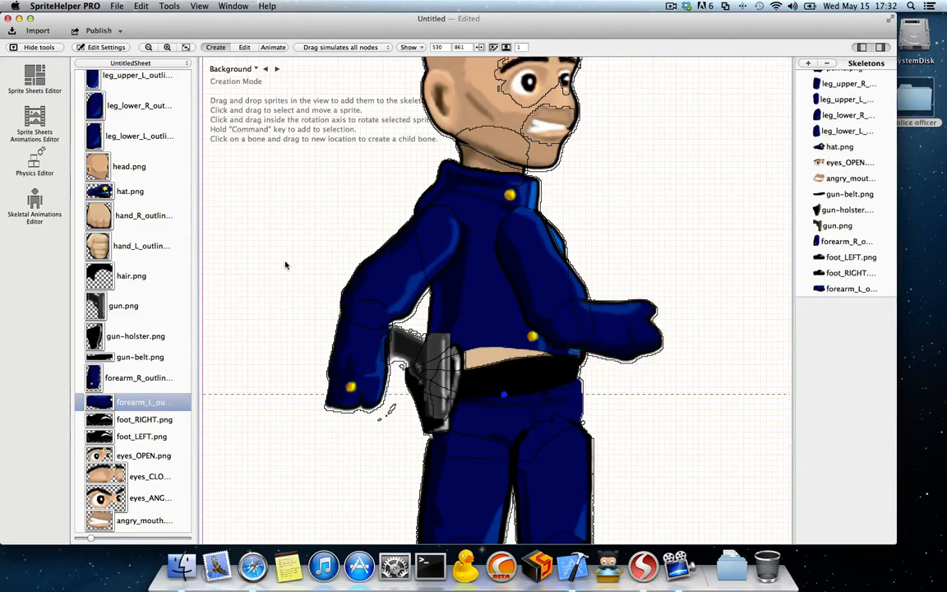
Step: Add the hand_R and hand_L outline sprites to the skeleton, placing each over the end of its matching forearm
scroll(171, 338, "up", 3)
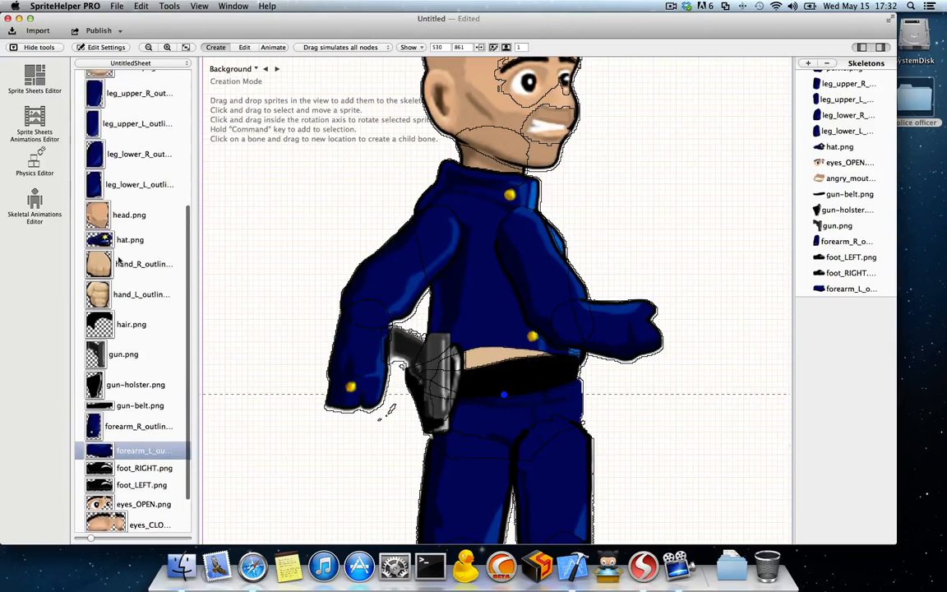
left_click(98, 263)
left_click_drag(98, 268, 353, 433)
left_click(98, 294)
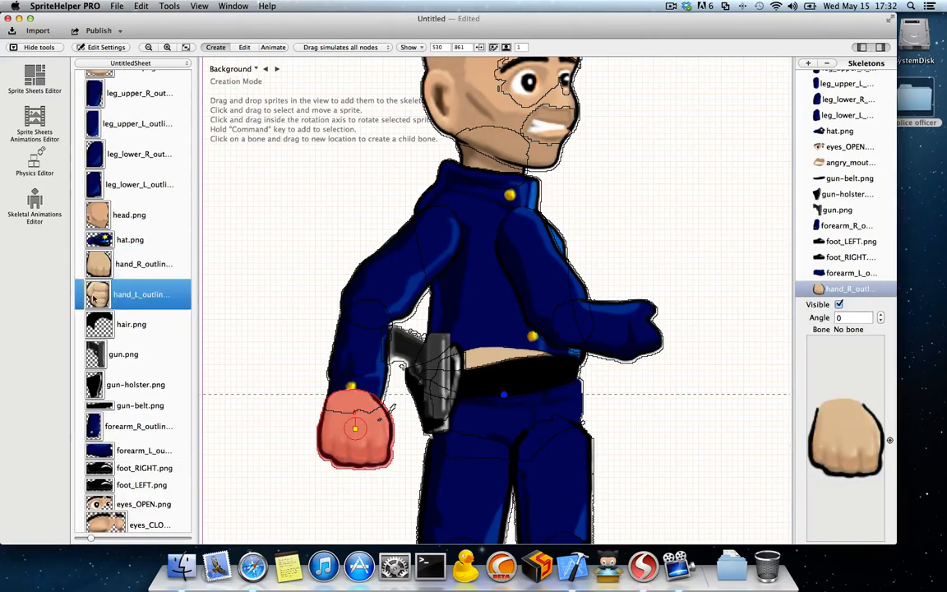
left_click_drag(98, 294, 641, 333)
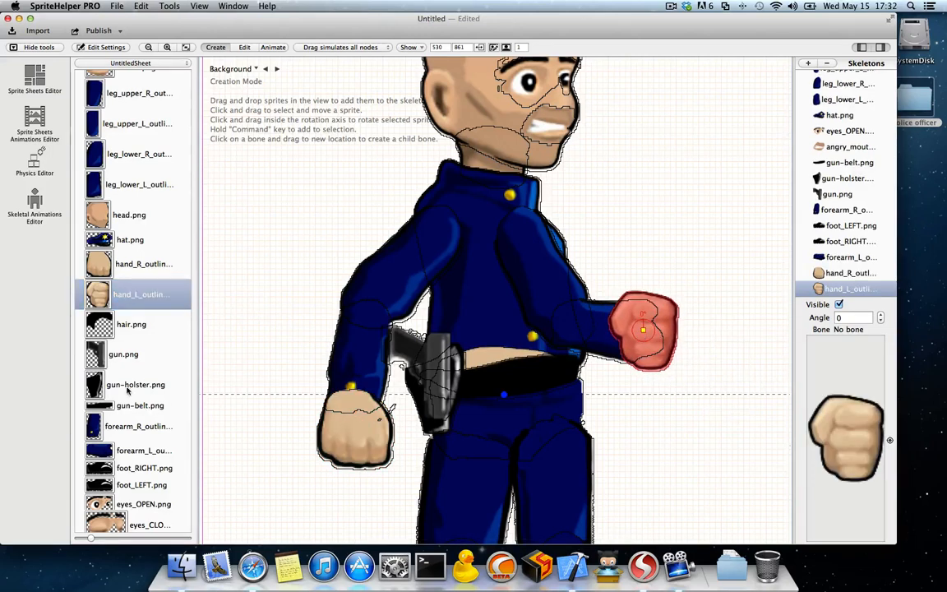
Step: Add hair.png to the skeleton and fit it over the top and back of the head
left_click(106, 407)
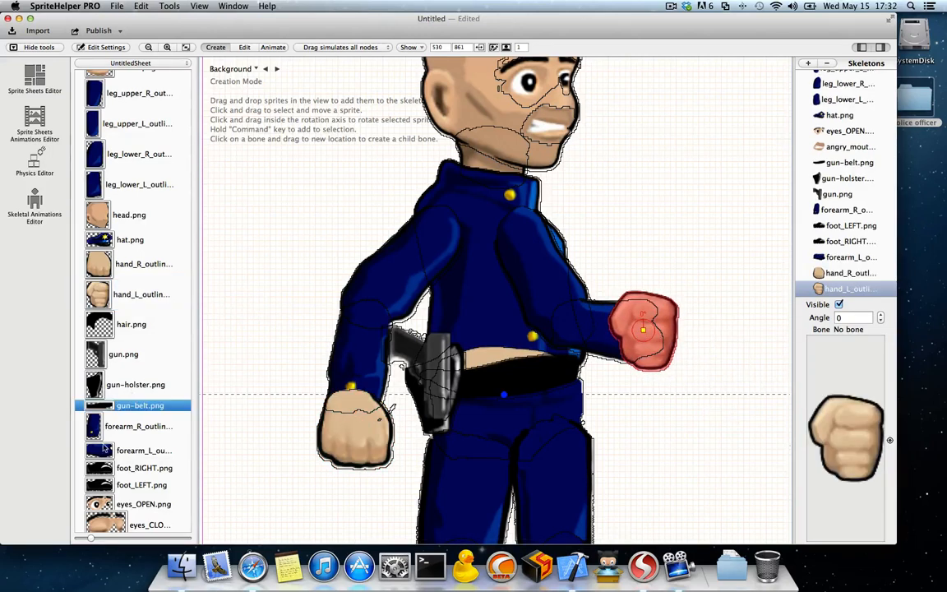
scroll(105, 448, "down", 3)
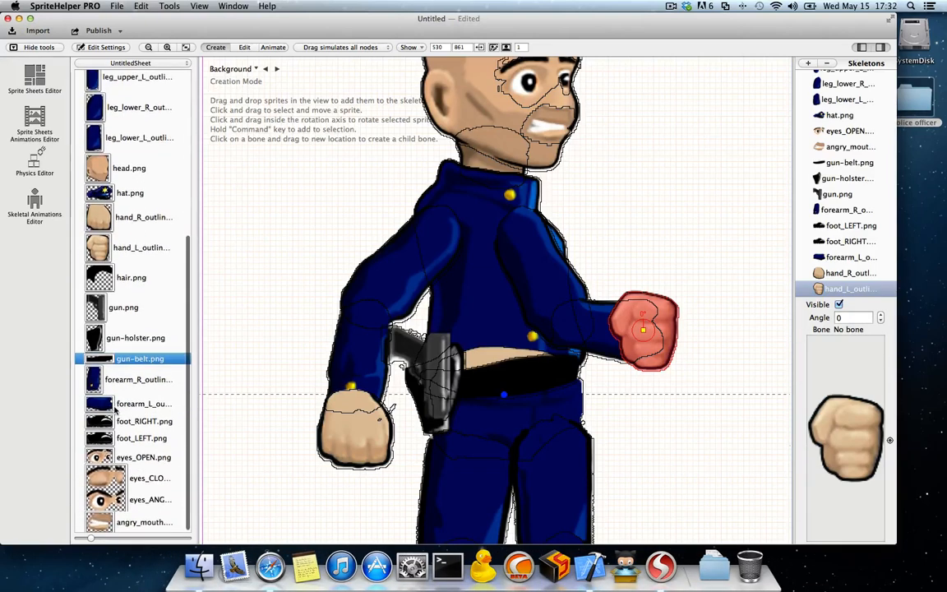
scroll(115, 411, "up", 5)
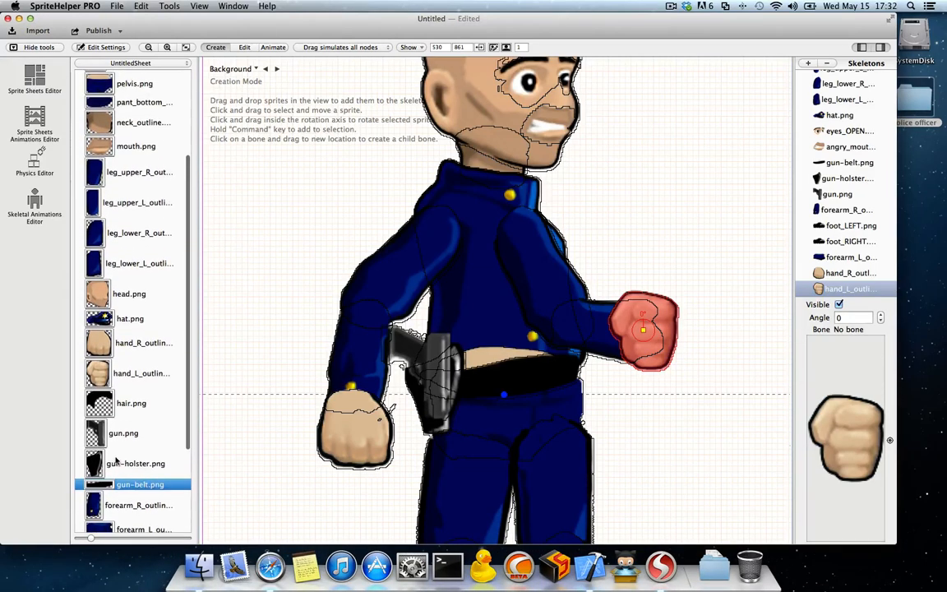
scroll(115, 461, "up", 5)
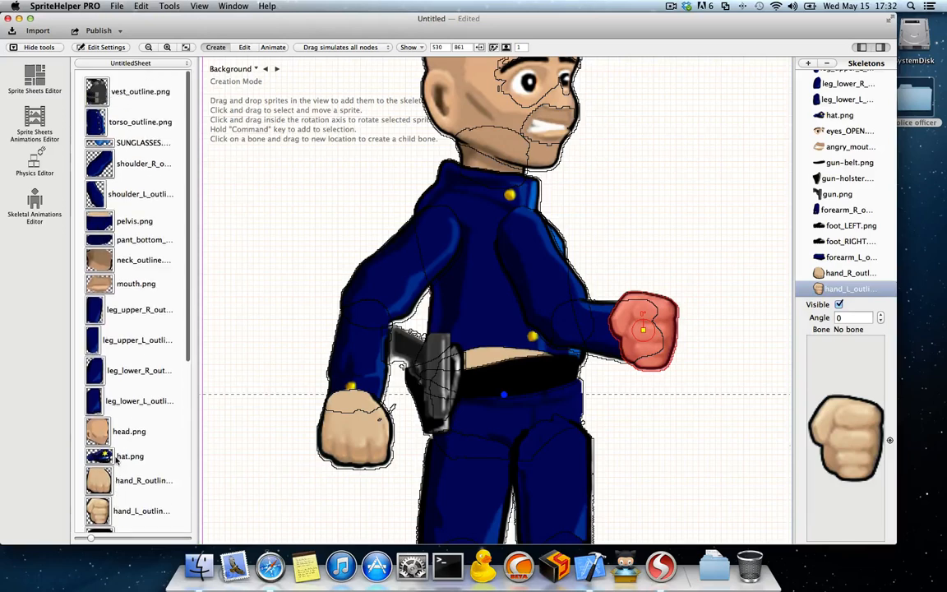
scroll(115, 460, "down", 6)
left_click(115, 465)
left_click_drag(116, 391, 329, 198)
scroll(350, 222, "up", 4)
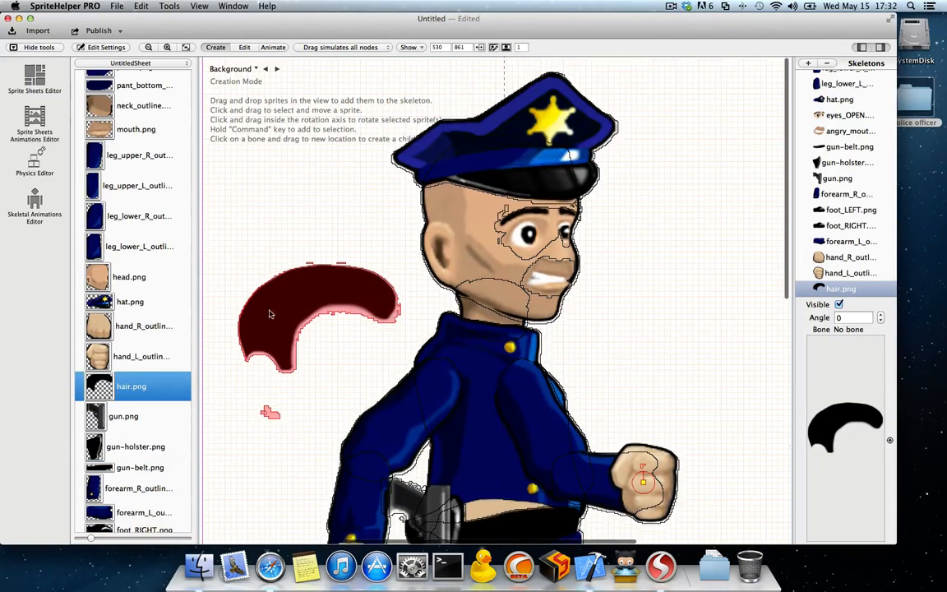
left_click_drag(270, 314, 451, 183)
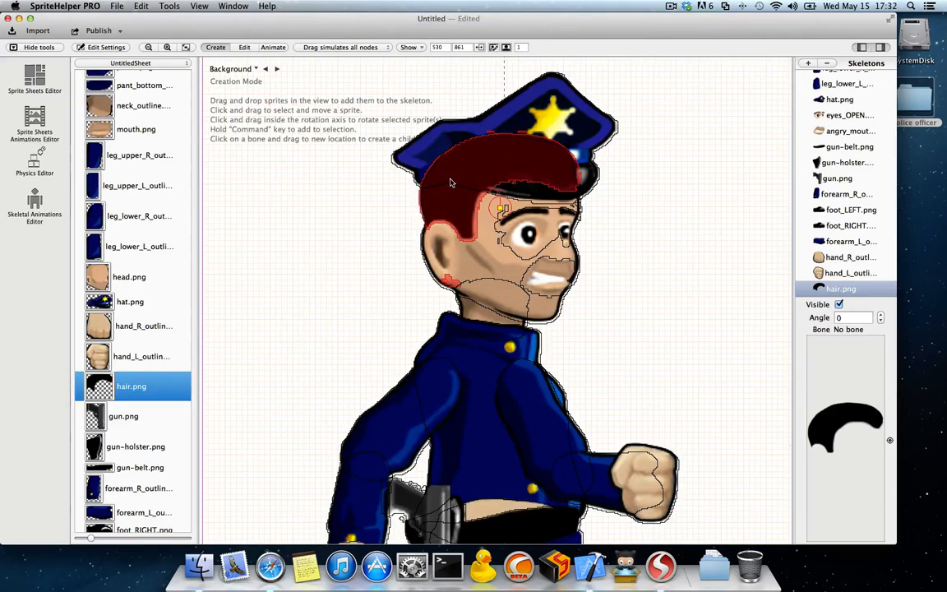
left_click(628, 253)
Step: Move both upper-leg sprites to the beginning of the skeleton's sprite order, ahead of the neck outline, so they draw behind the pelvis
scroll(526, 344, "down", 5)
scroll(526, 344, "down", 5)
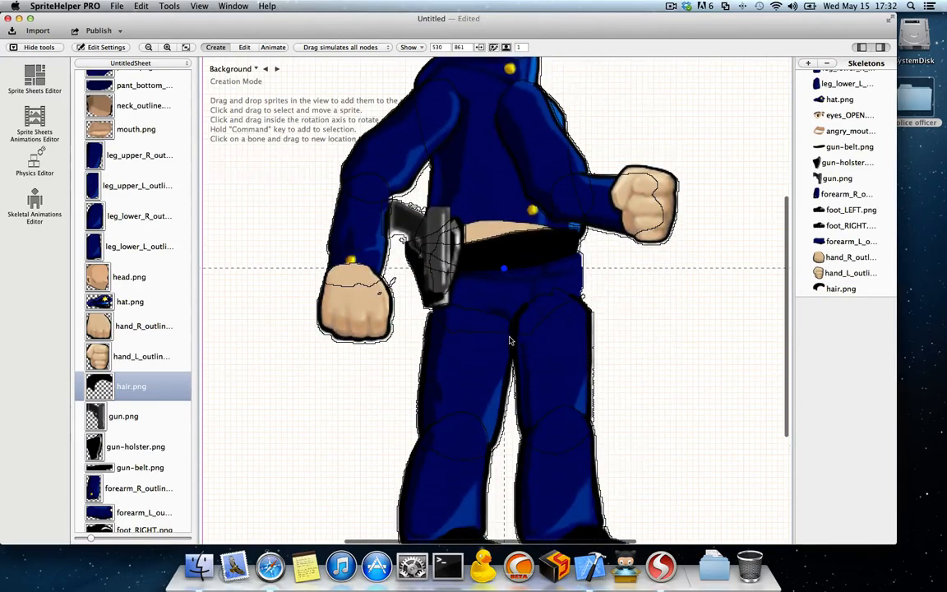
scroll(509, 342, "up", 3)
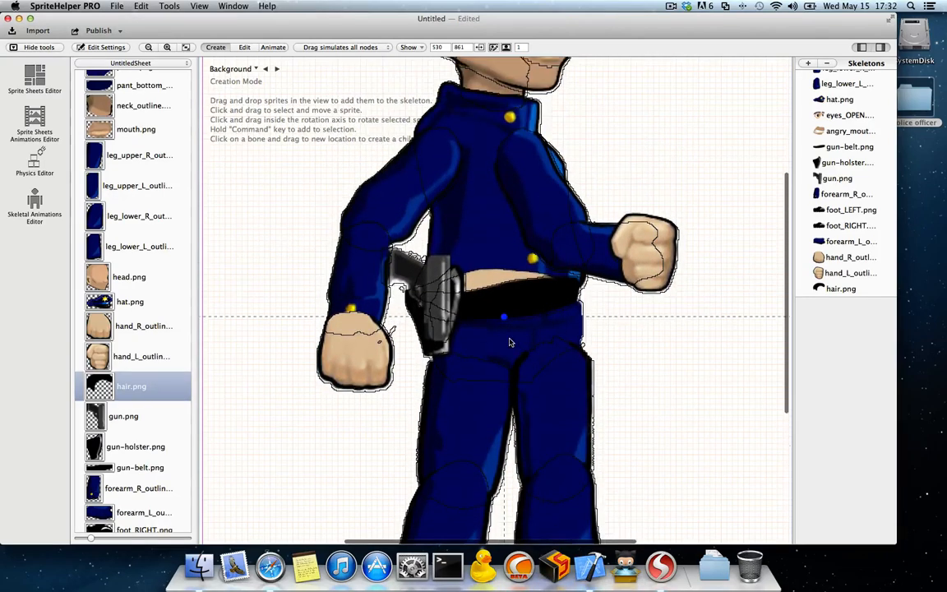
left_click(522, 315)
left_click_drag(529, 314, 533, 315)
scroll(543, 296, "down", 3)
left_click(550, 285)
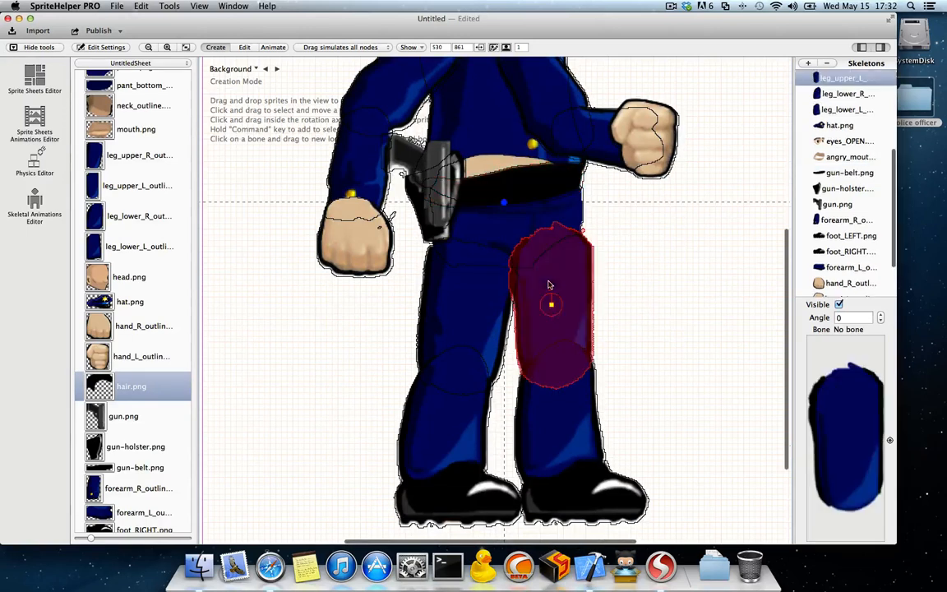
left_click(477, 317, "super")
scroll(825, 194, "up", 5)
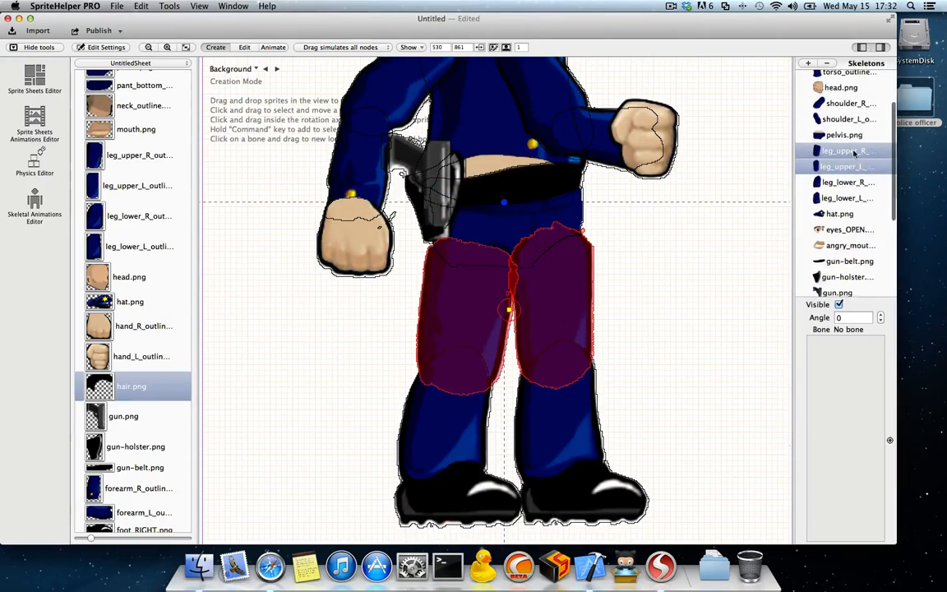
left_click_drag(822, 194, 831, 97)
left_click(670, 238)
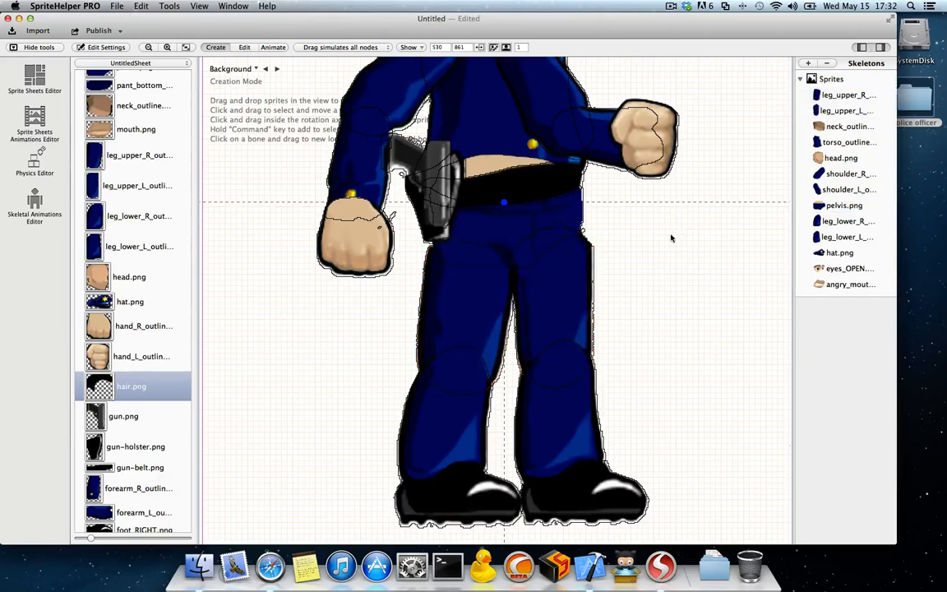
Step: Shift both upper legs upward and slightly inward so their tops tuck under the pelvis
left_click(566, 263)
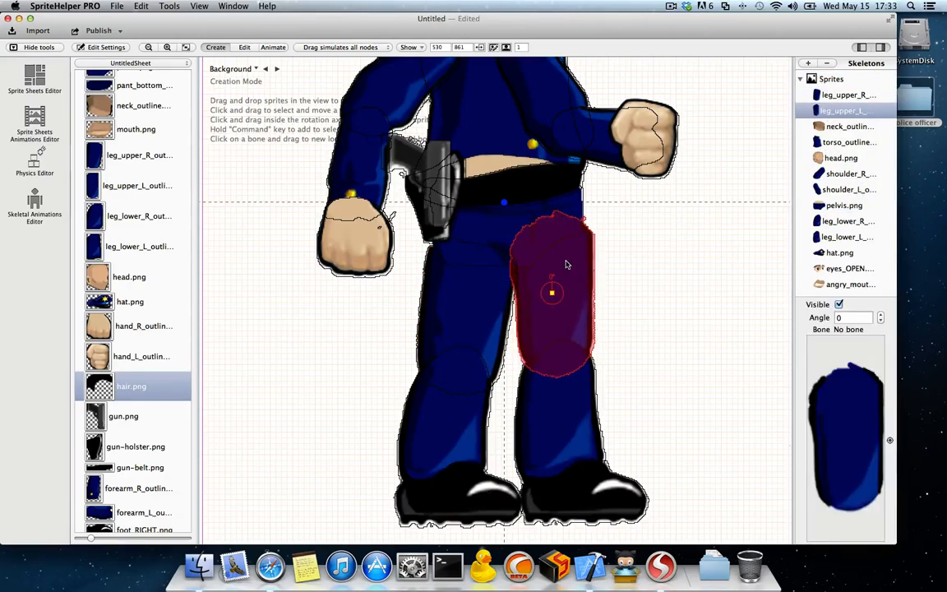
left_click_drag(566, 263, 559, 254)
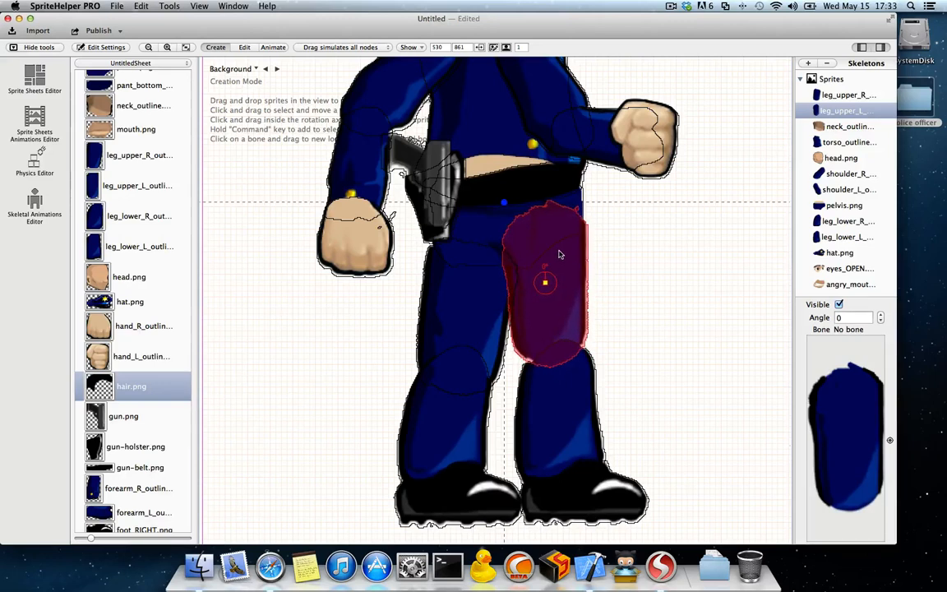
left_click_drag(476, 305, 481, 297)
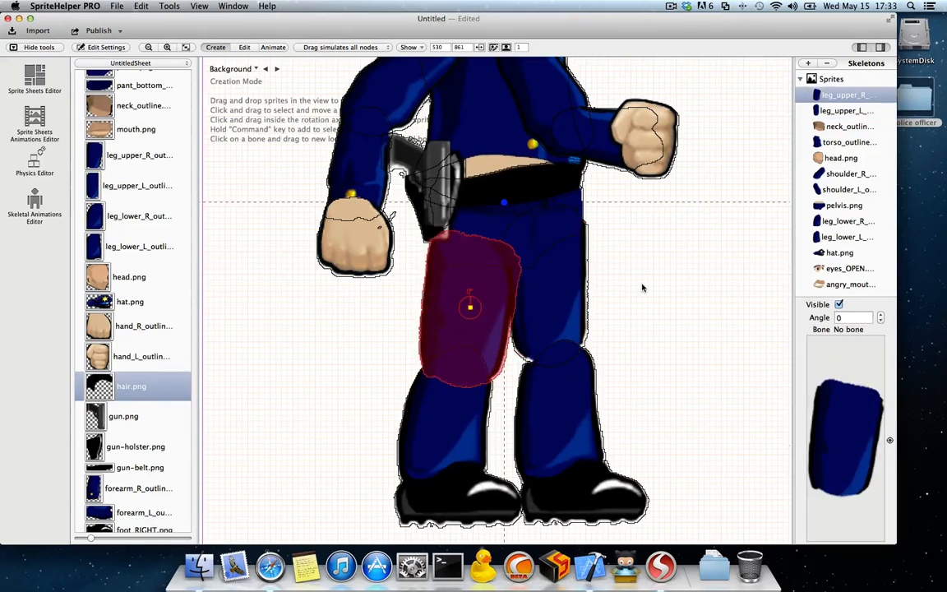
left_click(555, 299)
Step: Move both lower legs and both feet up so they overlap the raised upper legs, with the soles roughly level
left_click_drag(567, 393, 560, 371)
mouse_move(464, 406)
left_mouse_down()
mouse_move(452, 390)
mouse_move(469, 393)
left_mouse_up()
left_click_drag(549, 491, 551, 471)
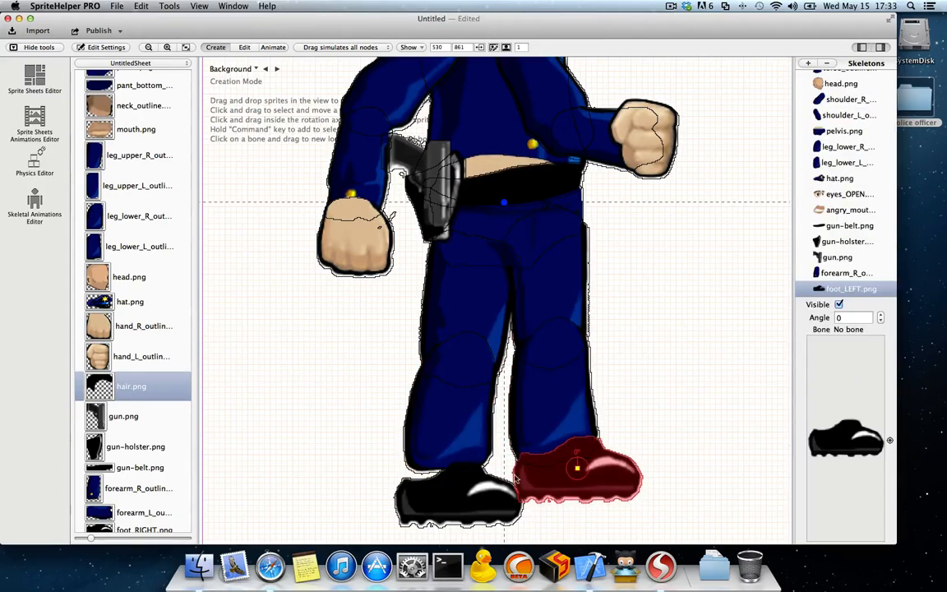
left_click_drag(457, 492, 456, 474)
left_click(653, 477)
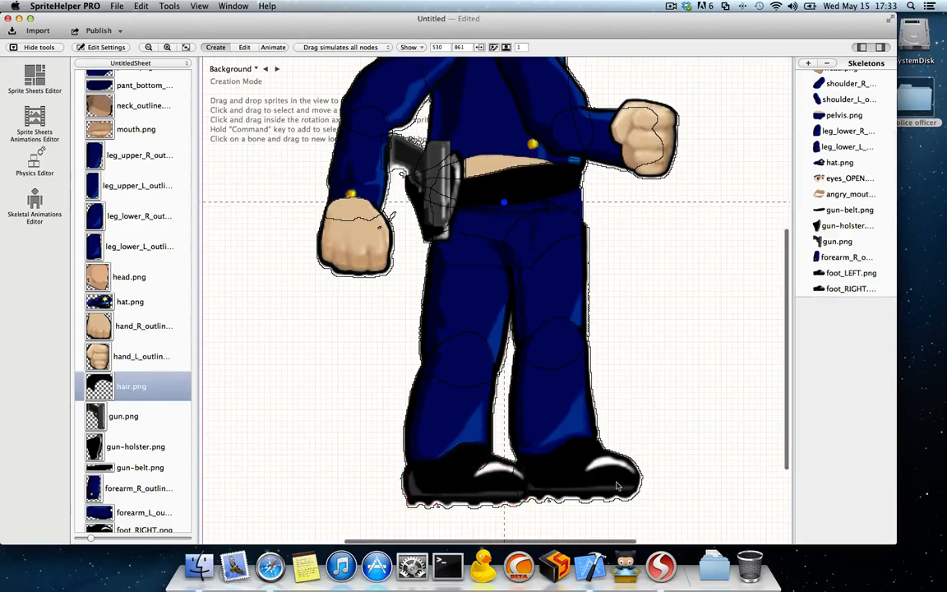
left_click(587, 488)
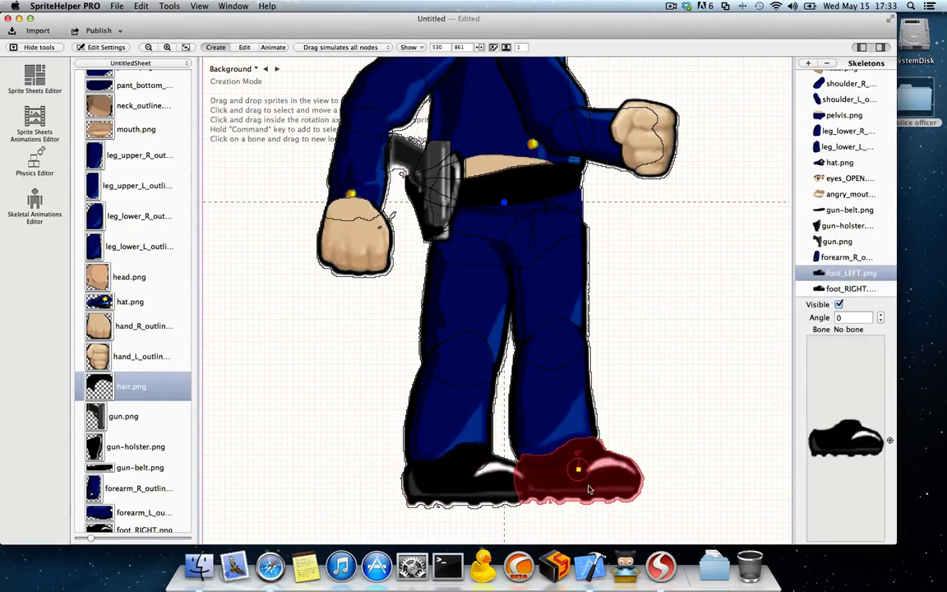
left_click(647, 412)
scroll(634, 356, "up", 3)
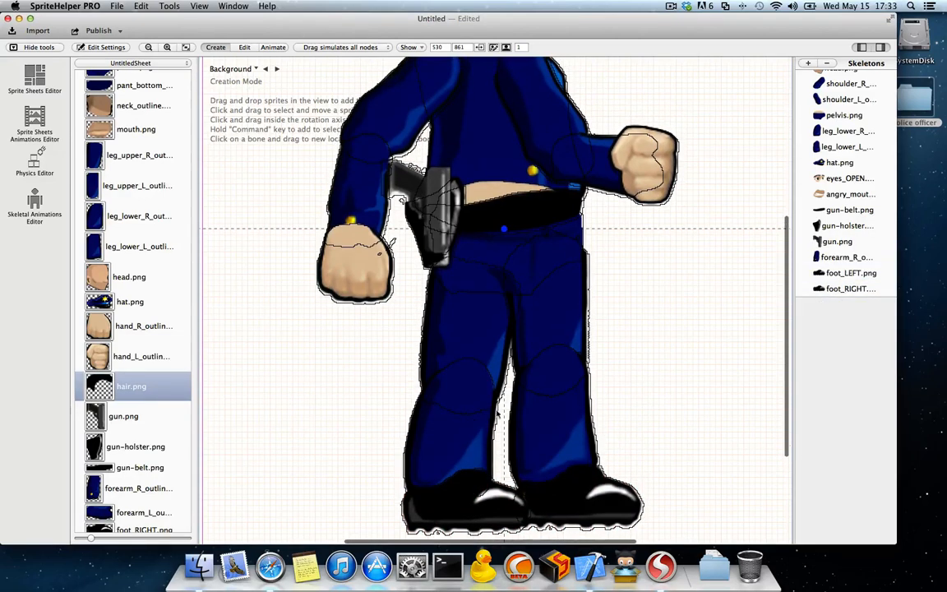
Step: Turn off the display of sprite outlines in the skeleton view
left_click(408, 47)
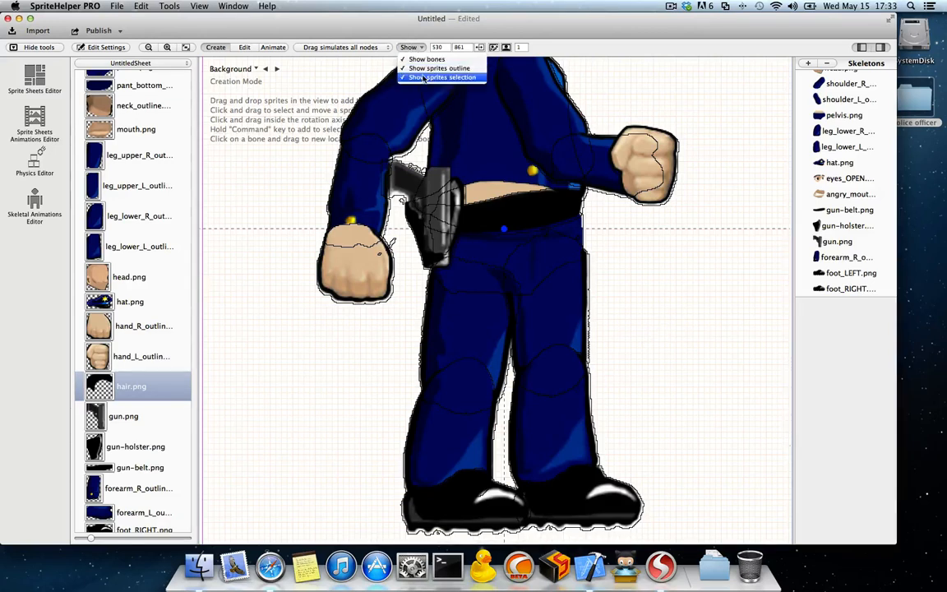
left_click(429, 68)
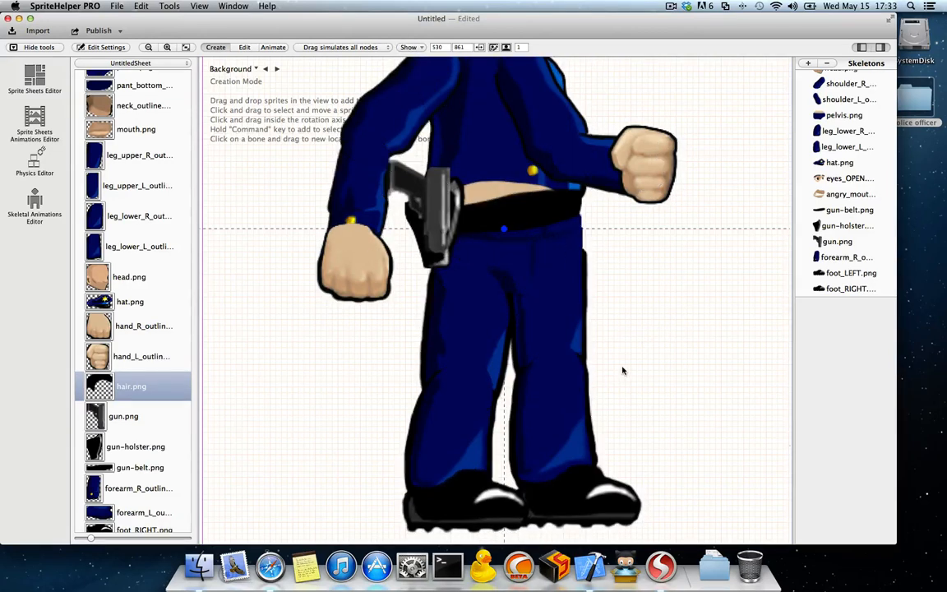
scroll(586, 362, "up", 10)
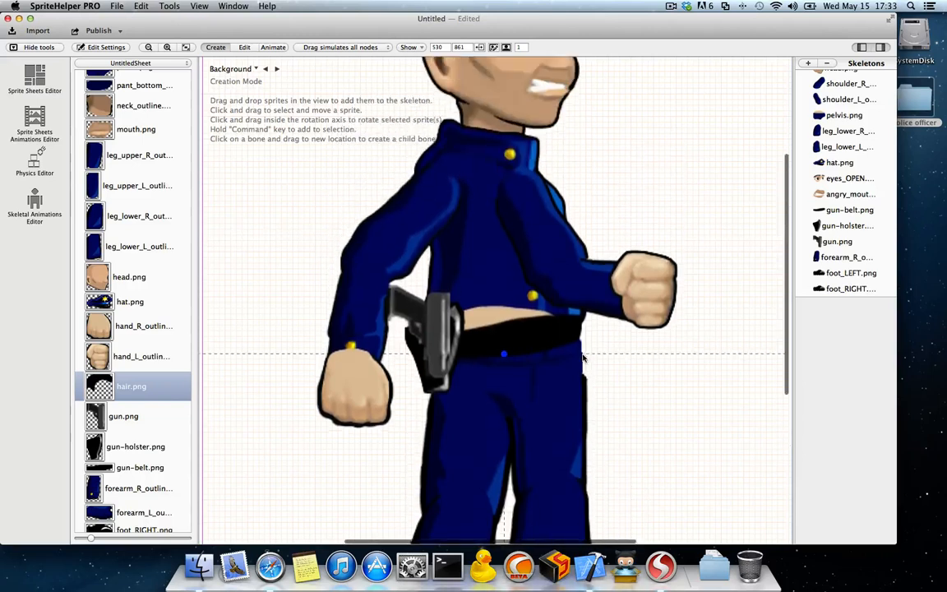
Step: Move the front upper-arm sprite (shoulder_L) ahead of the torso in the sprite order so it draws behind the torso
left_click(540, 264)
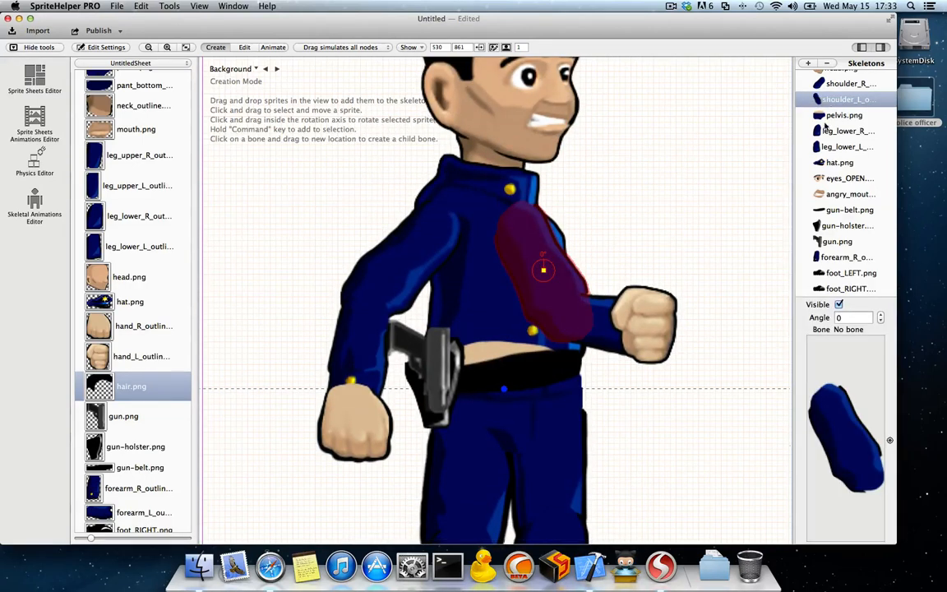
scroll(826, 124, "up", 2)
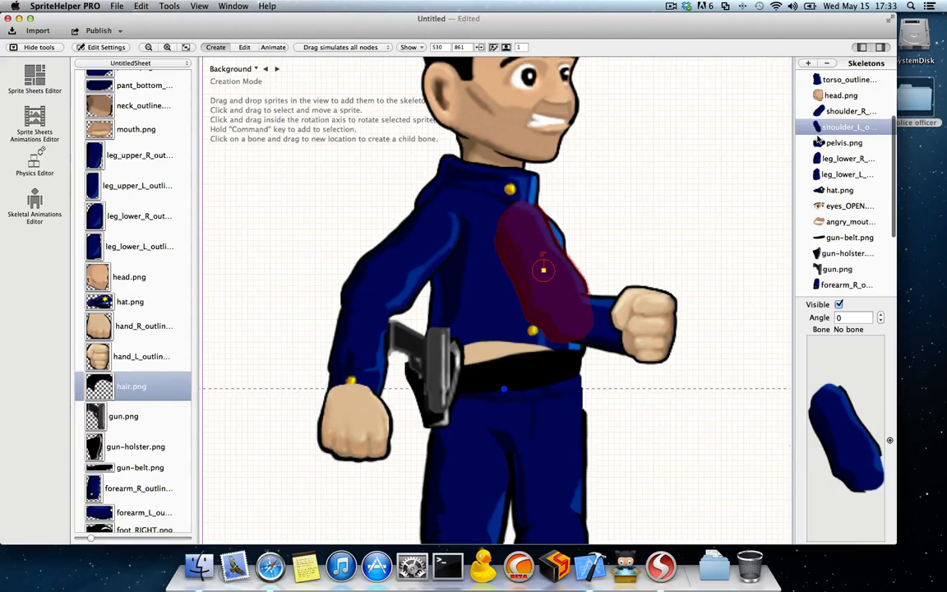
scroll(819, 141, "up", 5)
scroll(827, 148, "up", 1)
left_click_drag(826, 204, 825, 150)
left_click(664, 204)
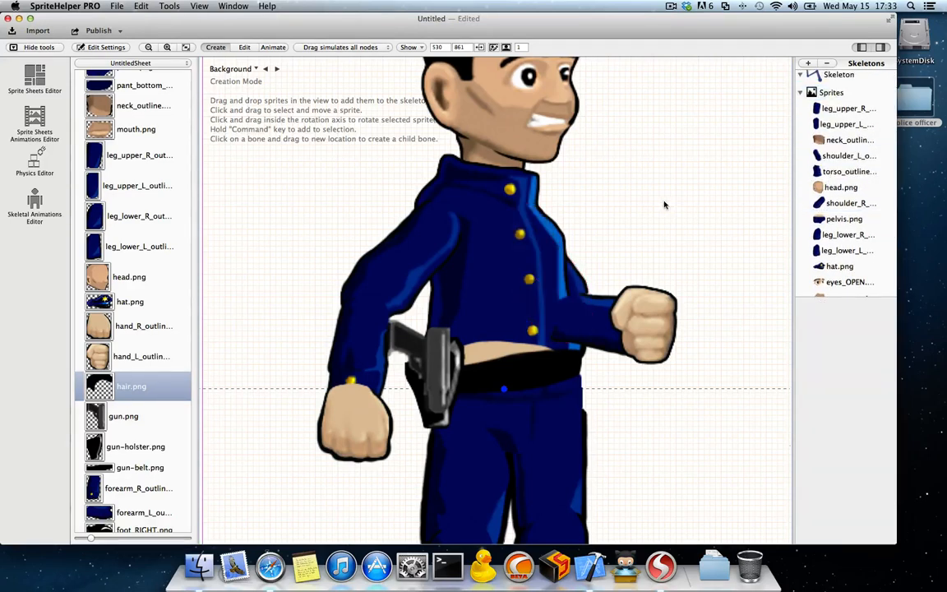
Step: Move the forearm_L sprite directly after shoulder_L in the sprite order so it also draws behind the torso
left_click(617, 322)
left_click_drag(832, 290, 827, 161)
scroll(826, 161, "up", 4)
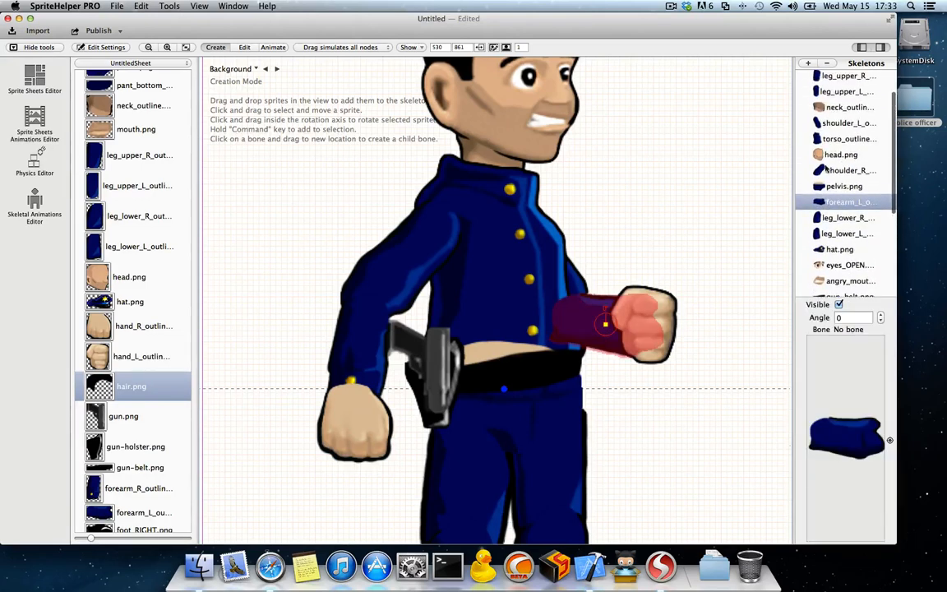
left_click_drag(825, 209, 839, 142)
left_click(681, 209)
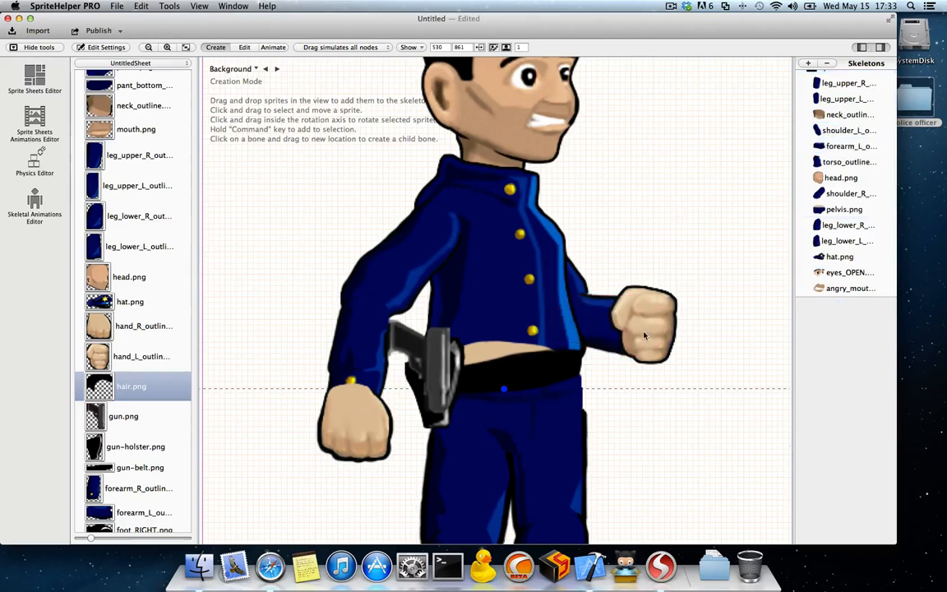
Step: Move gun-belt.png between the forearm_L and torso sprites in the sprite order, and select the pelvis sprite
scroll(536, 329, "down", 3)
left_click(535, 333)
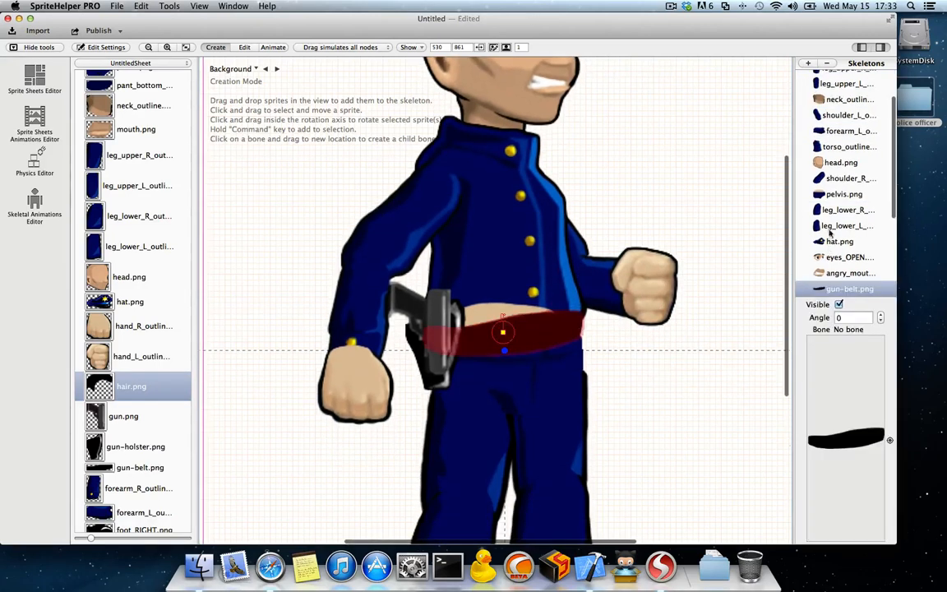
left_click_drag(833, 282, 830, 145)
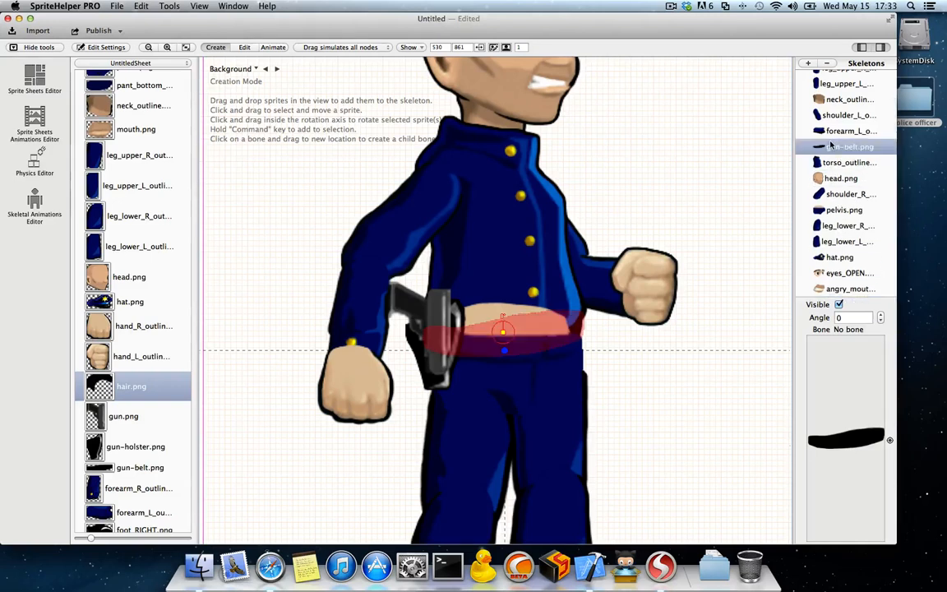
left_click(500, 317)
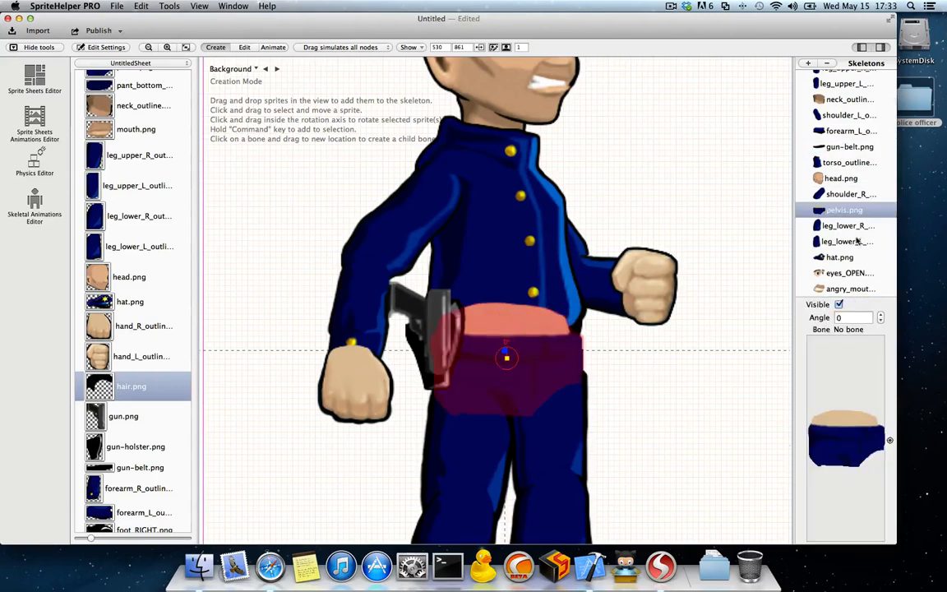
Step: Move pelvis.png between gun-belt.png and the torso sprite in the sprite order, and deselect it
scroll(826, 215, "down", 1)
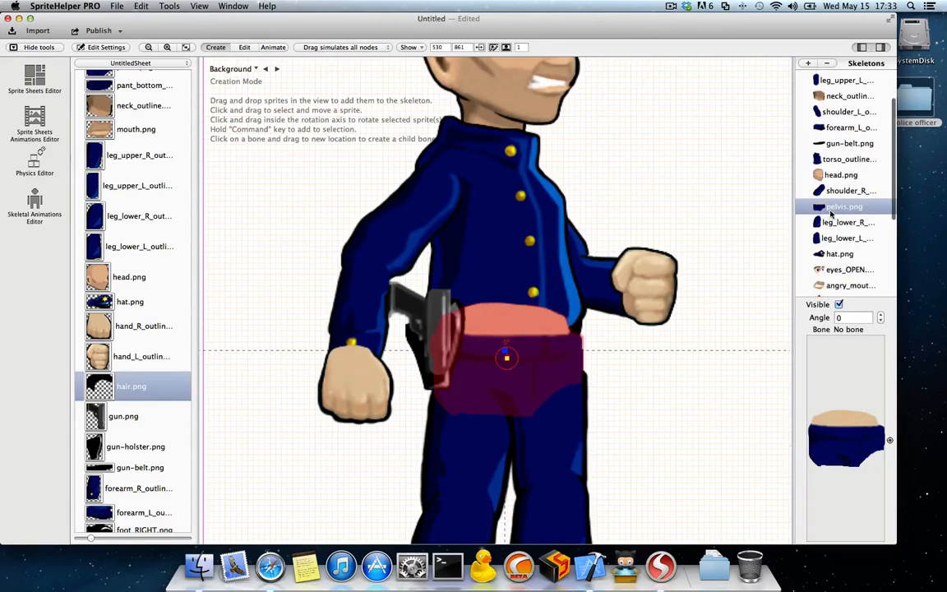
scroll(830, 214, "up", 3)
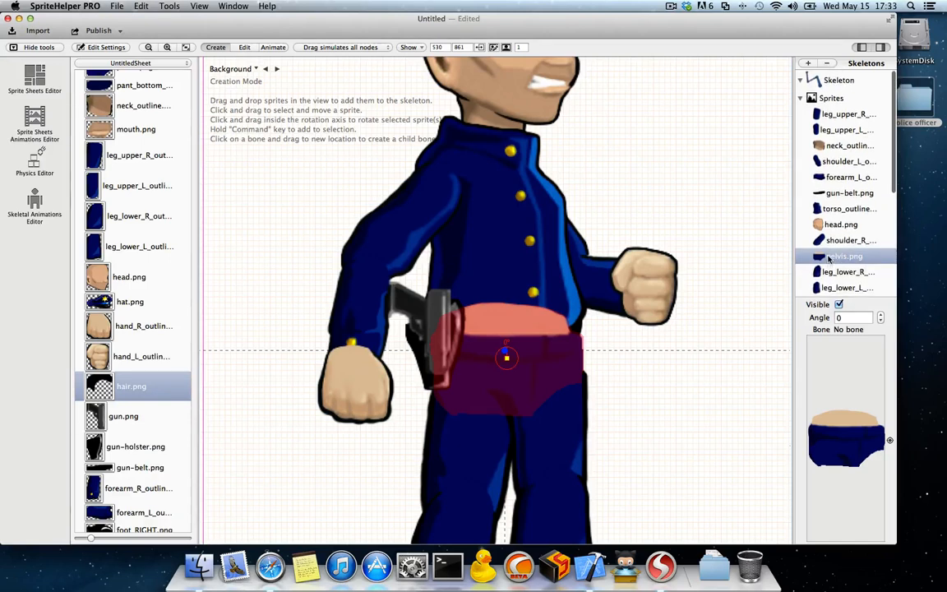
mouse_move(830, 257)
left_mouse_down()
mouse_move(826, 197)
mouse_move(826, 215)
left_mouse_up()
left_click(645, 379)
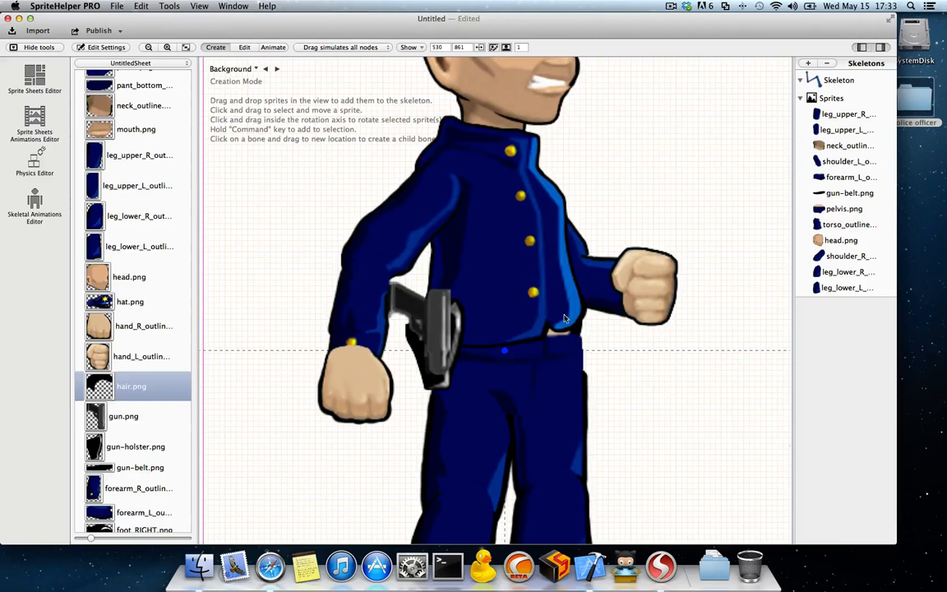
Step: Move gun-belt.png directly after pelvis.png in the sprite order and align the belt over the officer's waist
left_click(565, 319)
left_click(578, 335)
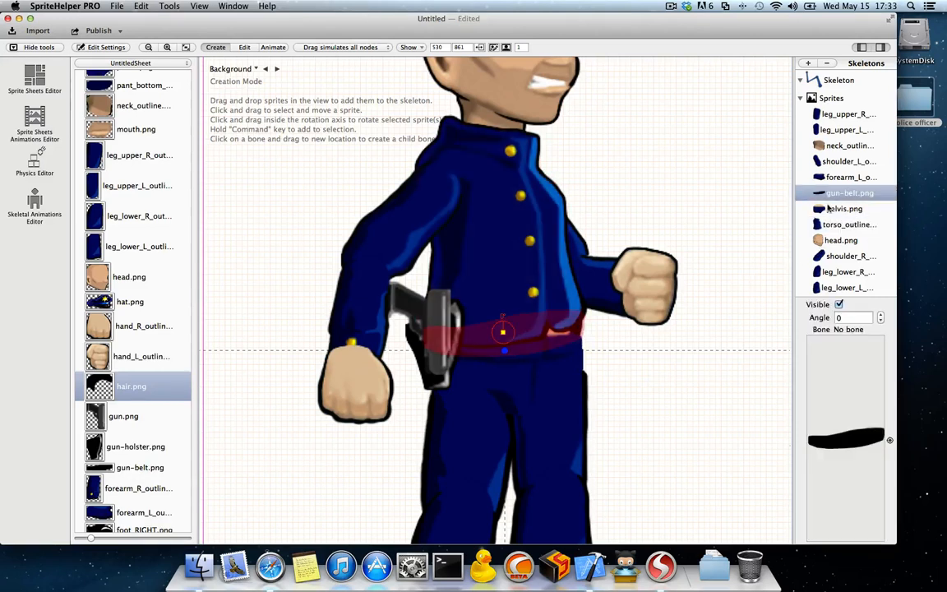
mouse_move(827, 202)
left_mouse_down()
mouse_move(829, 217)
mouse_move(833, 208)
left_mouse_up()
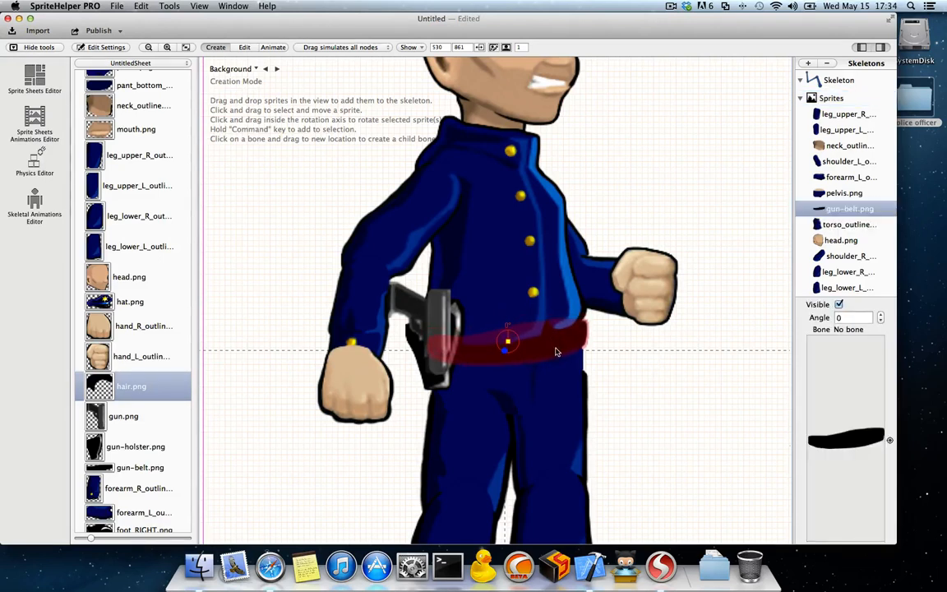
left_click(635, 354)
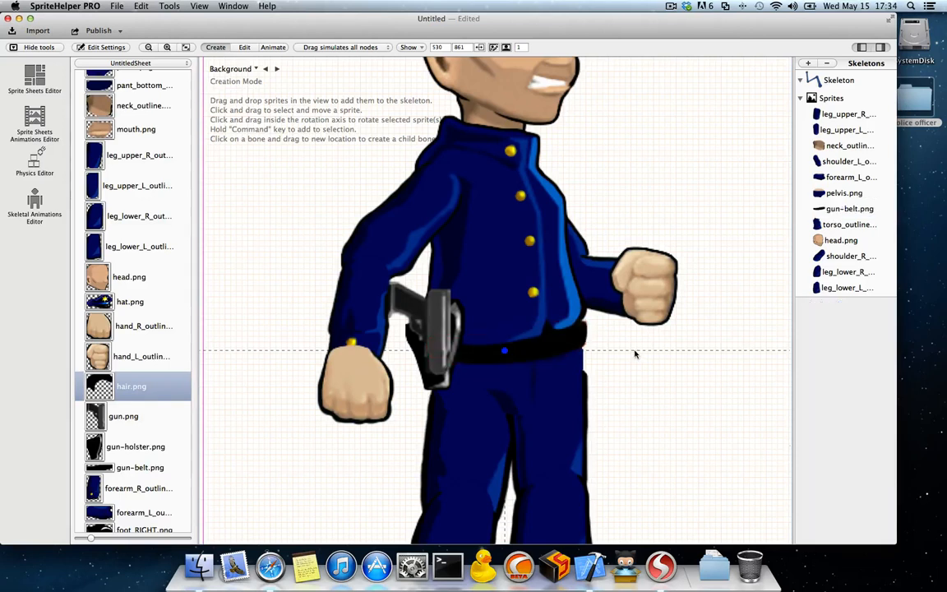
Step: Shift the gun holster slightly down, move gun.png ahead of it in the sprite order, and seat the gun inside the holster
left_click(434, 380)
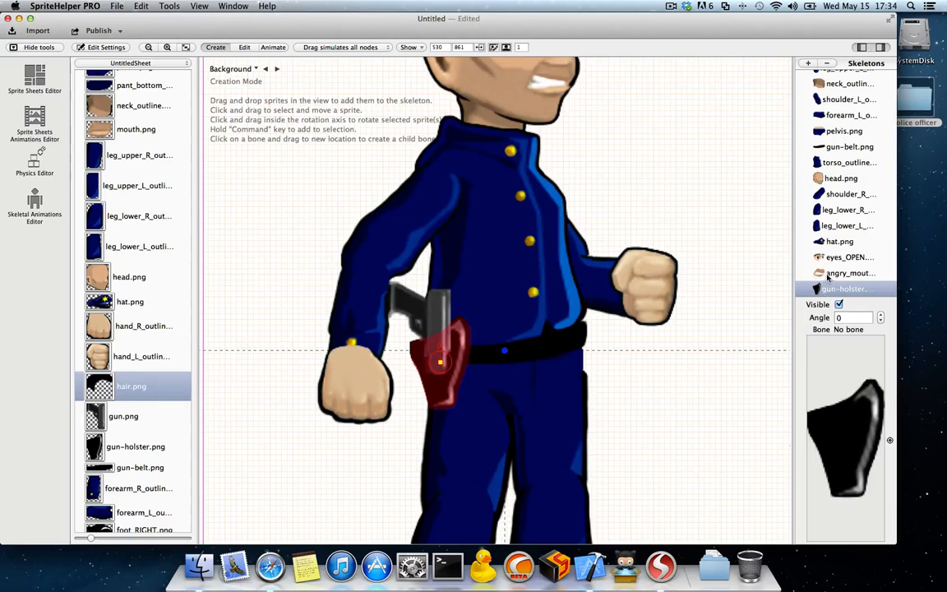
scroll(830, 238, "down", 5)
left_click(828, 200)
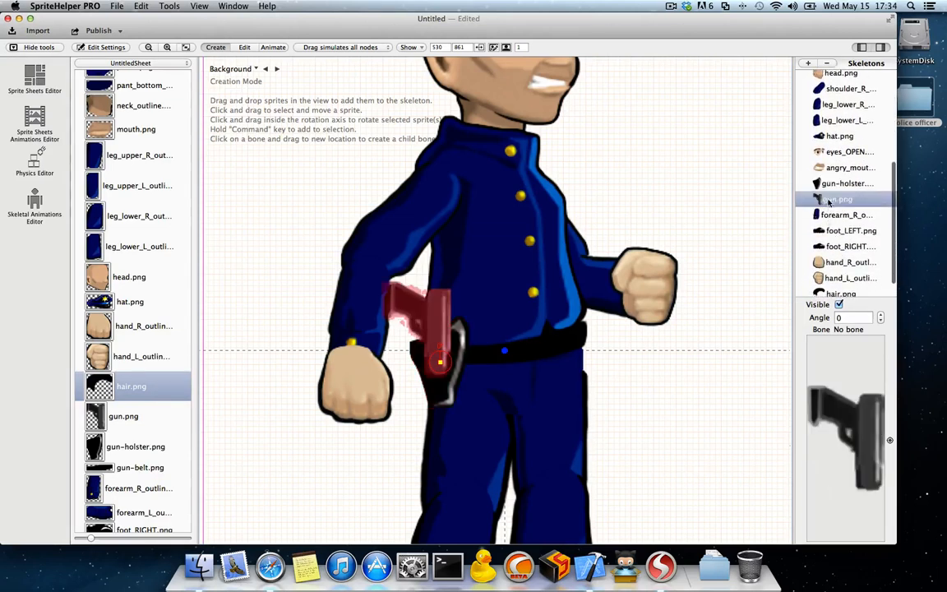
left_click_drag(832, 184, 816, 187)
left_click_drag(433, 289, 421, 333)
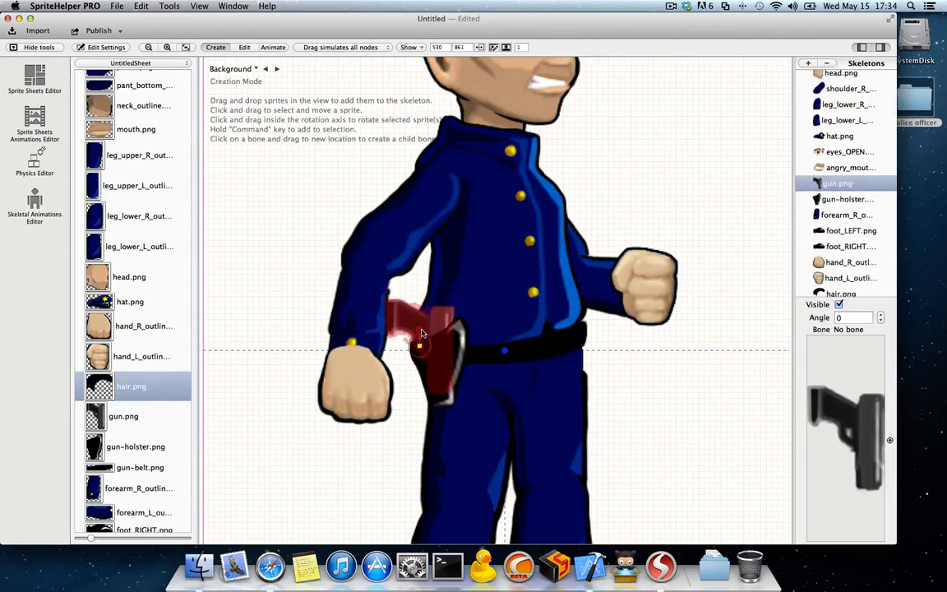
Step: Move the hand_R sprite between gun-holster and forearm_R in the sprite order so it draws behind the sleeve
left_click(390, 383)
scroll(840, 240, "down", 2)
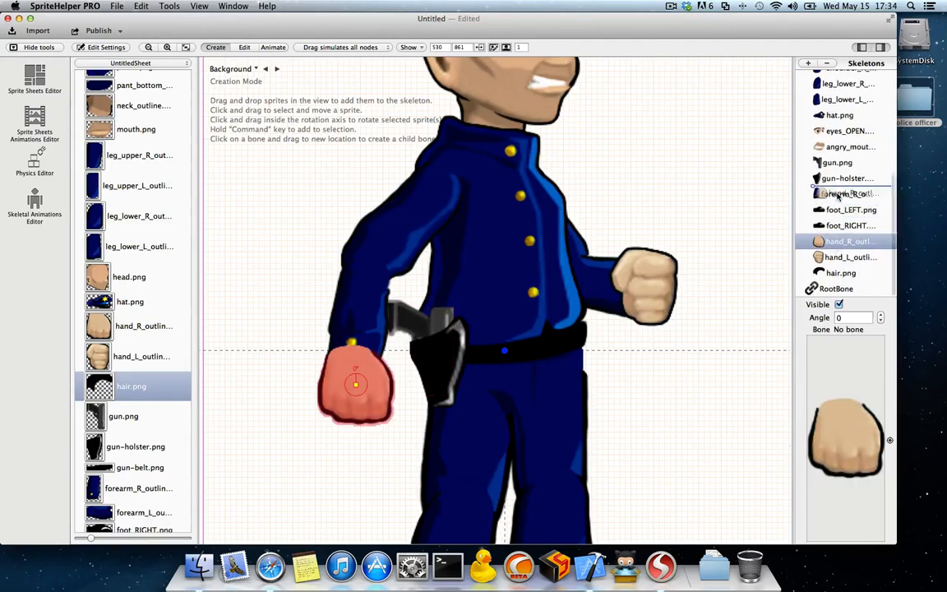
left_click_drag(836, 237, 822, 197)
left_click(356, 435)
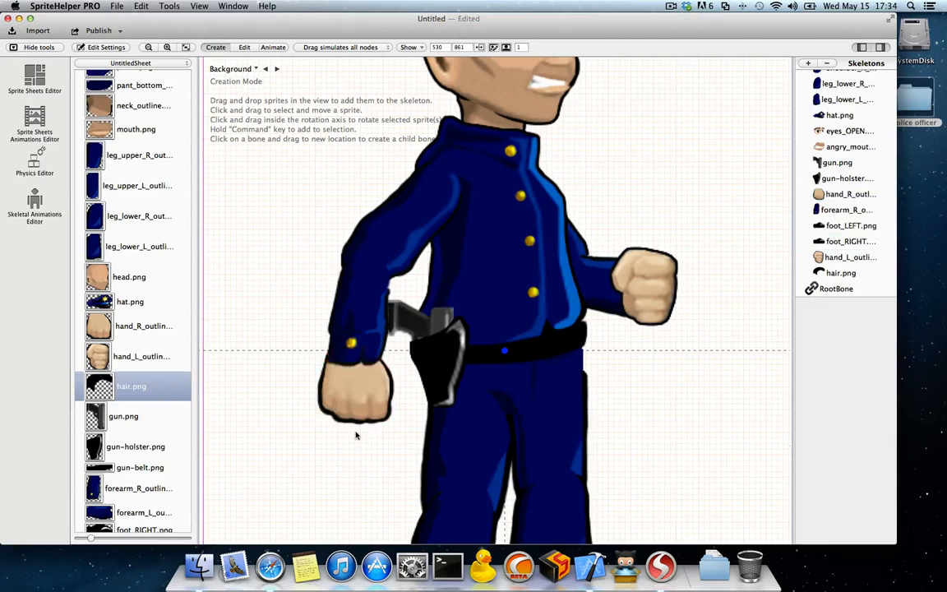
Step: Move hair.png directly after head.png in the sprite order so the hair draws behind the hat
left_click(659, 289)
scroll(609, 296, "down", 5)
scroll(608, 296, "up", 8)
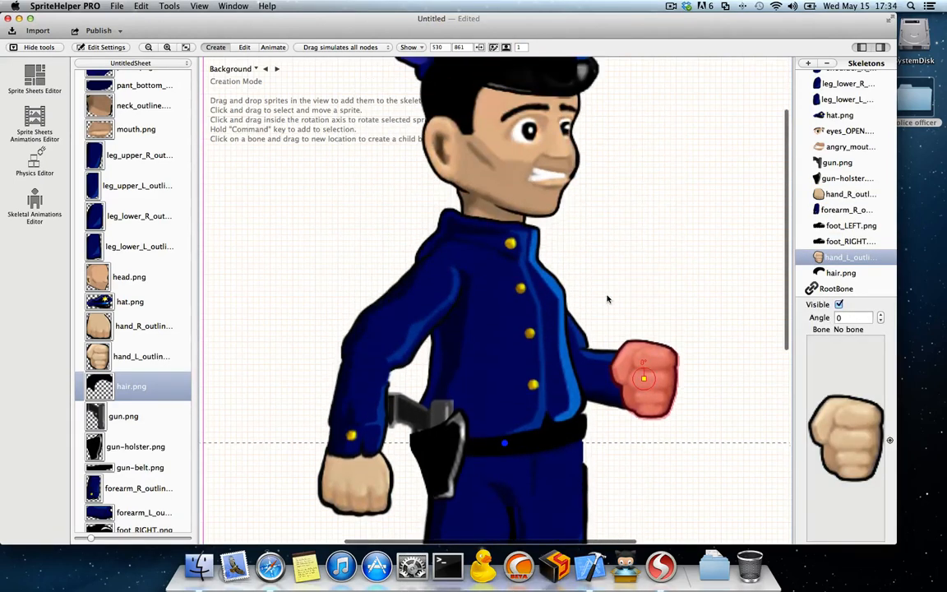
scroll(608, 298, "up", 3)
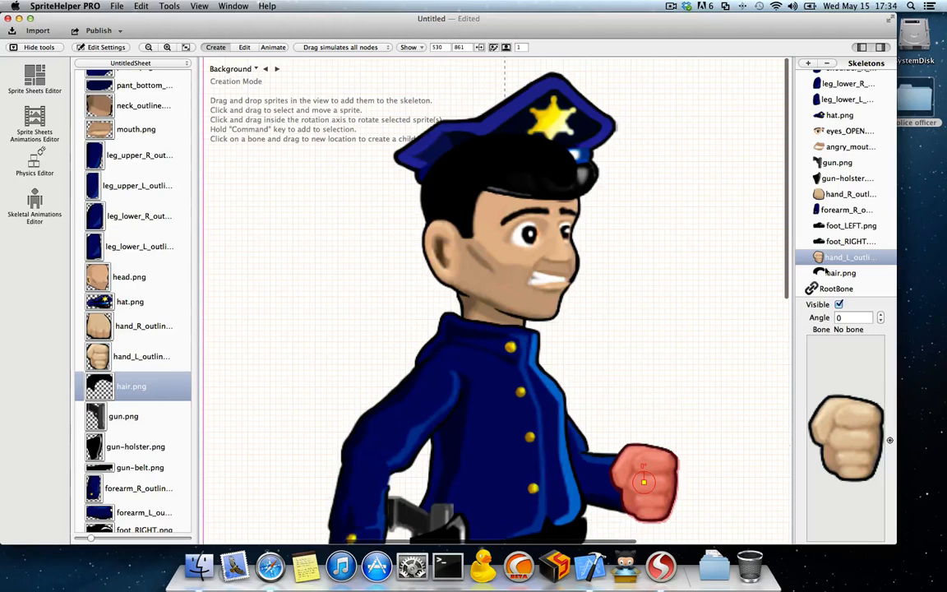
left_click(830, 273)
scroll(838, 277, "up", 10)
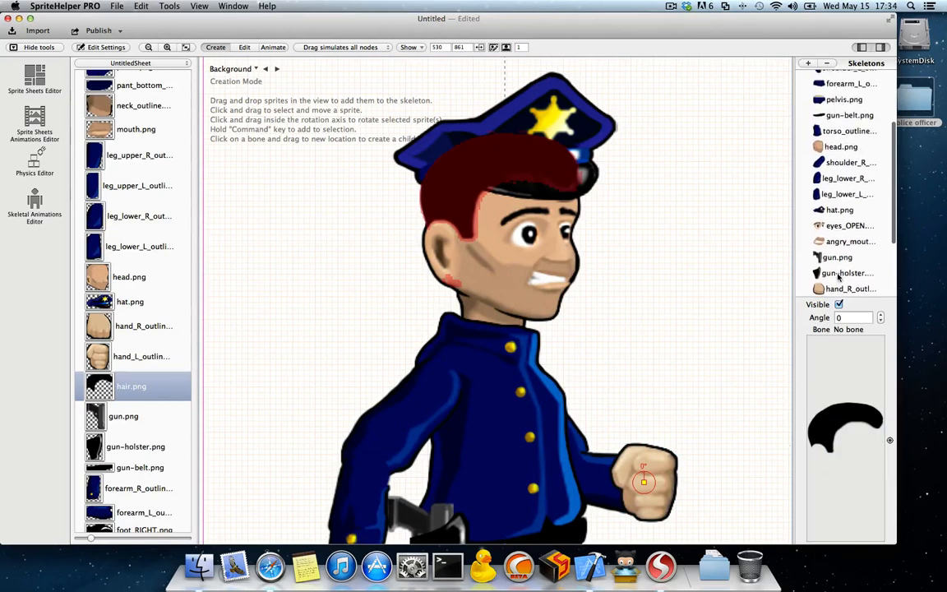
scroll(839, 277, "down", 5)
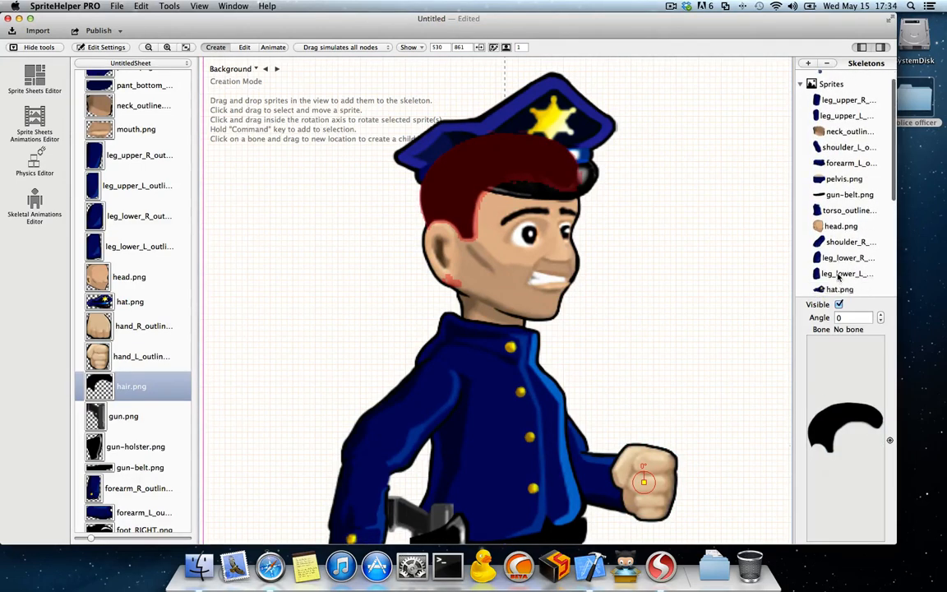
left_click(830, 222)
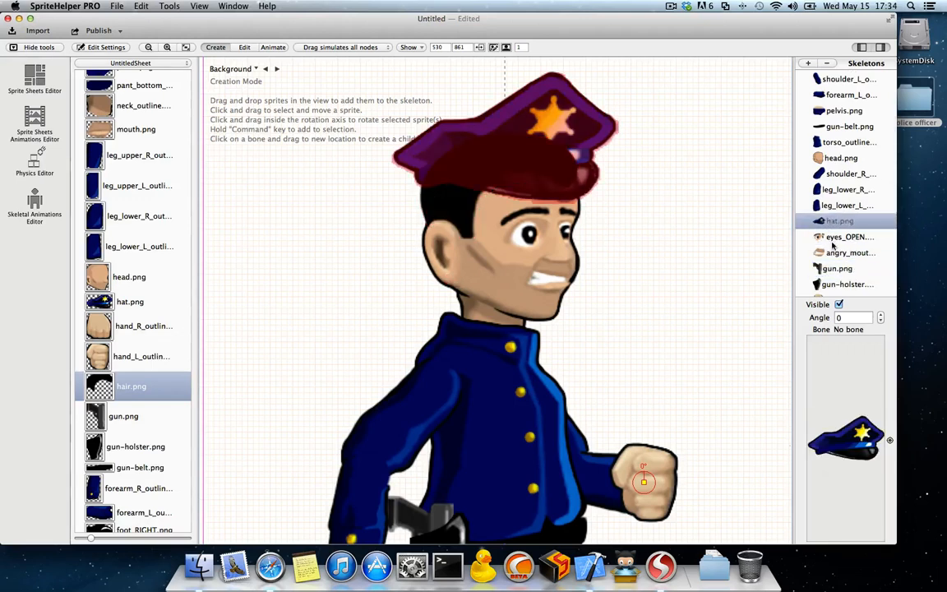
scroll(833, 246, "down", 5)
left_click_drag(837, 280, 844, 129)
scroll(841, 166, "up", 5)
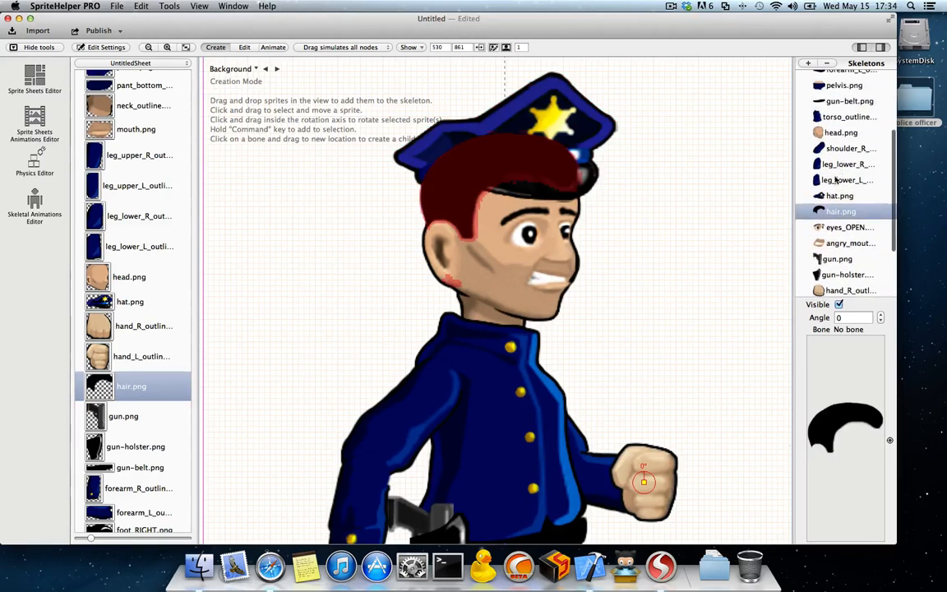
mouse_move(831, 210)
left_mouse_down()
mouse_move(837, 132)
mouse_move(824, 158)
mouse_move(836, 143)
left_mouse_up()
left_click(668, 194)
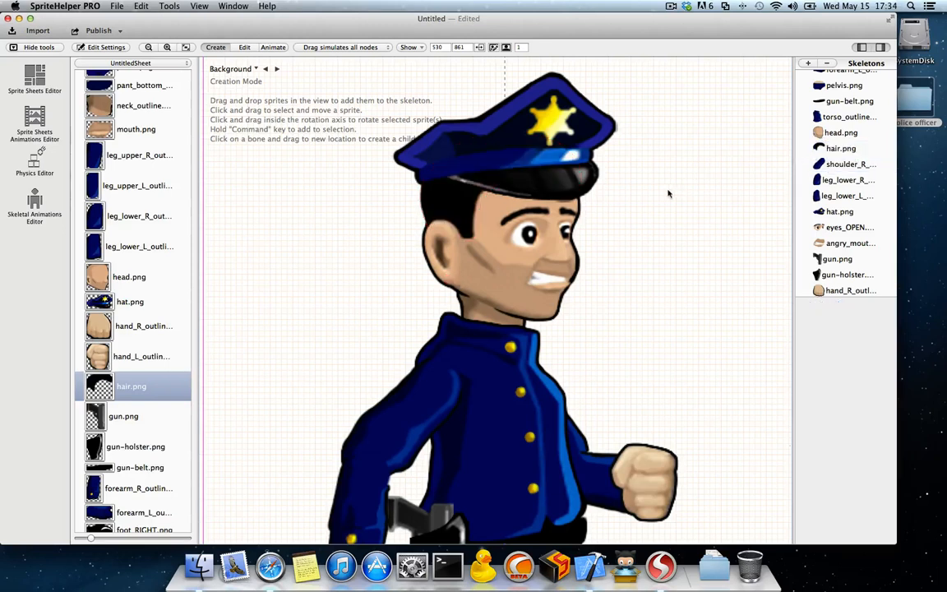
Step: Lower the hat sprite slightly so it sits closer on the officer's head
left_click(572, 145)
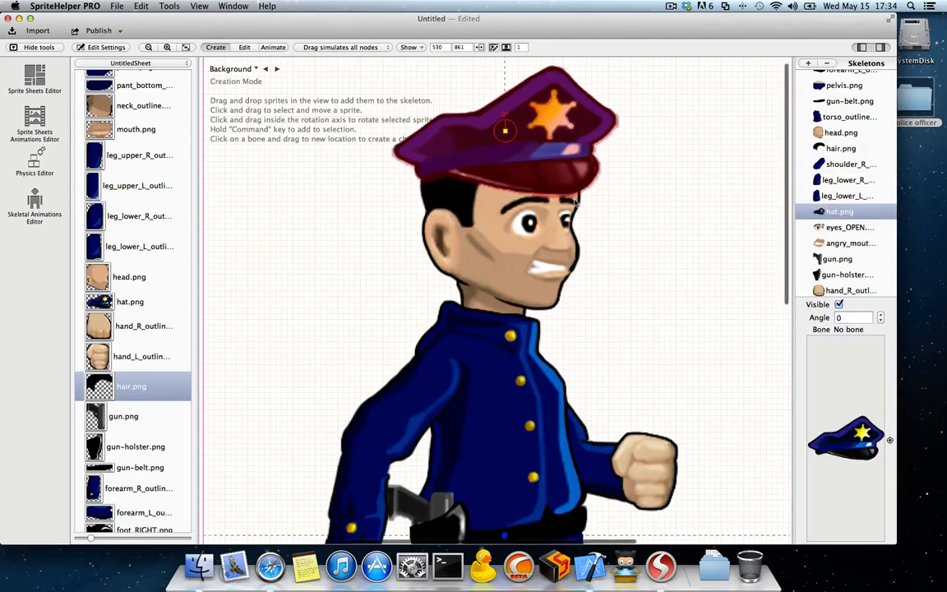
scroll(575, 203, "down", 5)
scroll(575, 203, "down", 5)
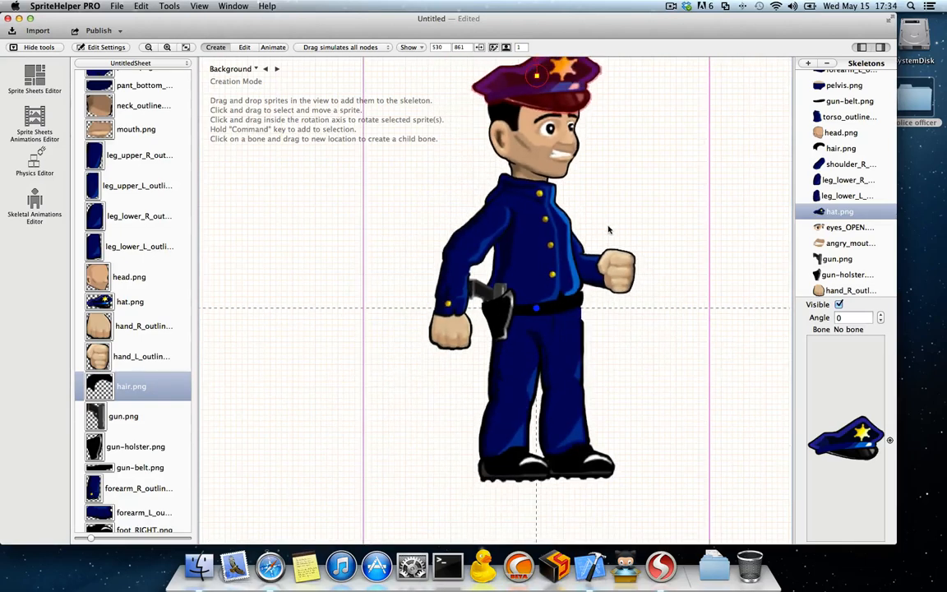
Step: Create a child bone from RootBone at the waist up to the upper chest
scroll(613, 228, "down", 4)
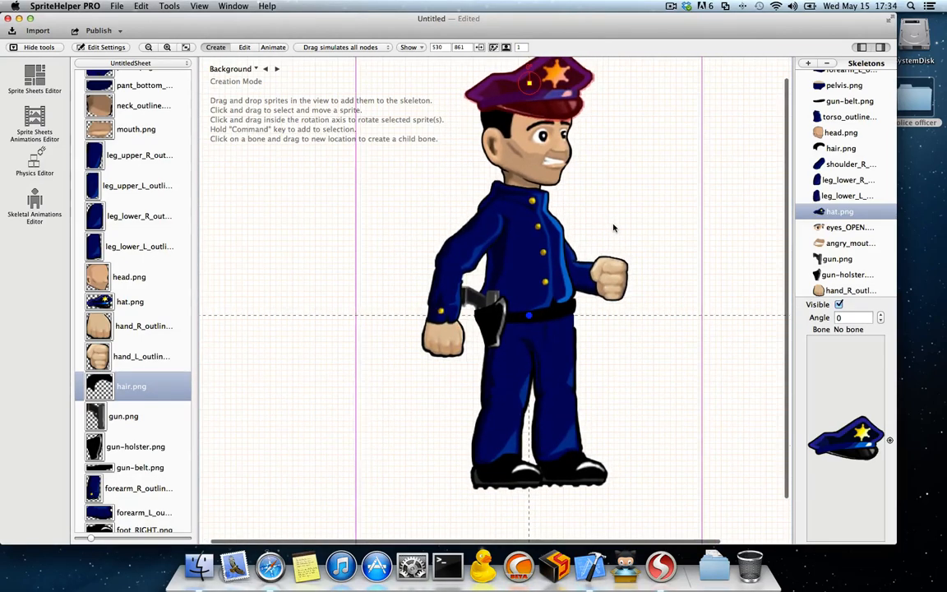
scroll(565, 216, "right", 3)
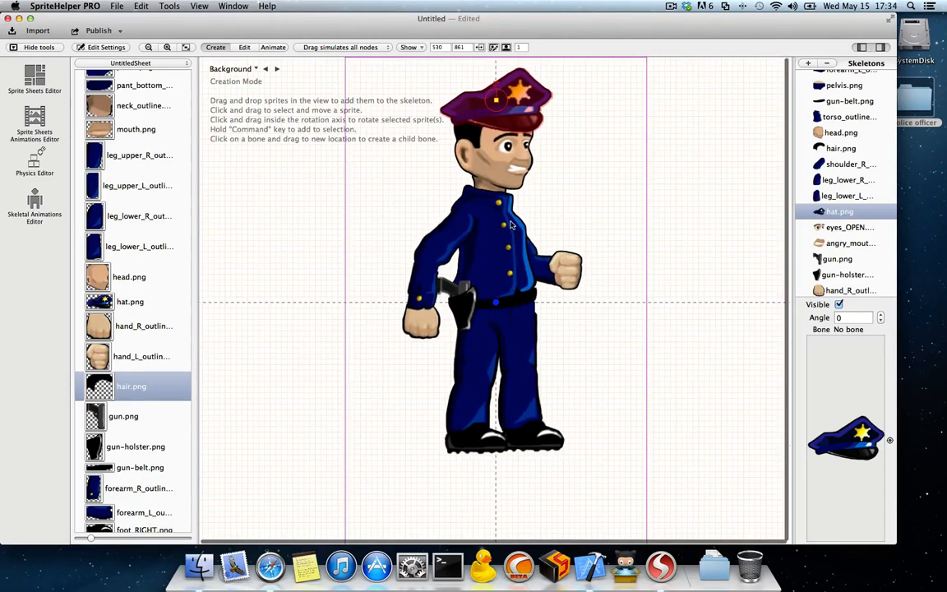
scroll(509, 224, "up", 3)
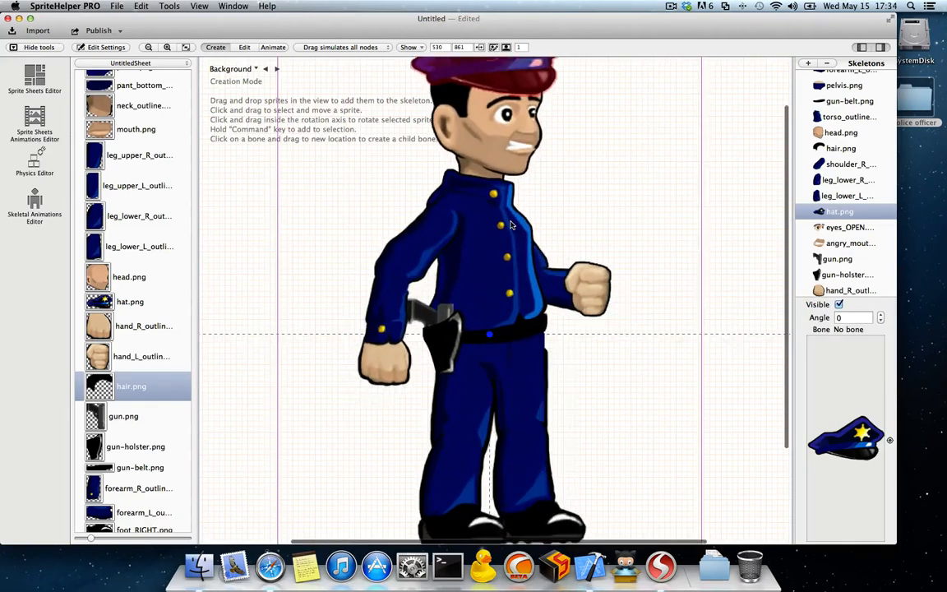
scroll(511, 224, "down", 1)
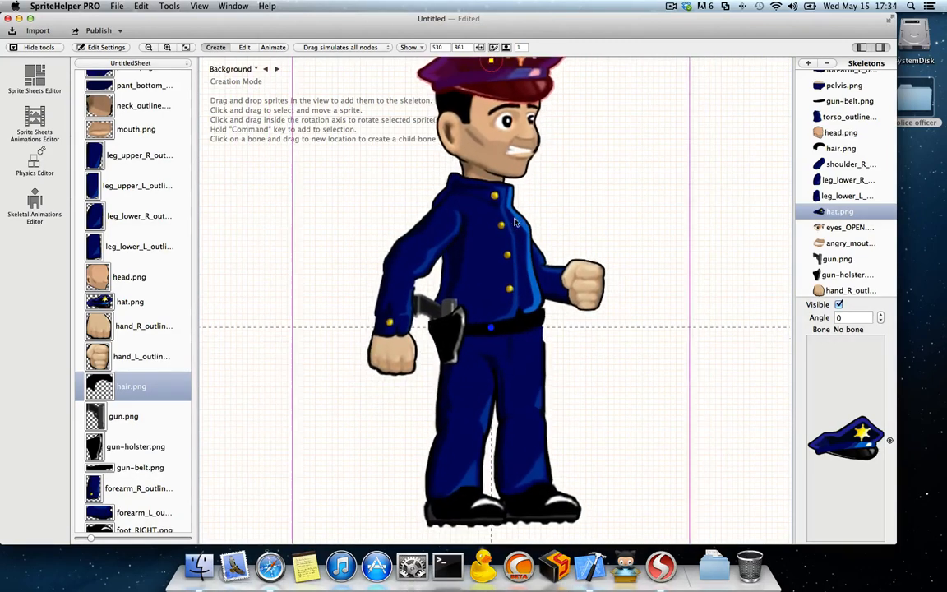
left_click(491, 328)
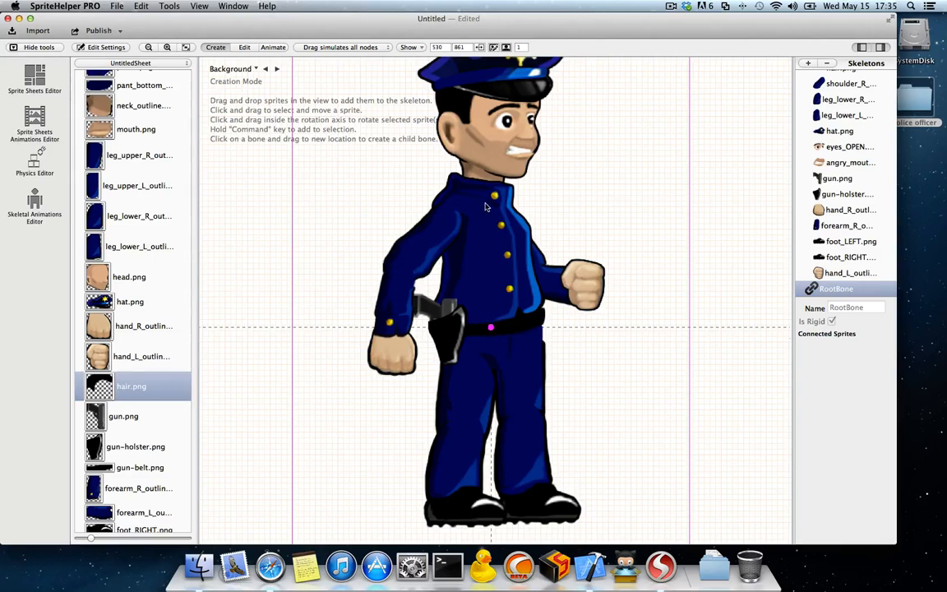
left_click_drag(485, 206, 486, 205)
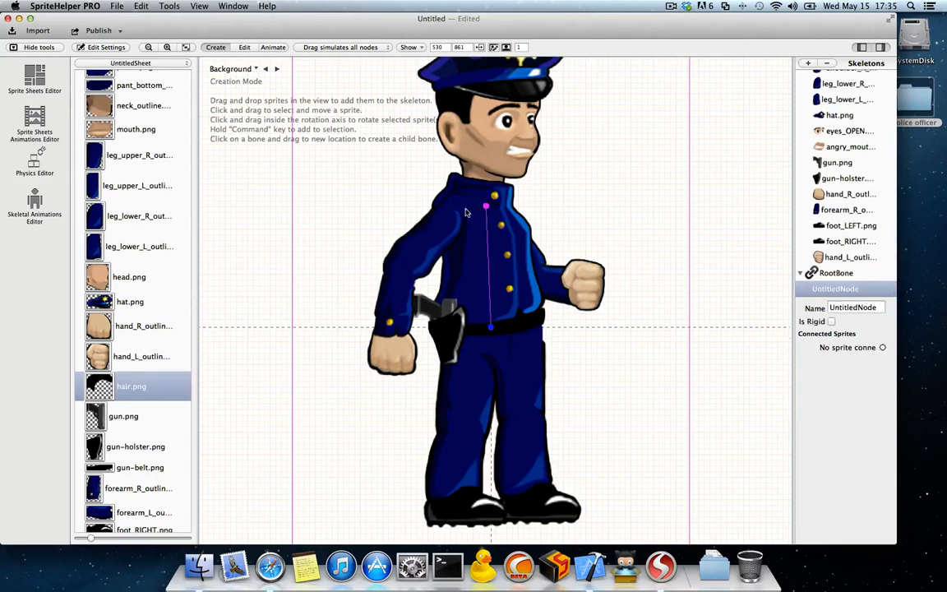
Step: Chain four child bones from the chest bone to the shoulder, elbow, wrist and fist of the holster-side arm
left_click(450, 216)
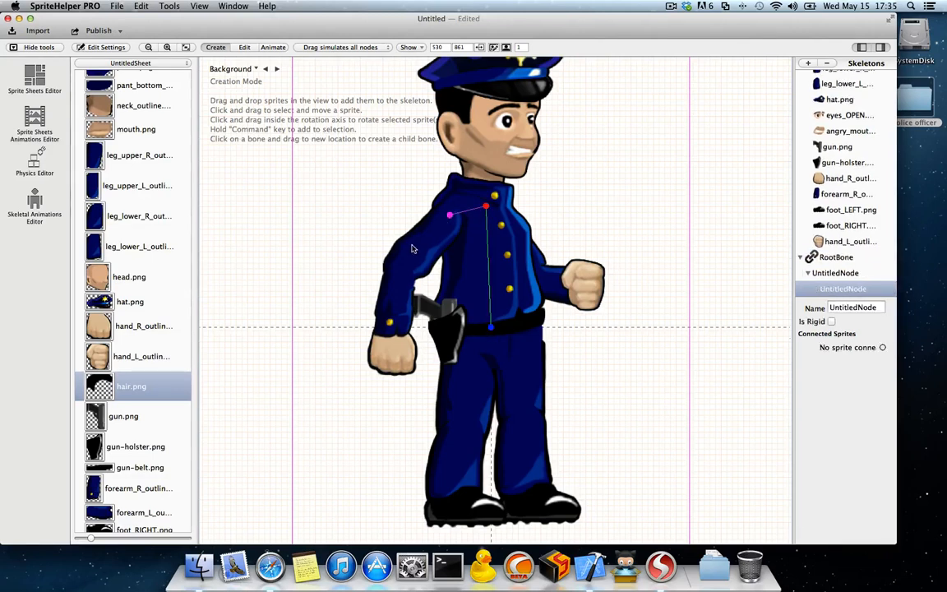
left_click(400, 267)
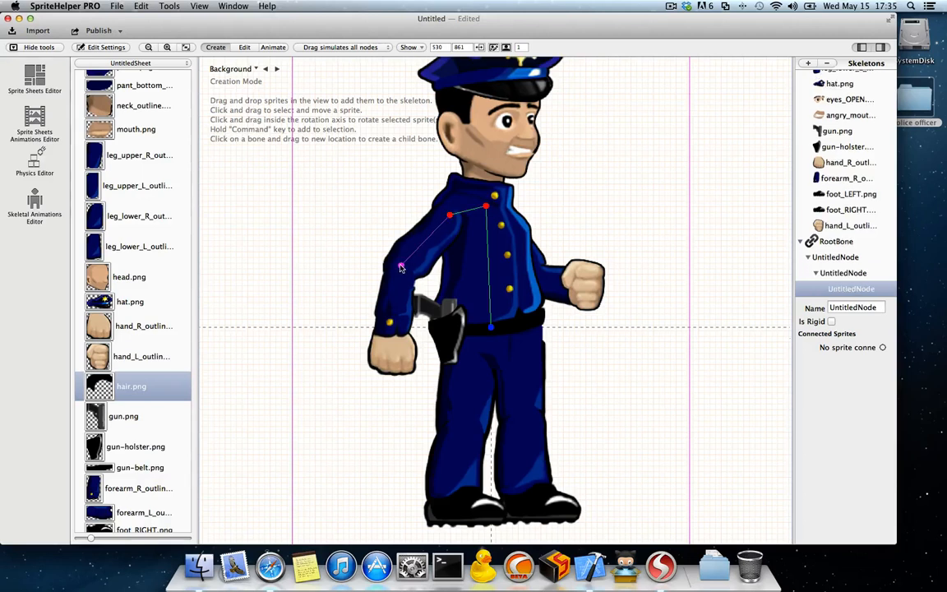
left_click(392, 332)
left_click(394, 374)
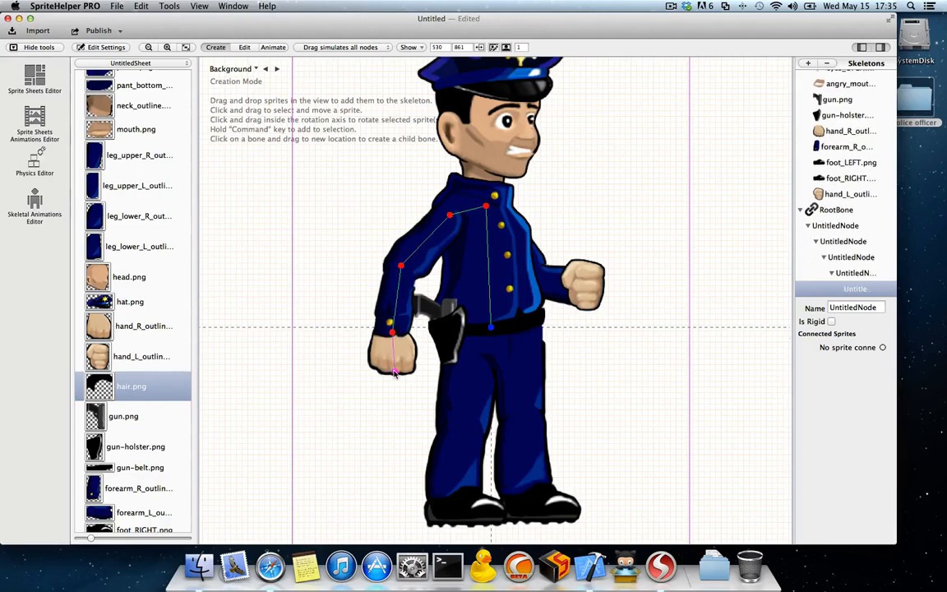
Step: Branch a second arm chain from the chest bone through the shoulder, elbow and wrist to the fist of the raised arm
left_click(486, 209)
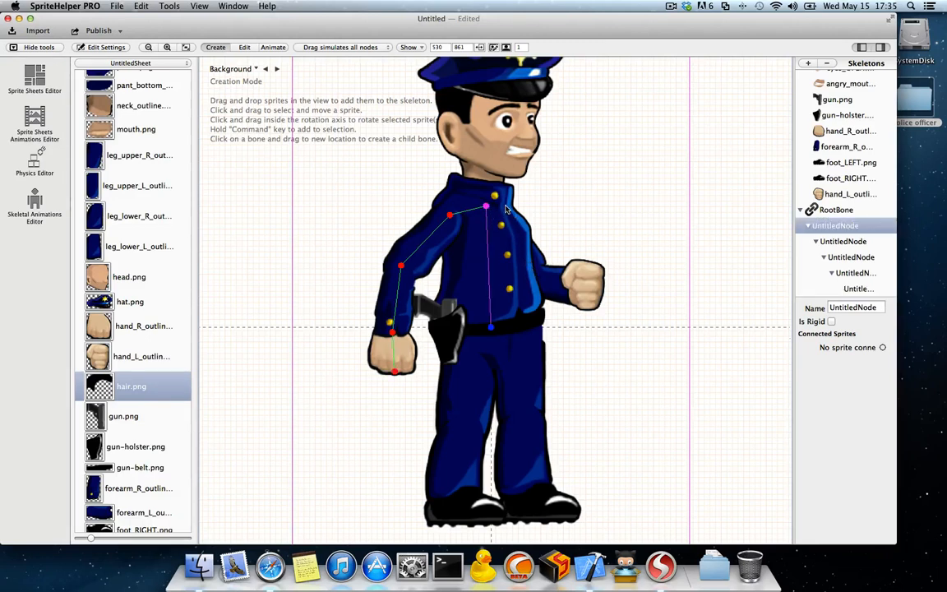
left_click(506, 209)
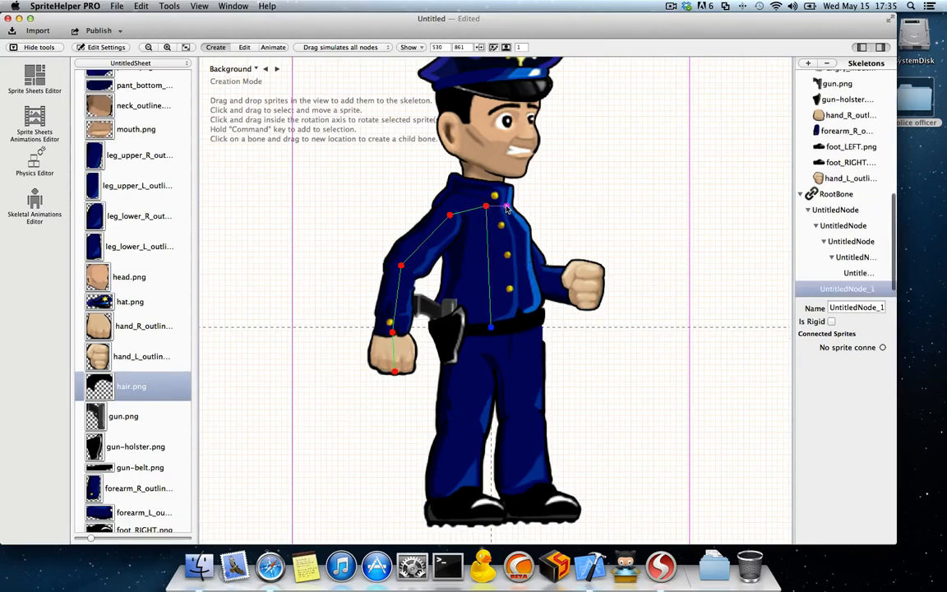
left_click(532, 270)
left_click(571, 285)
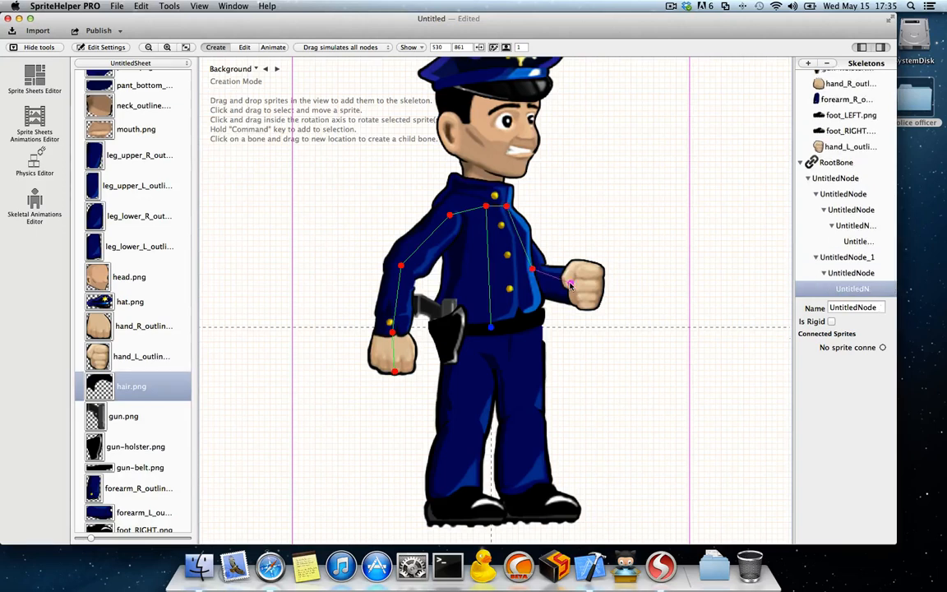
left_click(597, 286)
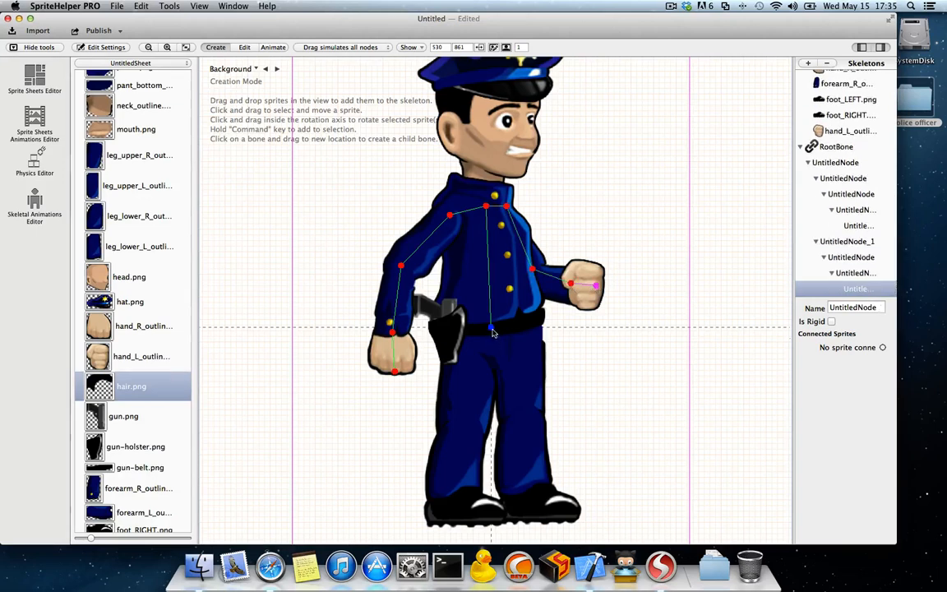
Step: Branch two hip bones from RootBone and chain knee, ankle and toe bones down the leg on the raised-fist side
left_click_drag(492, 328, 467, 352)
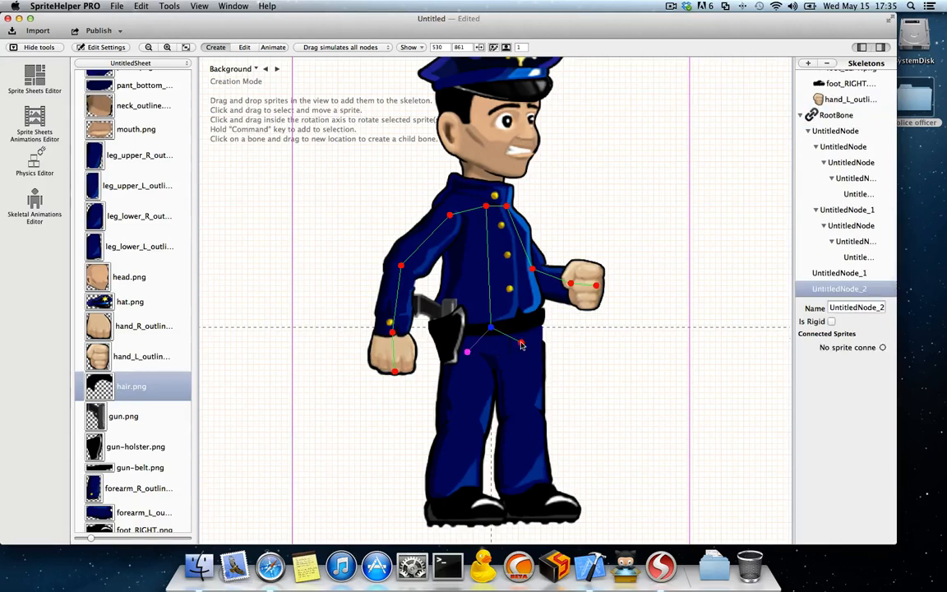
left_click(522, 409)
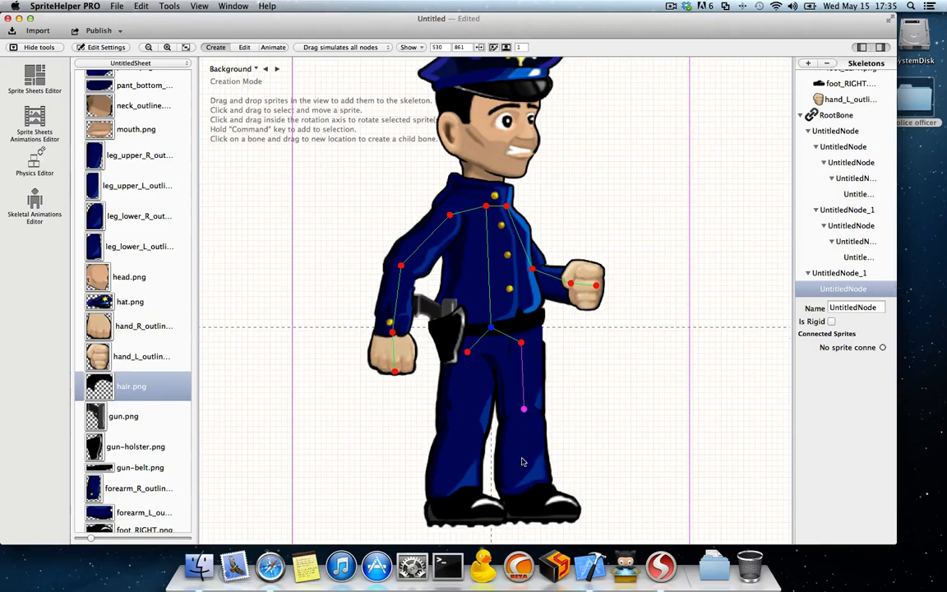
left_click_drag(528, 494, 557, 508)
Step: Chain knee, ankle and toe bones from the hip bone down the holster-side leg
left_click(467, 351)
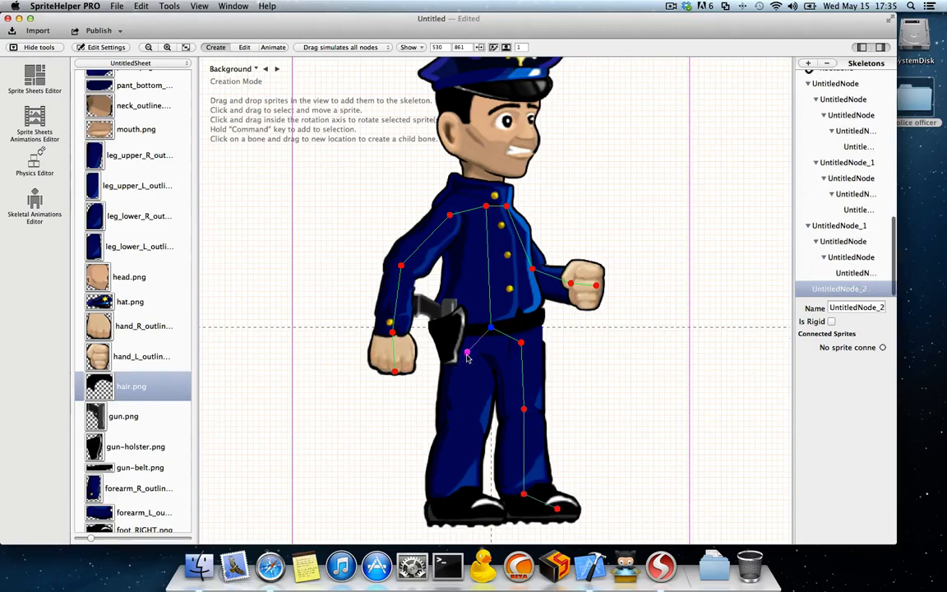
left_click(463, 425)
left_click(453, 498)
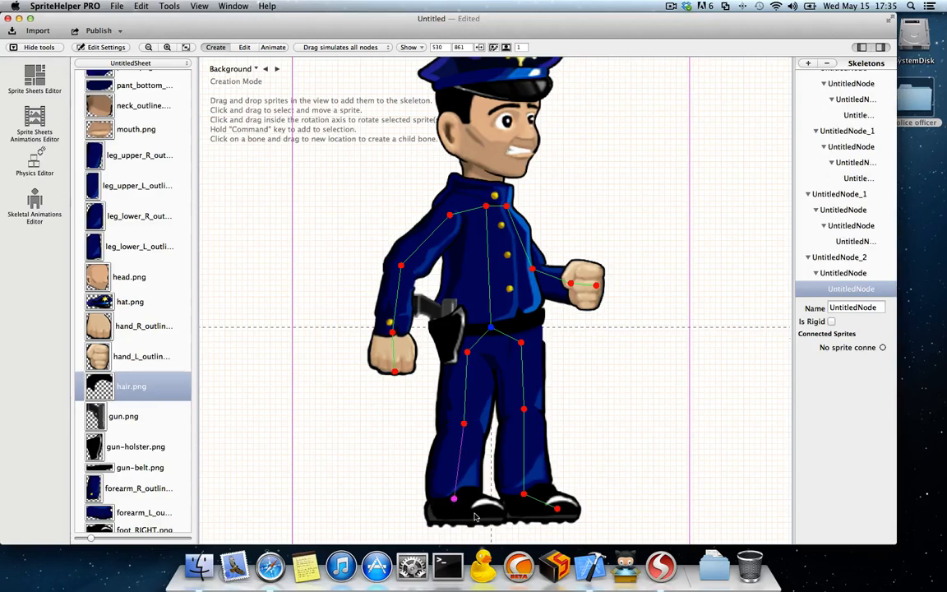
left_click(475, 513)
Step: Extend the chest bone upward with a neck bone and a head bone ending at the forehead
left_click(485, 207)
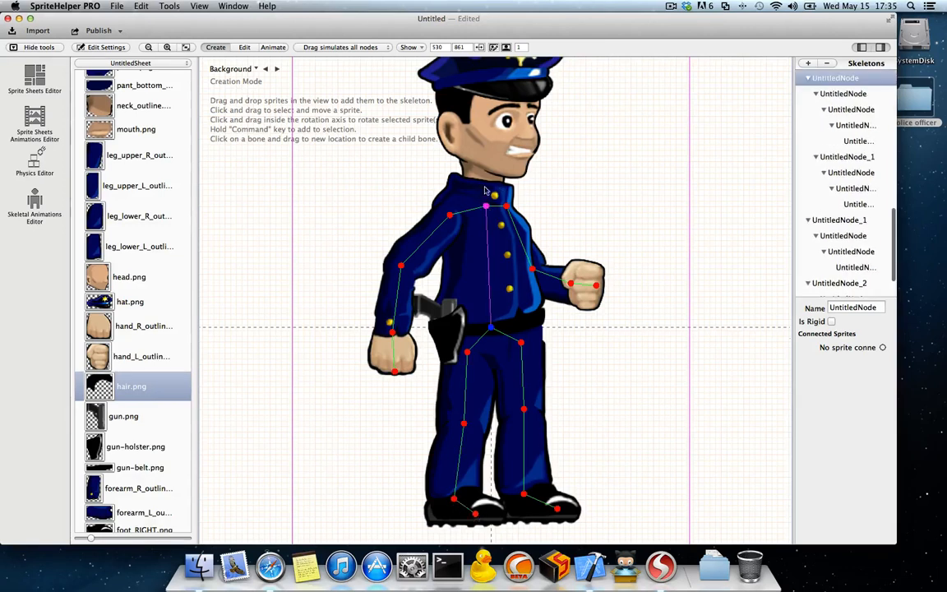
left_click(483, 171)
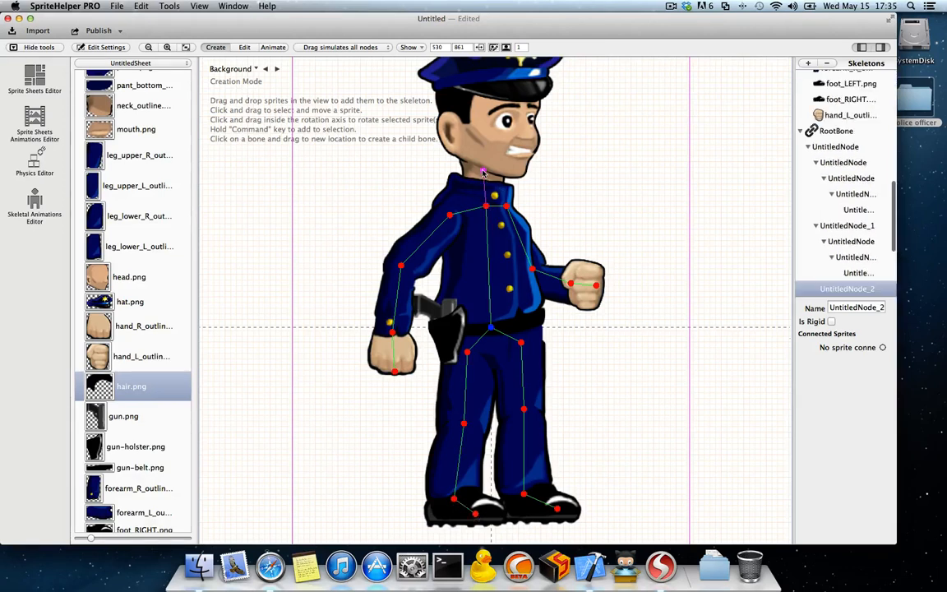
left_click(494, 110)
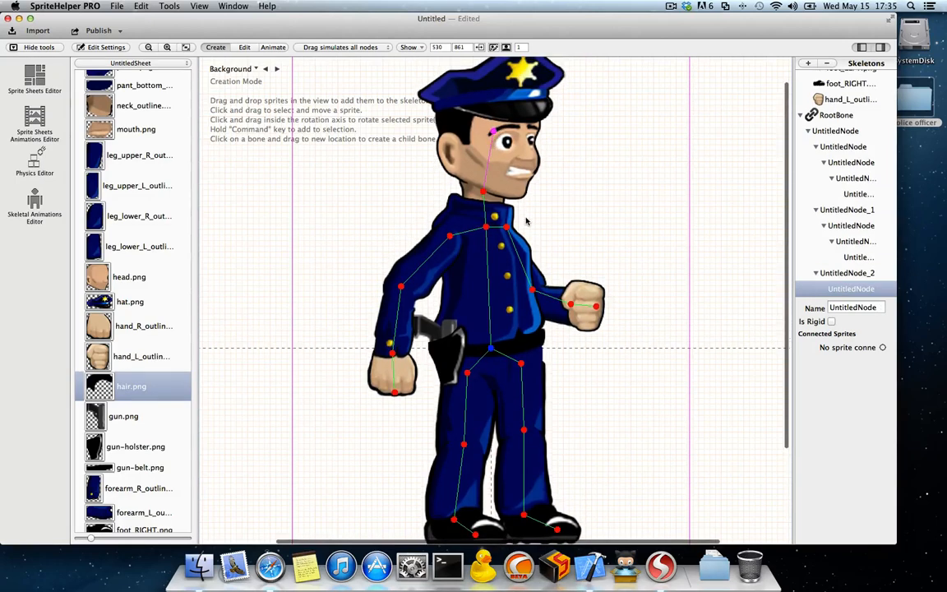
scroll(527, 219, "down", 4)
scroll(526, 220, "up", 2)
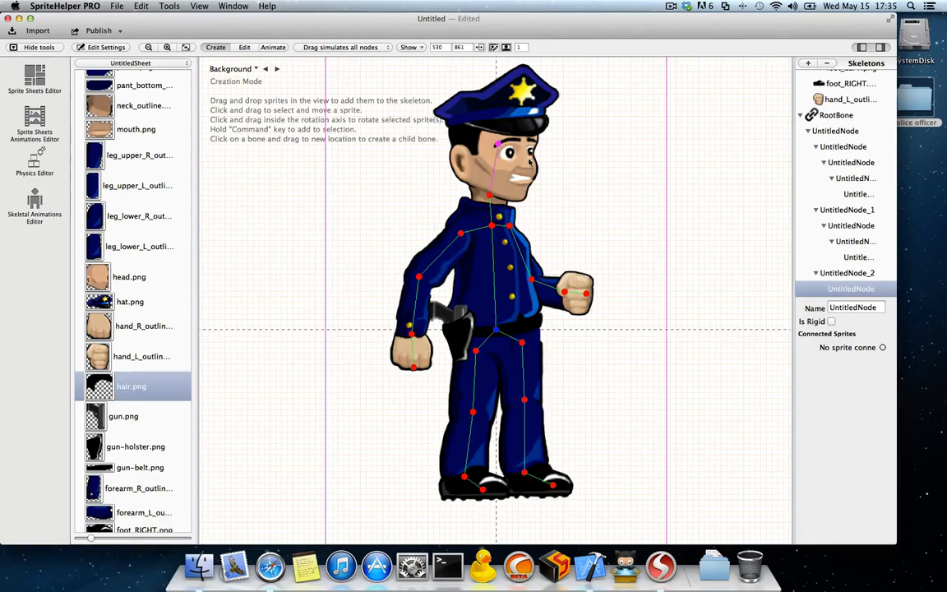
Step: In editing mode, move the head bone up to the hat brim and raise the neck and chest bones slightly
left_click(227, 50)
left_click(244, 47)
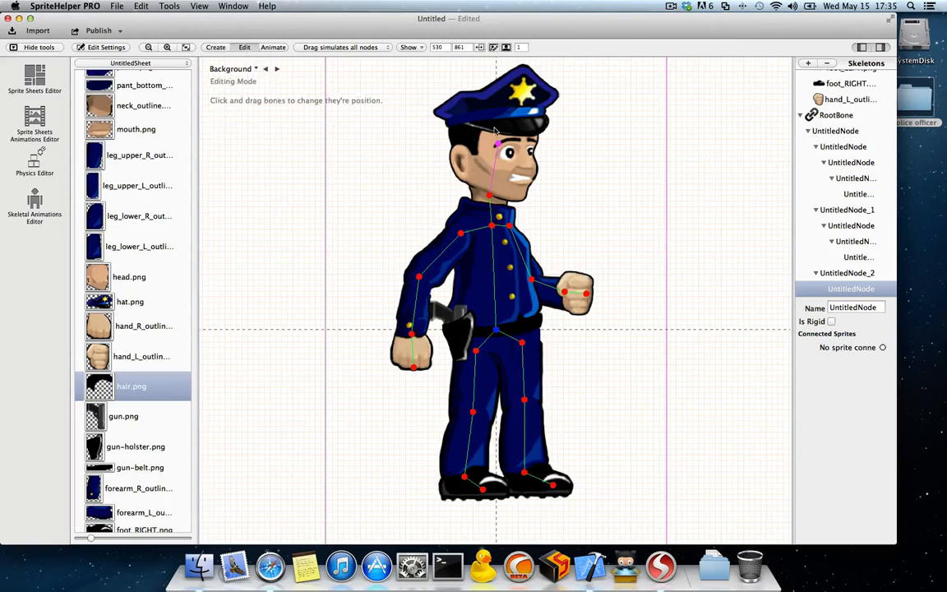
mouse_move(498, 144)
left_mouse_down()
mouse_move(433, 132)
mouse_move(355, 220)
mouse_move(451, 156)
mouse_move(554, 216)
mouse_move(516, 141)
mouse_move(493, 154)
left_mouse_up()
left_click(490, 192)
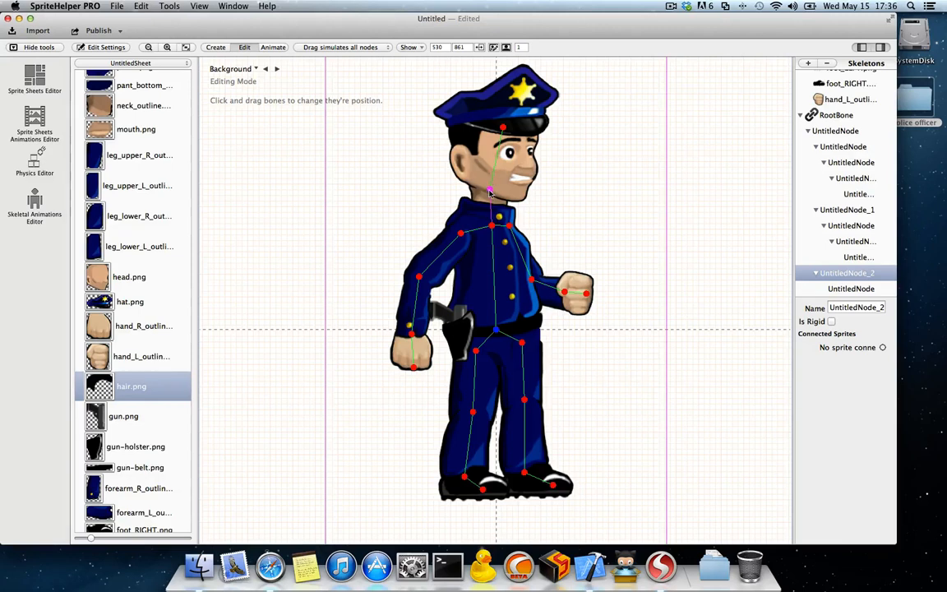
left_click(486, 215)
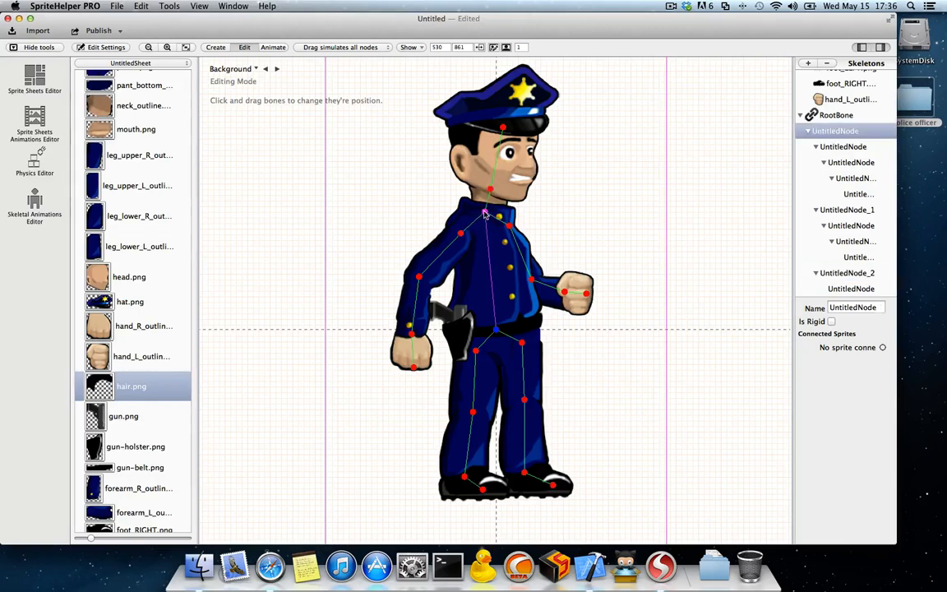
Step: Fine-tune both shoulder bones and the elbow, wrist and fist bones of the raised arm to match the sprites
left_click(460, 210)
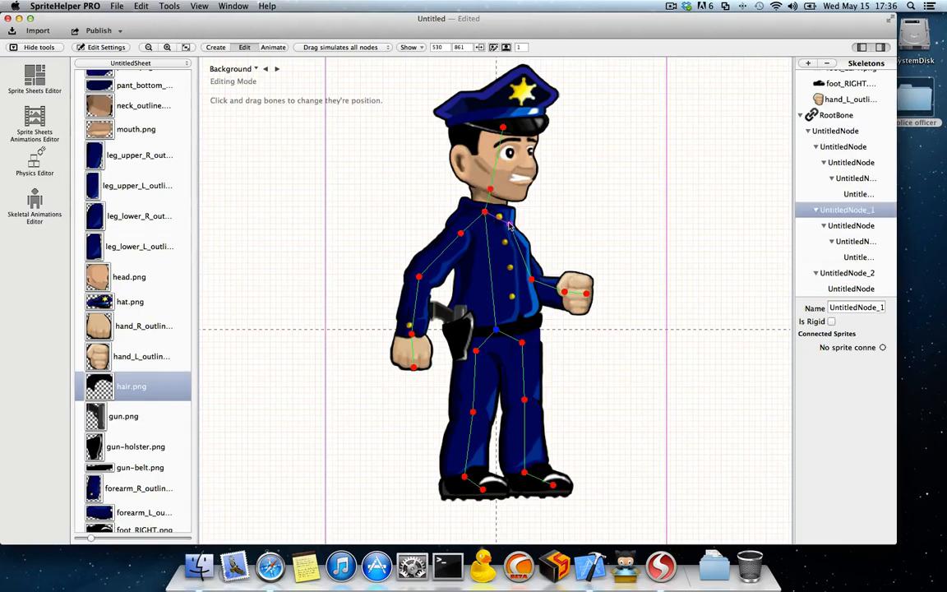
left_click(535, 281)
left_click(563, 295)
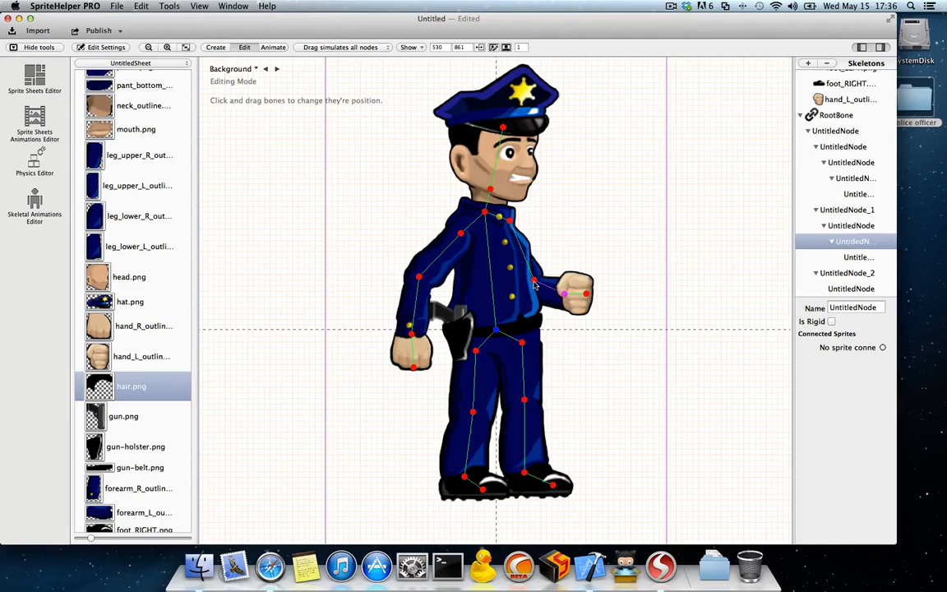
left_click(532, 286)
left_click(585, 293)
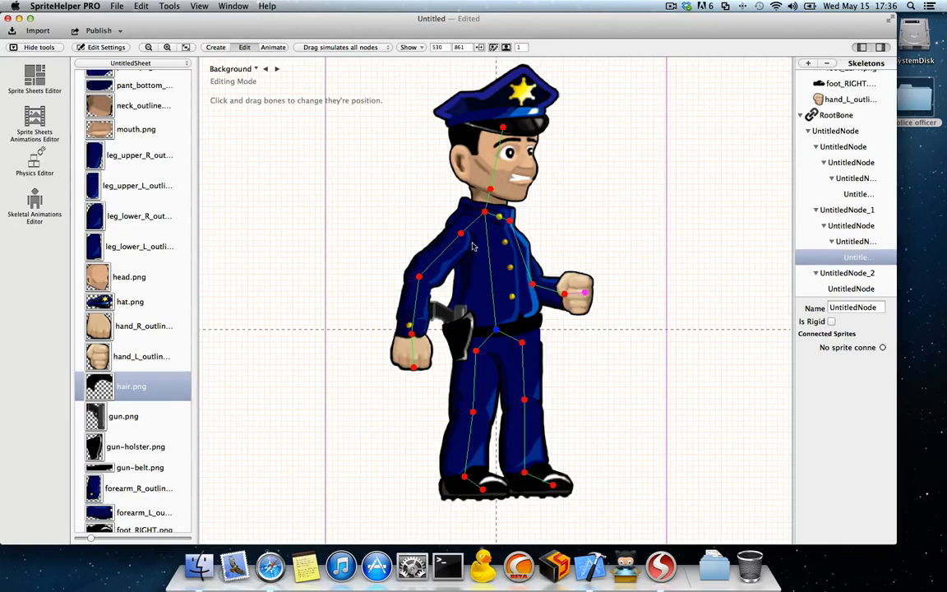
left_click_drag(460, 233, 458, 231)
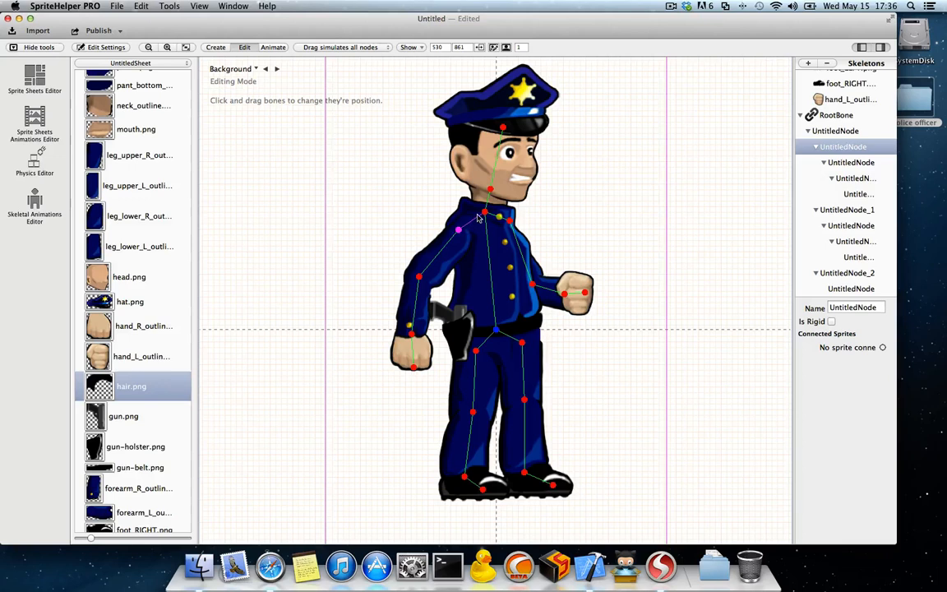
Step: Try posing the skeleton in animation mode by pulling the raised arm's fist bone outward and shifting the shoulder bones
left_click(275, 48)
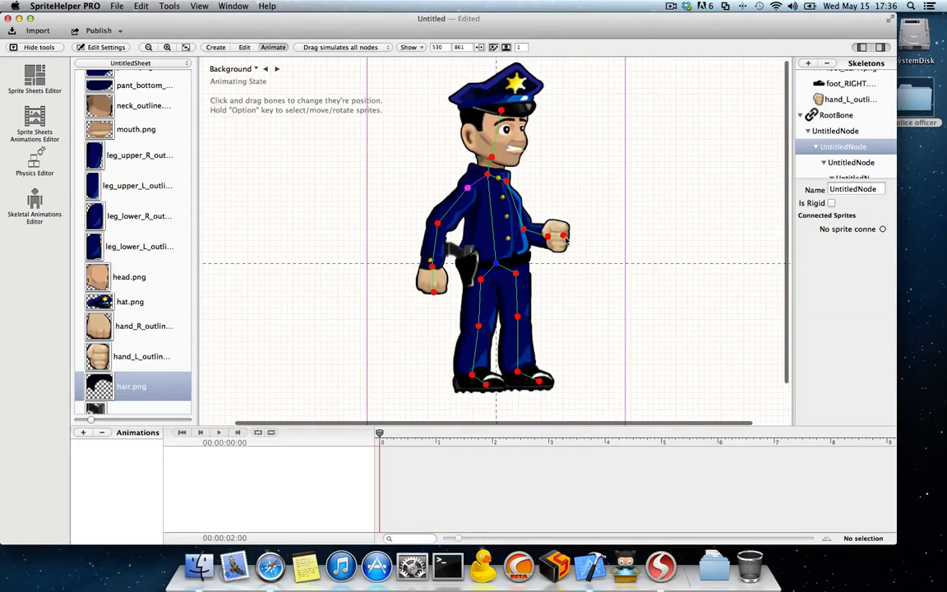
left_click(568, 230)
left_click_drag(569, 228, 606, 209)
left_click_drag(498, 179, 463, 181)
left_click(507, 183)
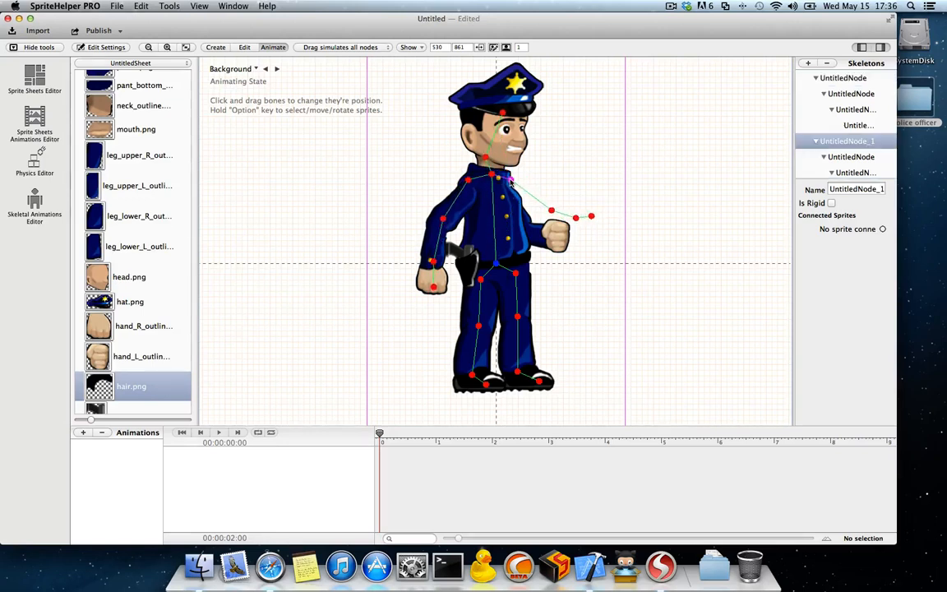
mouse_move(468, 180)
left_mouse_down()
mouse_move(485, 186)
mouse_move(466, 184)
left_mouse_up()
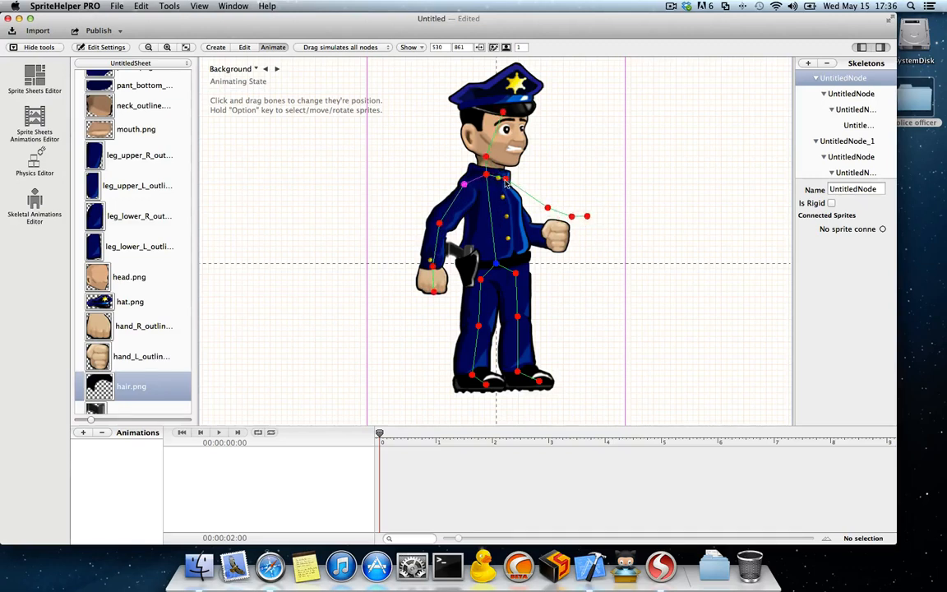
Step: In editing mode, place the raised arm's elbow, wrist and fist bones back onto the arm sprites
left_click(249, 48)
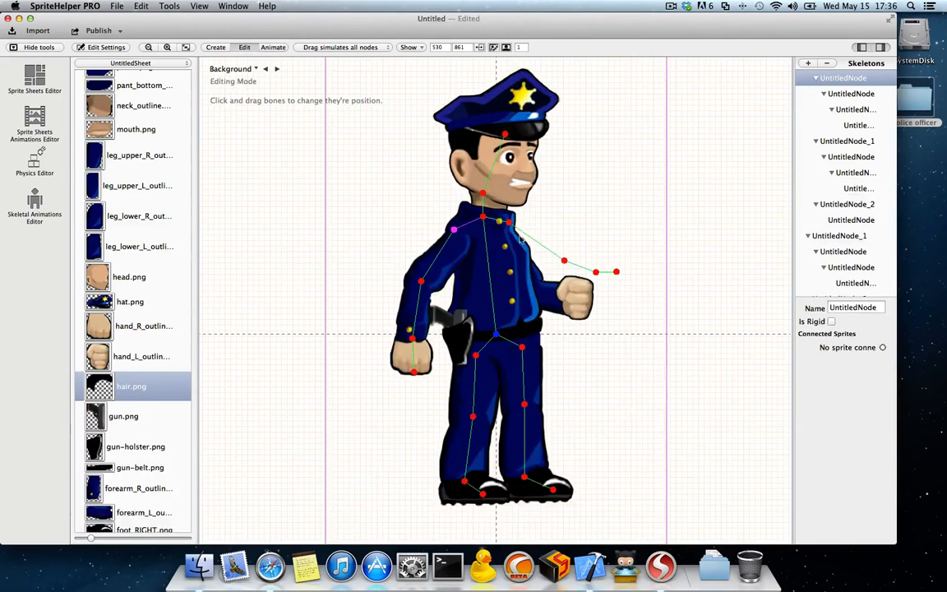
left_click_drag(564, 261, 535, 286)
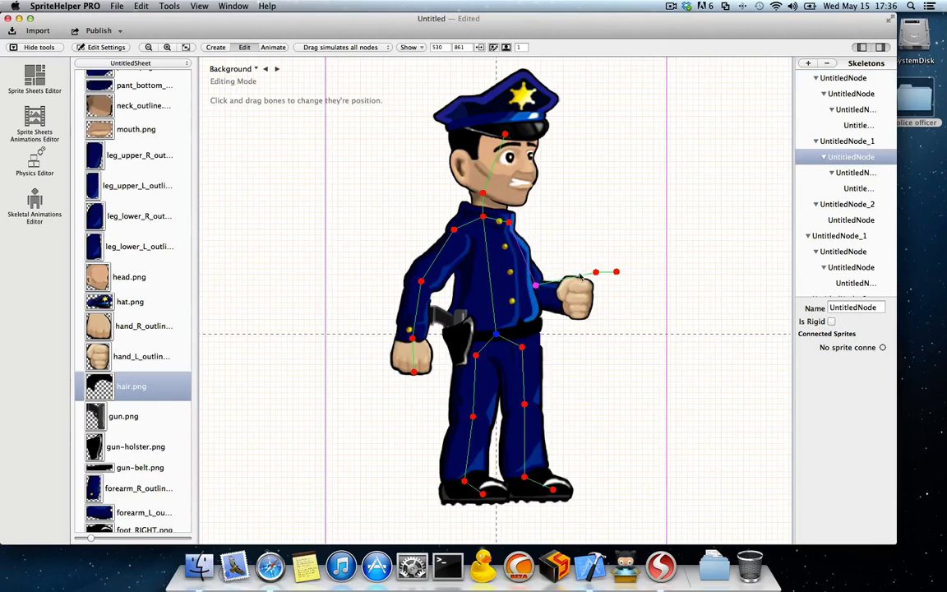
left_click_drag(596, 272, 561, 295)
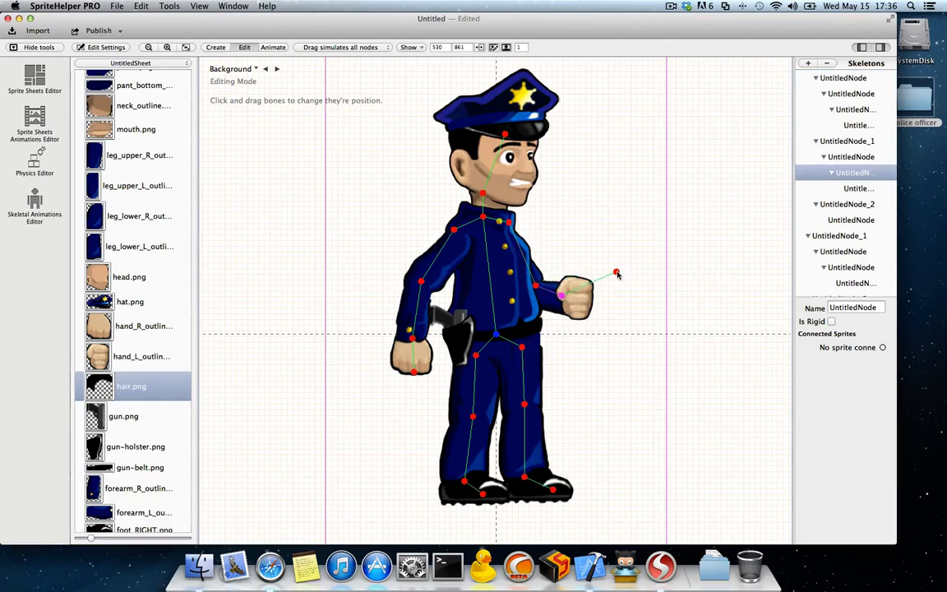
left_click_drag(617, 274, 586, 300)
Step: Realign the shoulder, chest, neck and head bones with the body and nudge the hip bone on the raised-fist side
left_click_drag(507, 224, 488, 193)
left_click_drag(504, 134, 502, 128)
left_click(458, 235)
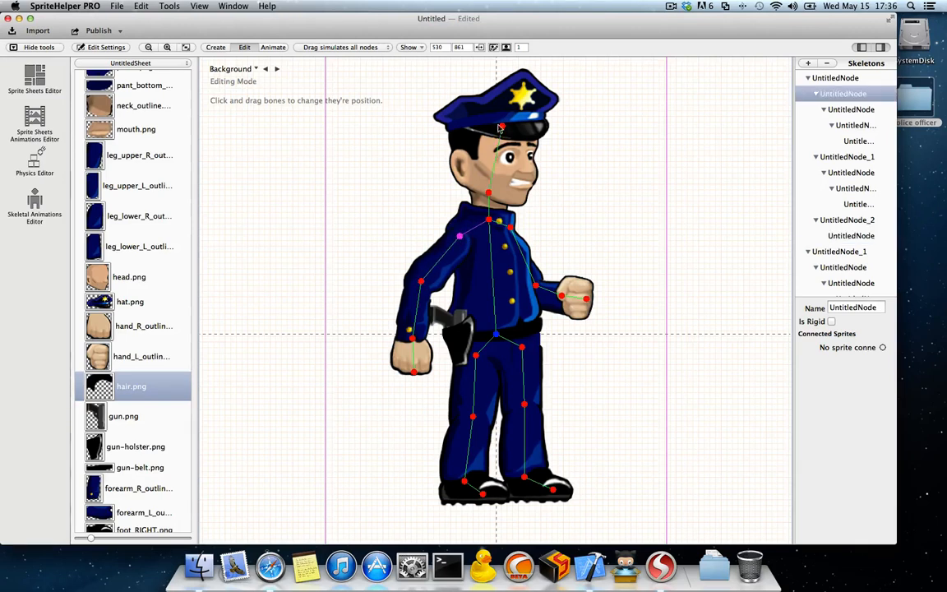
left_click(524, 350)
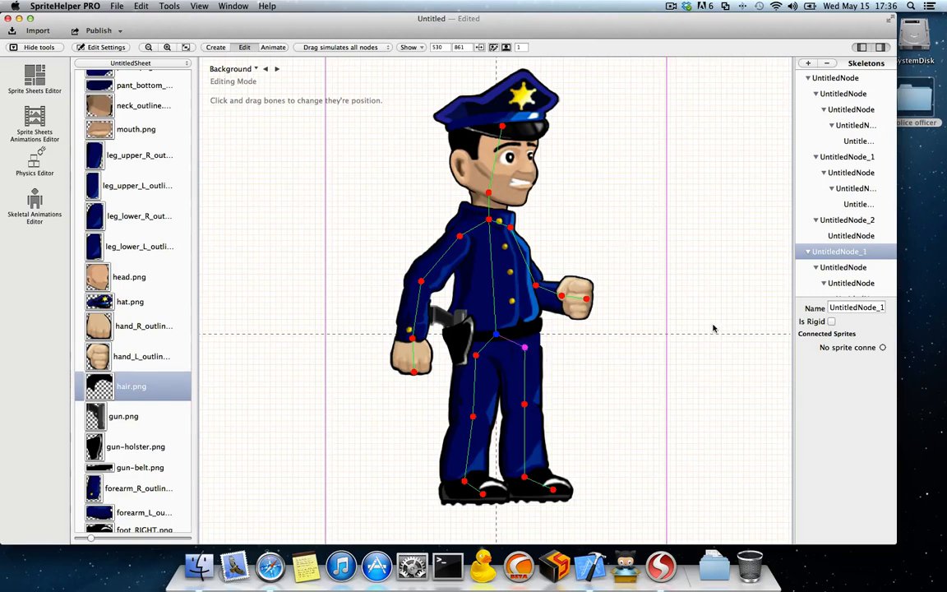
Step: Connect leg_upper_L_outline.png, leg_lower_L_outline.png and the foot sprite to the matching bones of the leg on the raised-fist side
left_click(524, 376)
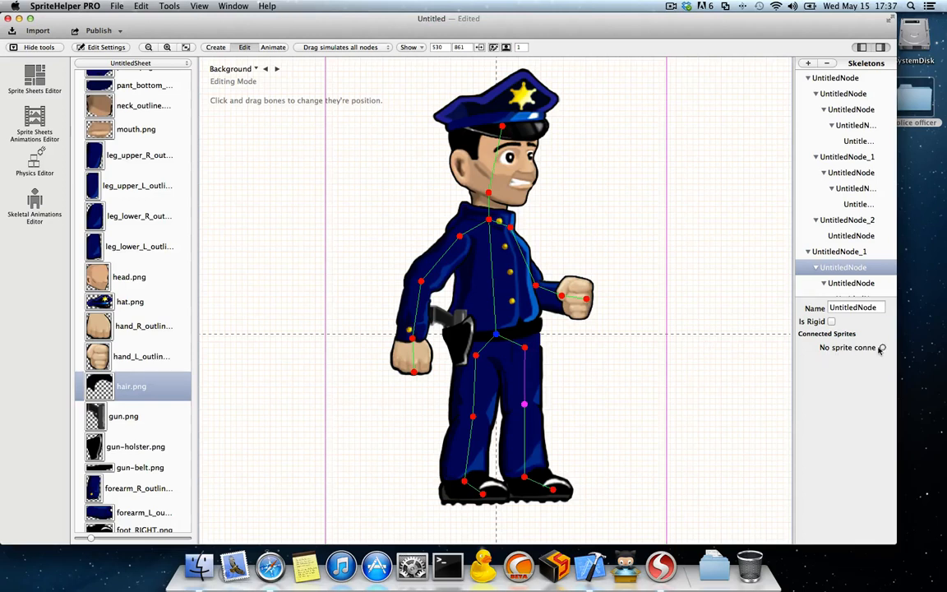
left_click_drag(794, 330, 758, 332)
left_click_drag(882, 347, 513, 374)
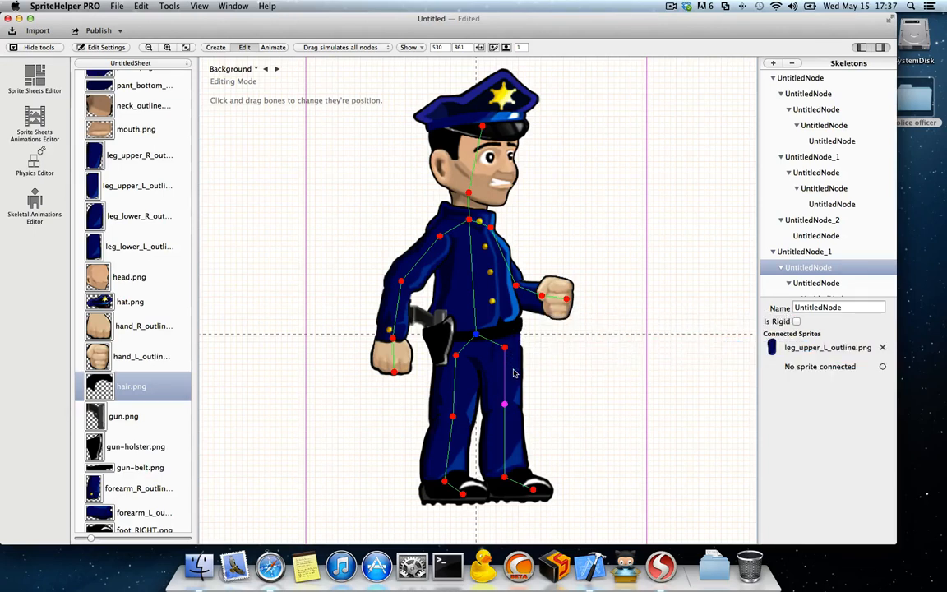
left_click(506, 421)
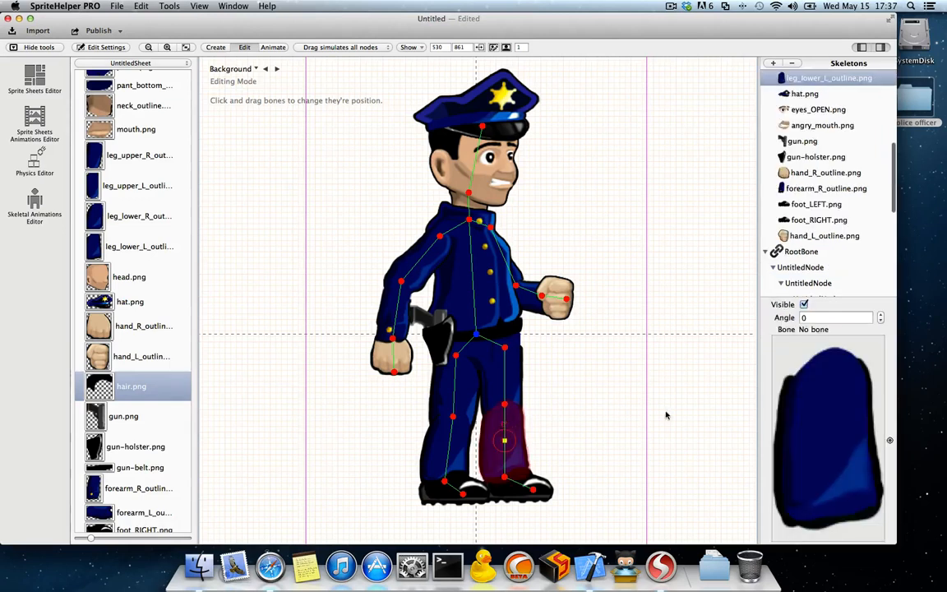
left_click(504, 427)
left_click_drag(883, 348, 515, 434)
left_click(519, 483)
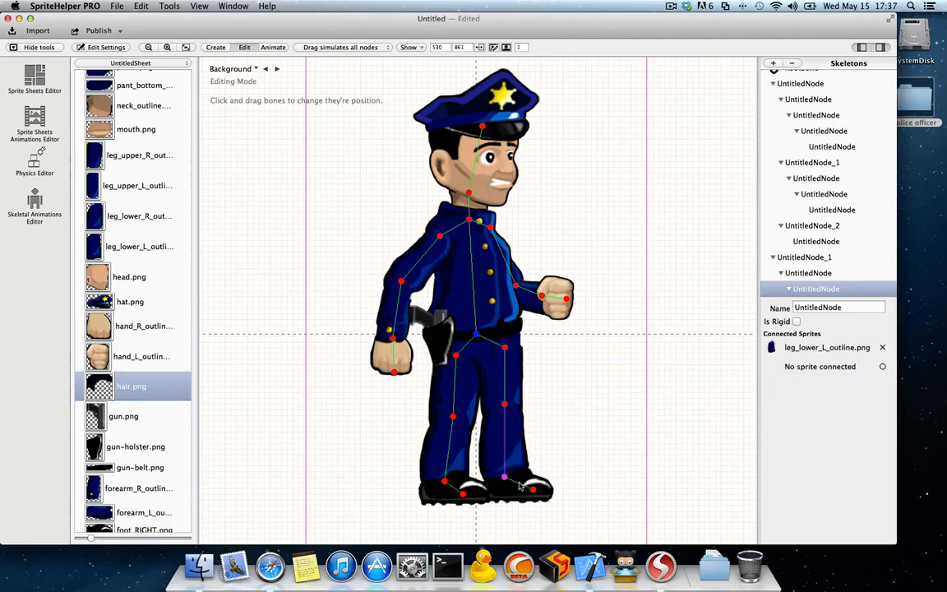
left_click_drag(881, 348, 543, 479)
Step: Connect leg_upper_R_outline.png, leg_lower_R_outline.png and foot_RIGHT.png to the thigh, shin and foot bones of the holster-side leg
left_click(453, 386)
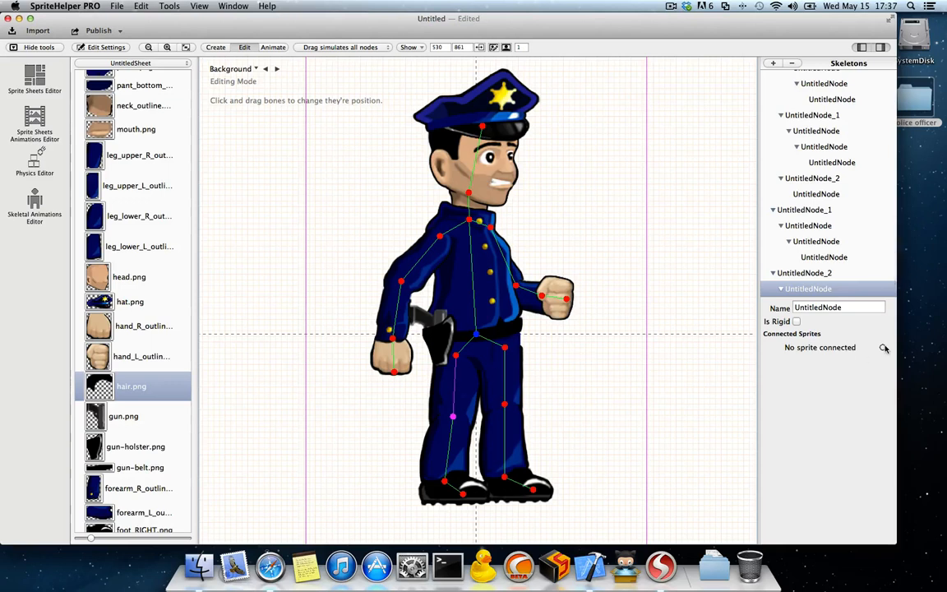
left_click_drag(881, 347, 450, 382)
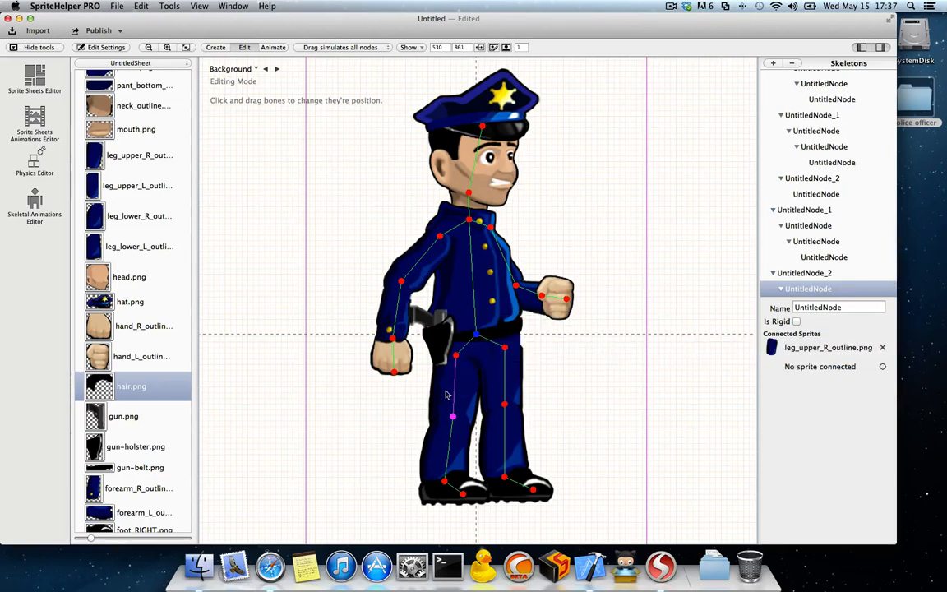
left_click(451, 441)
left_click_drag(882, 347, 441, 442)
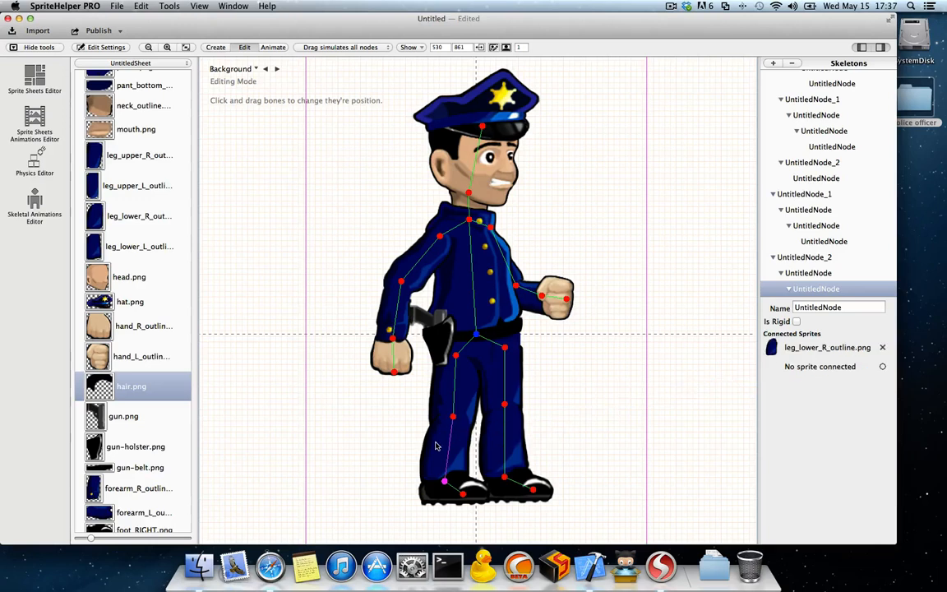
left_click(452, 487)
left_click_drag(882, 347, 450, 499)
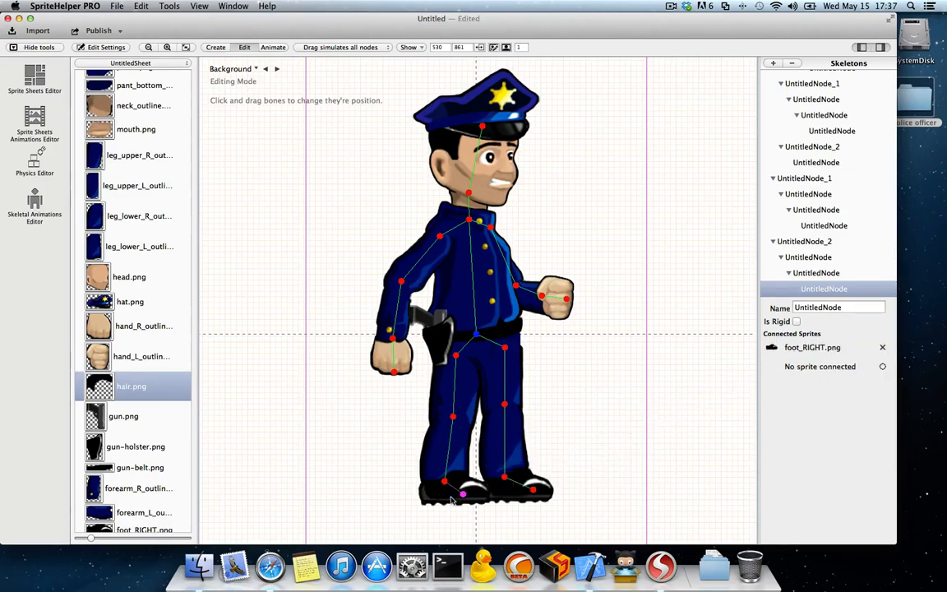
Step: Connect torso_outline.png and pelvis.png to the torso bone running from the waist to the chest
left_click(476, 326)
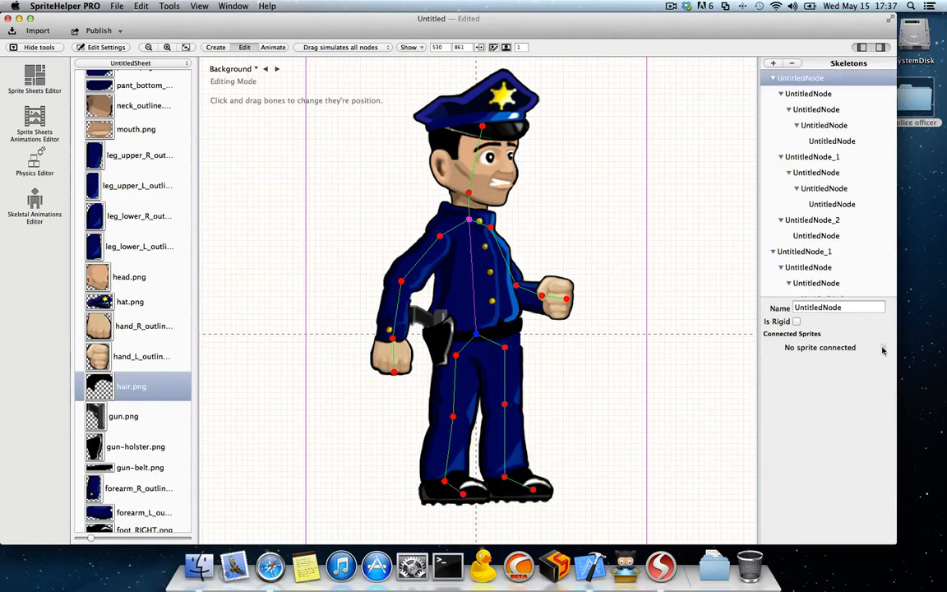
left_click_drag(882, 346, 483, 284)
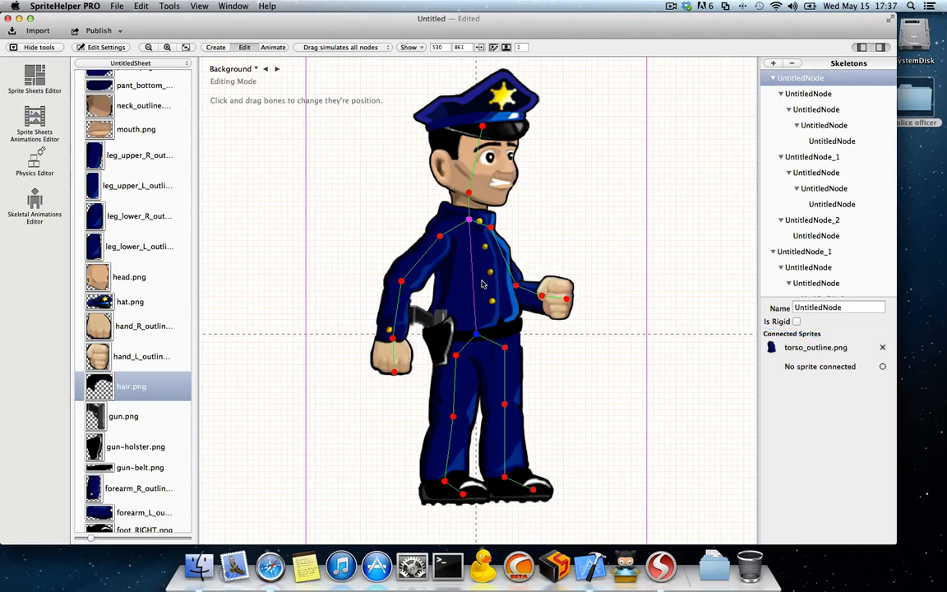
left_click_drag(882, 366, 440, 332)
left_click(483, 341)
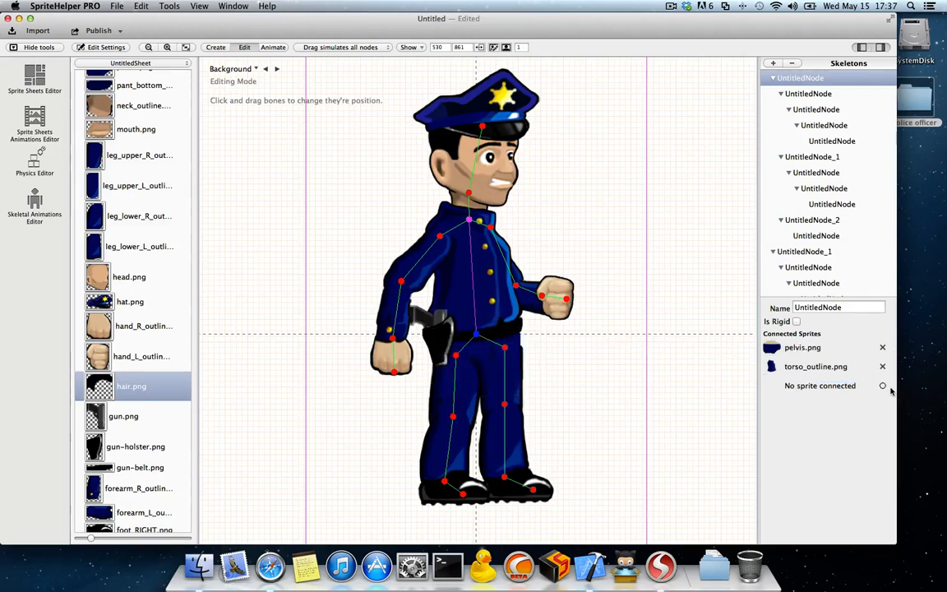
Step: Connect gun.png, gun-holster.png and gun-belt.png to the torso bone running from the waist to the chest
left_click_drag(882, 386, 438, 320)
left_click_drag(438, 321, 440, 321)
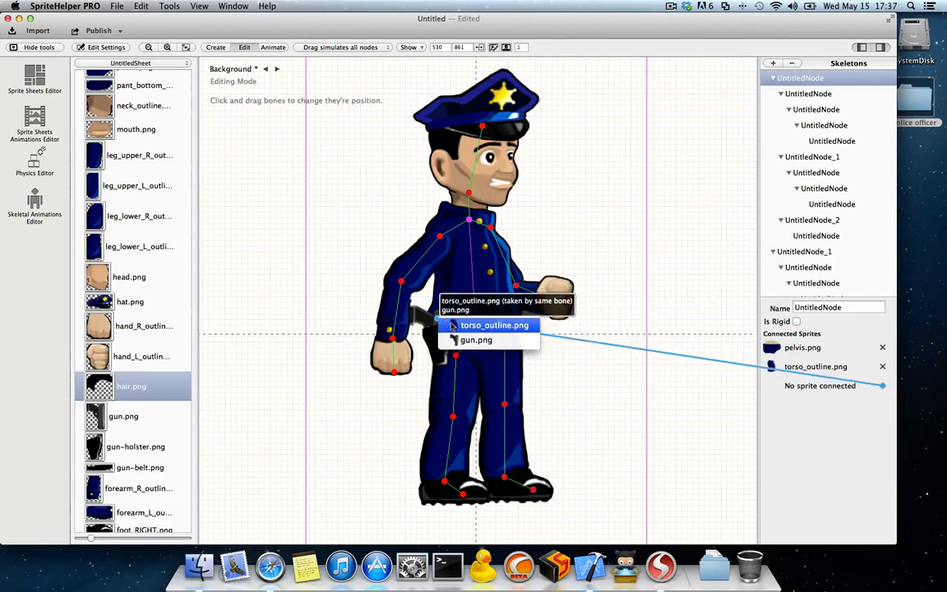
left_click(472, 329)
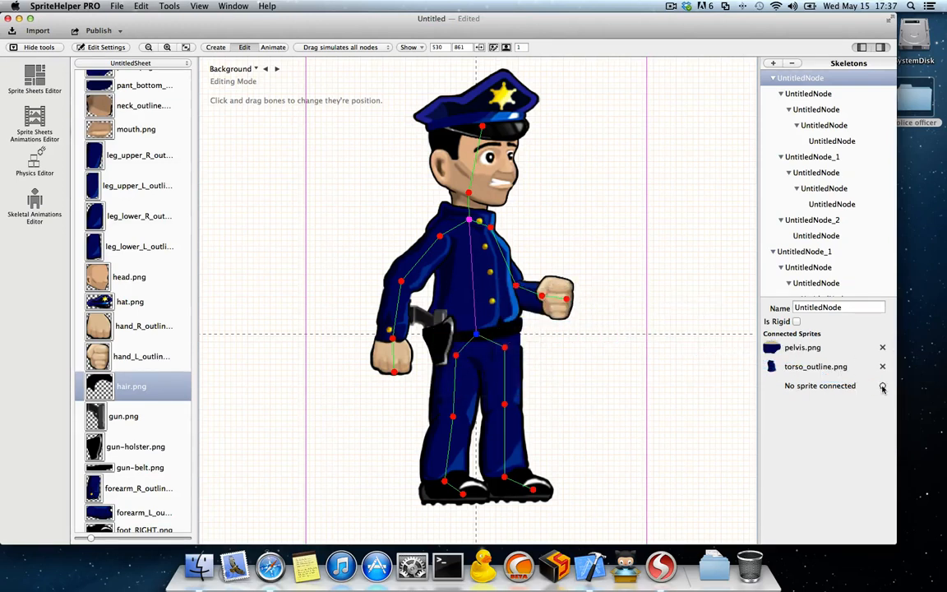
left_click_drag(882, 388, 442, 337)
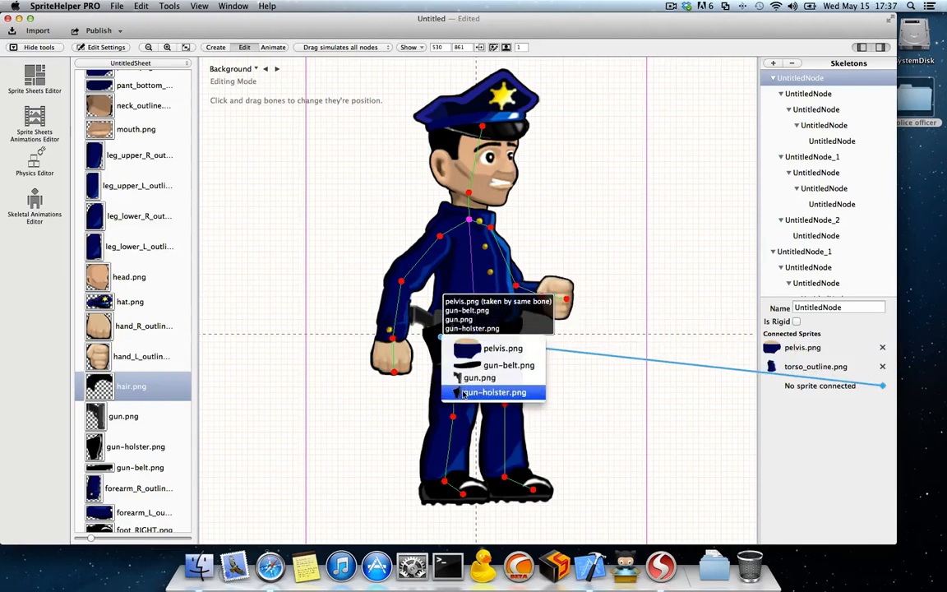
left_click(475, 377)
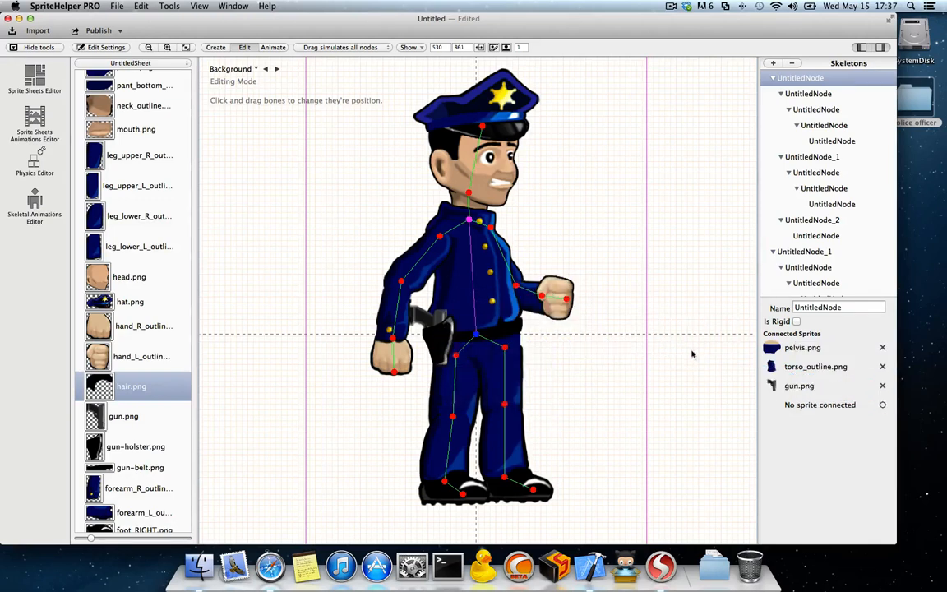
left_click_drag(882, 408, 436, 342)
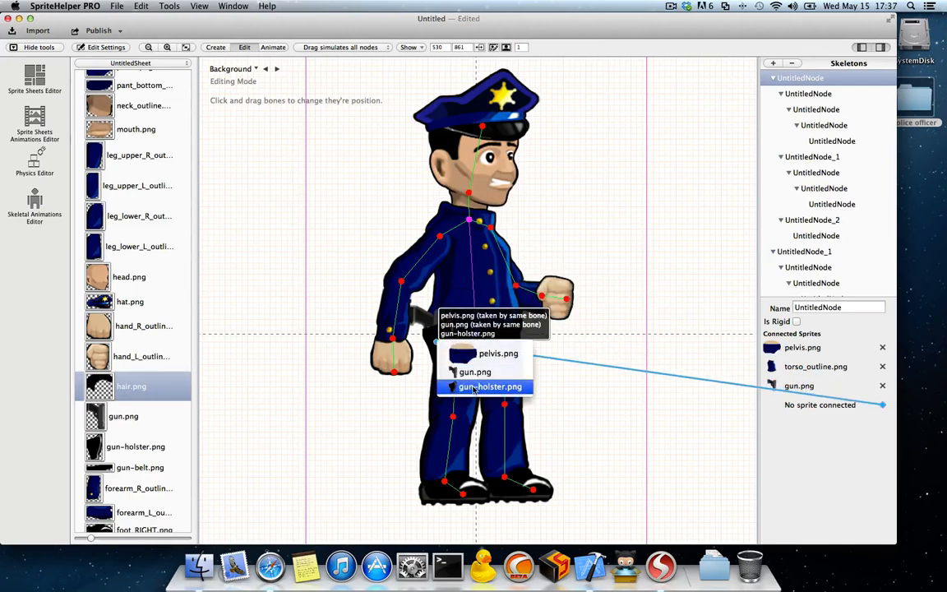
left_click(475, 388)
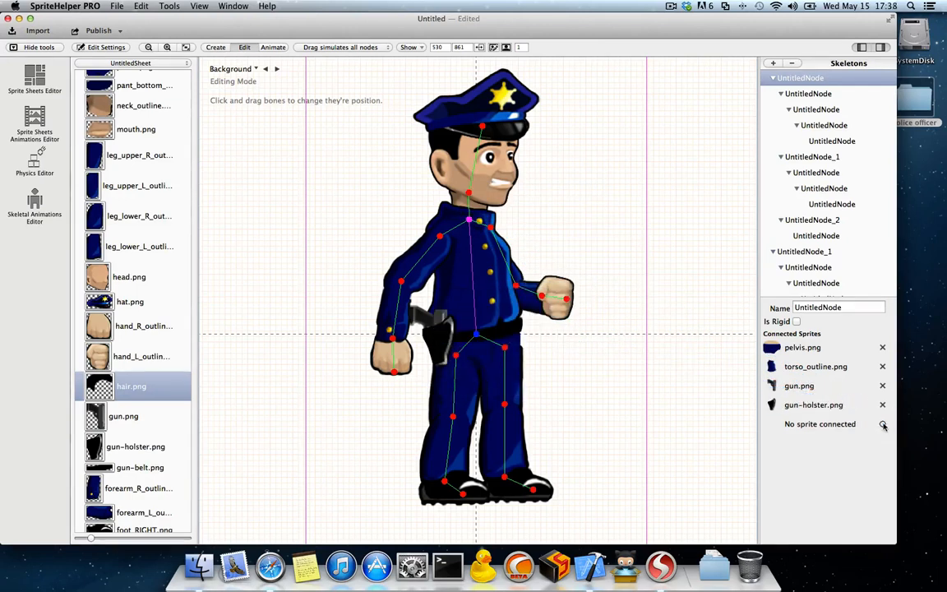
left_click_drag(884, 425, 552, 343)
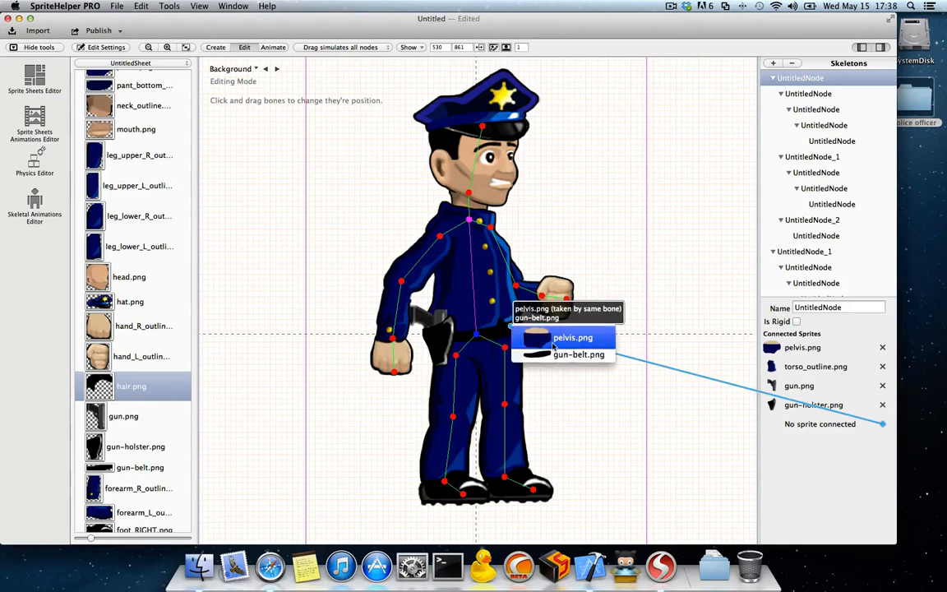
left_click(553, 353)
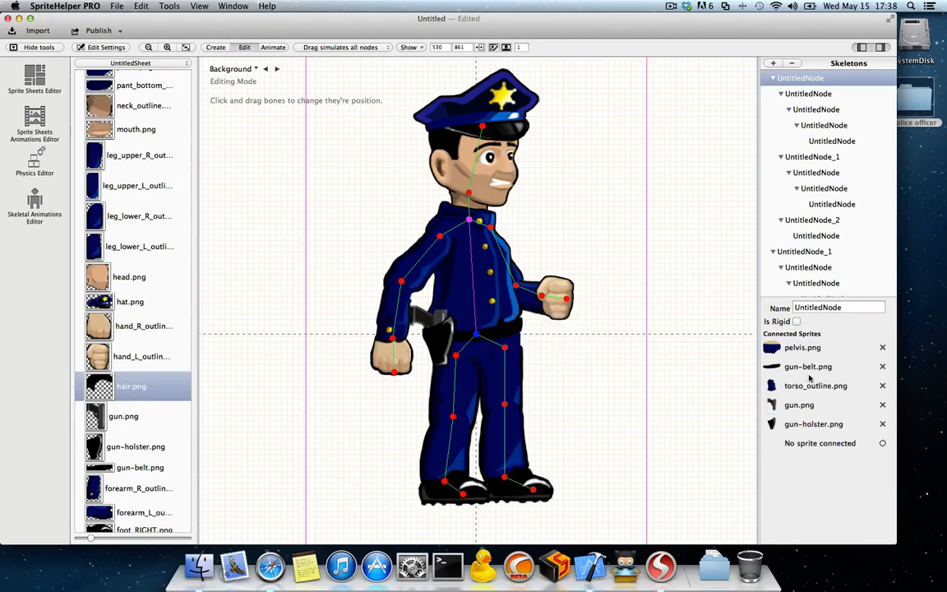
Step: Connect shoulder_L_outline.png, forearm_L_outline.png and hand_L_outline.png to the upper arm, forearm and hand bones of the raised-fist arm
left_click(504, 257)
left_click_drag(882, 347, 541, 274)
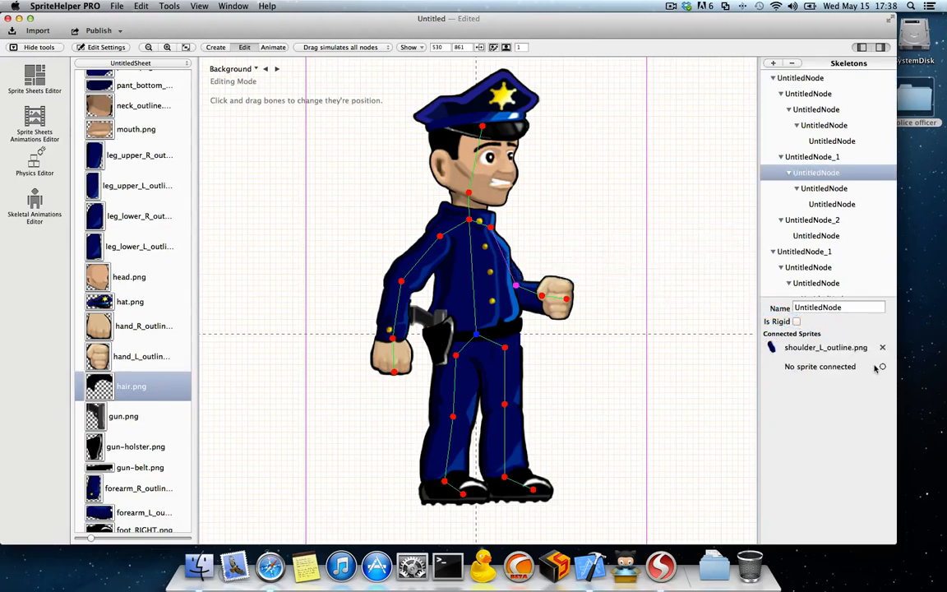
left_click(527, 292)
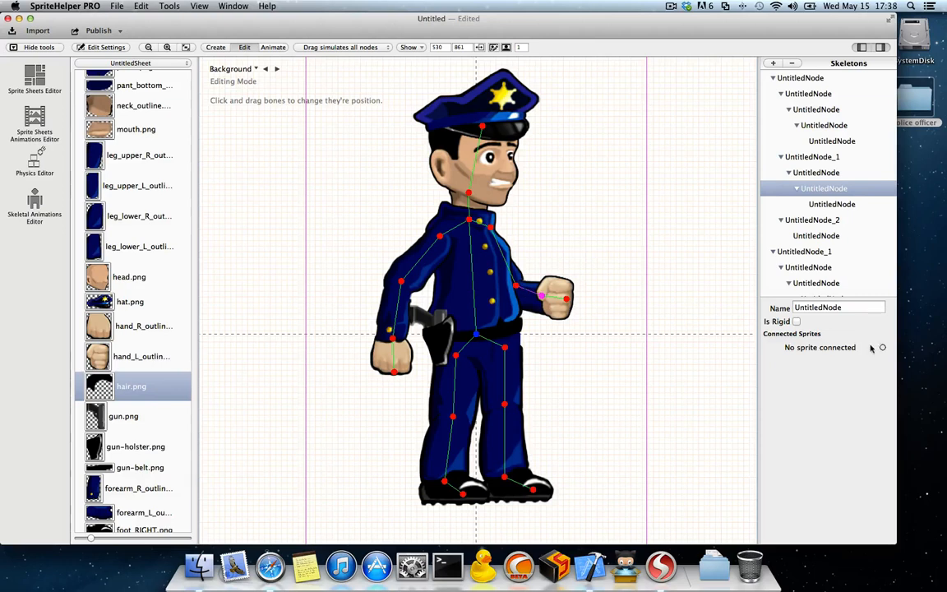
left_click_drag(882, 347, 531, 302)
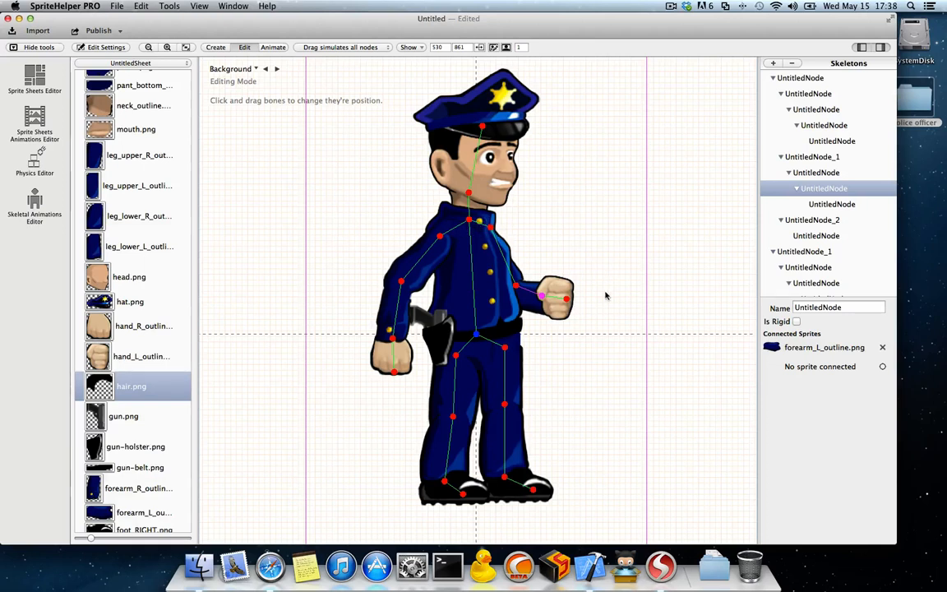
left_click(565, 298)
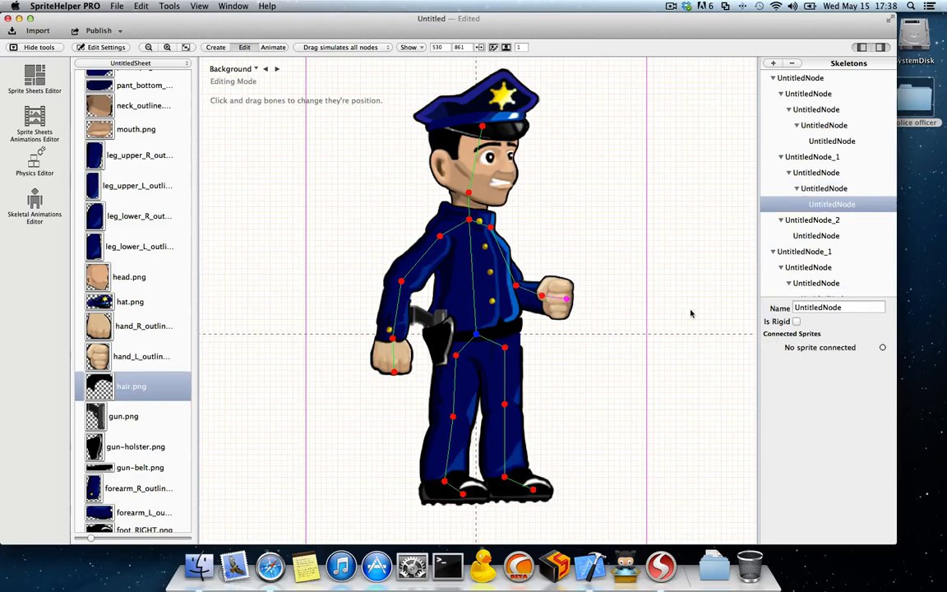
left_click_drag(881, 348, 552, 283)
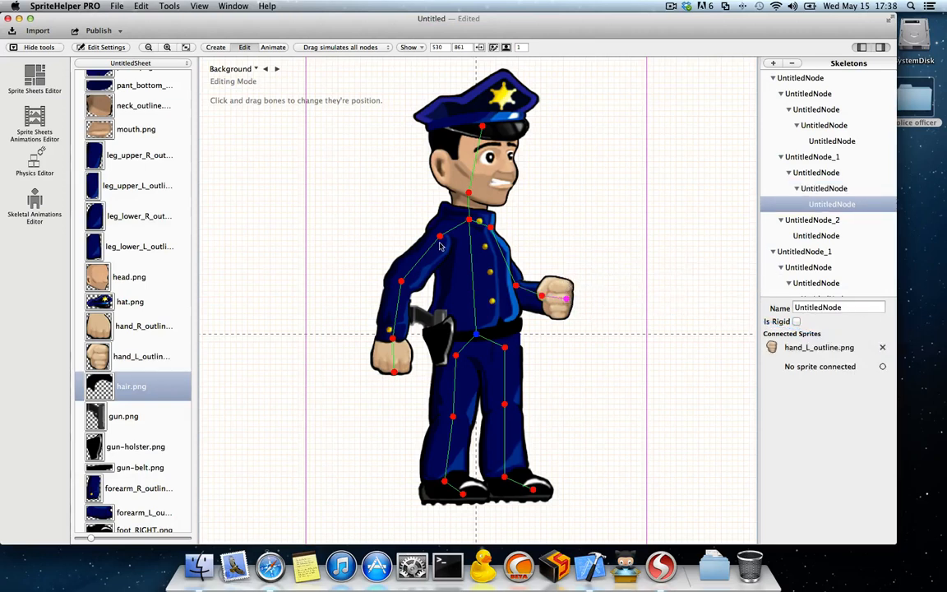
Step: Connect shoulder_R_outline.png, forearm_R_outline.png and hand_R_outline.png to the upper arm, forearm and hand bones of the holster-side arm
left_click(452, 230)
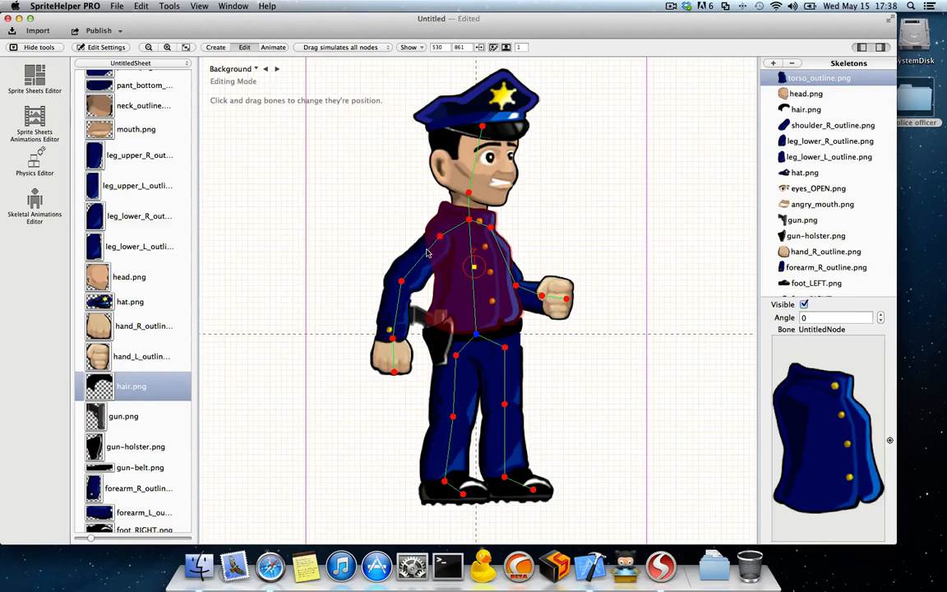
left_click(427, 253)
left_click_drag(882, 349, 415, 261)
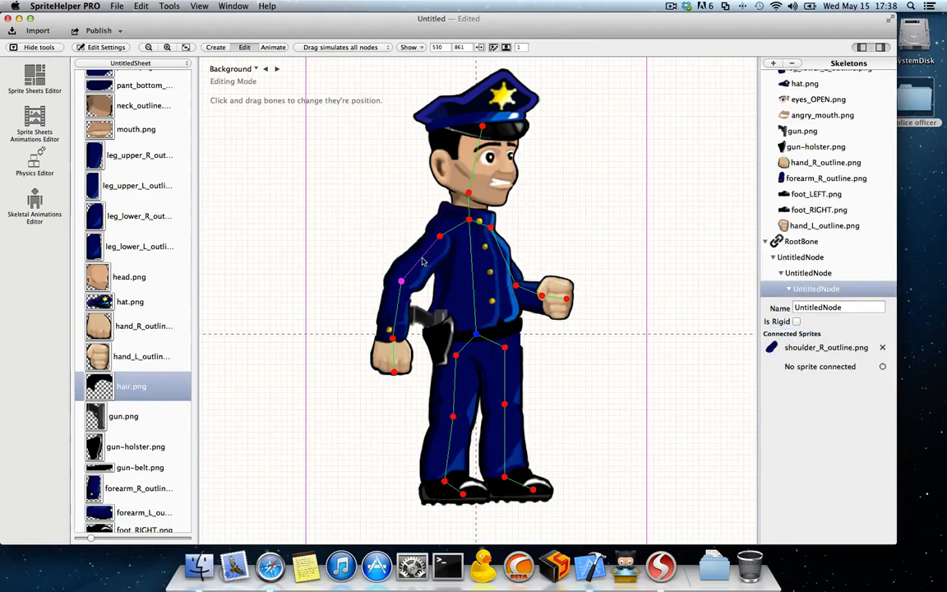
left_click(392, 320)
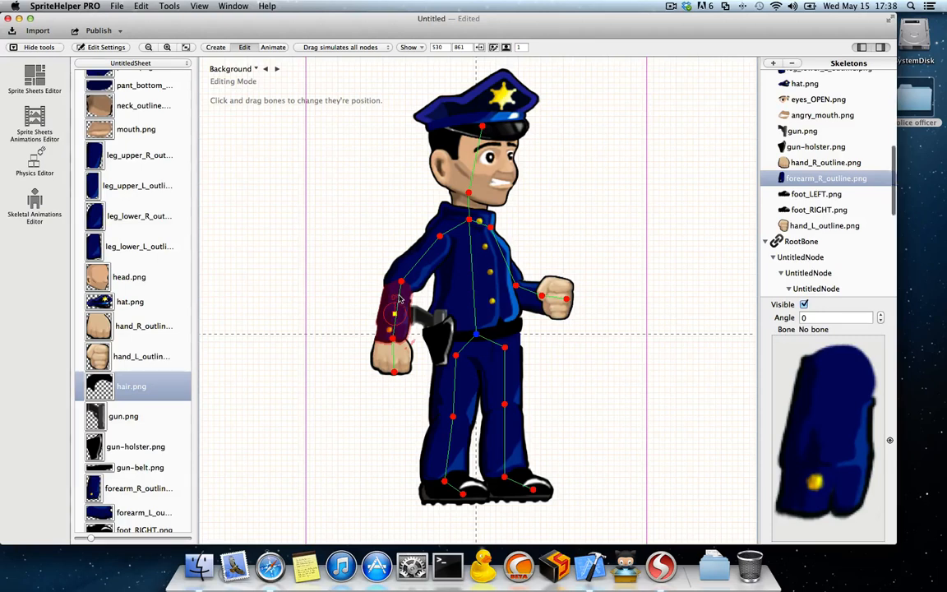
left_click(399, 298)
left_click_drag(882, 348, 391, 305)
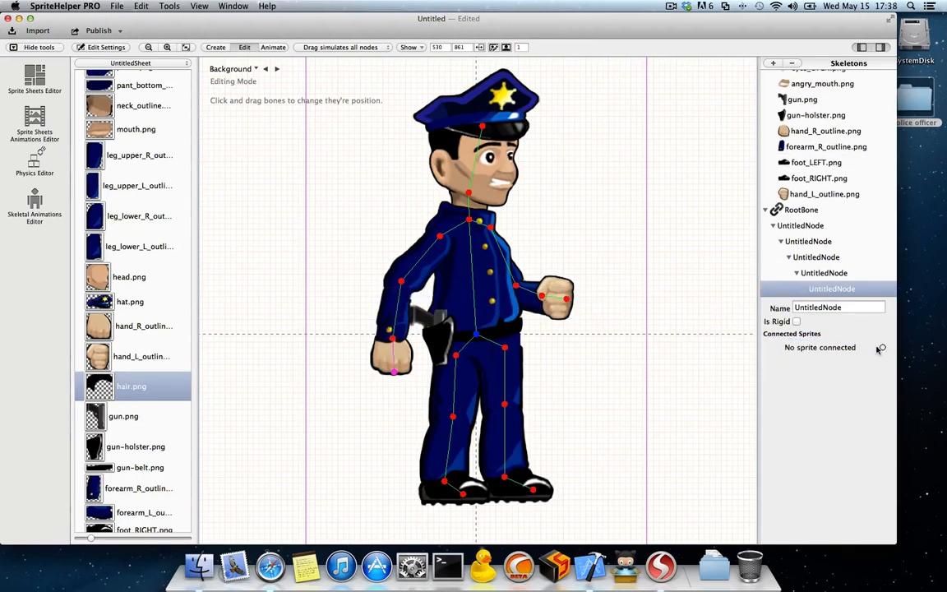
left_click_drag(882, 348, 391, 358)
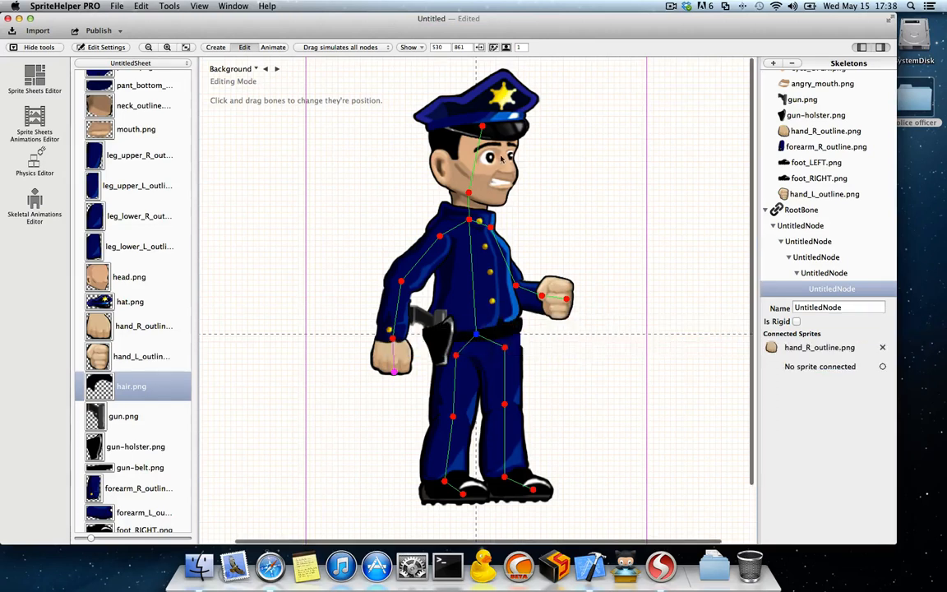
Step: Connect neck_outline.png to the neck bone, and head.png, eyes_OPEN.png, angry_mouth.png, hair.png and hat.png to the head bone
left_click(469, 195)
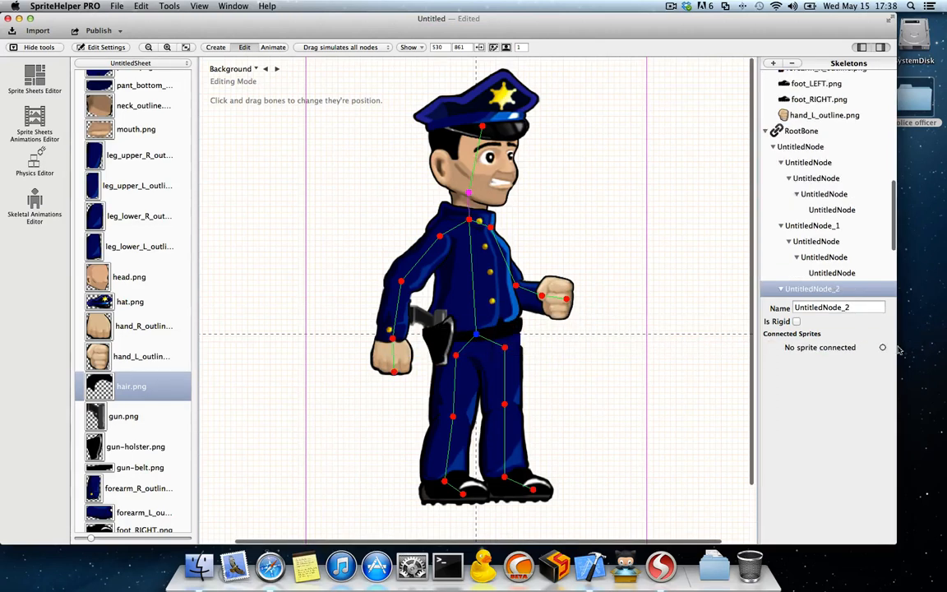
left_click_drag(882, 347, 467, 179)
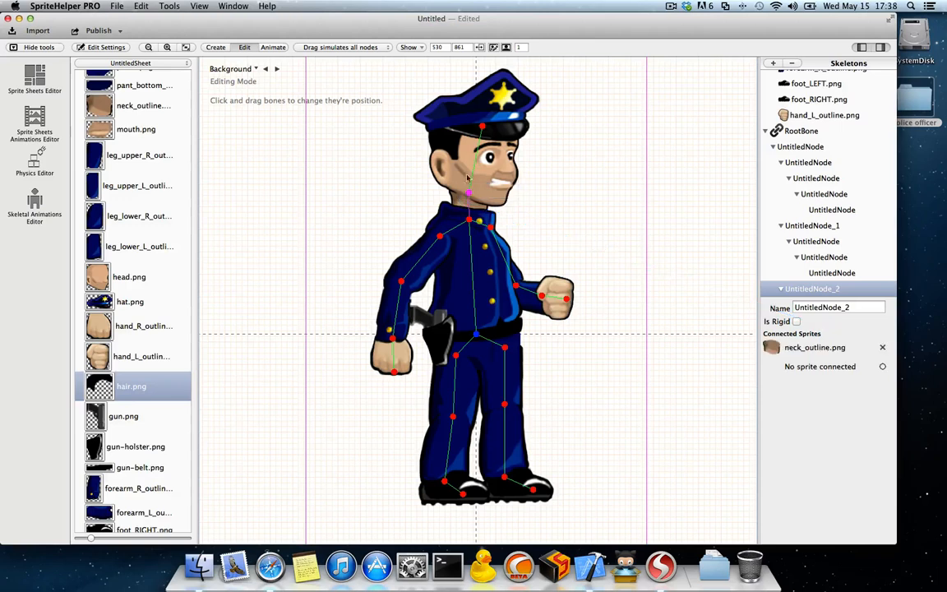
left_click(482, 126)
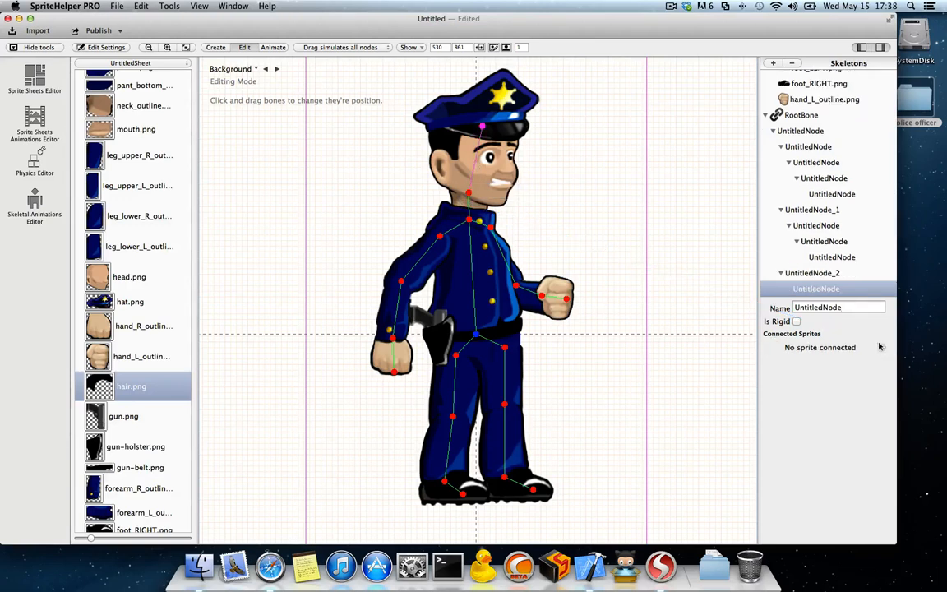
left_click_drag(882, 348, 505, 167)
left_click_drag(882, 368, 519, 175)
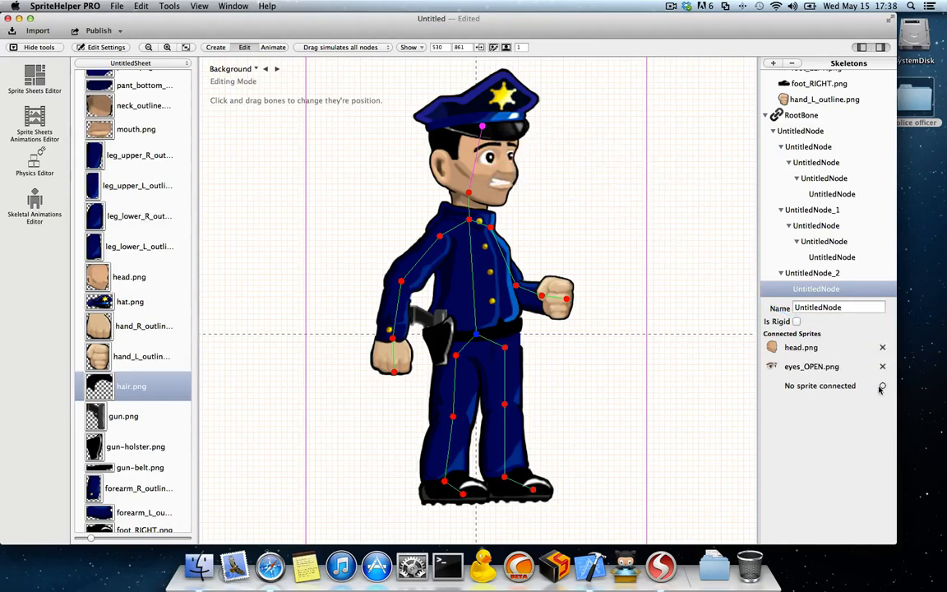
left_click_drag(881, 386, 547, 208)
left_click_drag(882, 406, 520, 147)
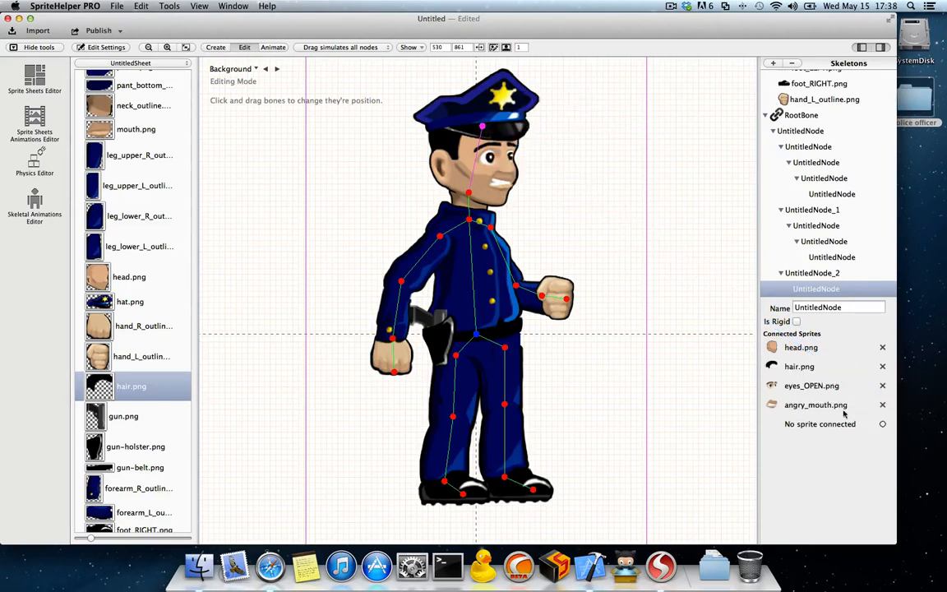
left_click_drag(882, 425, 511, 99)
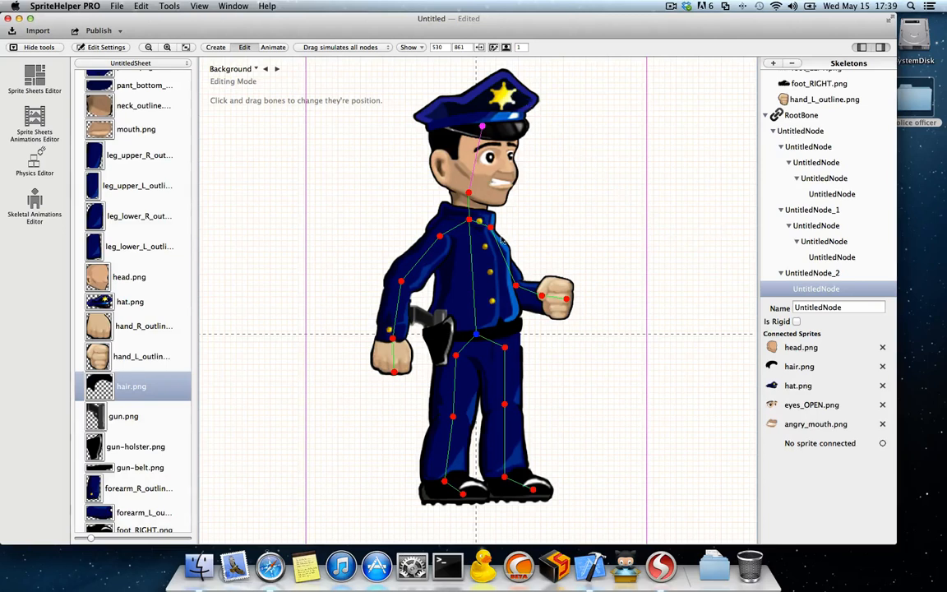
Step: Make both shoulder bones and both hip bones rigid
left_click(491, 231)
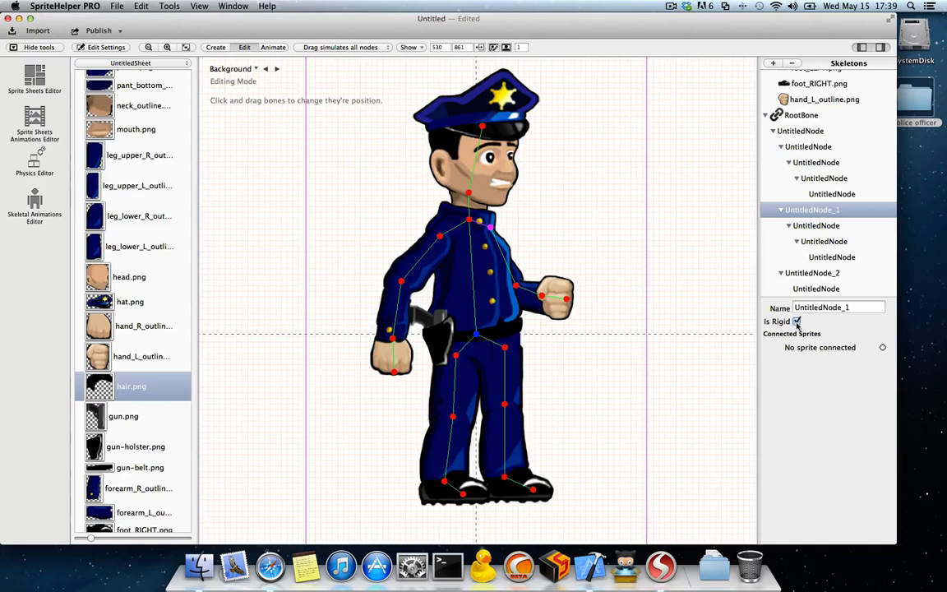
left_click(457, 226)
left_click(454, 226)
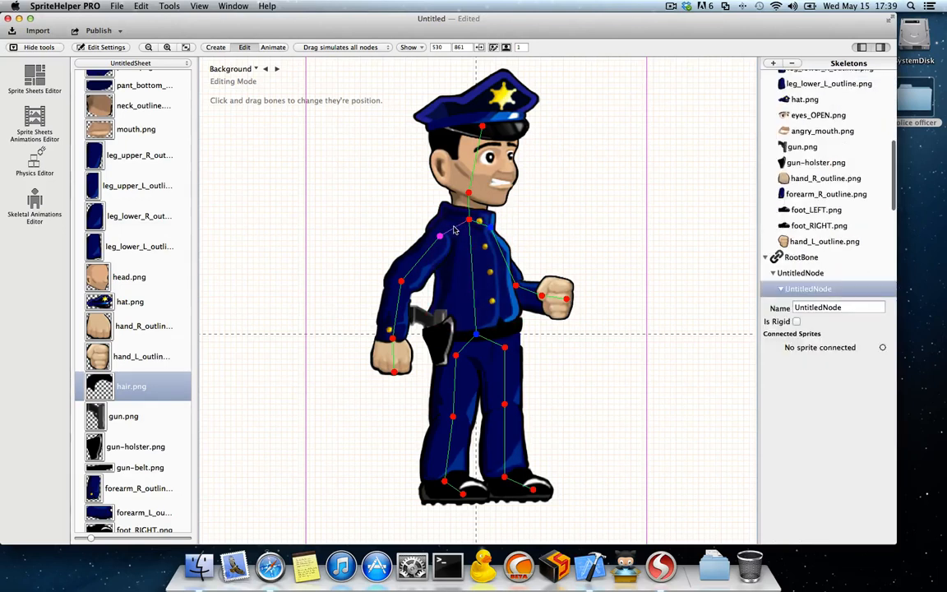
left_click(796, 321)
left_click(506, 351)
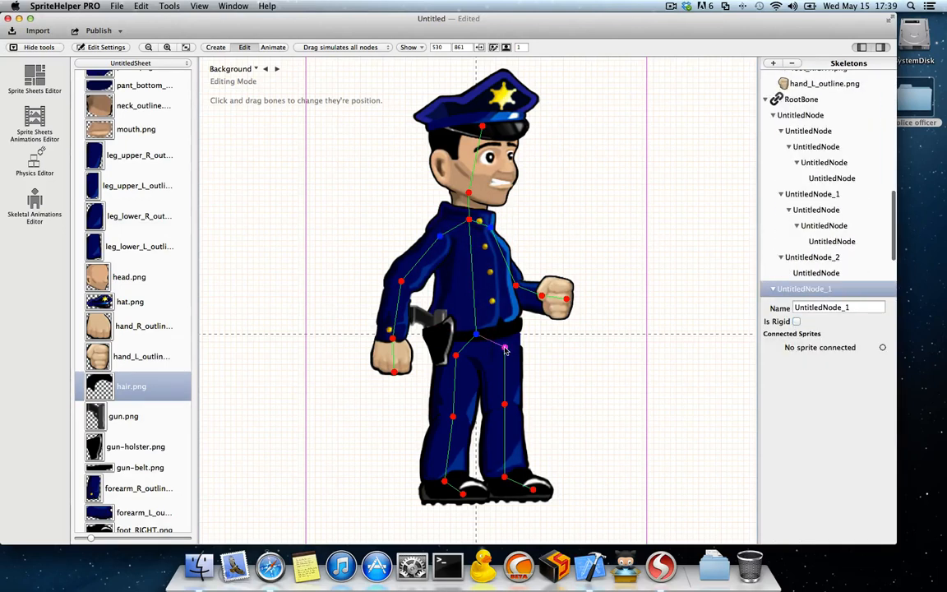
left_click(455, 355)
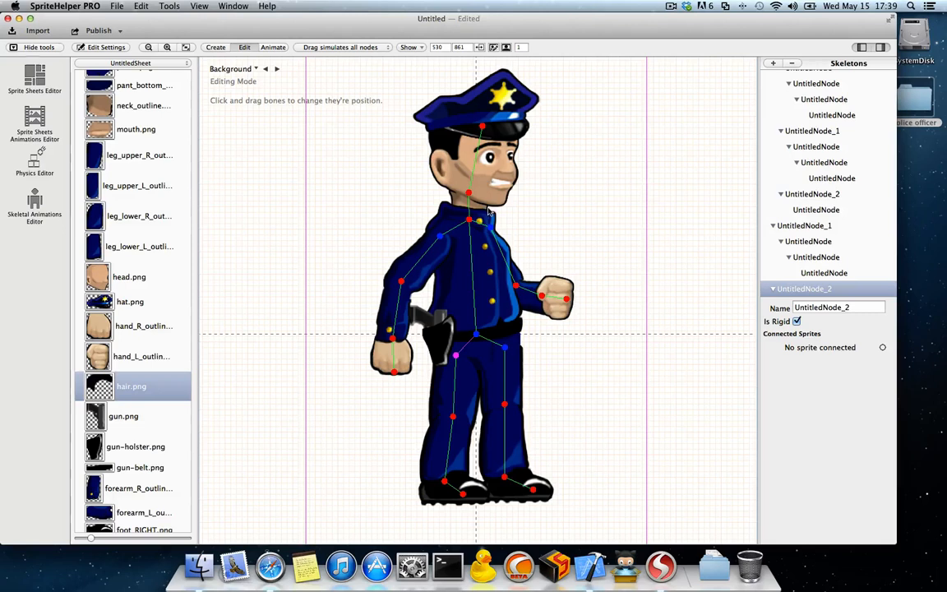
Step: Switch the skeleton to animating mode and pose the raised-fist arm stretched forward at shoulder height
left_click(271, 47)
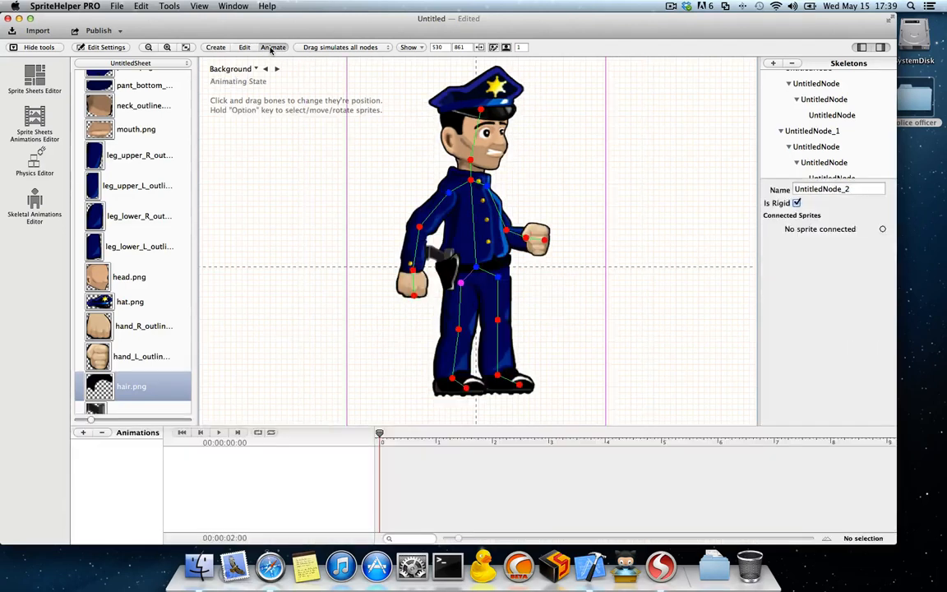
left_click_drag(534, 237, 608, 236)
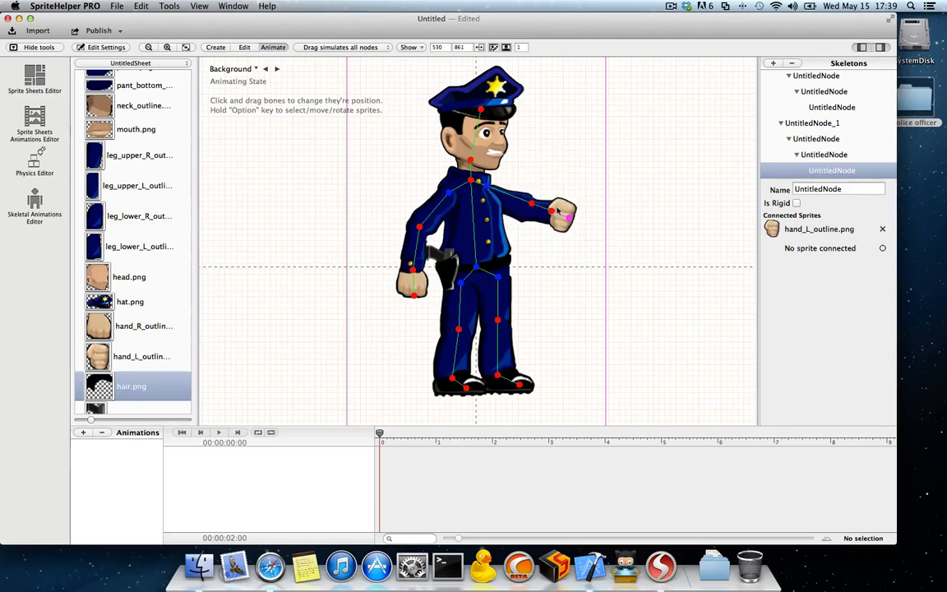
mouse_move(531, 204)
left_mouse_down()
mouse_move(525, 229)
mouse_move(607, 197)
mouse_move(559, 211)
mouse_move(567, 256)
mouse_move(585, 195)
mouse_move(531, 195)
mouse_move(524, 214)
left_mouse_up()
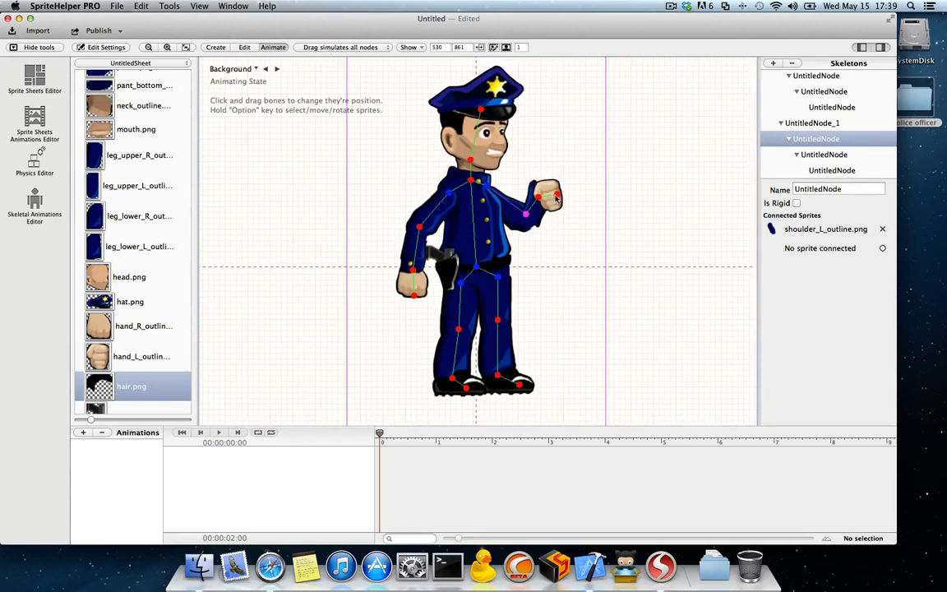
left_click_drag(547, 191, 609, 177)
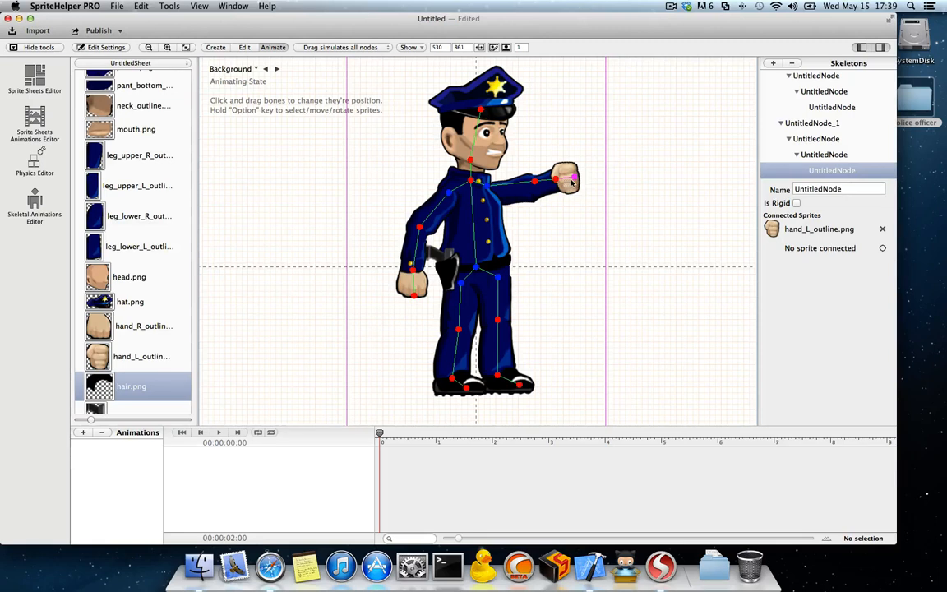
left_click_drag(572, 180, 662, 172)
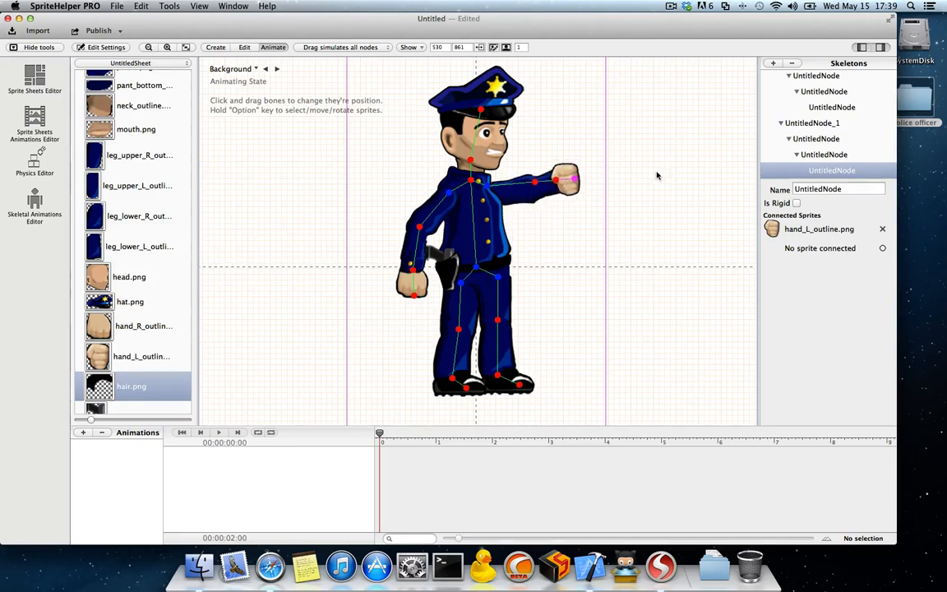
Step: Check which drag simulation modes are available for moving the bones
left_click(340, 46)
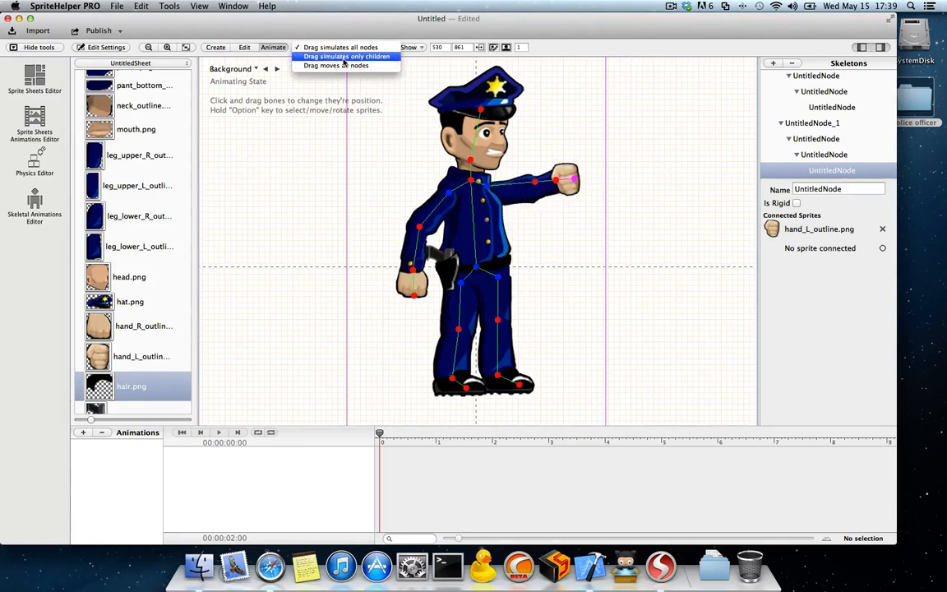
left_click(394, 59)
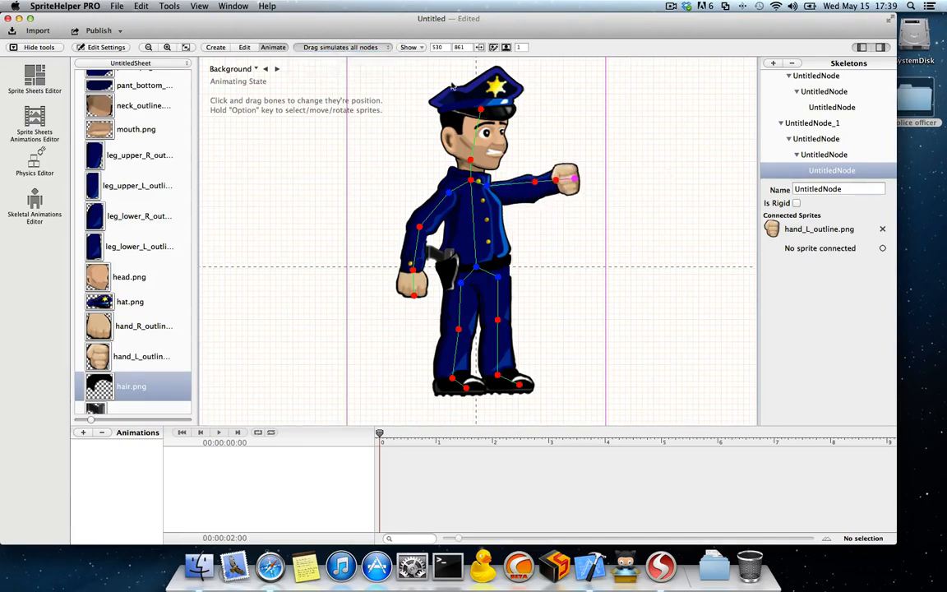
Step: Set dragging to simulate only child bones and pose the raised-fist arm with its elbow lowered and its fist forward
left_click_drag(565, 180, 545, 236)
left_click(535, 185)
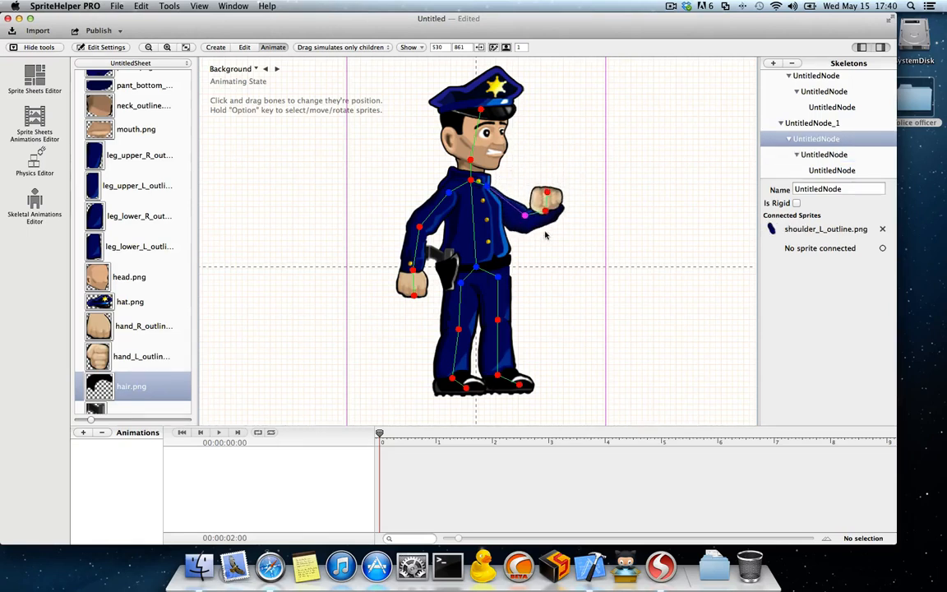
left_click_drag(547, 192, 548, 217)
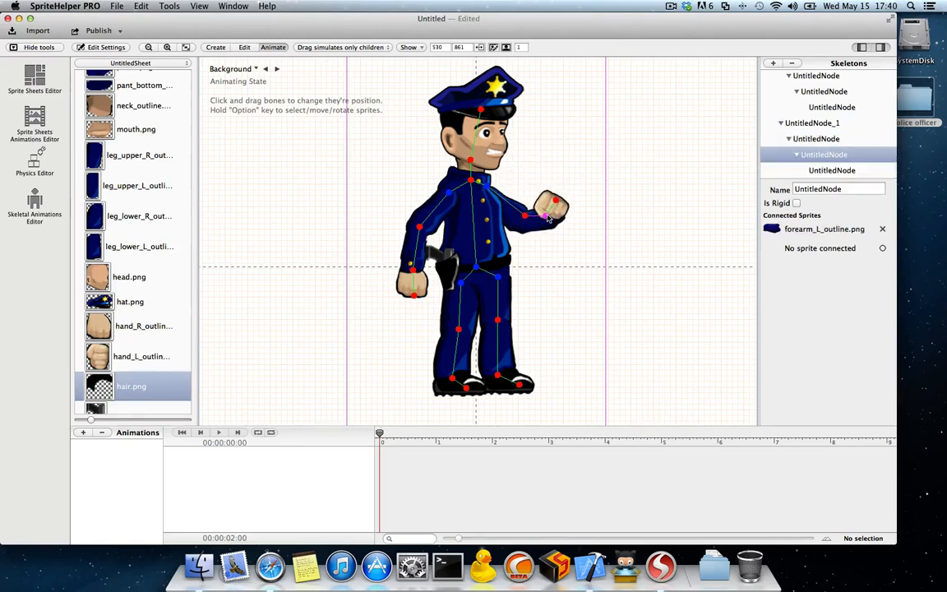
left_click(556, 203)
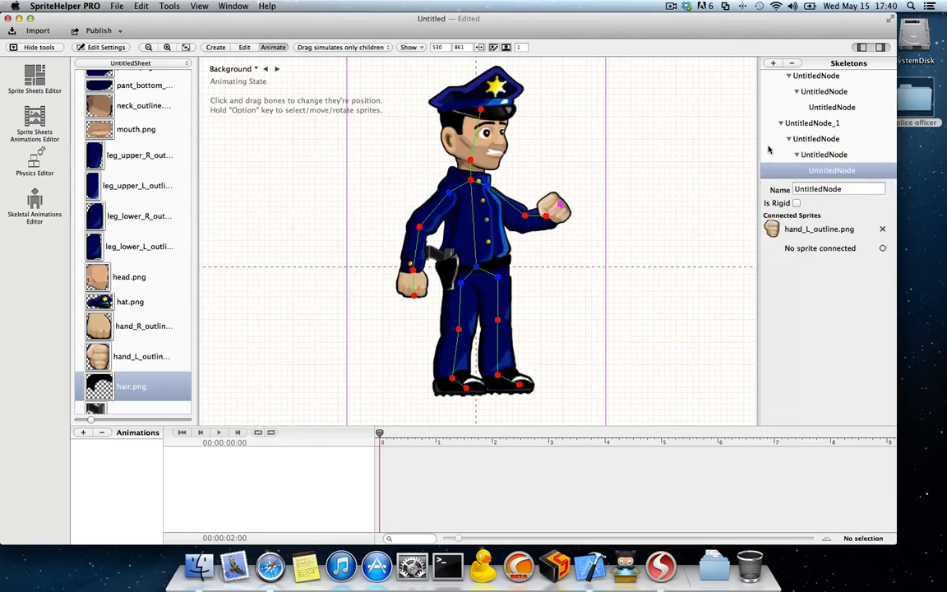
Step: Examine the raised-fist arm's parent and child bones in the skeleton hierarchy
left_click(817, 125)
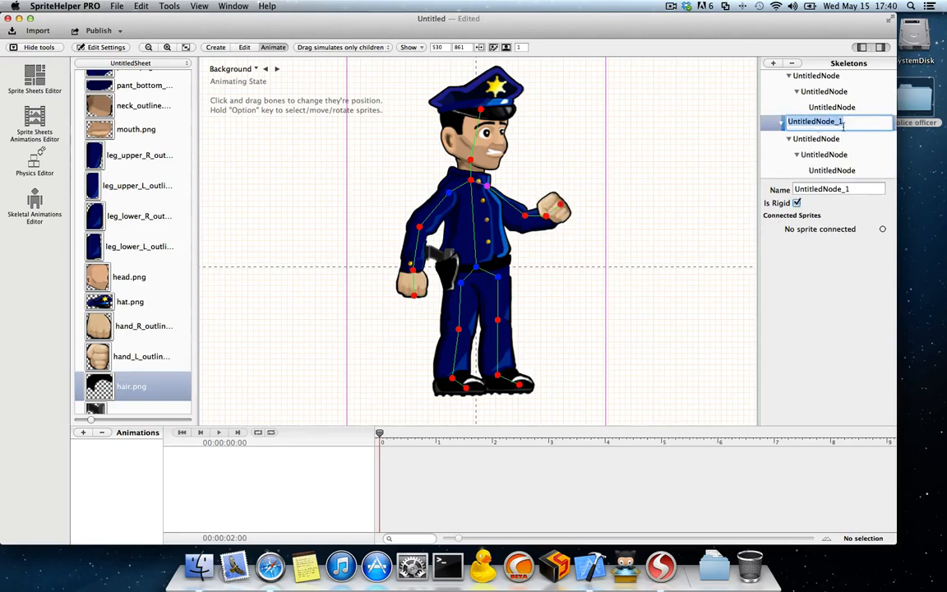
left_click(826, 144)
scroll(829, 143, "up", 5)
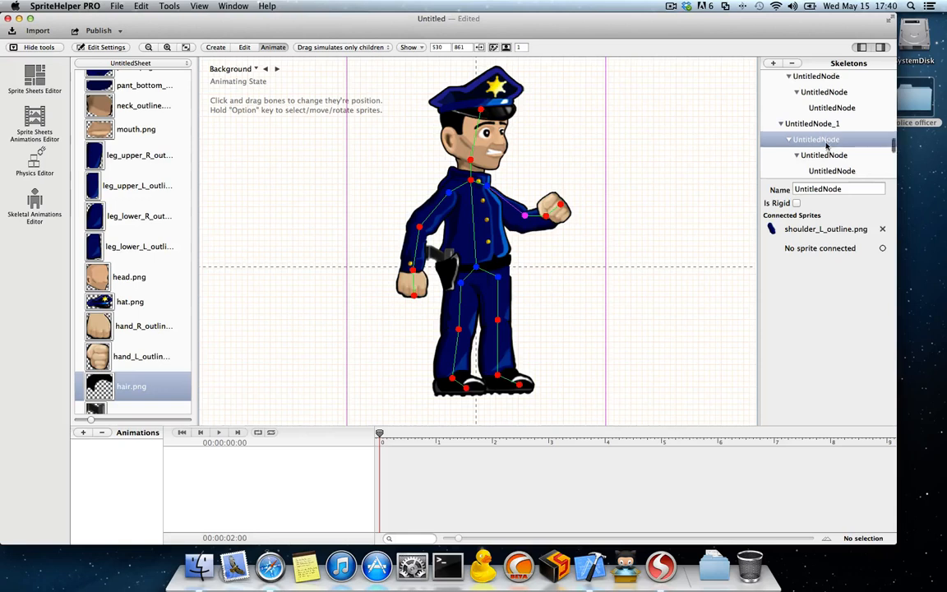
scroll(827, 145, "down", 3)
scroll(826, 138, "down", 1)
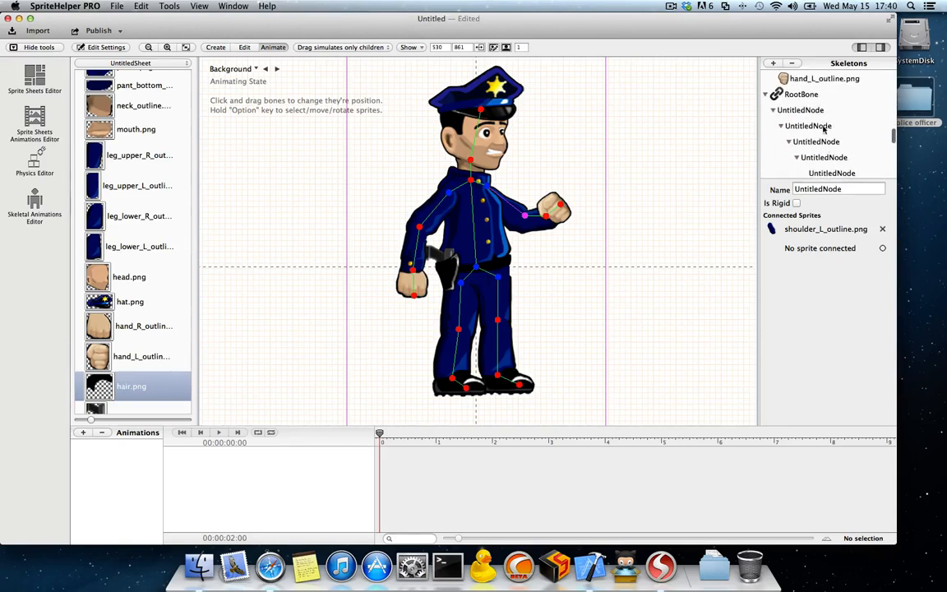
left_click(676, 200)
Step: Set dragging to move all nodes and shift the whole character up until its feet rest on the horizontal axis
left_click(340, 47)
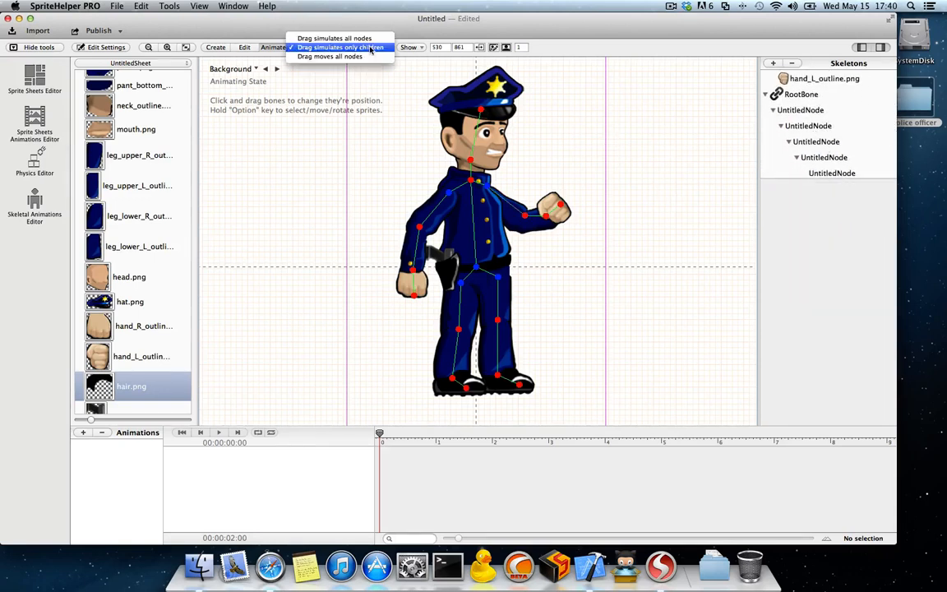
left_click(348, 59)
left_click_drag(474, 169, 487, 62)
scroll(495, 126, "up", 2)
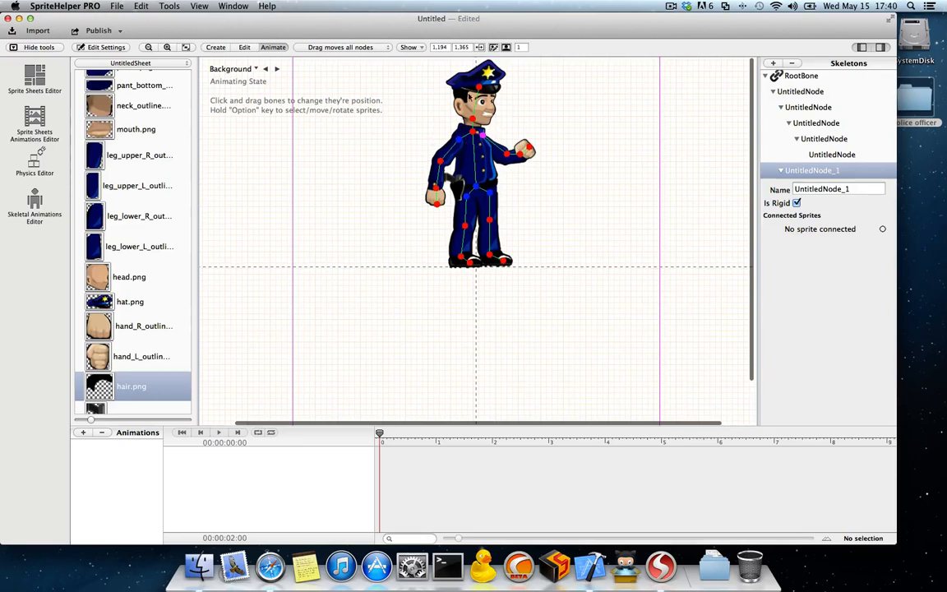
Step: Toggle the display of the bones and of the sprites selection off and back on
left_click(410, 48)
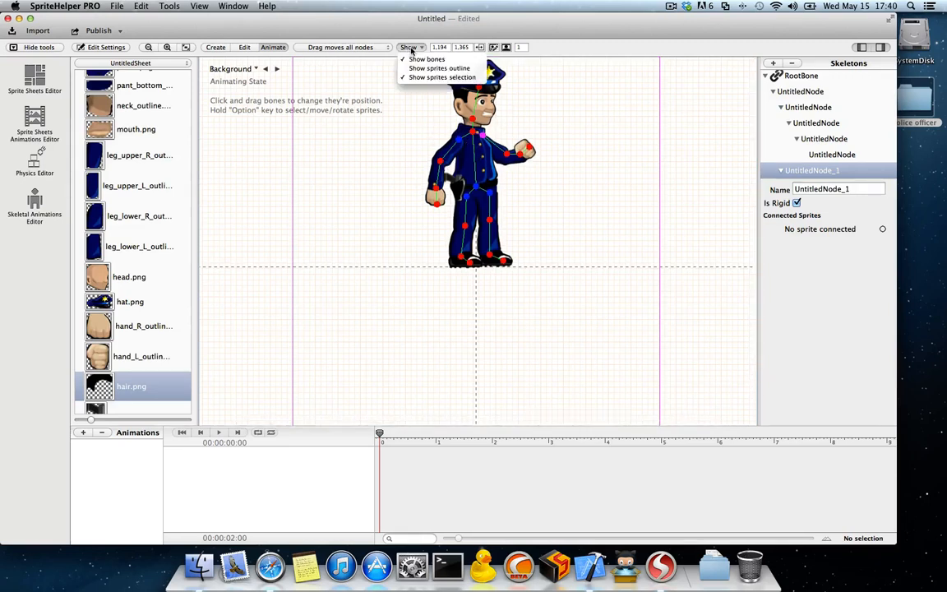
left_click(419, 60)
left_click(410, 47)
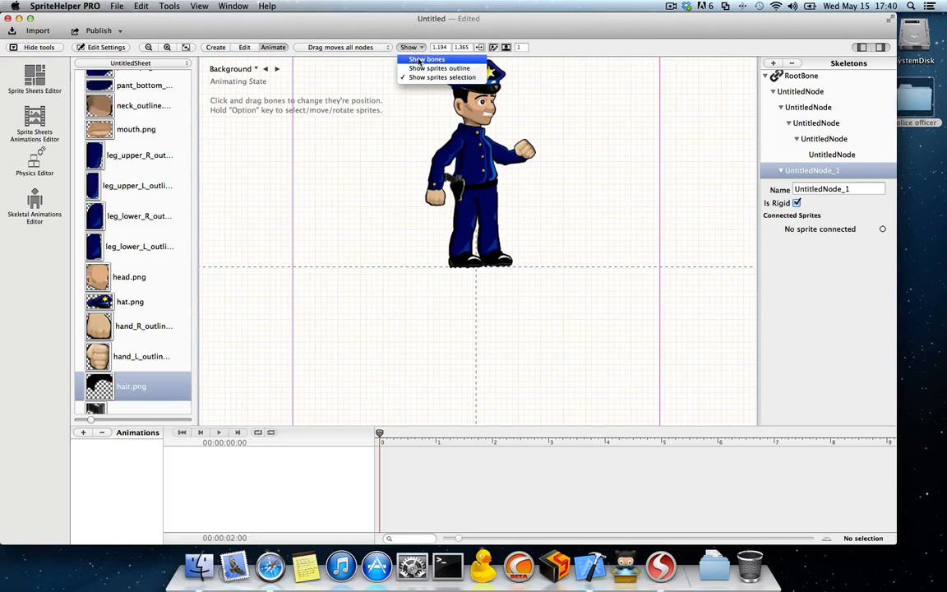
left_click(418, 59)
left_click(415, 48)
left_click(422, 70)
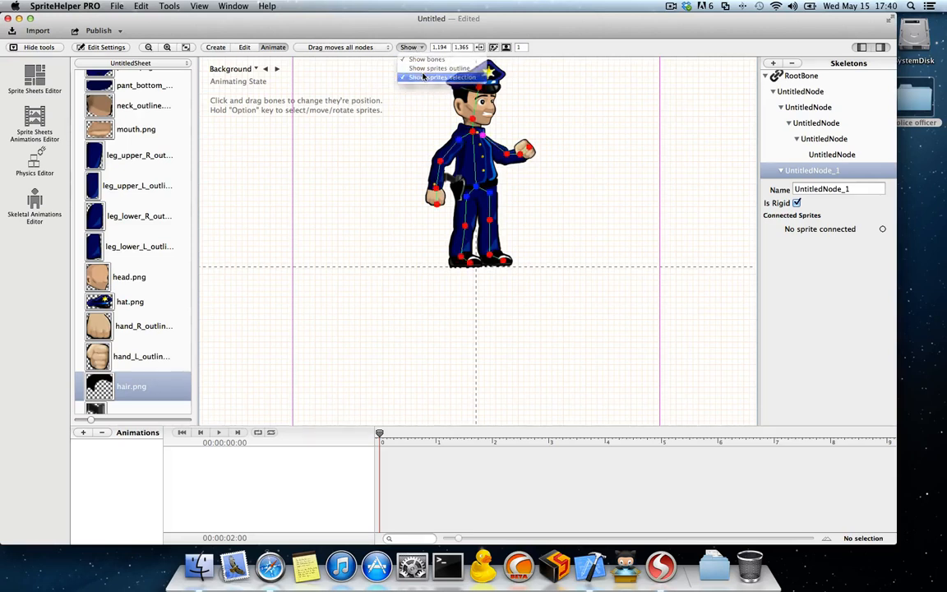
left_click(416, 48)
left_click(419, 77)
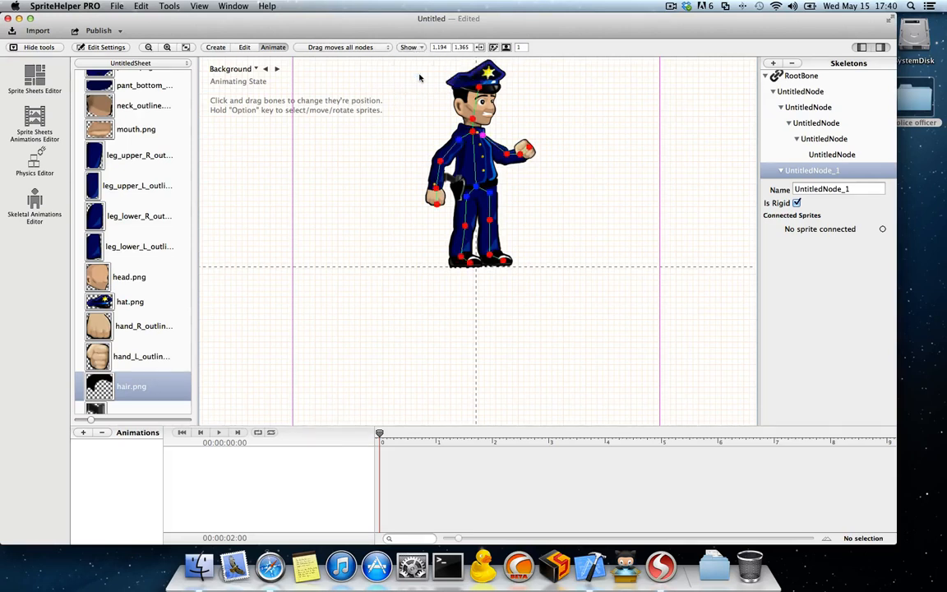
Step: Fit the frame size to the character and save its current pose as DefaultPose
left_click(478, 47)
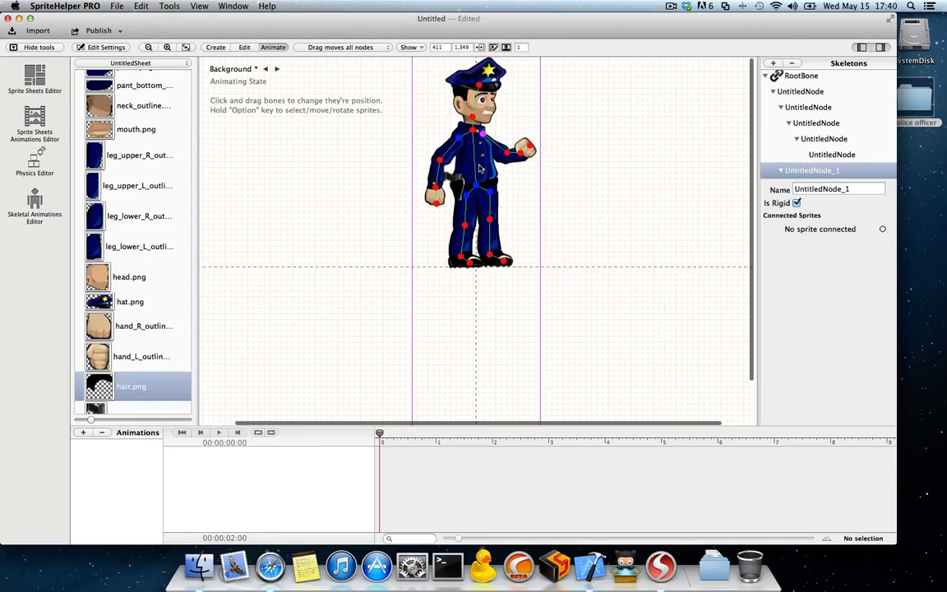
left_click(493, 47)
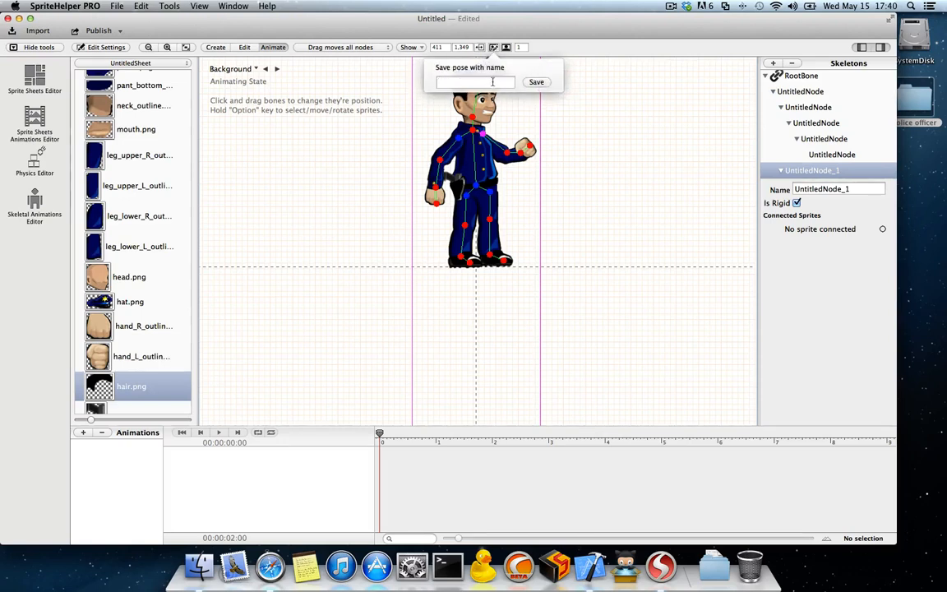
type("DefaultPos")
key("Return")
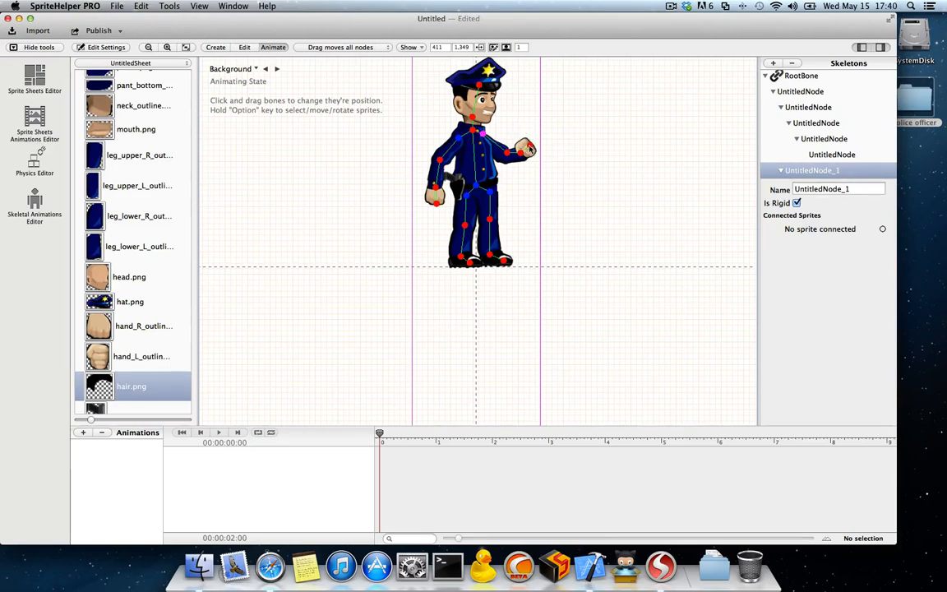
Step: Set dragging to simulate all nodes and try a pose with both arms raised and the head and torso leaning backward
mouse_move(529, 146)
left_mouse_down()
mouse_move(553, 111)
mouse_move(528, 147)
left_mouse_up()
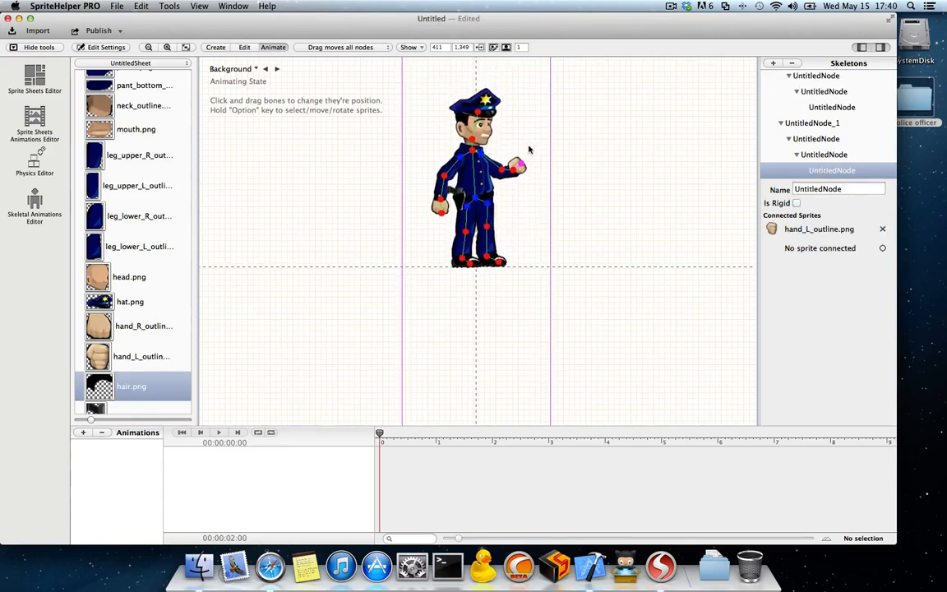
left_click(350, 47)
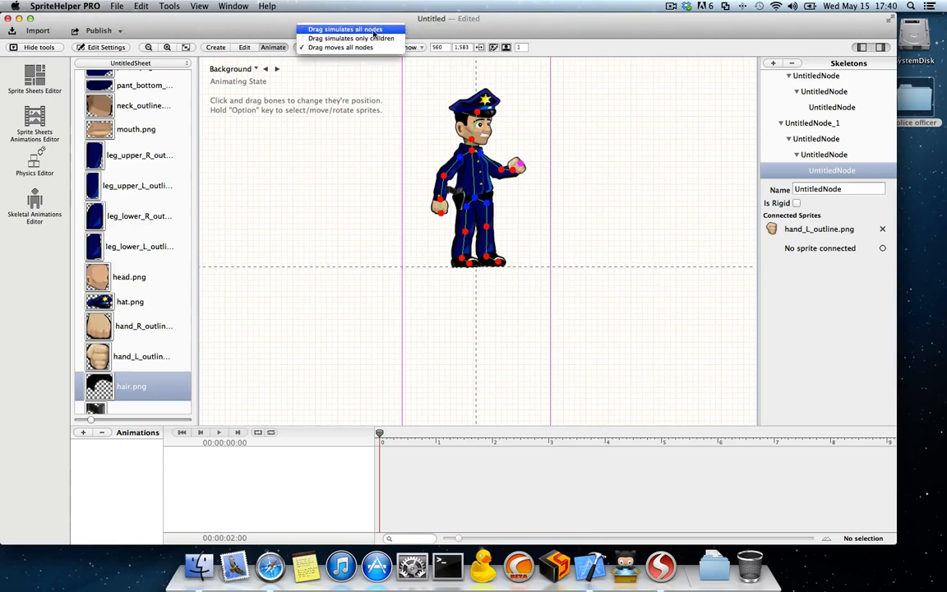
left_click(374, 33)
left_click_drag(518, 167, 452, 115)
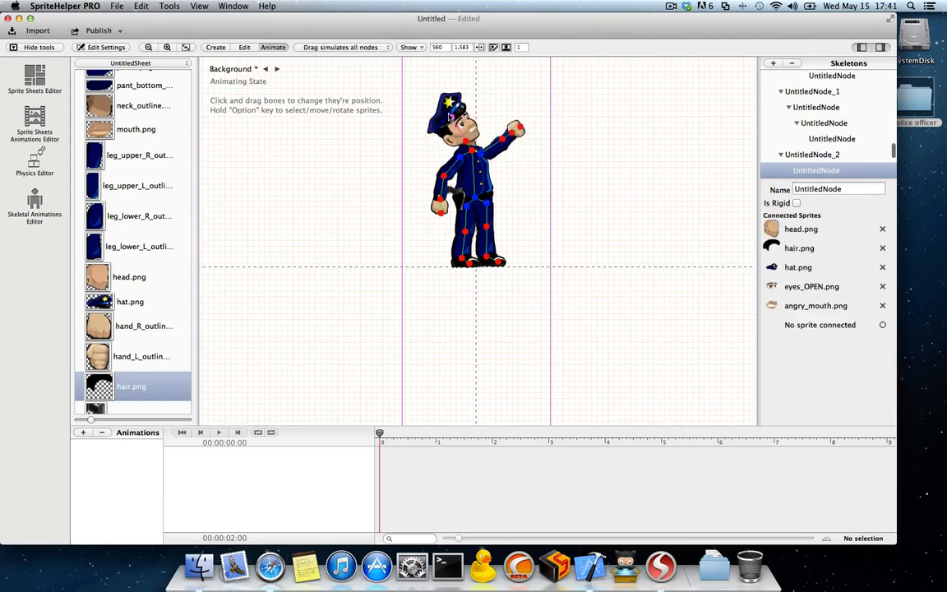
left_click_drag(445, 177, 453, 142)
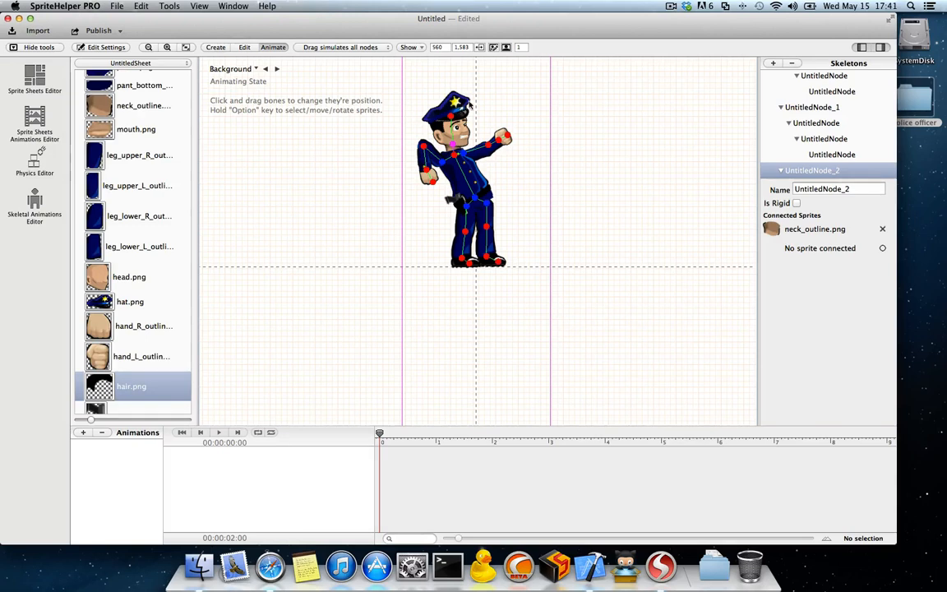
Step: Restore the character to the saved DefaultPose
left_click(507, 48)
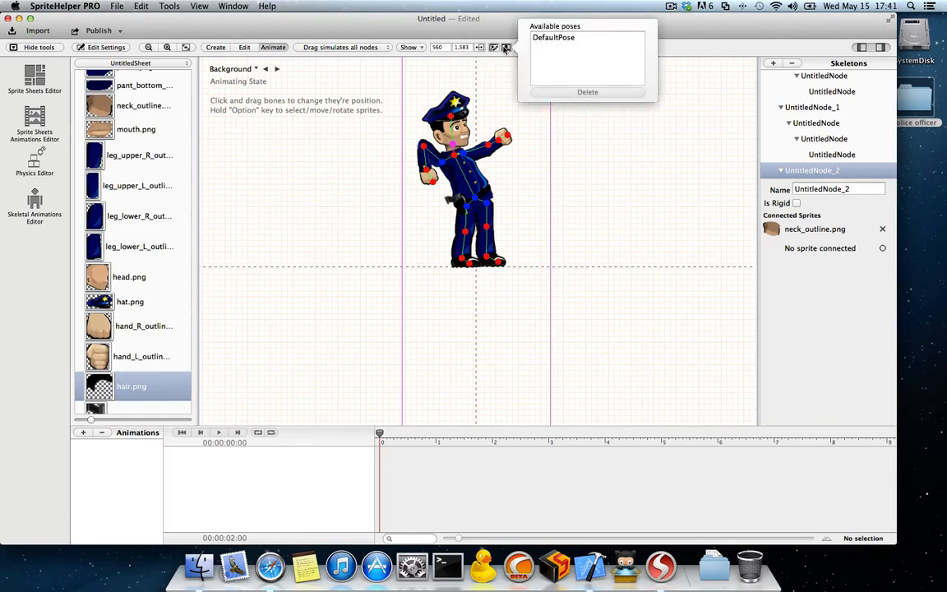
left_click(554, 38)
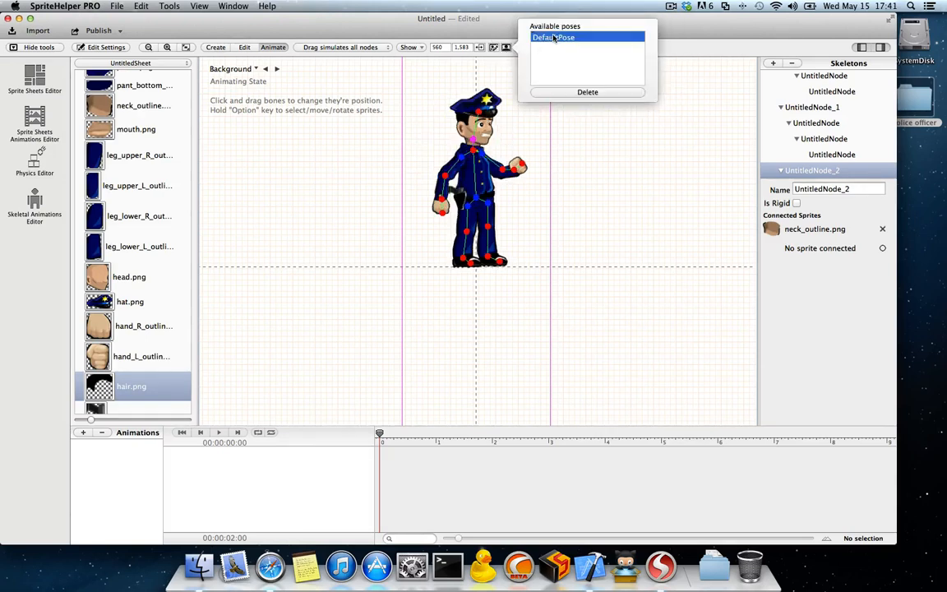
left_click(598, 156)
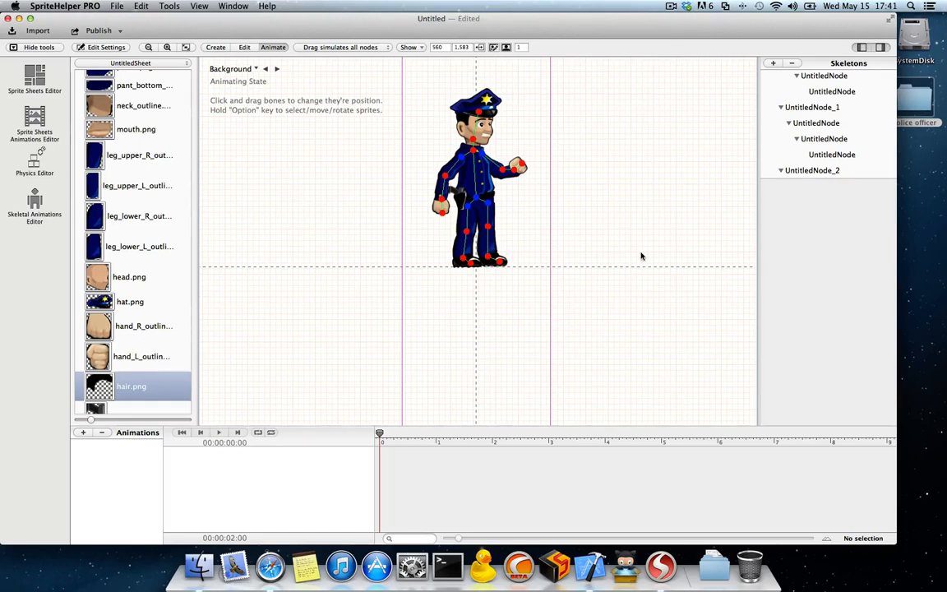
left_click_drag(522, 167, 530, 143)
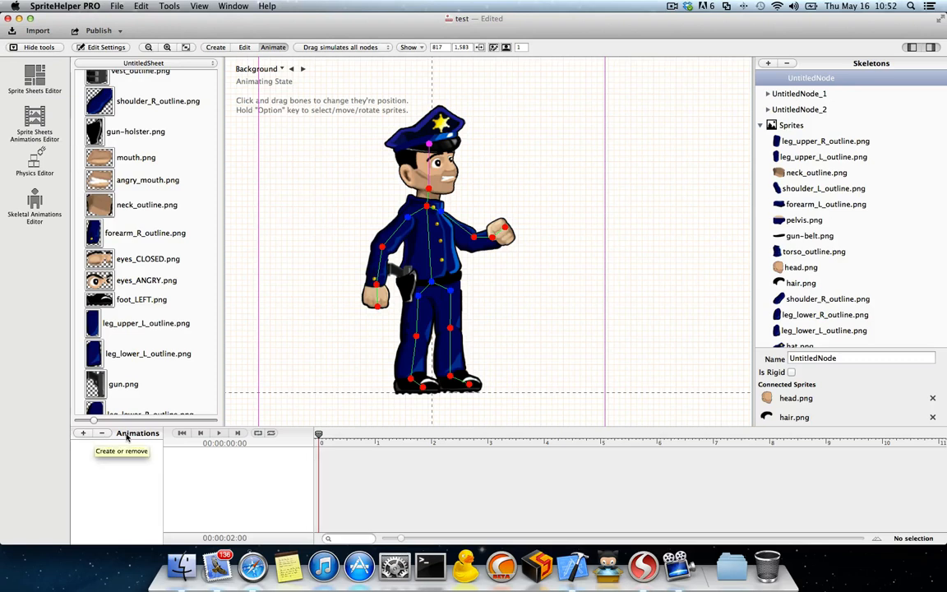
Step: Create a new skeletal animation and name it MyAnimation
left_click(82, 433)
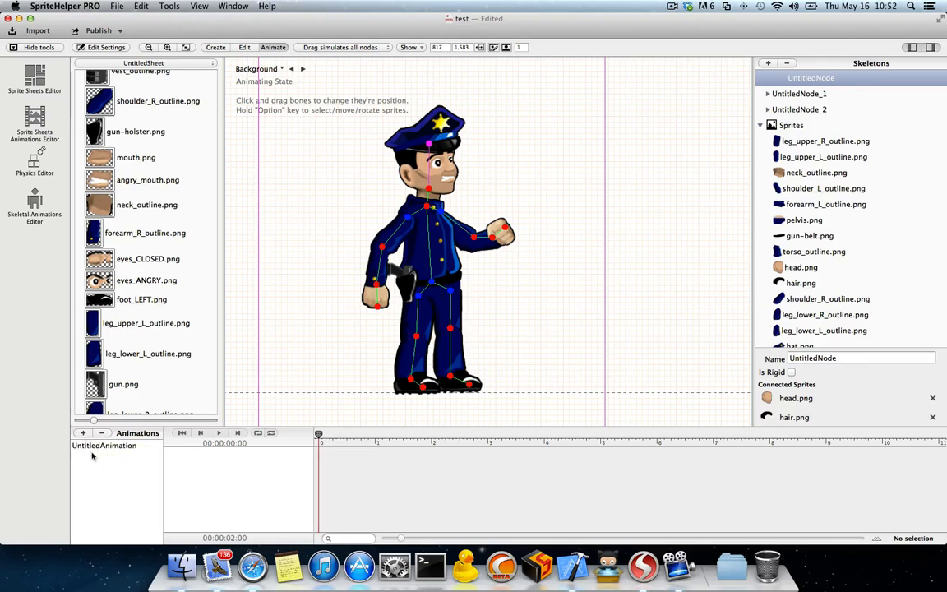
left_click(105, 448)
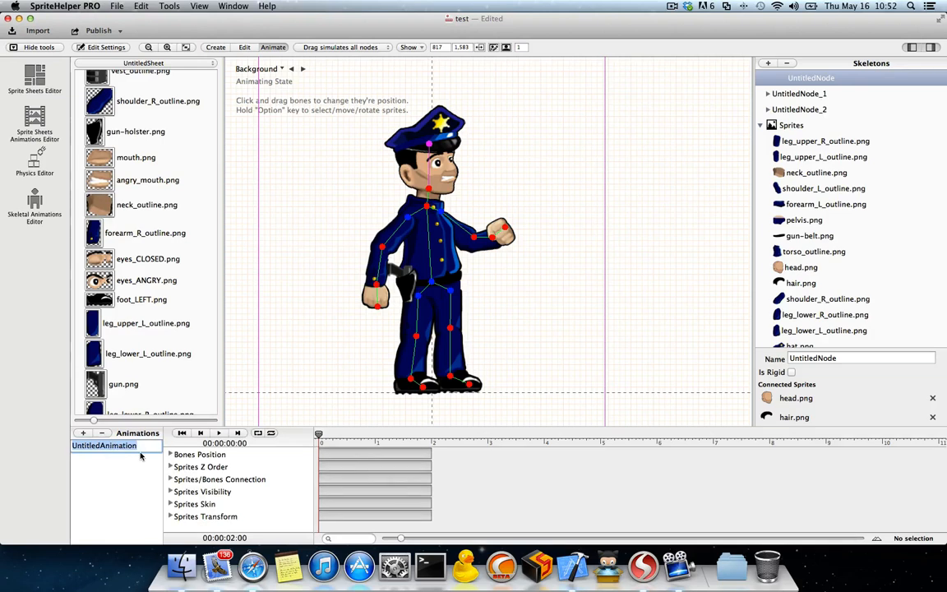
type("MyAnimation")
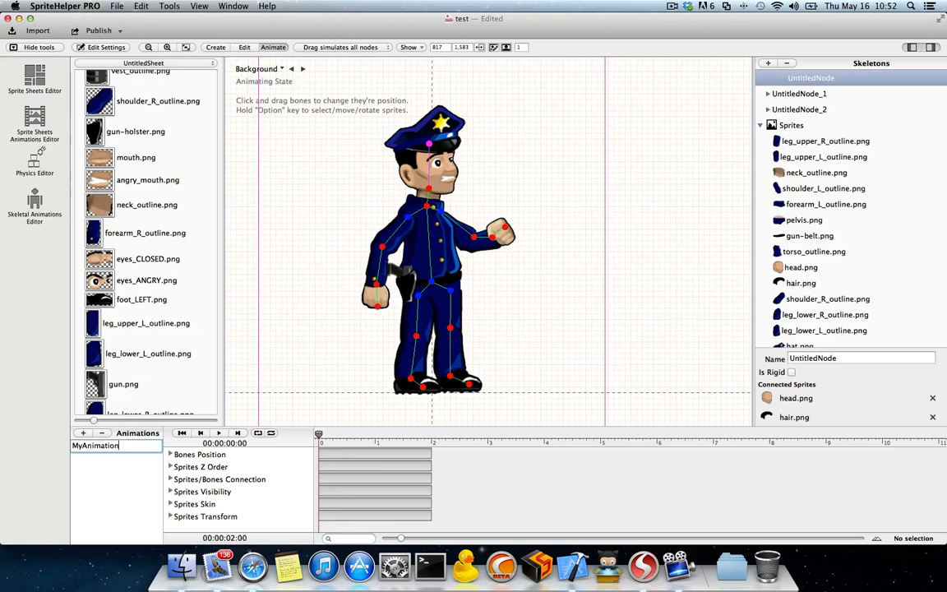
key("Return")
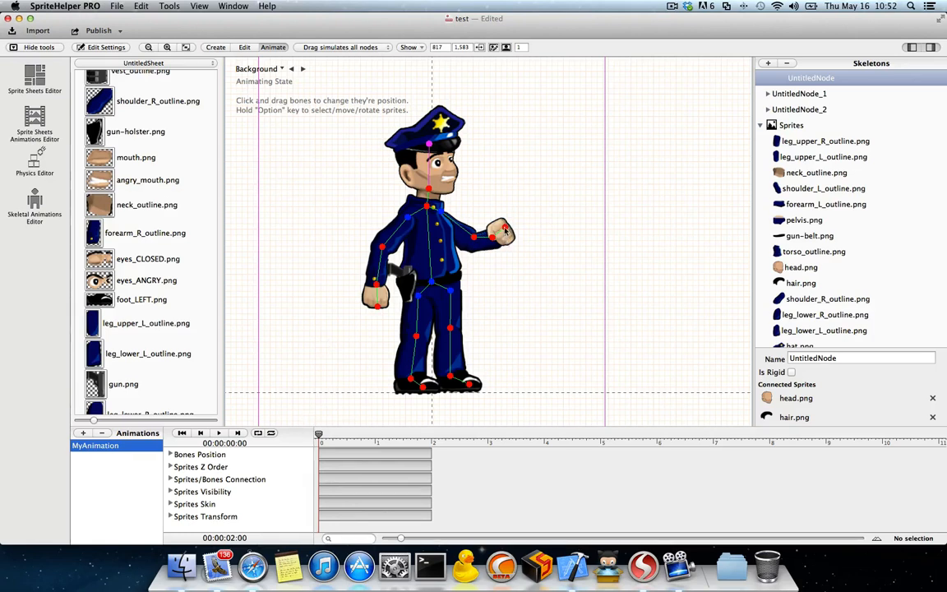
Step: Add Bones Position keyframes with the fist arm lowered at 0 seconds and raised to shoulder height at about 0.5 seconds
left_click_drag(507, 233, 475, 236)
left_click(475, 236)
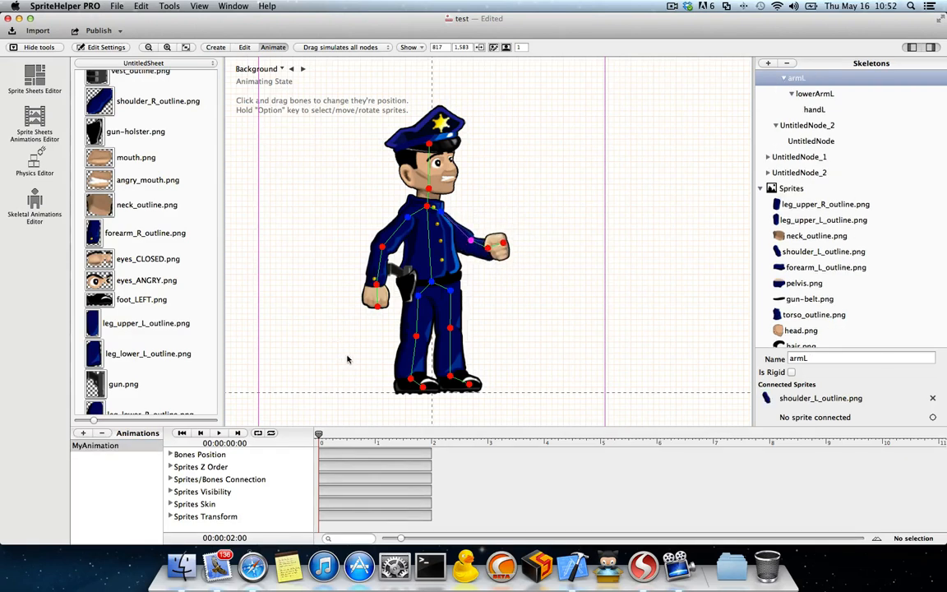
left_click(318, 454)
left_click_drag(503, 245, 483, 209)
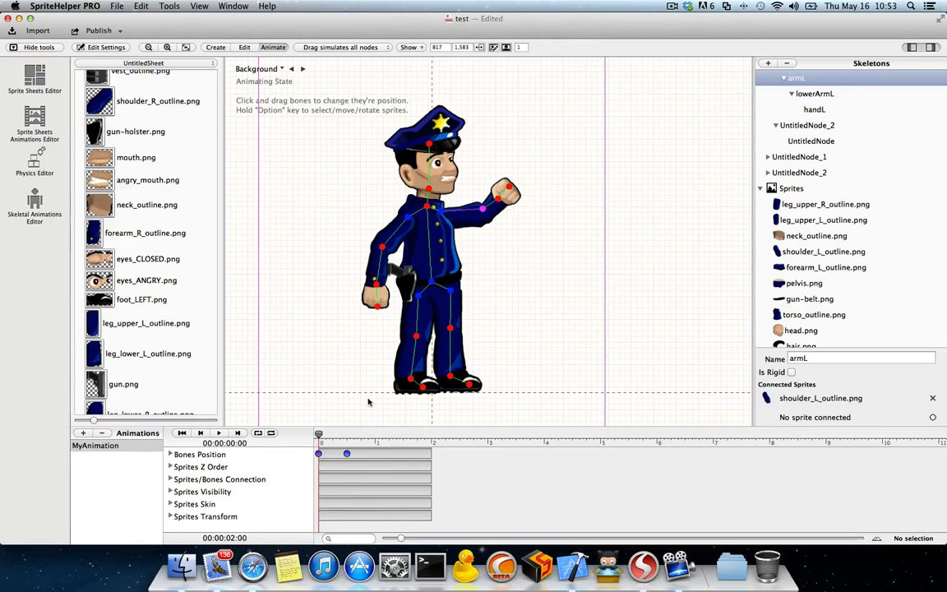
Step: Scrub the playhead from the start to about 0.92 seconds and back to preview the arm movement
left_click_drag(318, 437, 341, 436)
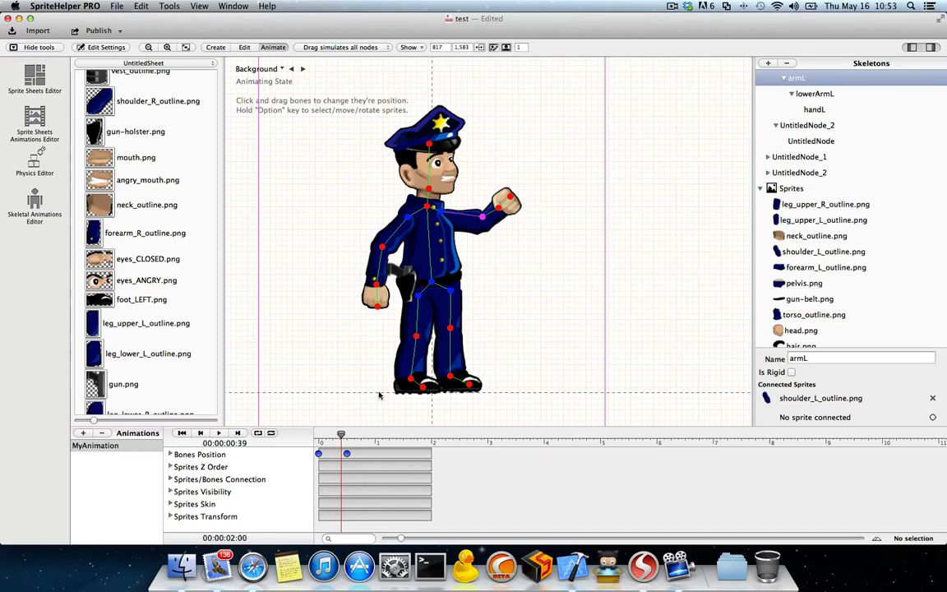
left_click_drag(344, 438, 371, 434)
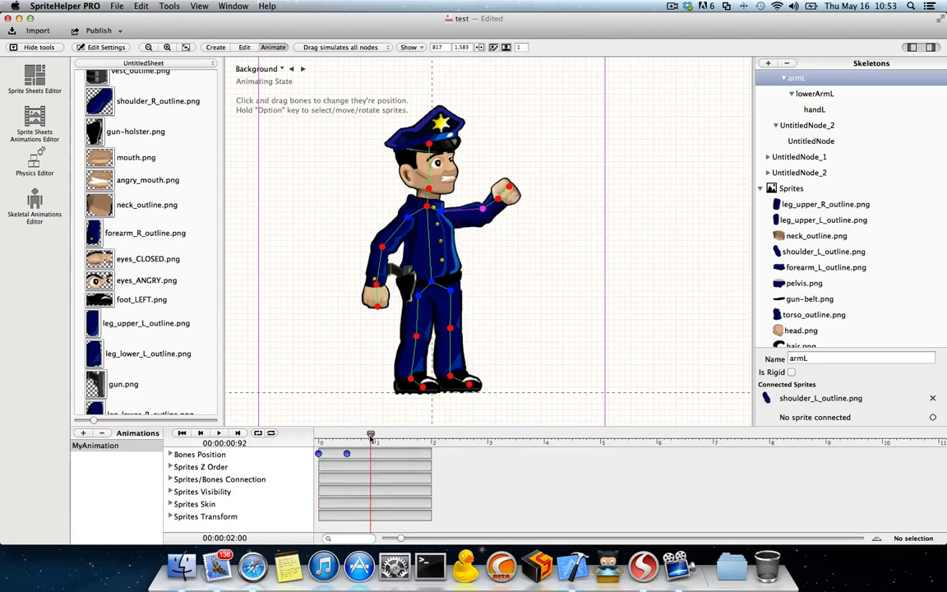
left_click_drag(371, 436, 319, 436)
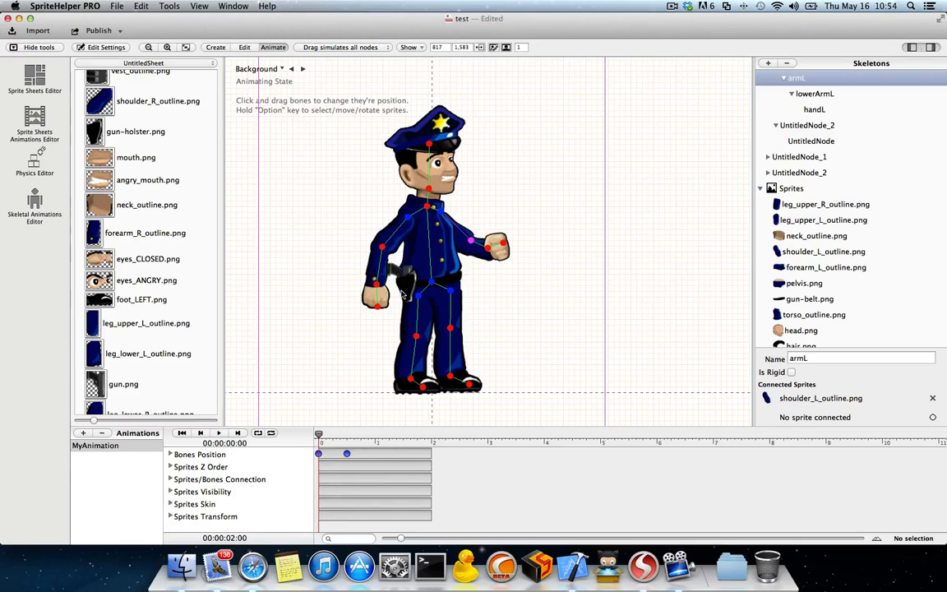
Step: Add Sprites Z Order keyframes at 0 and about 0.66 seconds, with gun.png moved below hand_R_outline.png in the sprite order at the second
left_click(318, 468, "alt")
left_click_drag(319, 436, 356, 435)
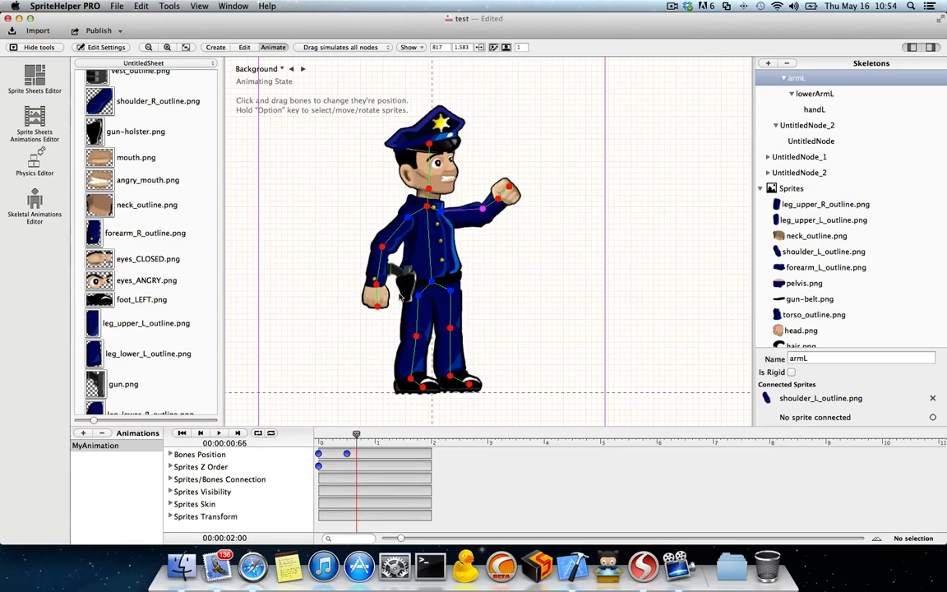
scroll(792, 264, "down", 5)
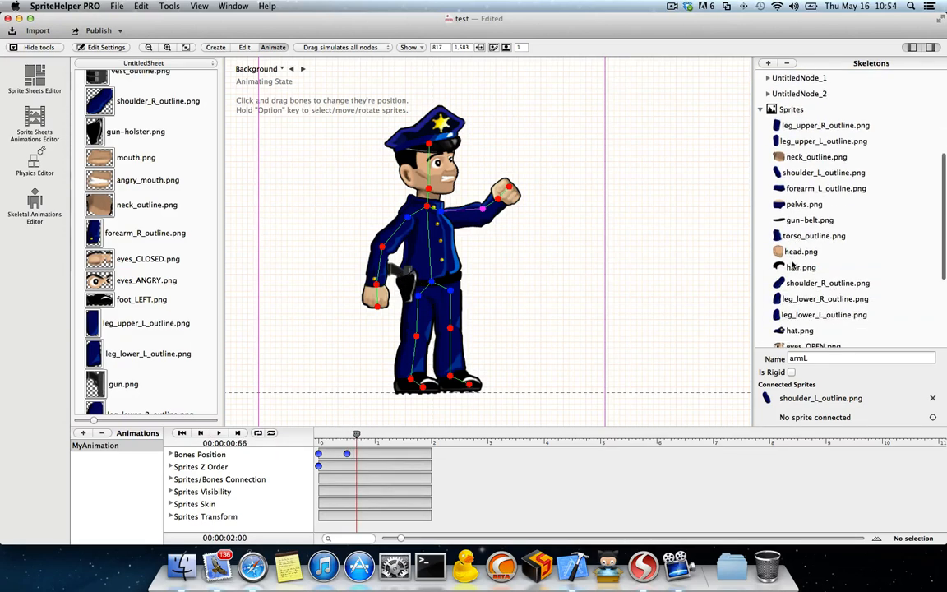
scroll(792, 264, "down", 8)
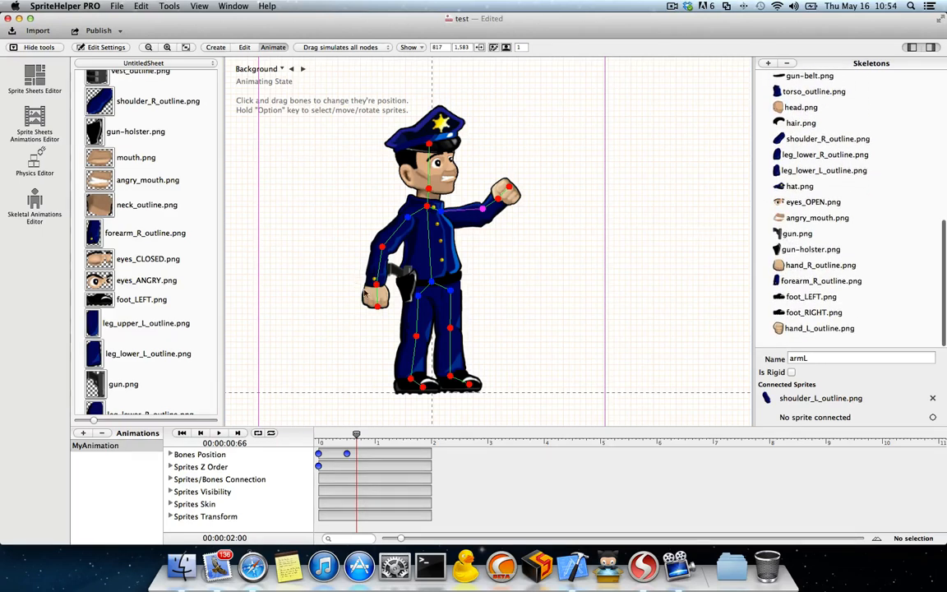
mouse_move(785, 236)
left_mouse_down()
mouse_move(773, 254)
mouse_move(788, 235)
left_mouse_up()
scroll(799, 235, "up", 8)
scroll(802, 214, "up", 7)
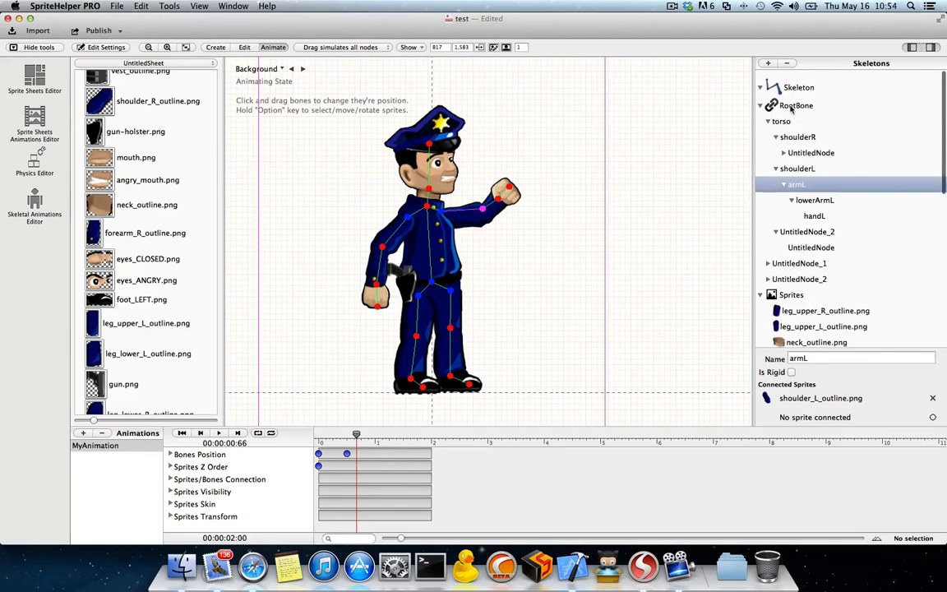
scroll(782, 282, "down", 15)
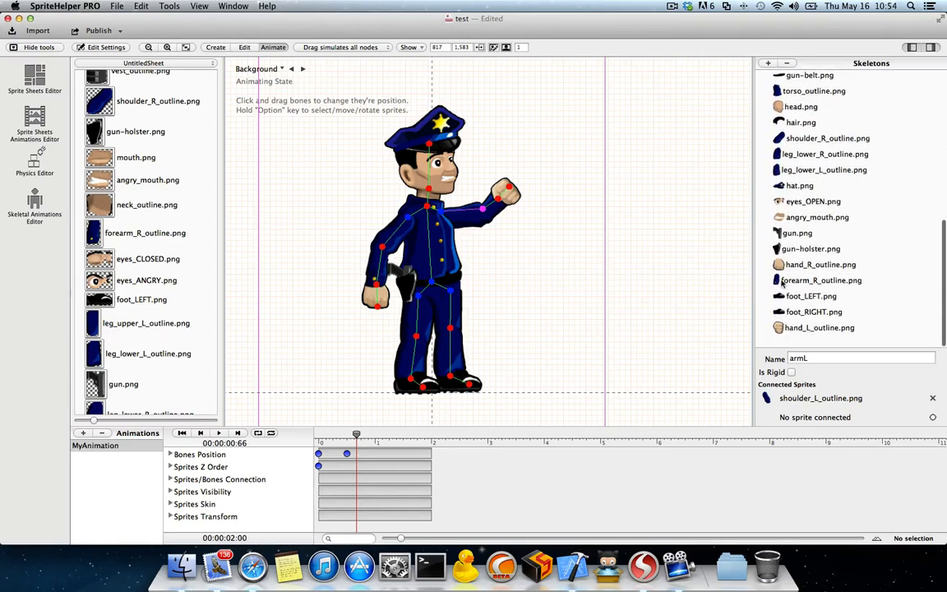
left_click_drag(785, 235, 776, 263)
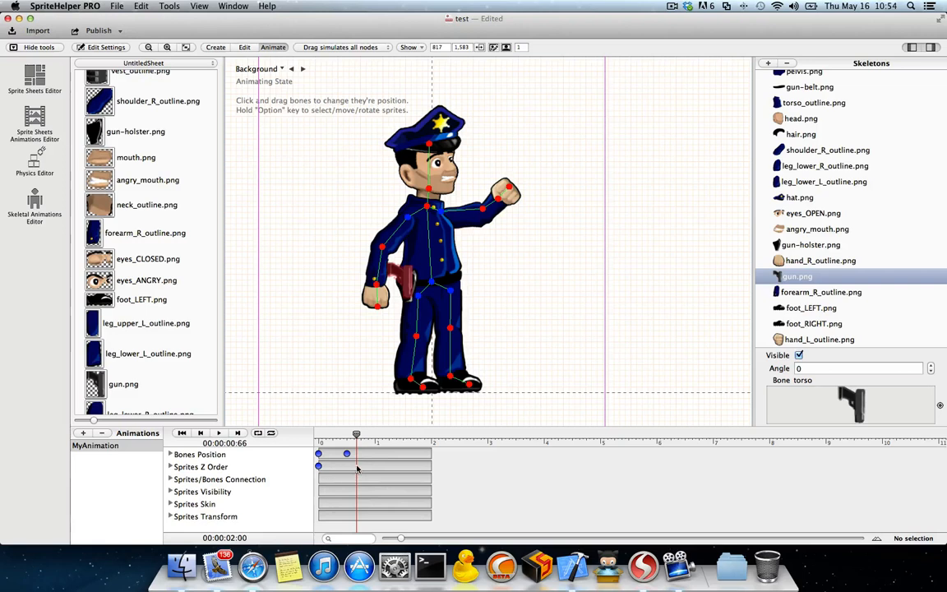
mouse_move(356, 435)
left_mouse_down()
mouse_move(311, 438)
mouse_move(365, 436)
left_mouse_up()
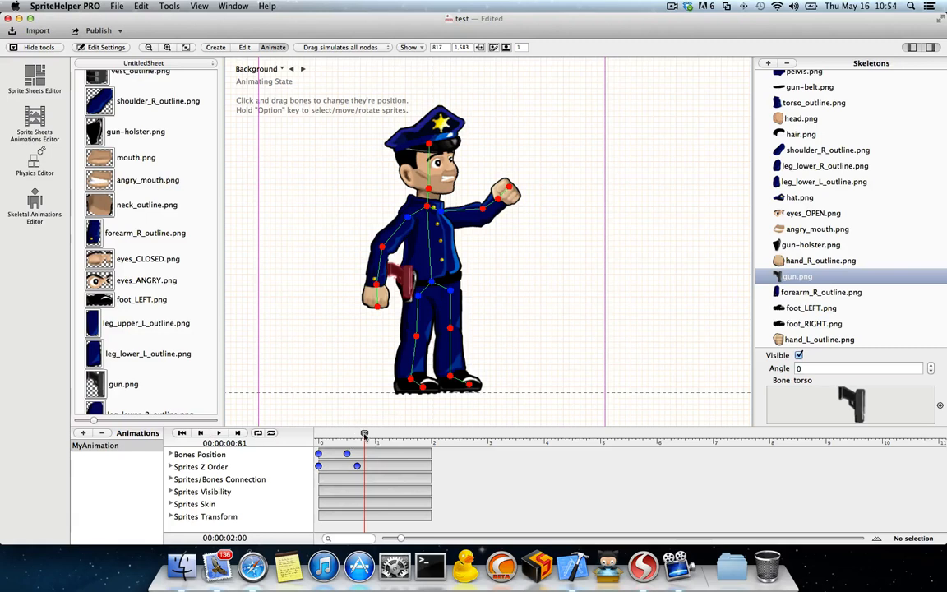
left_click_drag(364, 436, 298, 441)
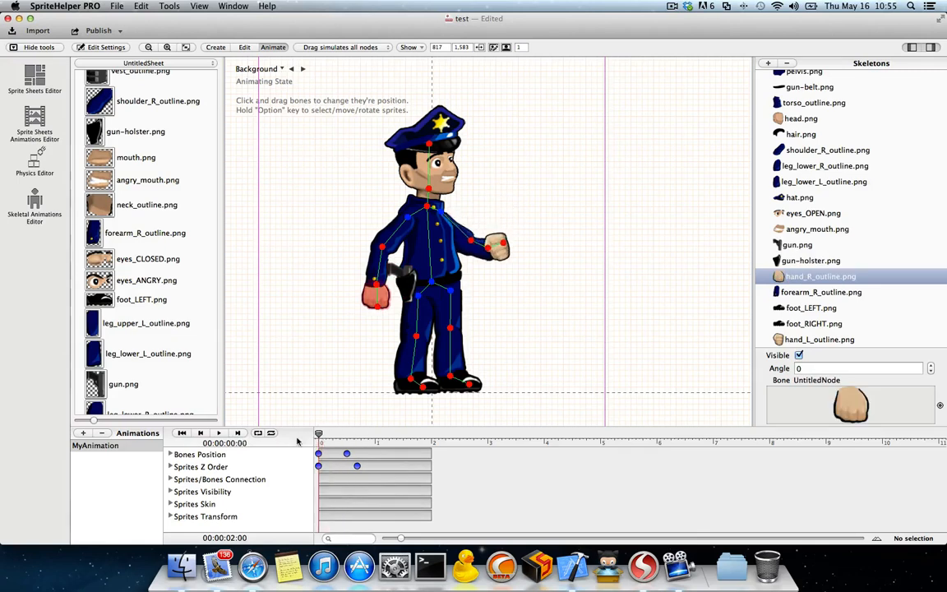
Step: Expand the Sprites/Bones Connection track and enlarge the timeline area to show its list of sprites
left_click(170, 467)
left_click(170, 467)
left_click(171, 479)
scroll(260, 489, "down", 2)
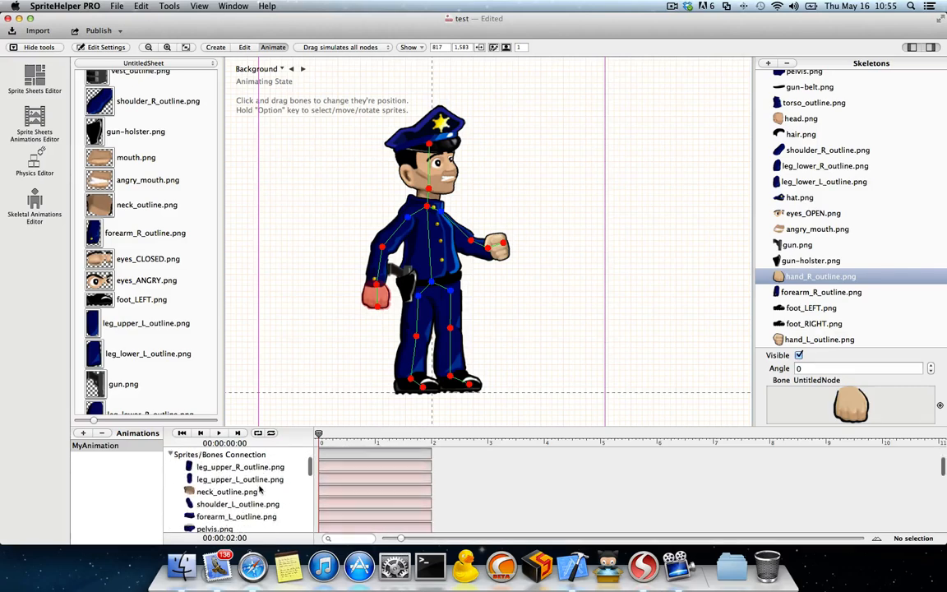
scroll(259, 490, "down", 5)
scroll(259, 490, "up", 8)
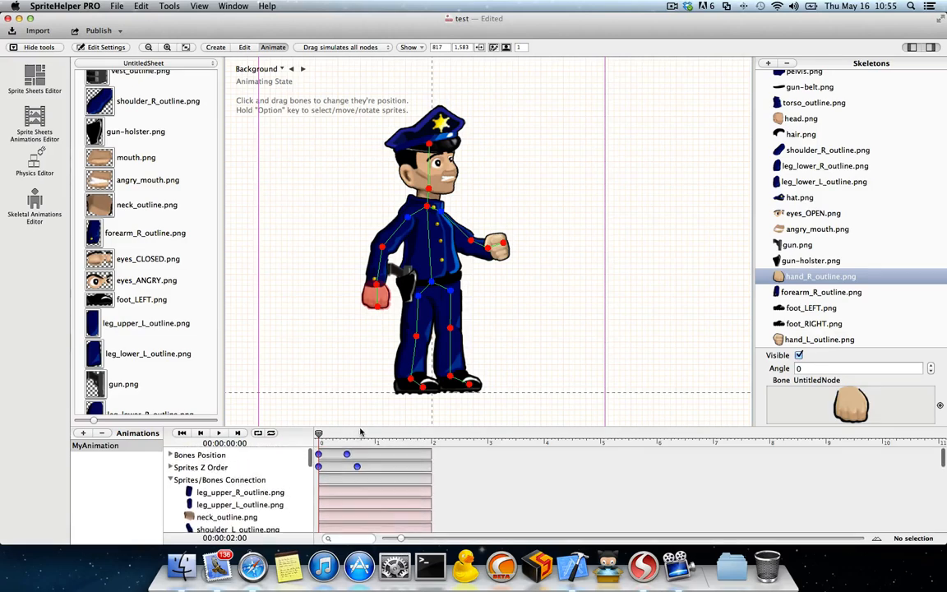
left_click_drag(360, 432, 247, 360)
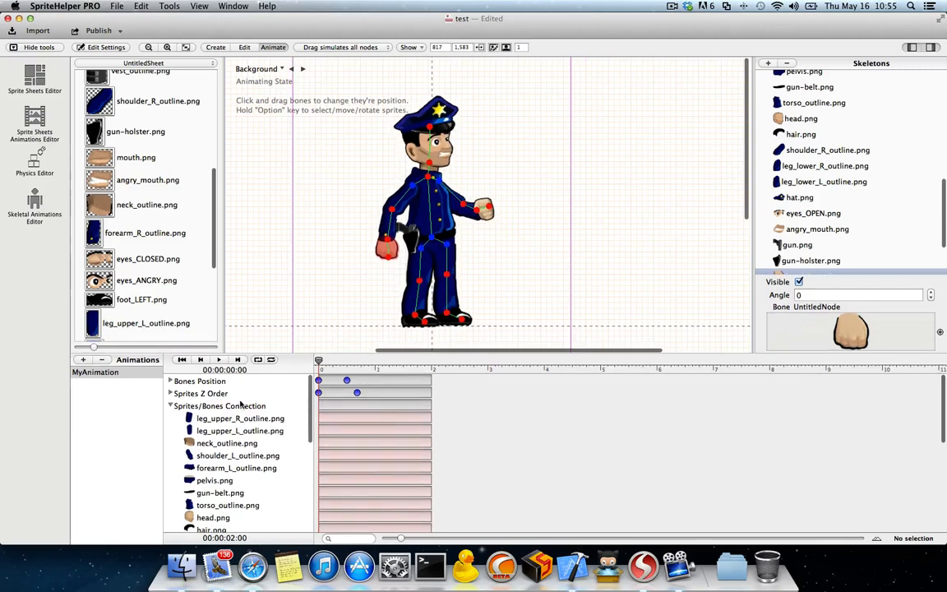
scroll(243, 405, "down", 2)
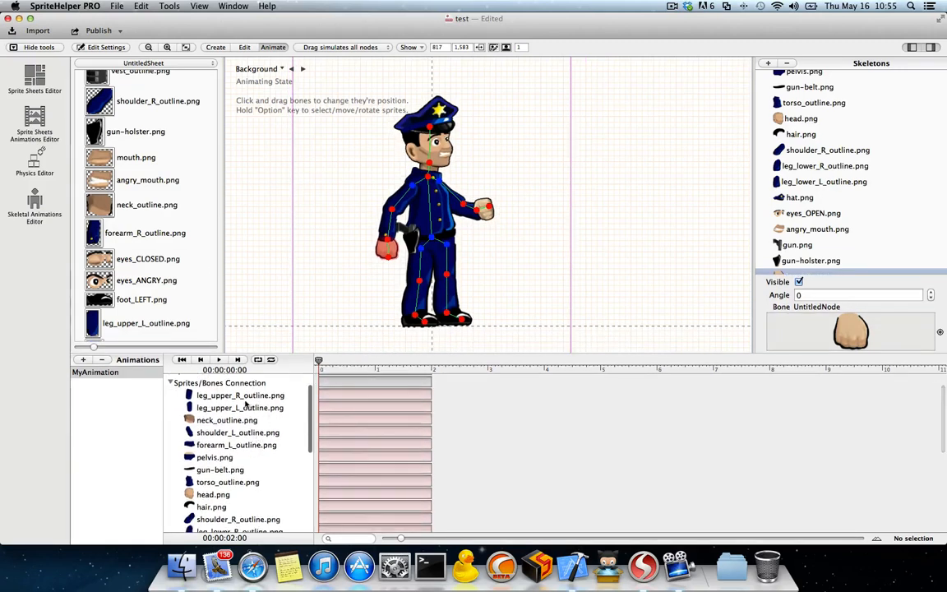
scroll(204, 419, "up", 2)
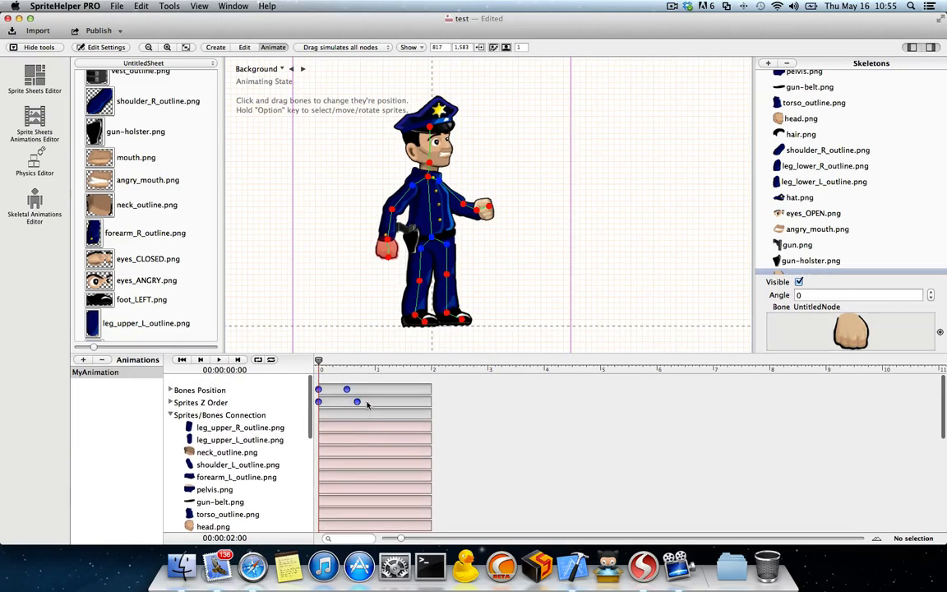
Step: Add a Sprites/Bones Connection keyframe covering all sprites at 0 seconds
mouse_move(320, 360)
left_mouse_down()
mouse_move(330, 360)
mouse_move(301, 361)
left_mouse_up()
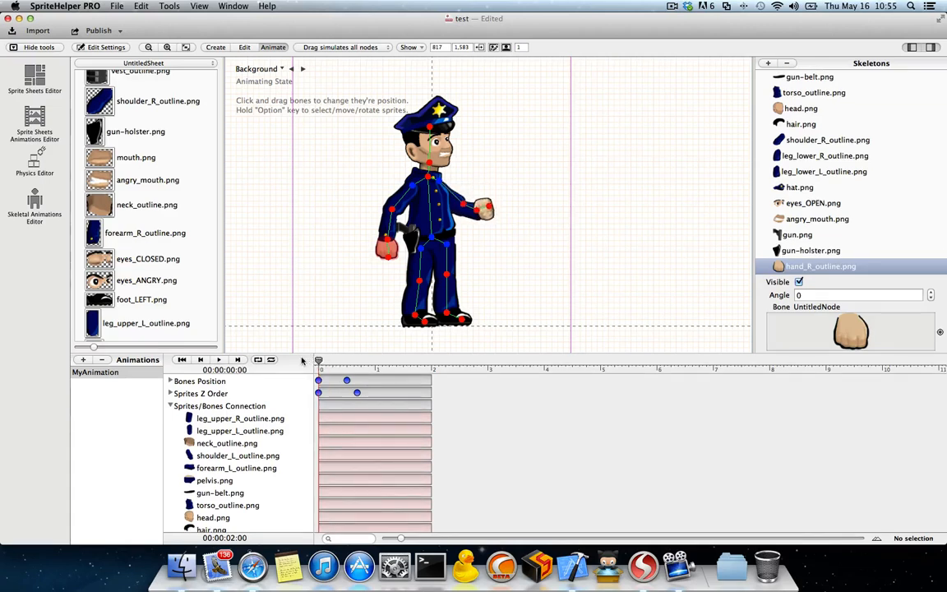
left_click(317, 405)
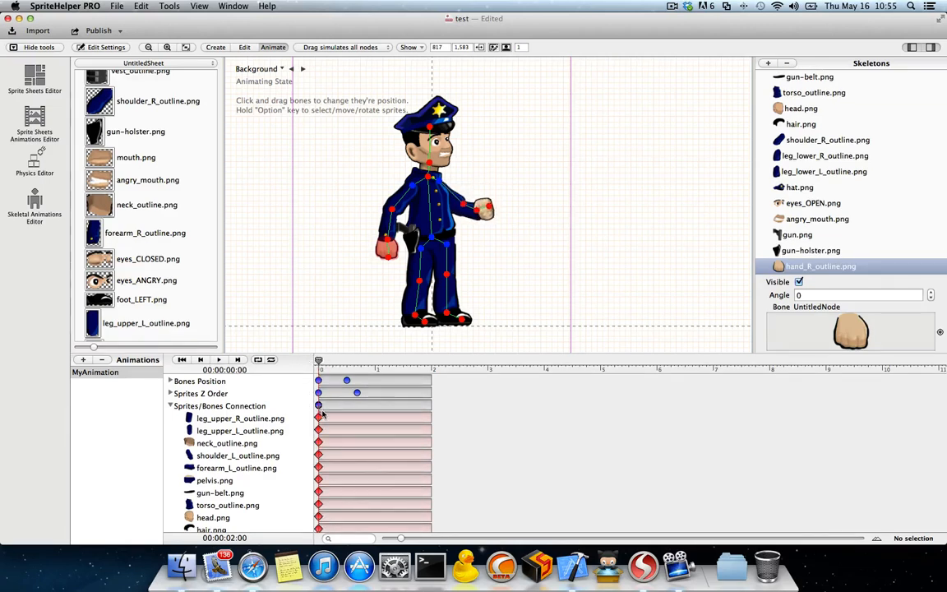
scroll(265, 468, "down", 5)
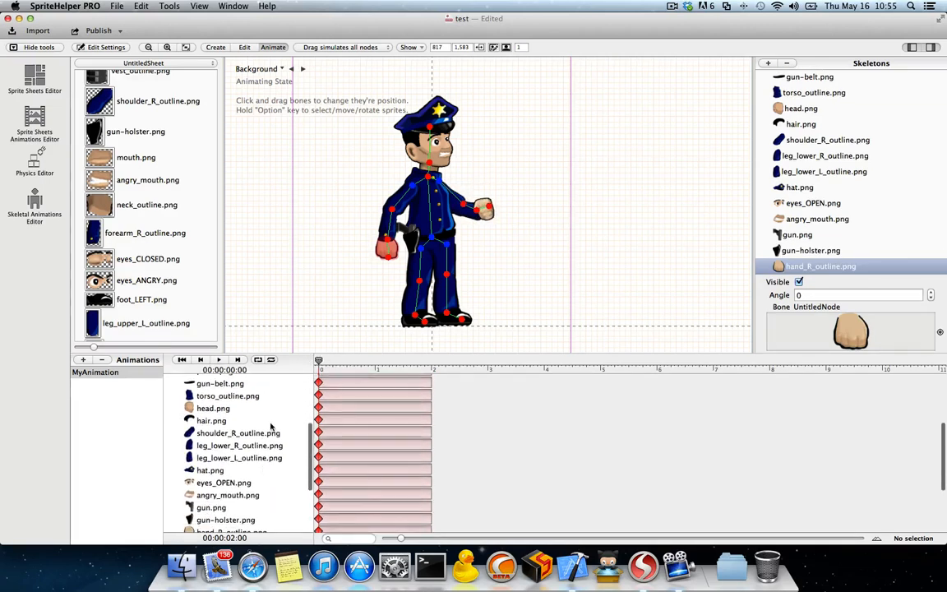
scroll(271, 425, "up", 5)
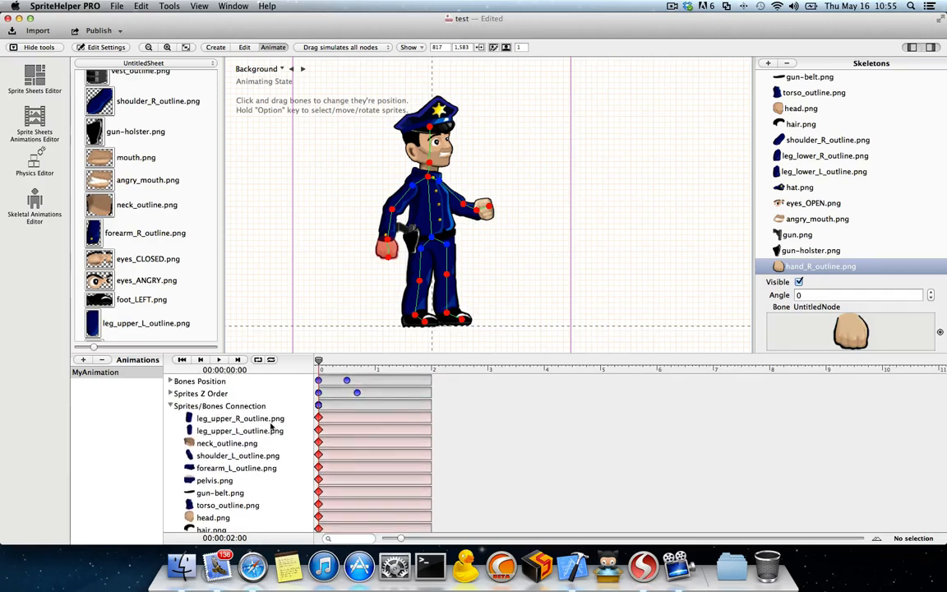
Step: Add a Bones Position keyframe at about 0.96 seconds with the head tilted forward and the raised fist at the hat's brim
left_click_drag(318, 361, 373, 361)
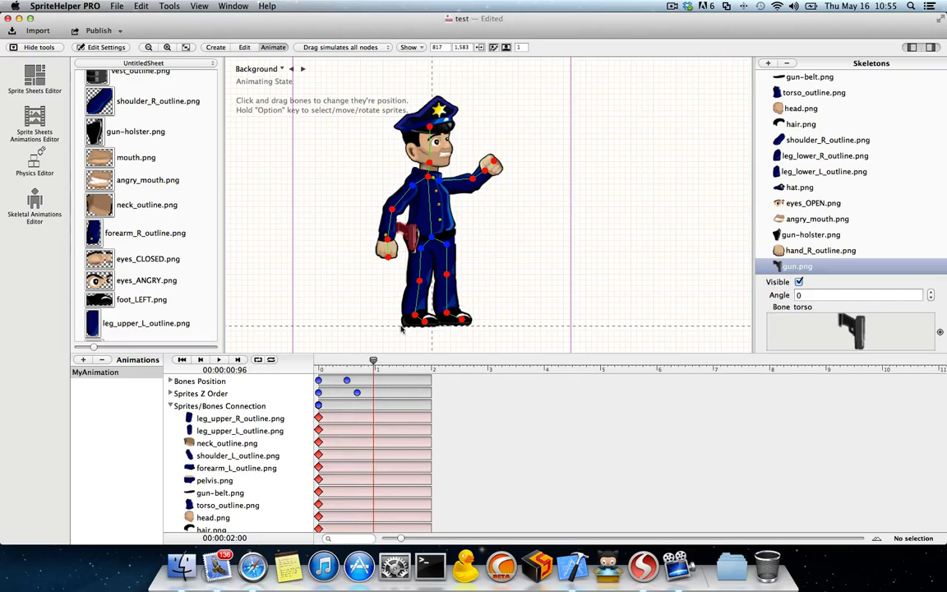
scroll(461, 132, "up", 1)
left_click_drag(429, 130, 444, 131)
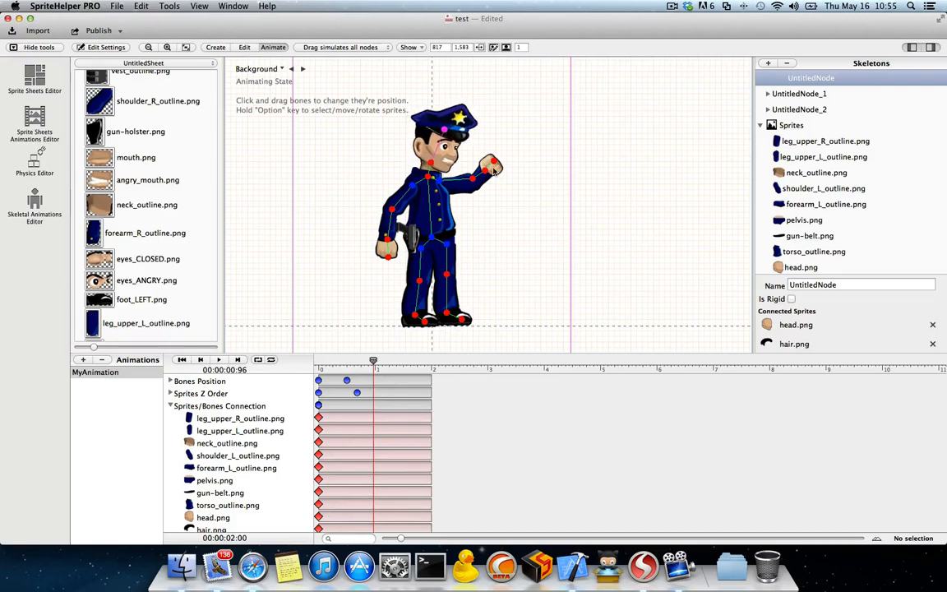
left_click_drag(494, 164, 469, 138)
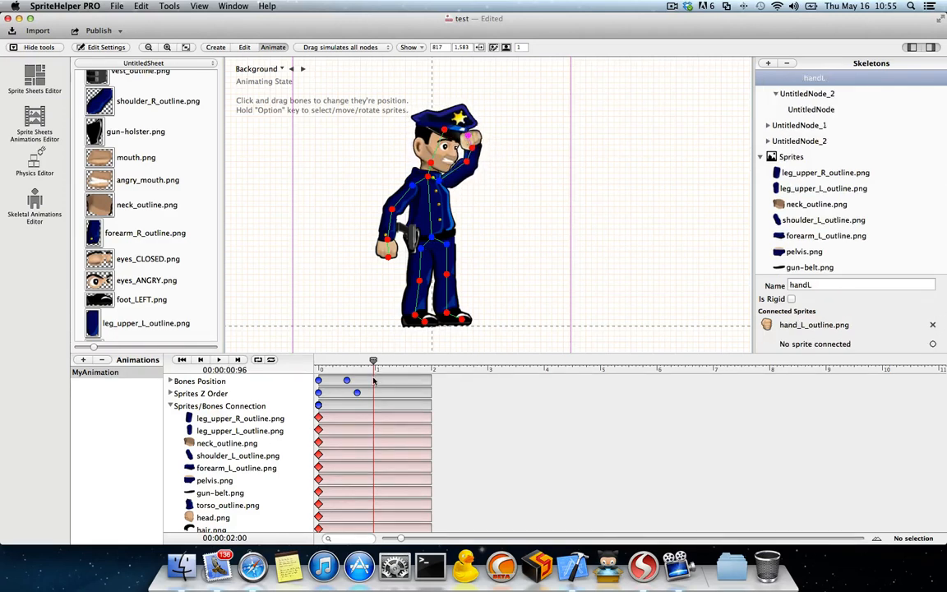
double_click(373, 381)
mouse_move(372, 363)
left_mouse_down()
mouse_move(317, 362)
mouse_move(374, 362)
left_mouse_up()
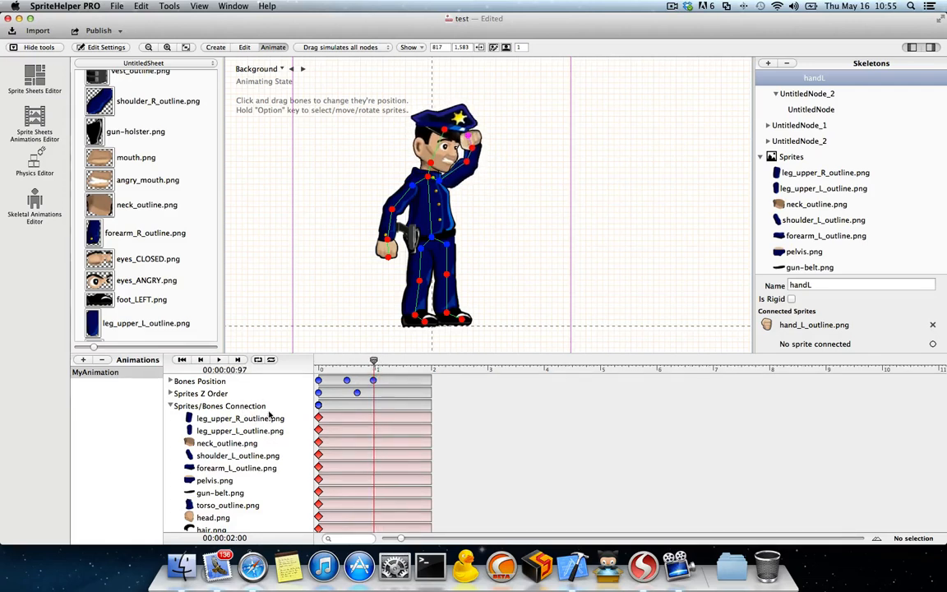
Step: Connect hat.png to the handL bone and add a Sprites/Bones Connection keyframe at about 0.98 seconds
scroll(254, 443, "down", 5)
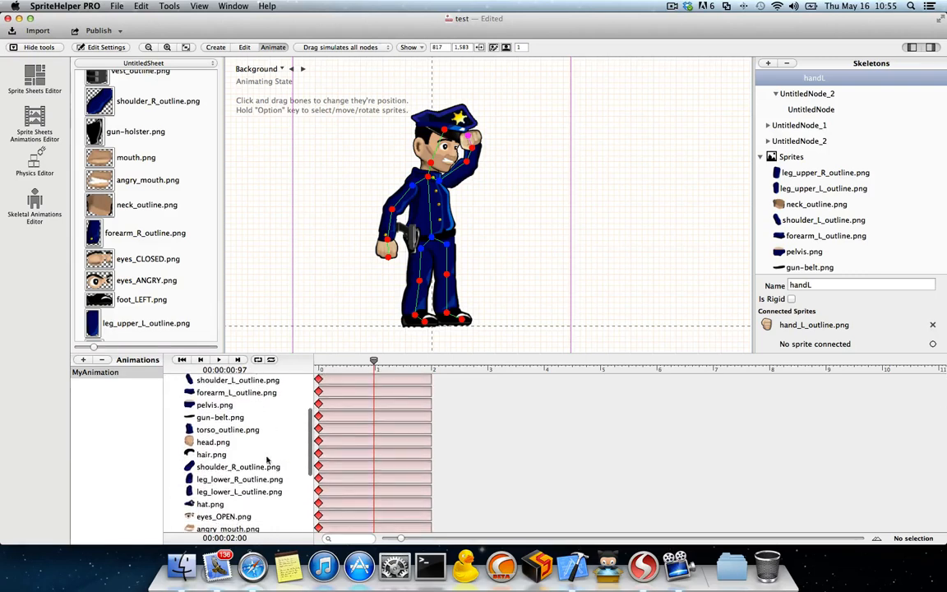
scroll(241, 452, "up", 5)
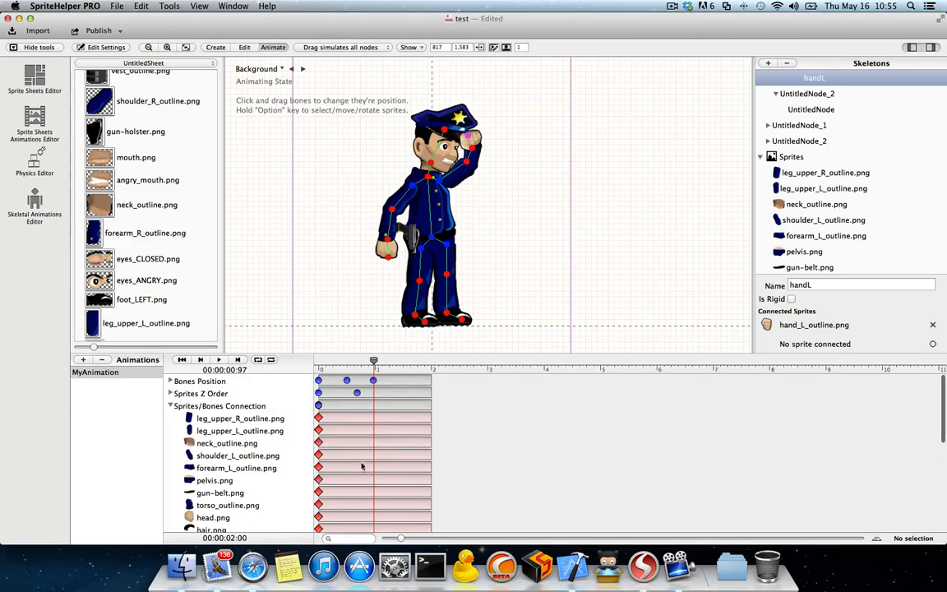
left_click(171, 406)
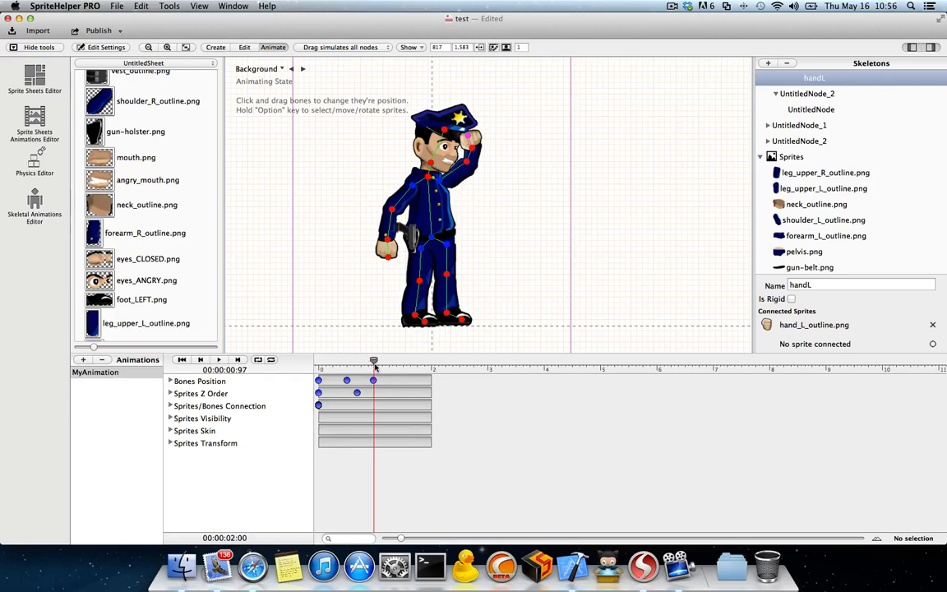
left_click_drag(375, 363, 374, 361)
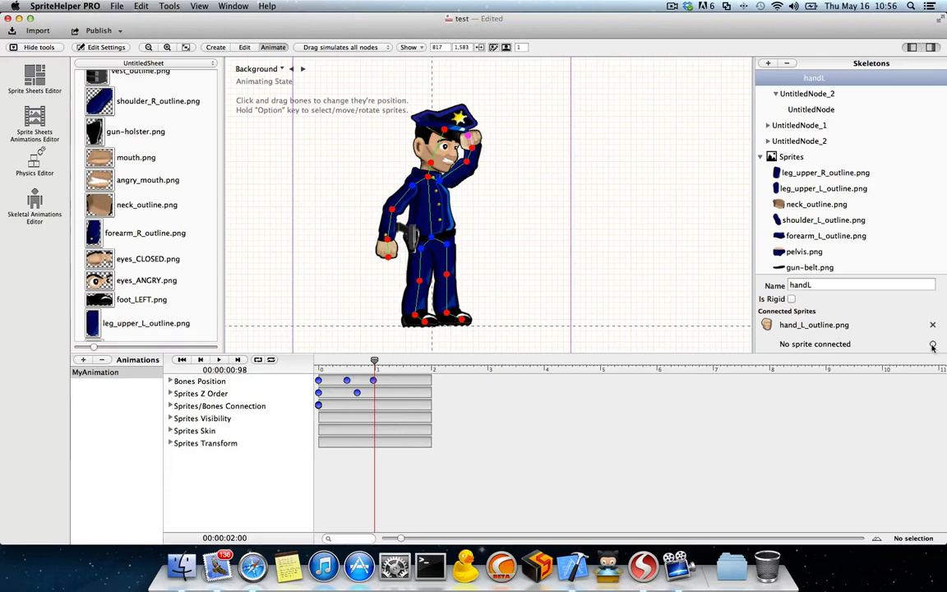
left_click_drag(932, 344, 458, 120)
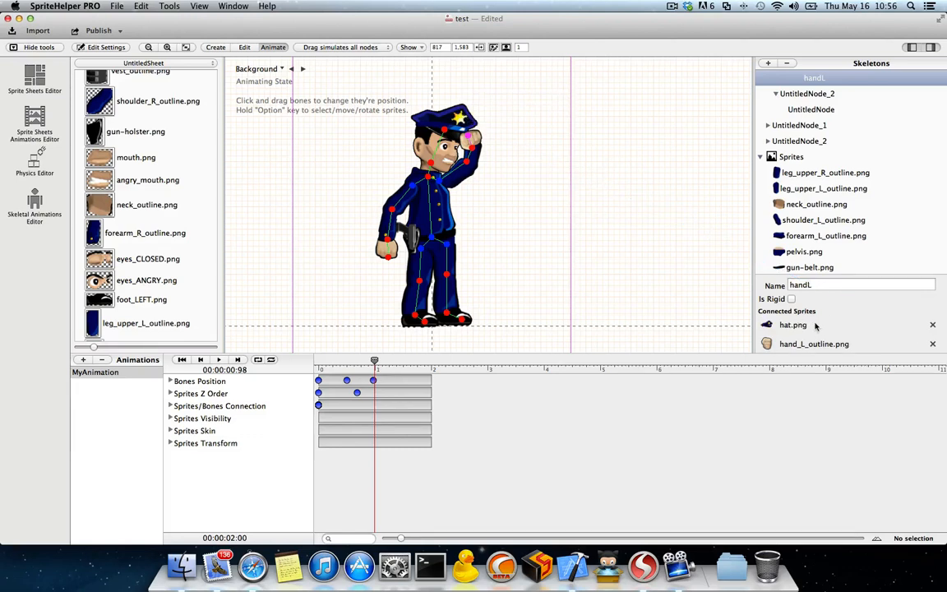
left_click_drag(833, 276, 831, 228)
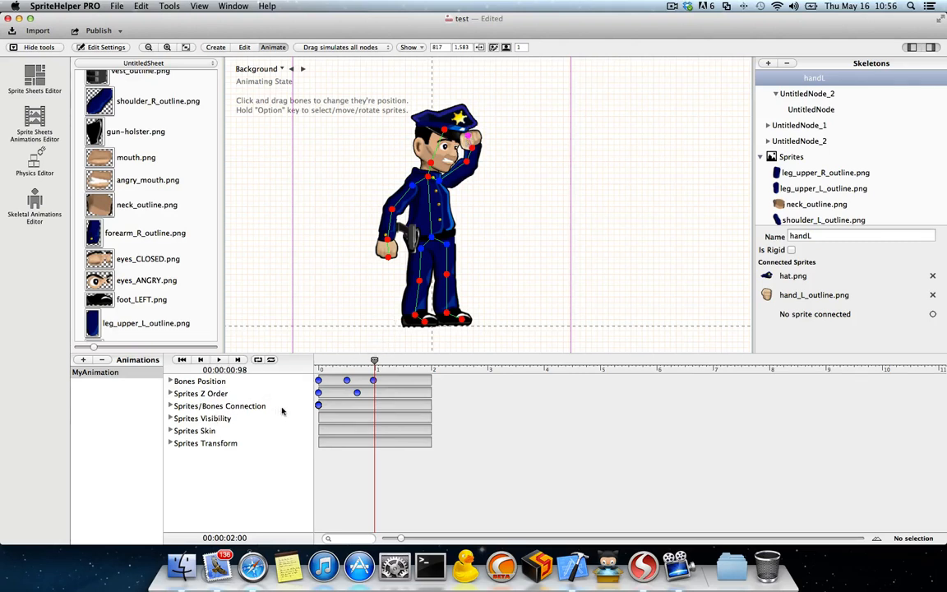
left_click(374, 406)
Step: Add a Bones Position keyframe at about 1.38 seconds with the left arm pulled away from the head, carrying the hat
left_click_drag(375, 362, 397, 361)
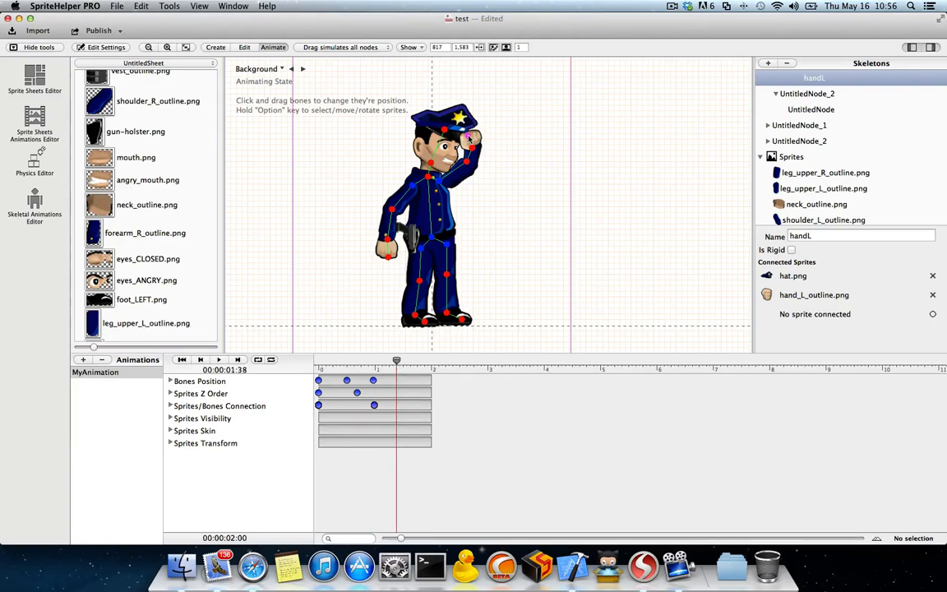
left_click_drag(471, 140, 473, 181)
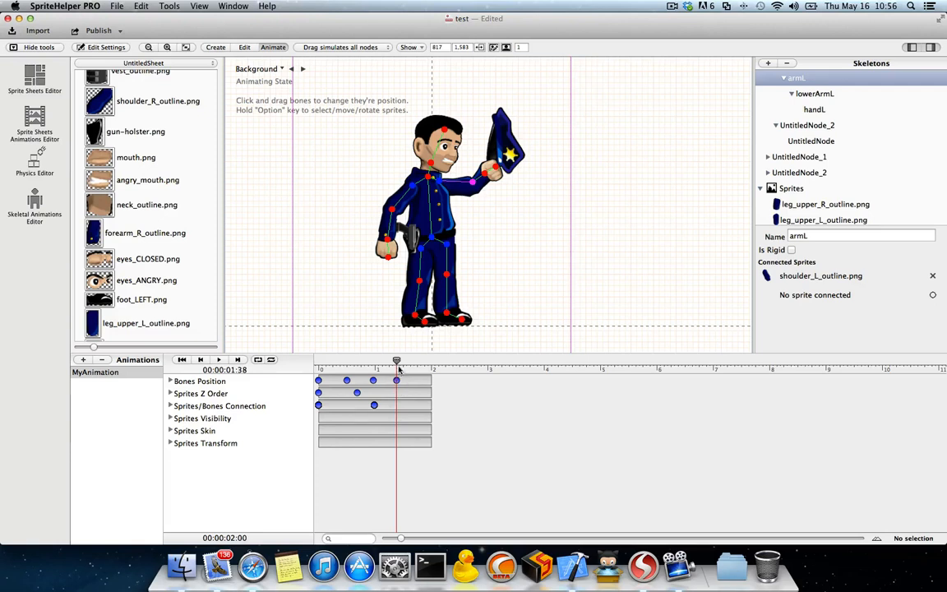
Step: Scrub the playhead between about 0.87 and 1.51 seconds to preview the hat being taken off
left_click_drag(396, 361, 368, 362)
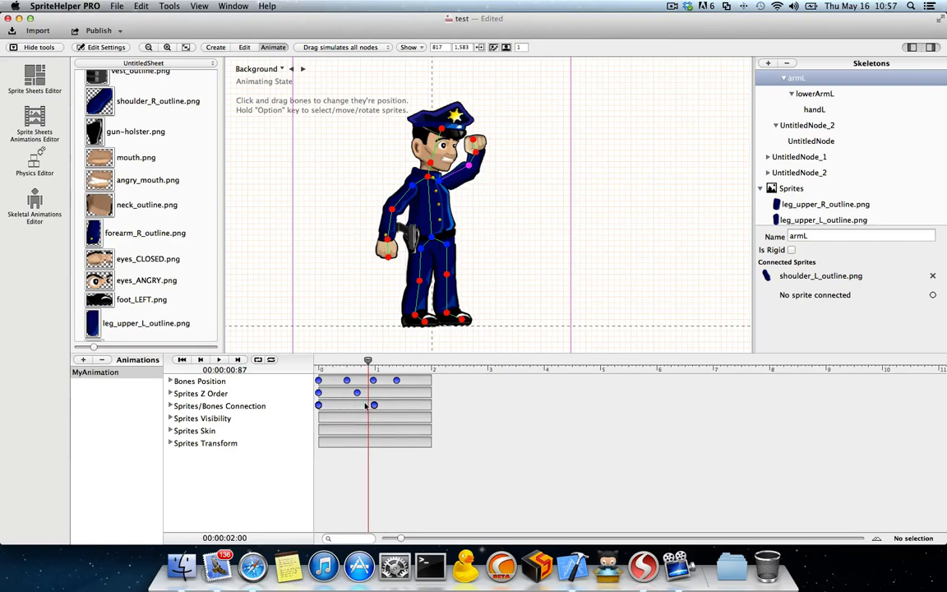
left_click_drag(368, 362, 403, 362)
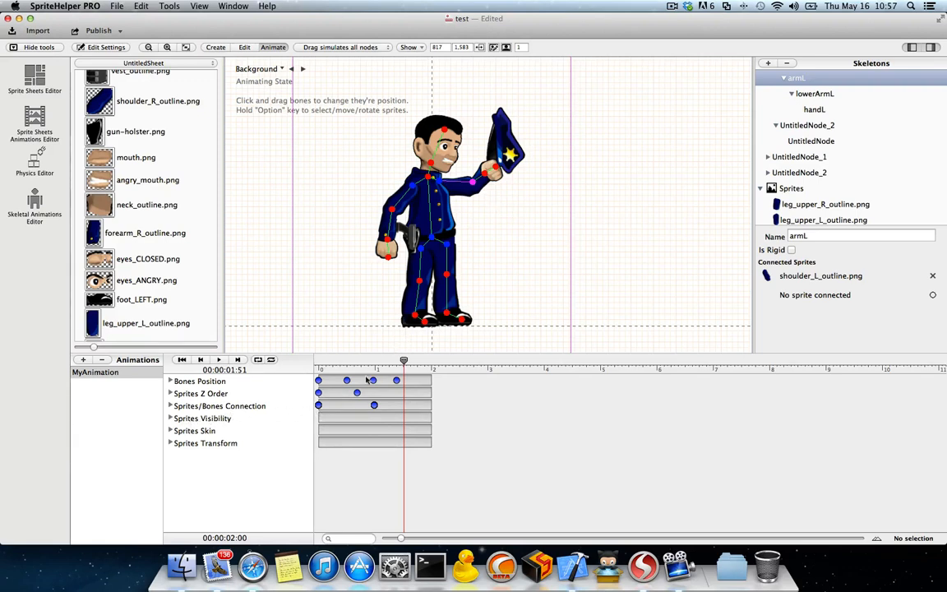
mouse_move(403, 361)
left_mouse_down()
mouse_move(359, 362)
mouse_move(401, 361)
left_mouse_up()
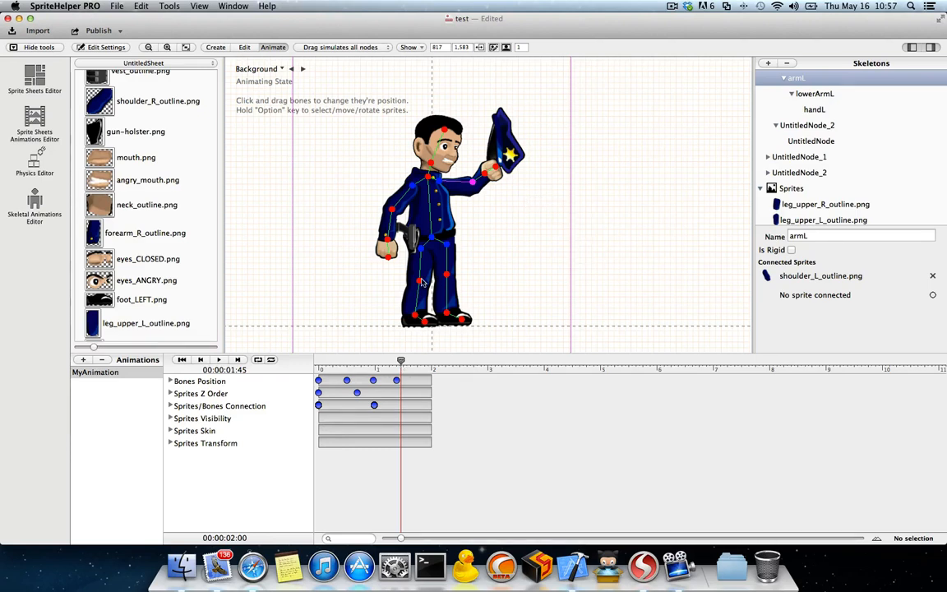
Step: Add a Sprites Visibility keyframe at 0 seconds and another at 1.50 seconds with hat.png hidden
left_click_drag(401, 360, 313, 360)
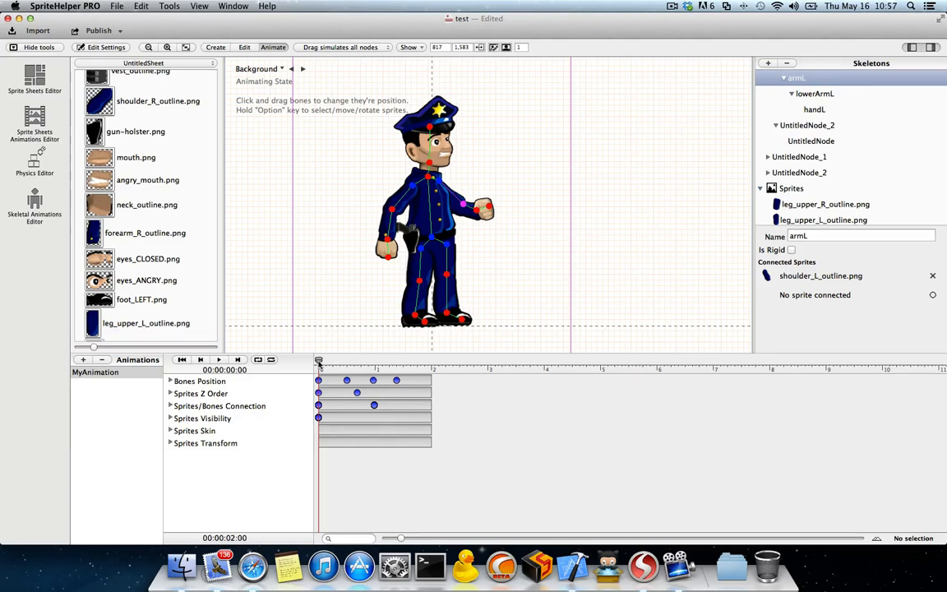
left_click_drag(319, 361, 402, 415)
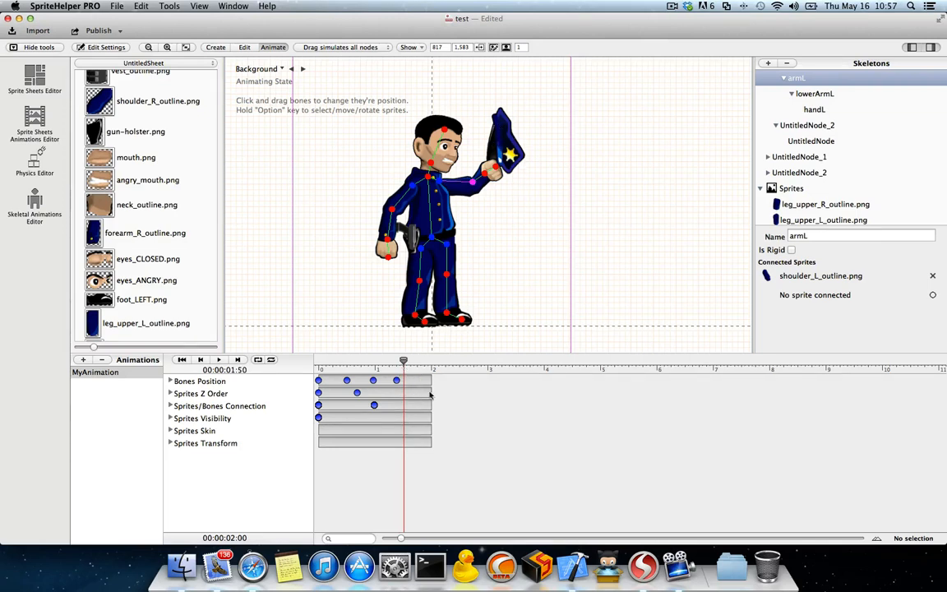
scroll(812, 195, "down", 10)
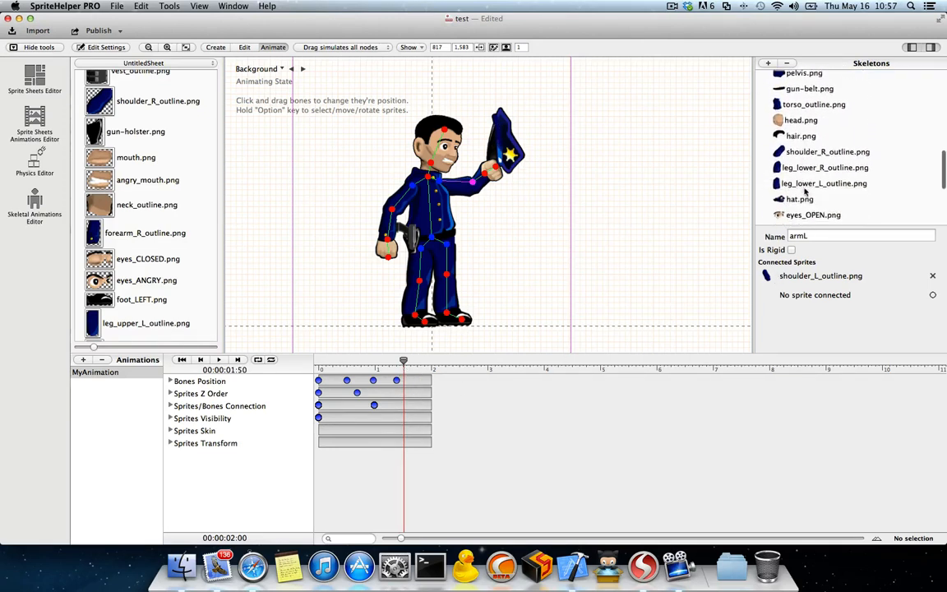
left_click(789, 88)
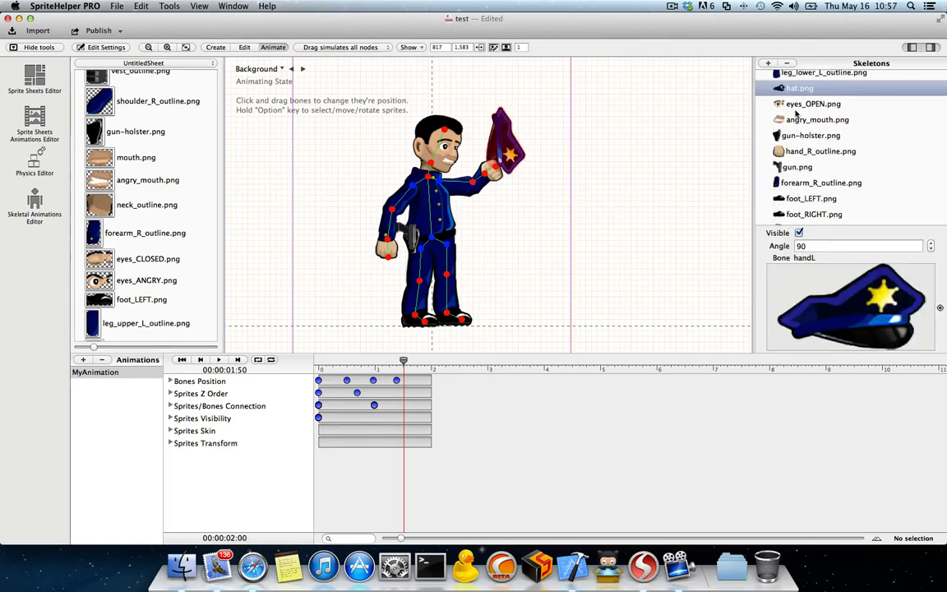
left_click(789, 135)
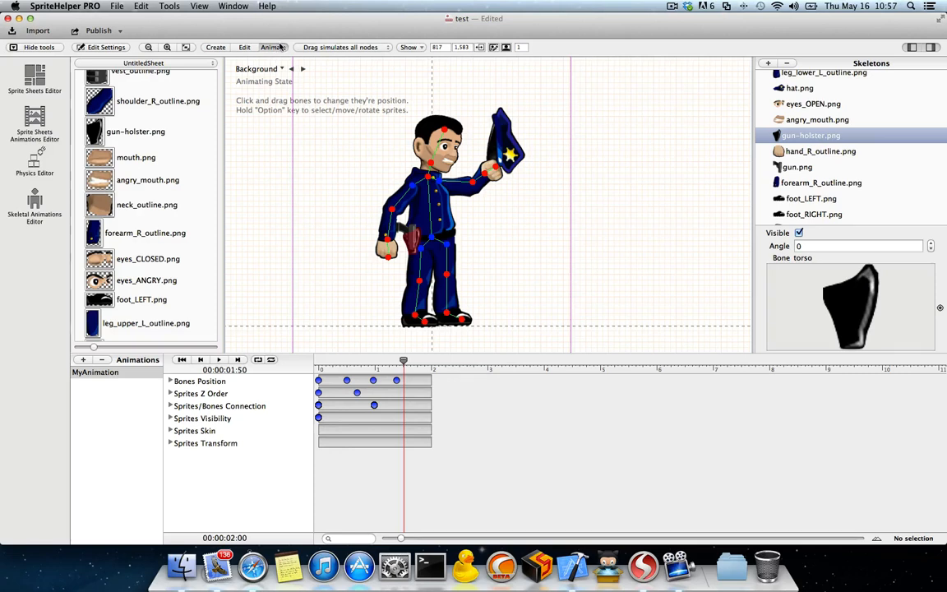
left_click(508, 156)
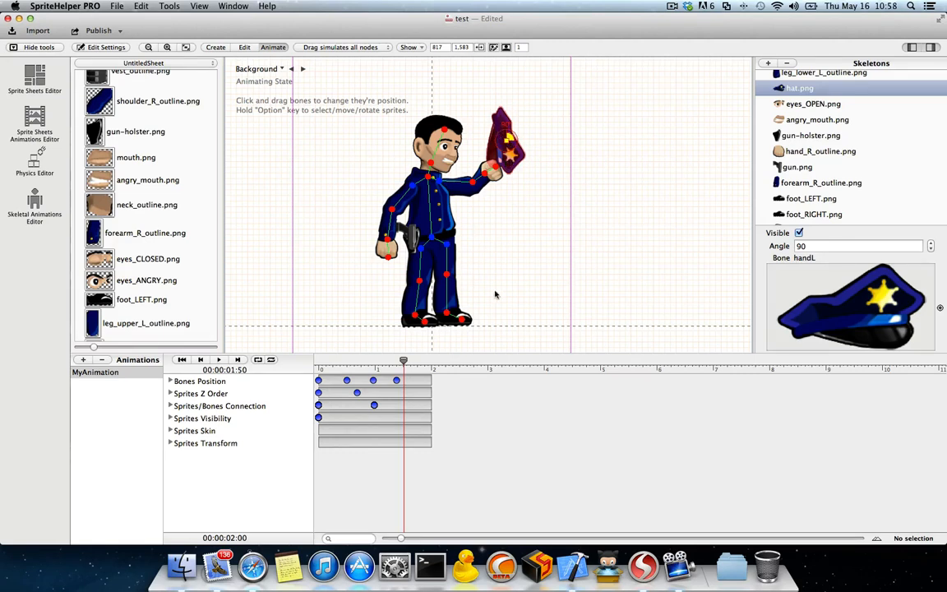
left_click(798, 234)
left_click_drag(403, 362, 349, 362)
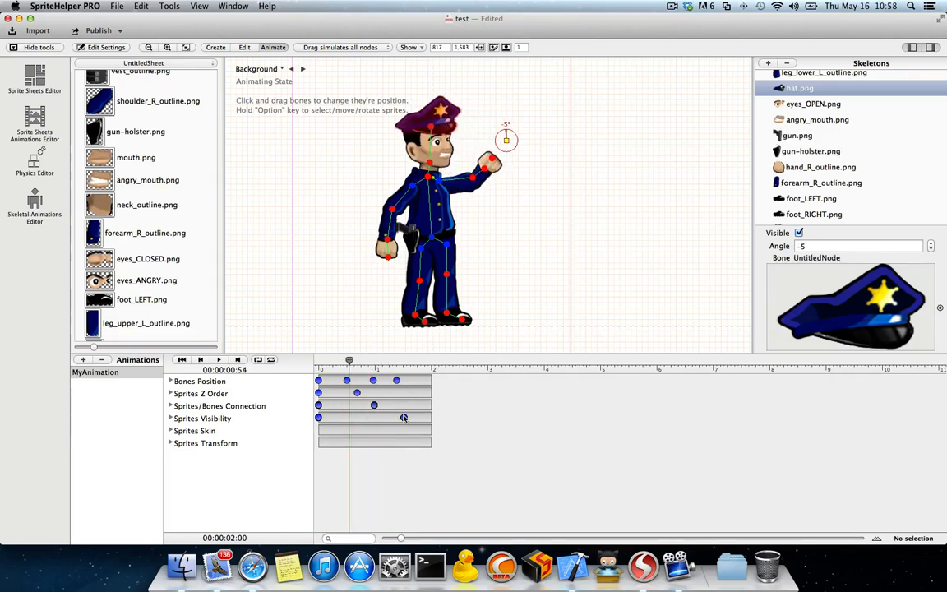
Step: Make hat.png visible again with a Sprites Visibility keyframe at 1.75 seconds, and return the playhead to 0 seconds
left_click_drag(350, 362, 417, 362)
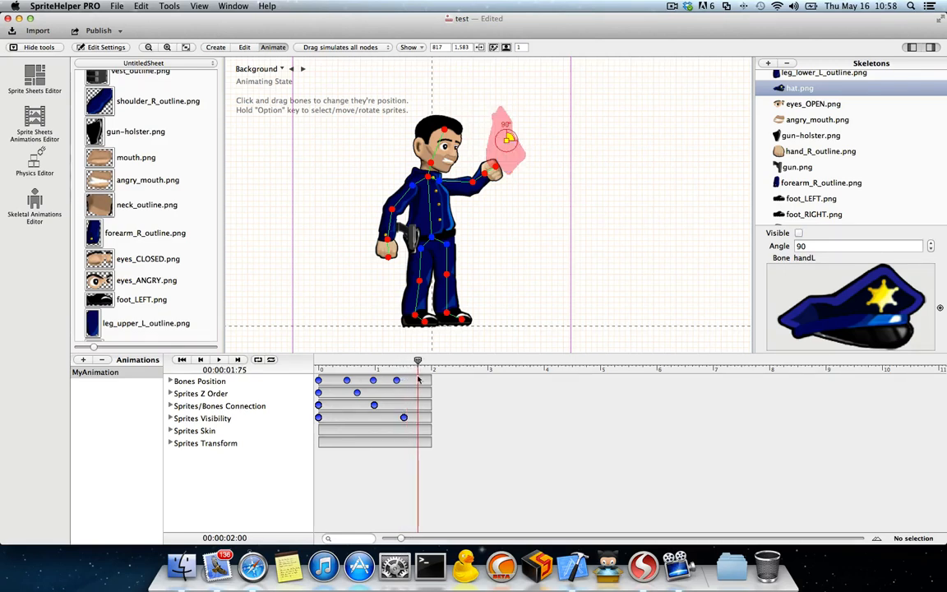
left_click(798, 233)
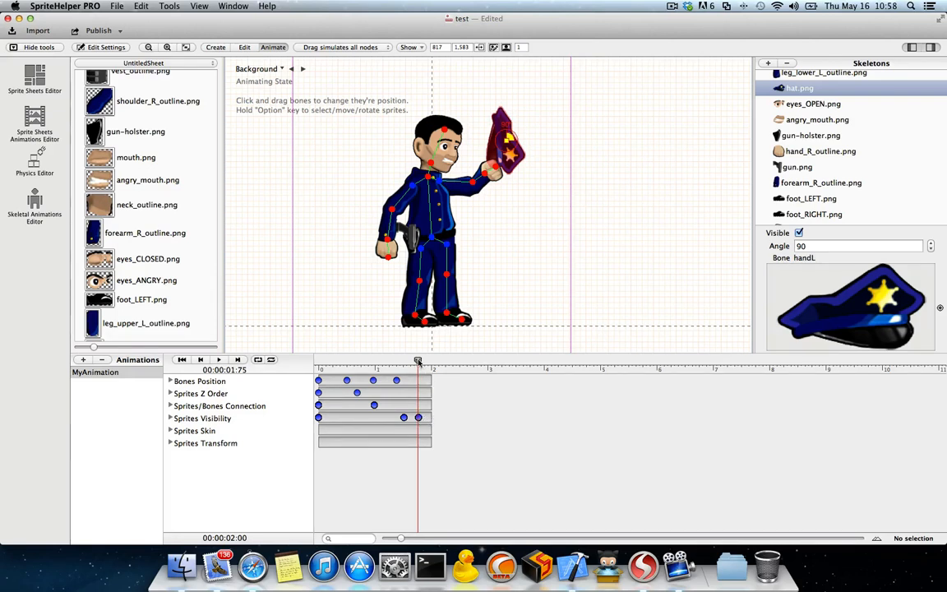
left_click_drag(418, 360, 318, 361)
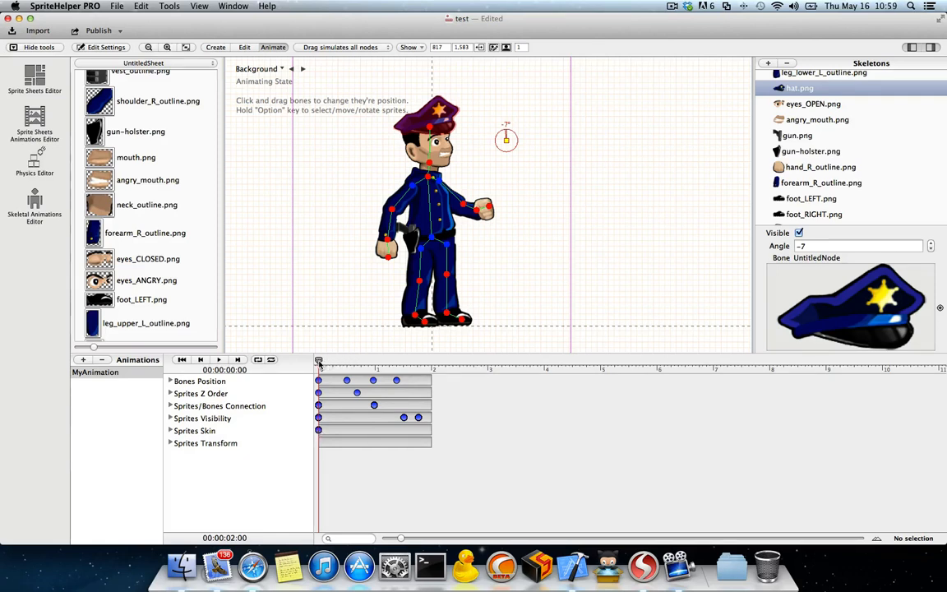
Step: At about 0.97 seconds, change the skin of eyes_OPEN.png to eyes_CLOSED.png and record a Sprites Skin keyframe
left_click_drag(319, 362, 373, 360)
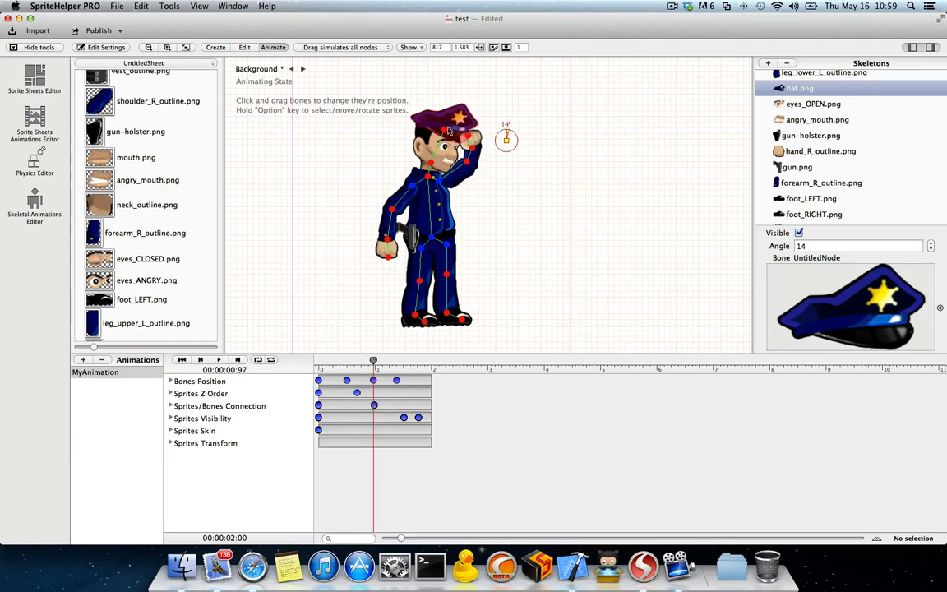
scroll(130, 212, "down", 3)
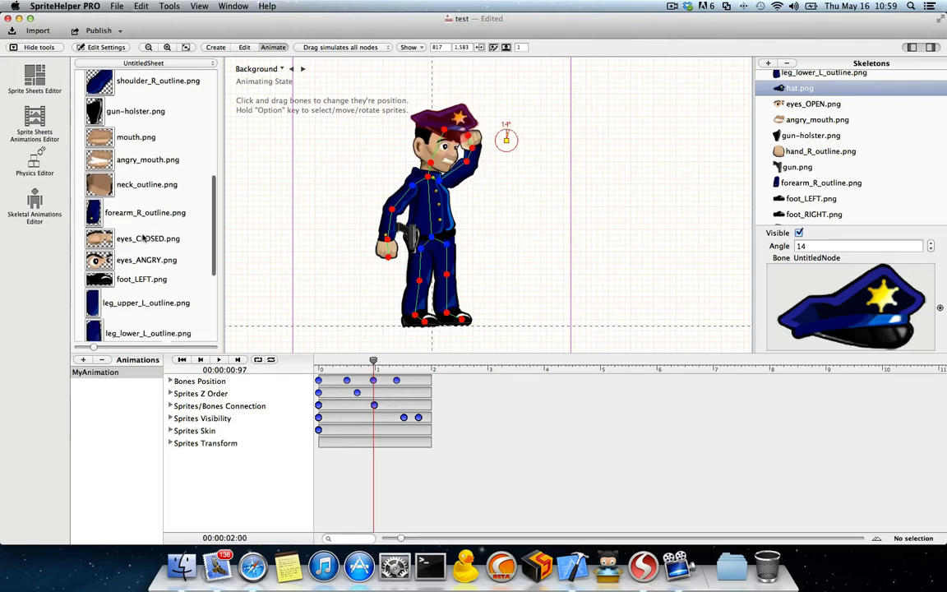
left_click(805, 104)
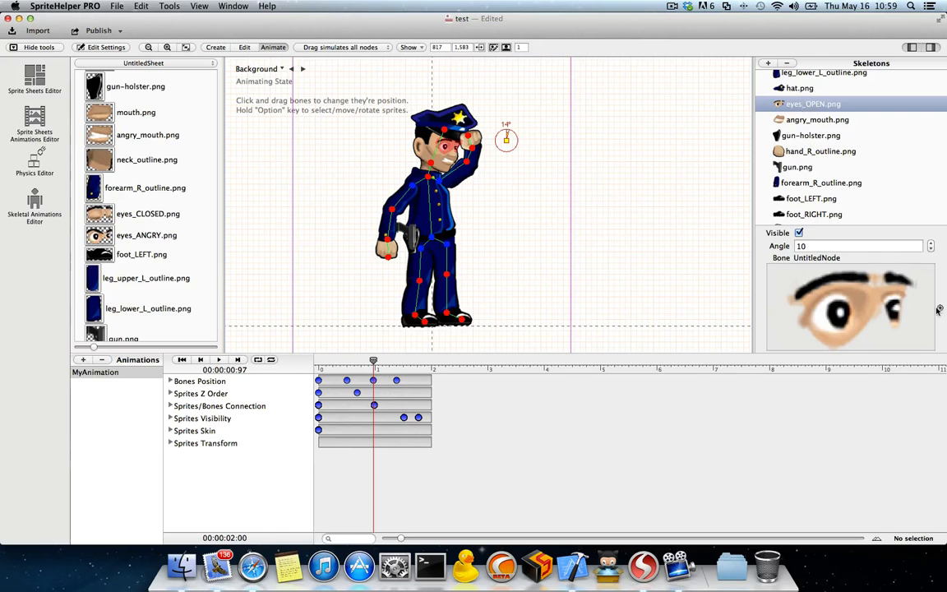
left_click_drag(940, 309, 122, 214)
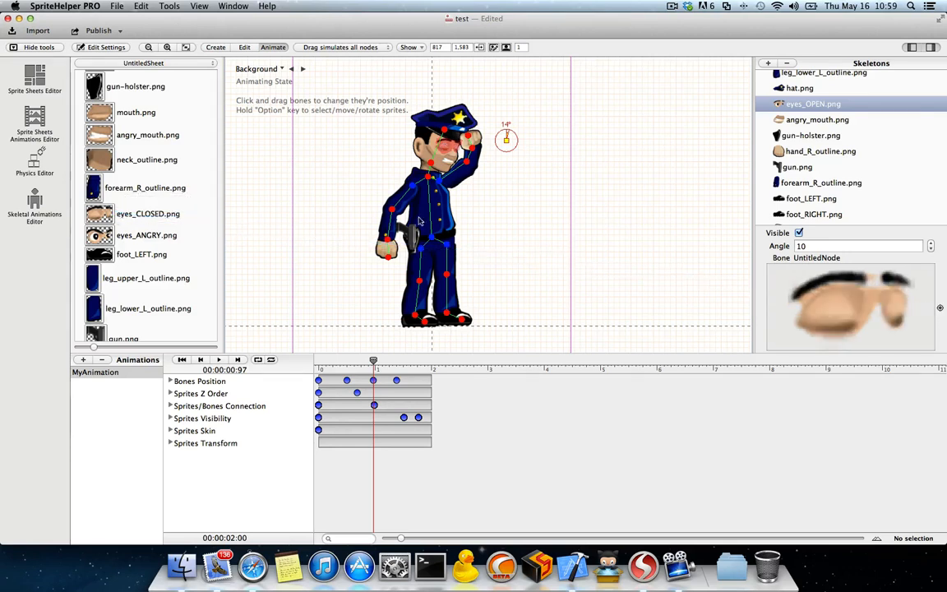
left_click(374, 430)
Step: At 1.33 seconds, change the eyes' skin to eyes_ANGRY.png with a Sprites Skin keyframe, and return the playhead to 0 seconds
left_click_drag(374, 367, 394, 363)
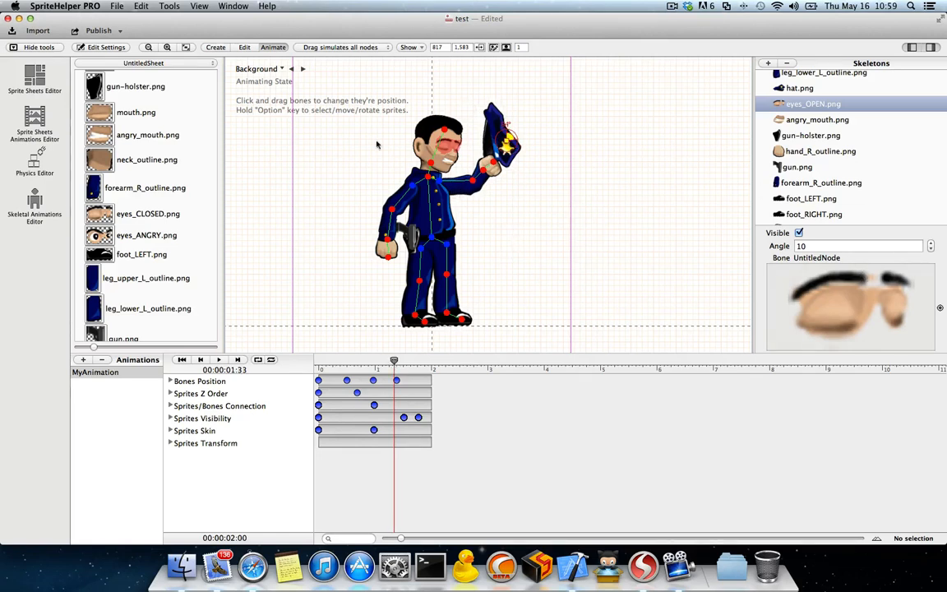
scroll(123, 188, "up", 3)
scroll(116, 189, "down", 4)
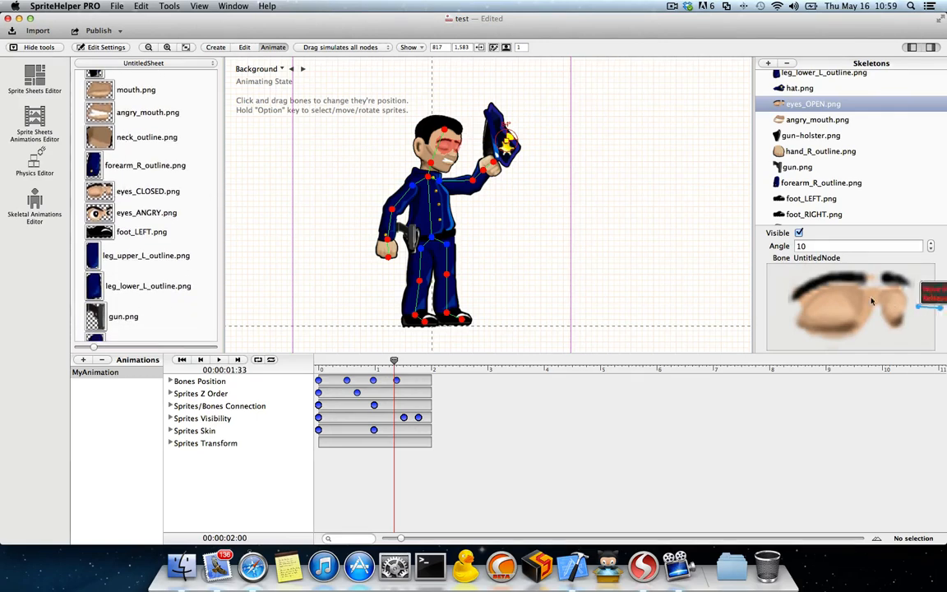
left_click_drag(939, 307, 137, 216)
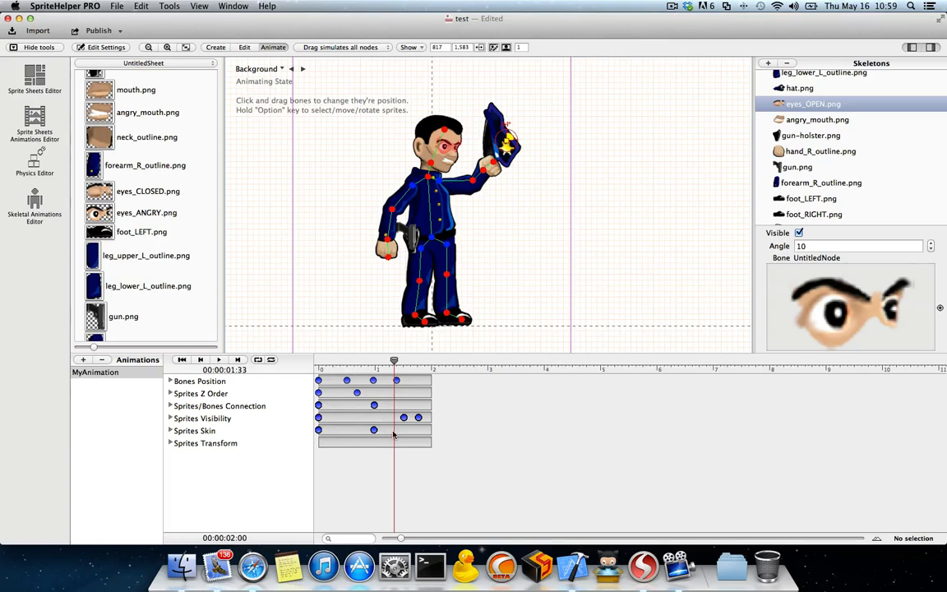
left_click_drag(396, 362, 318, 359)
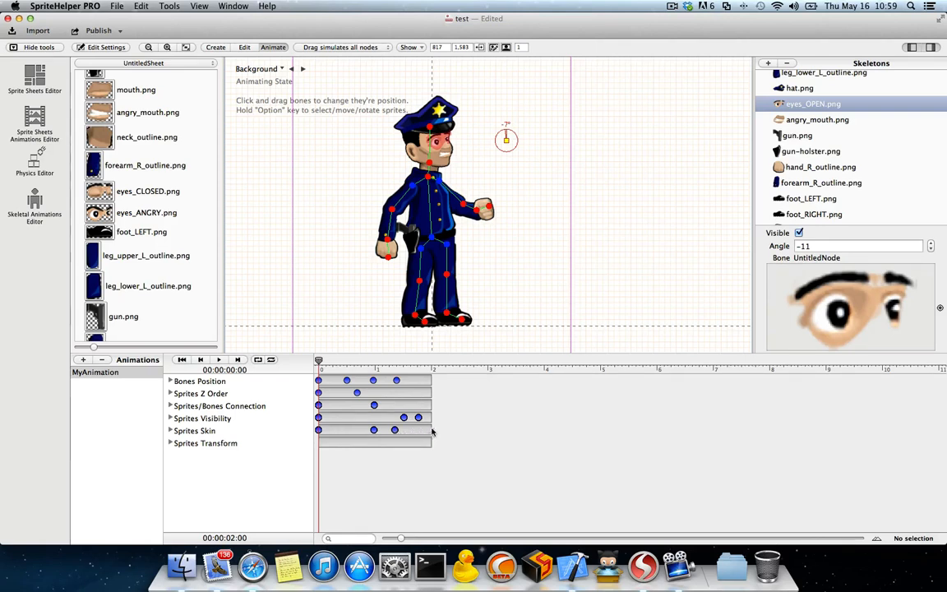
Step: Scrub the playhead between 0 and 2 seconds to review the eye skin changes and the hat's bone connection
left_click_drag(319, 362, 436, 359)
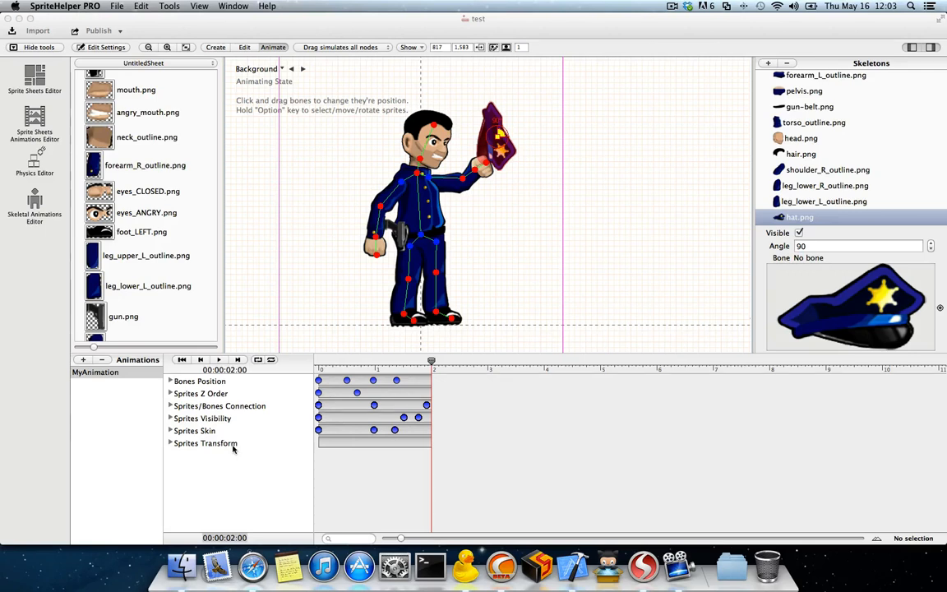
left_click(414, 366)
left_click_drag(433, 362, 318, 362)
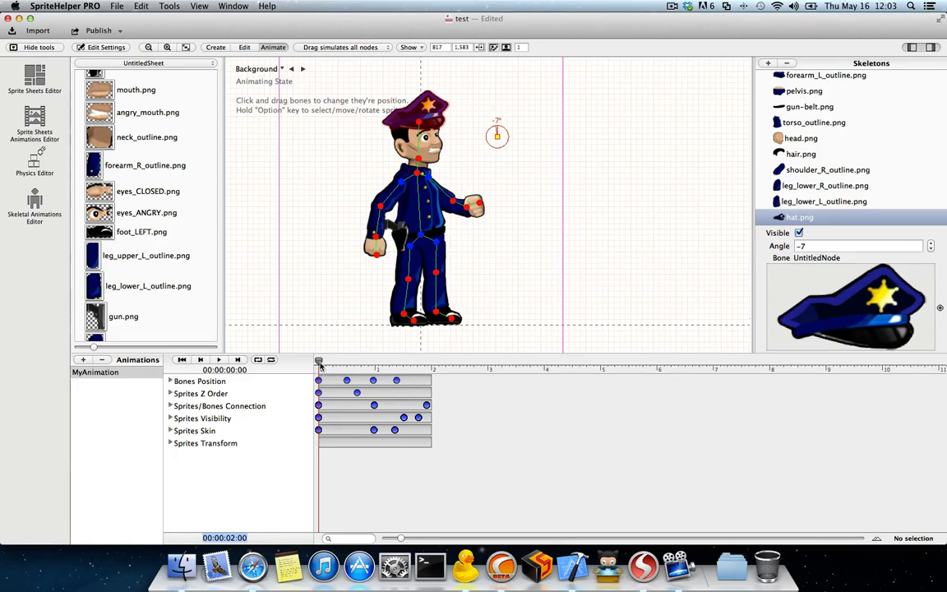
left_click_drag(319, 365, 371, 364)
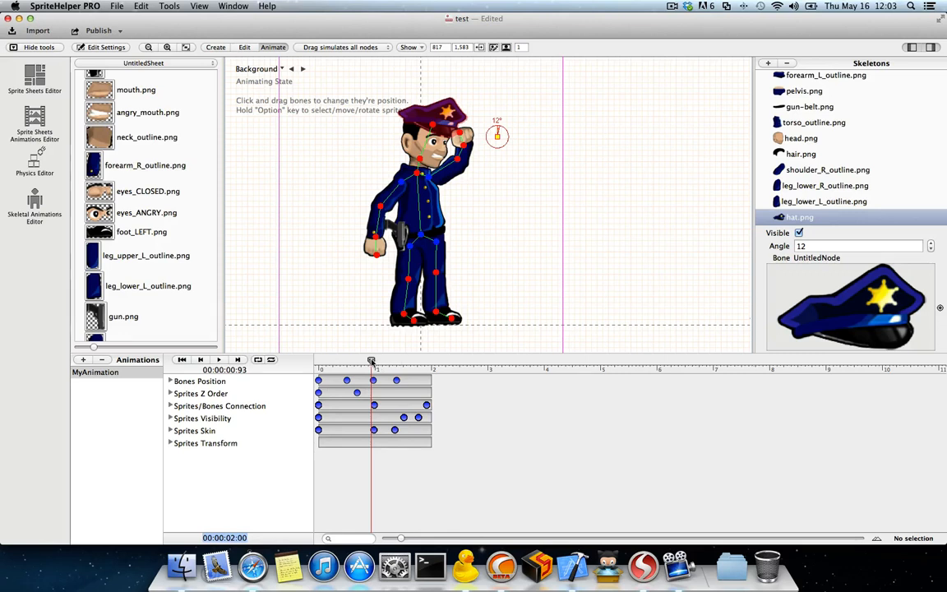
mouse_move(372, 362)
left_mouse_down()
mouse_move(403, 363)
mouse_move(353, 362)
left_mouse_up()
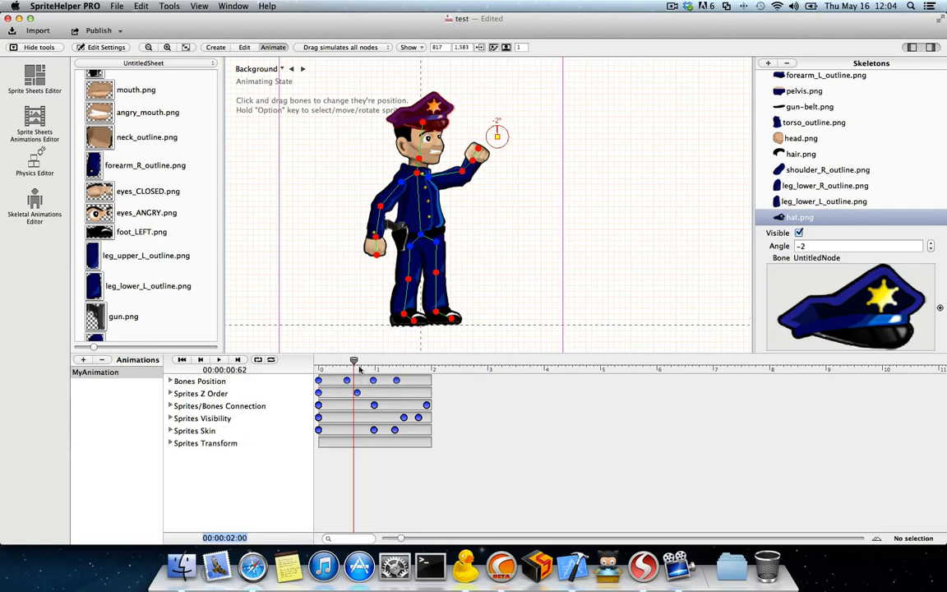
Step: Disconnect hat.png from the handL bone with a Sprites/Bones Connection keyframe at 1.42 seconds, and add a Sprites Transform keyframe at 1.41 seconds
left_click_drag(355, 362, 399, 364)
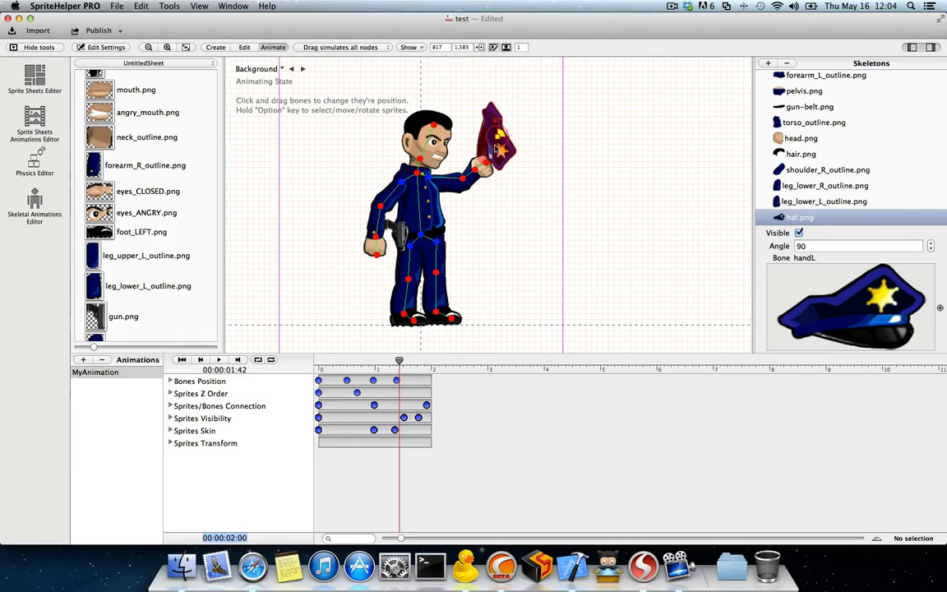
left_click(488, 167)
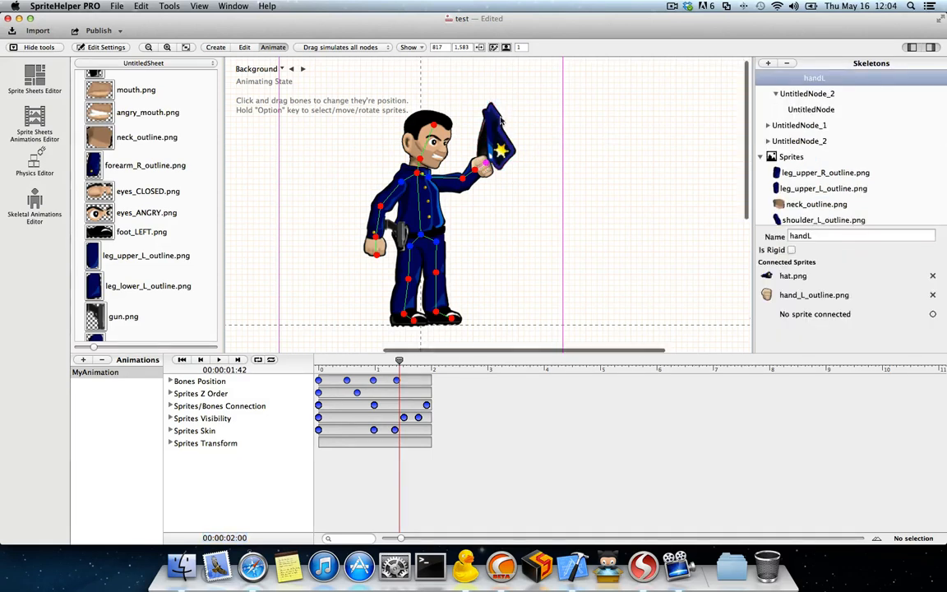
left_click(932, 277)
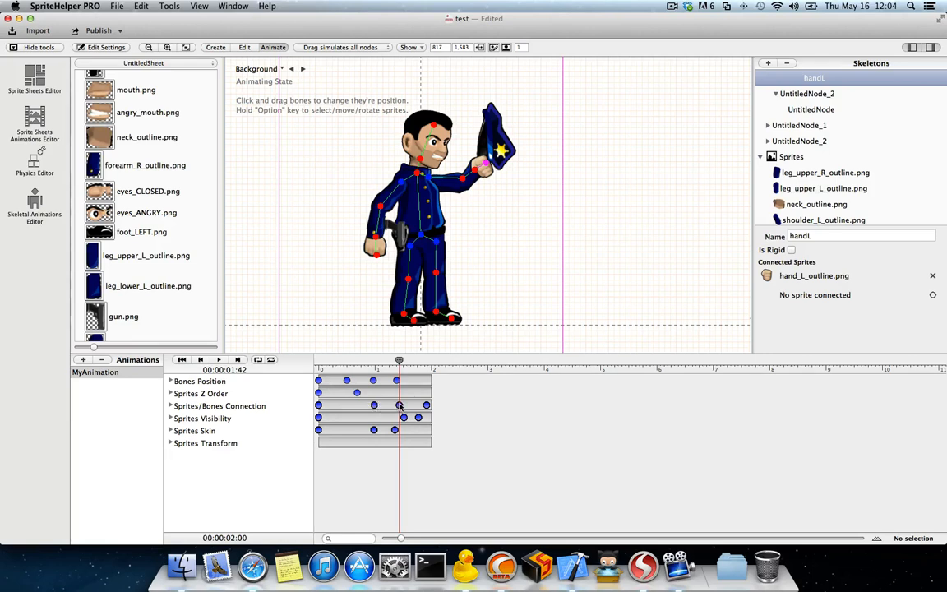
mouse_move(399, 360)
left_mouse_down()
mouse_move(364, 361)
mouse_move(398, 361)
left_mouse_up()
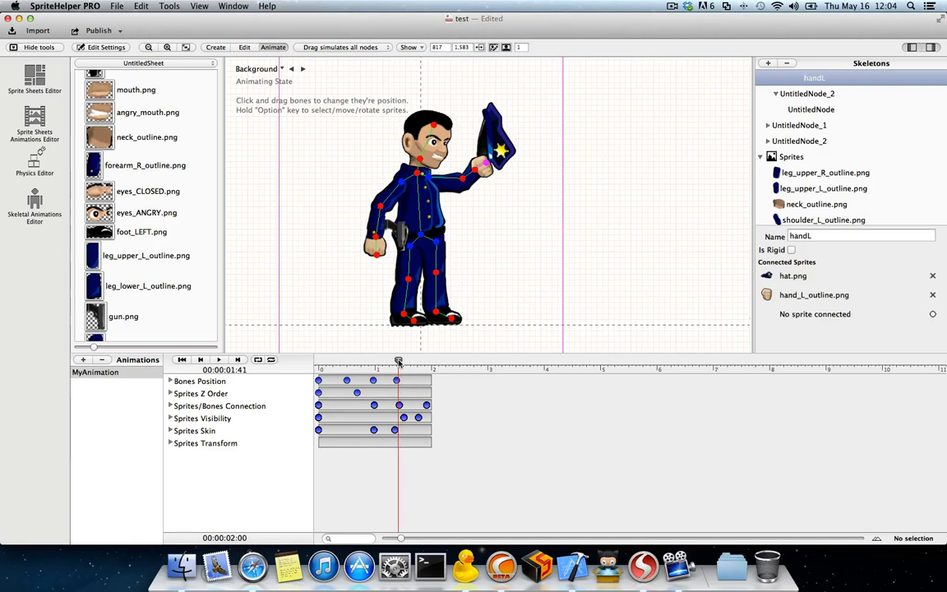
left_click(399, 443)
left_click_drag(399, 361, 424, 362)
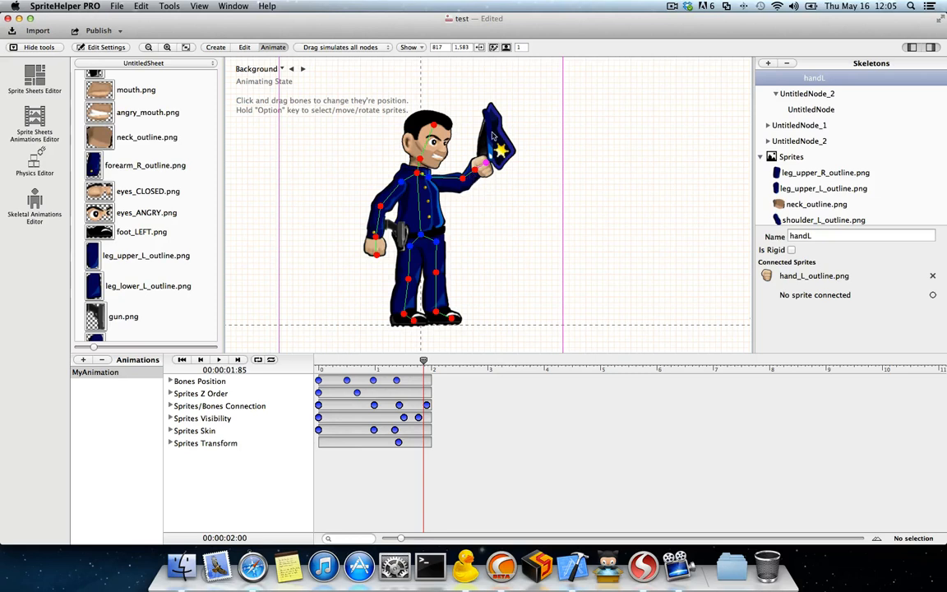
Step: Delete the Sprites/Bones Connection keyframe at 1.42 seconds and the Sprites Transform keyframe at 1.41 seconds
right_click(399, 405)
left_click(422, 411)
right_click(398, 443)
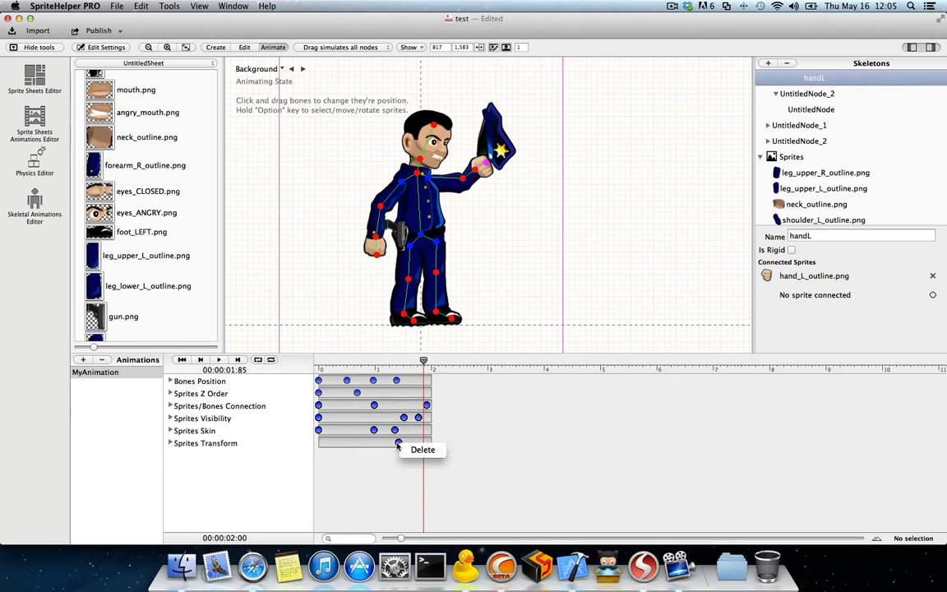
left_click(421, 451)
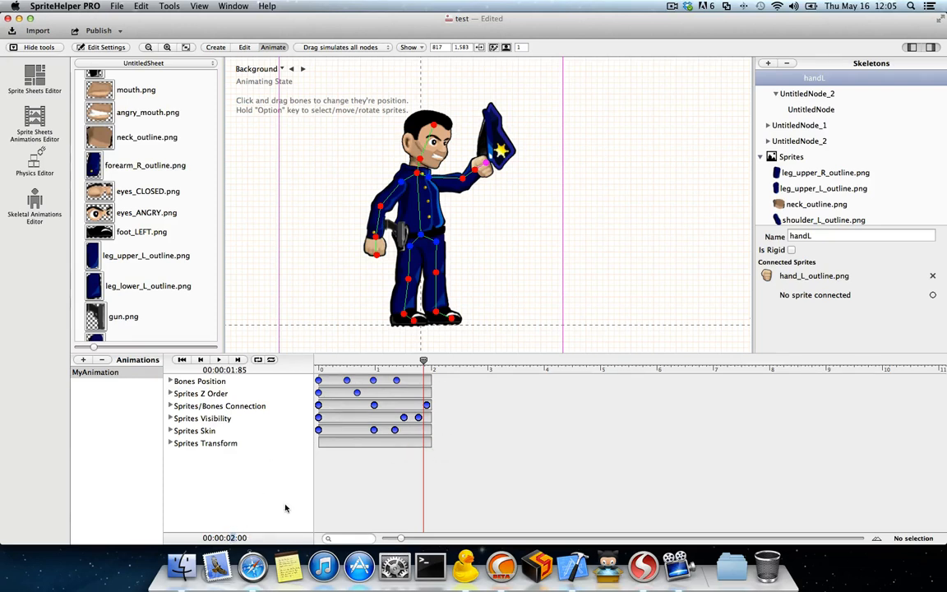
Step: Set the animation's duration to 3 seconds and add a Sprites Transform keyframe at about 1.93 seconds, alongside the last connection keyframe
type("3")
key("Return")
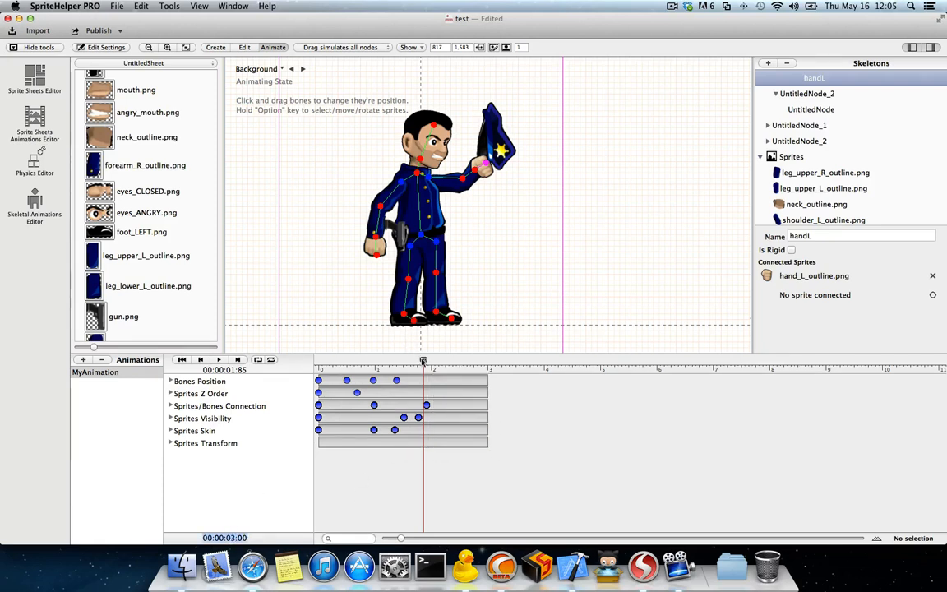
mouse_move(423, 361)
left_mouse_down()
mouse_move(382, 362)
mouse_move(428, 362)
left_mouse_up()
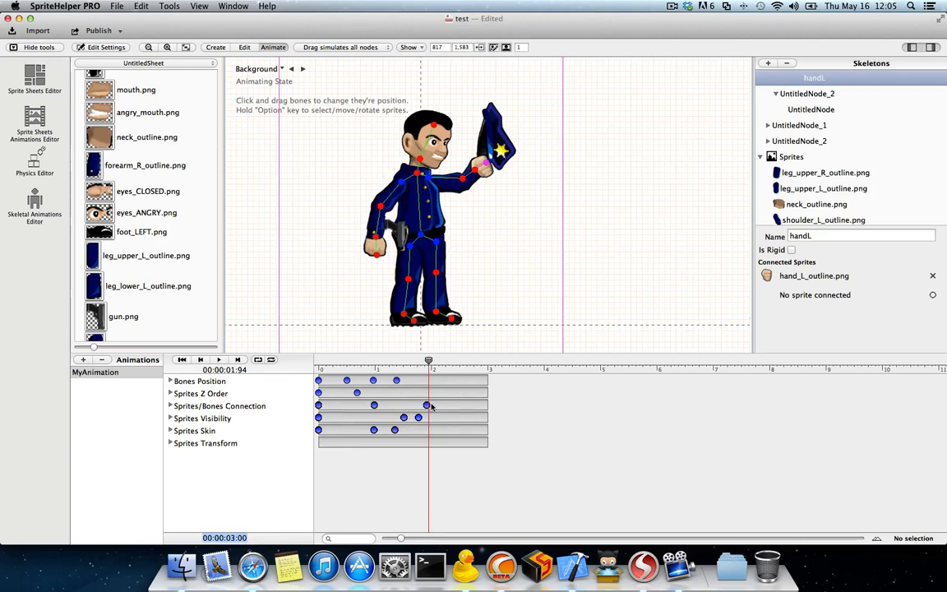
left_click_drag(429, 361, 436, 362)
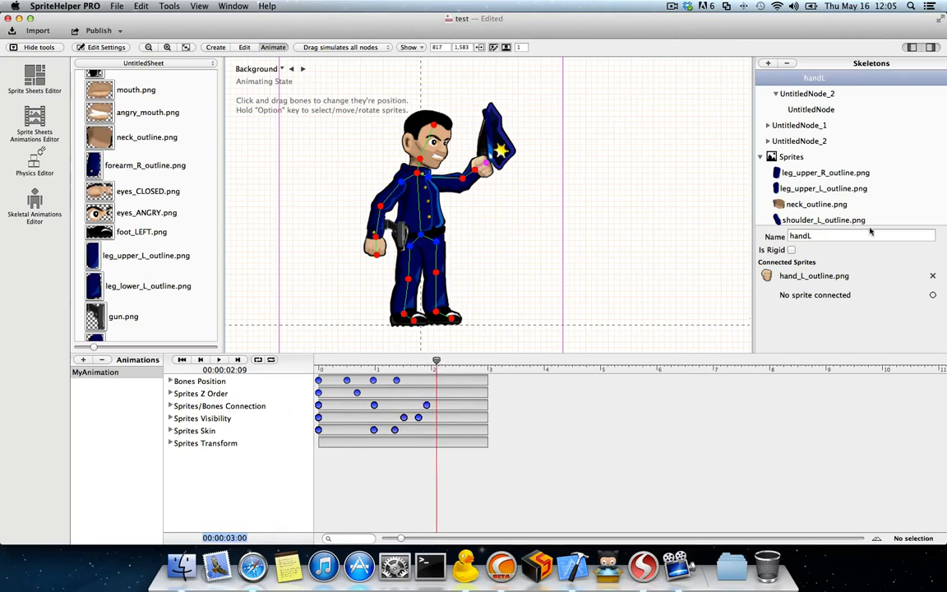
left_click(490, 201)
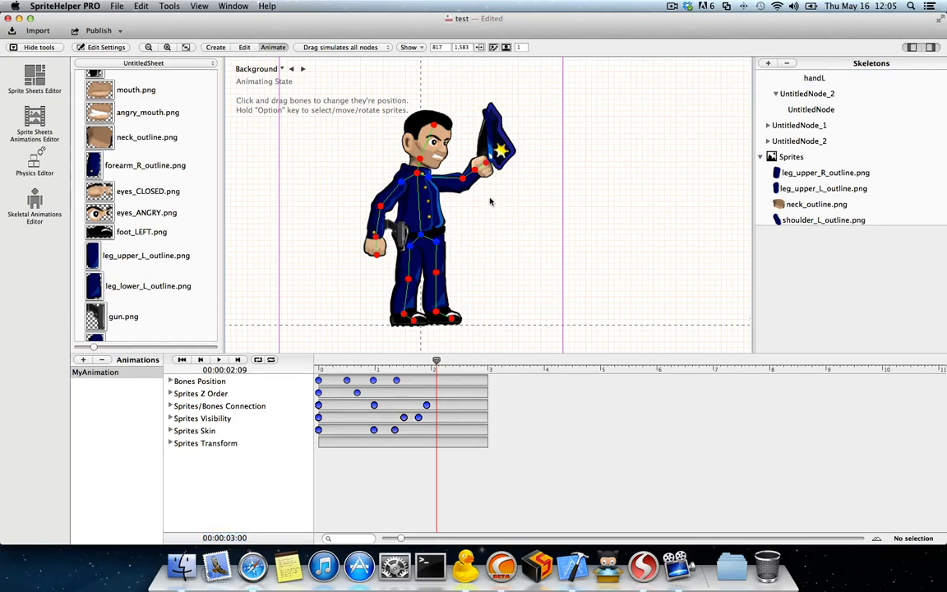
left_click(487, 167)
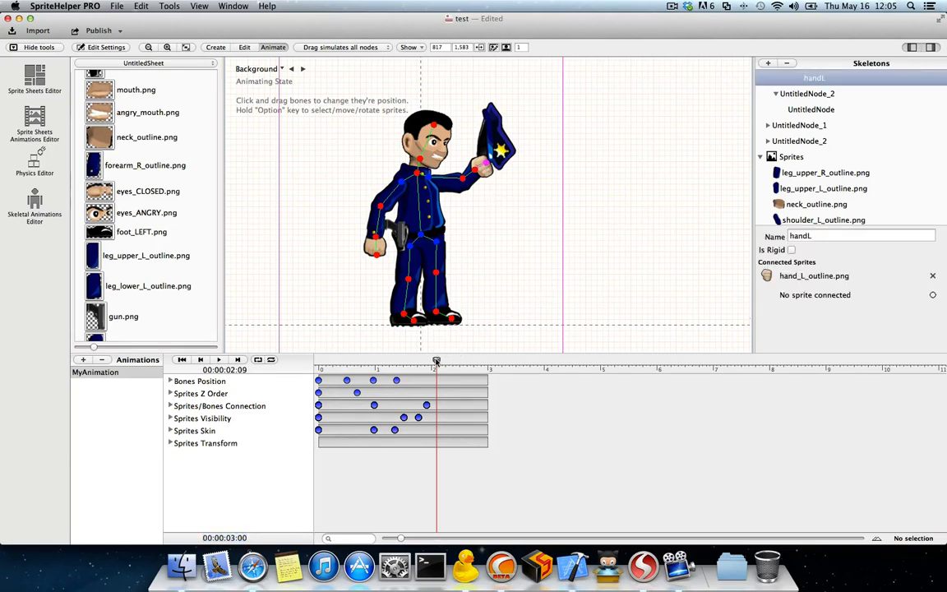
mouse_move(436, 361)
left_mouse_down()
mouse_move(365, 362)
mouse_move(429, 362)
left_mouse_up()
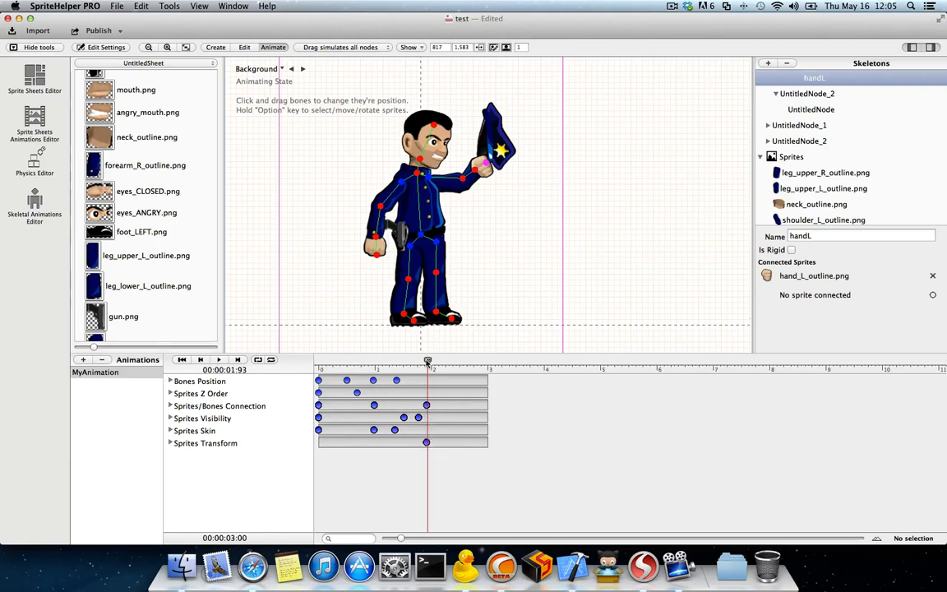
Step: At about 2.43 seconds, rotate the unattached hat.png to about 270 degrees and record a Sprites Transform keyframe
left_click_drag(427, 361, 456, 362)
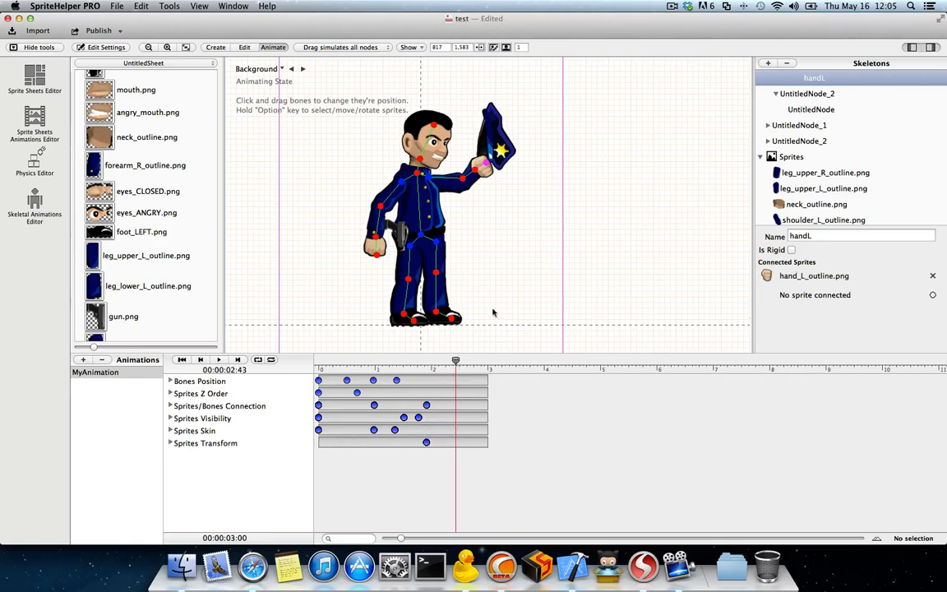
left_click(498, 141)
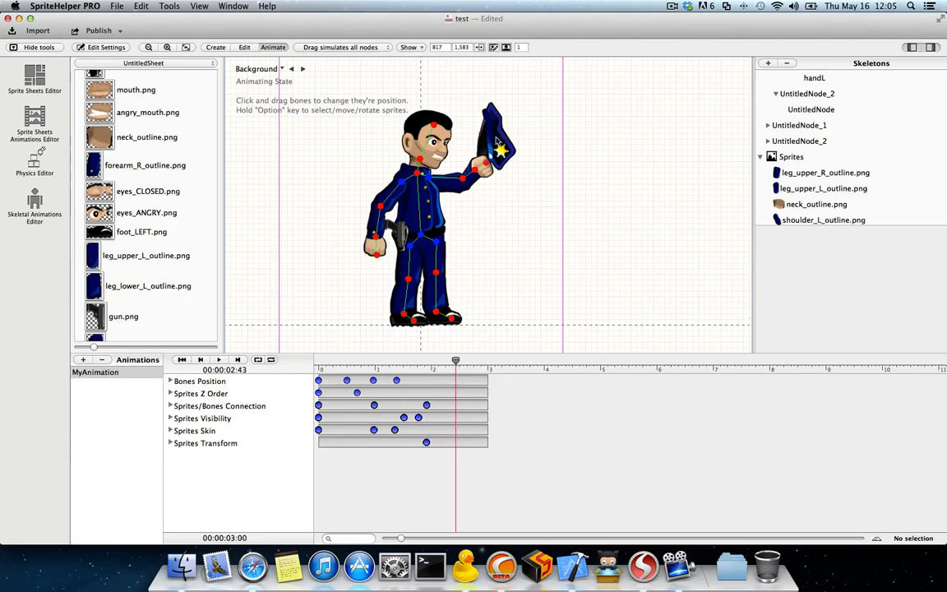
left_click(492, 129, "alt")
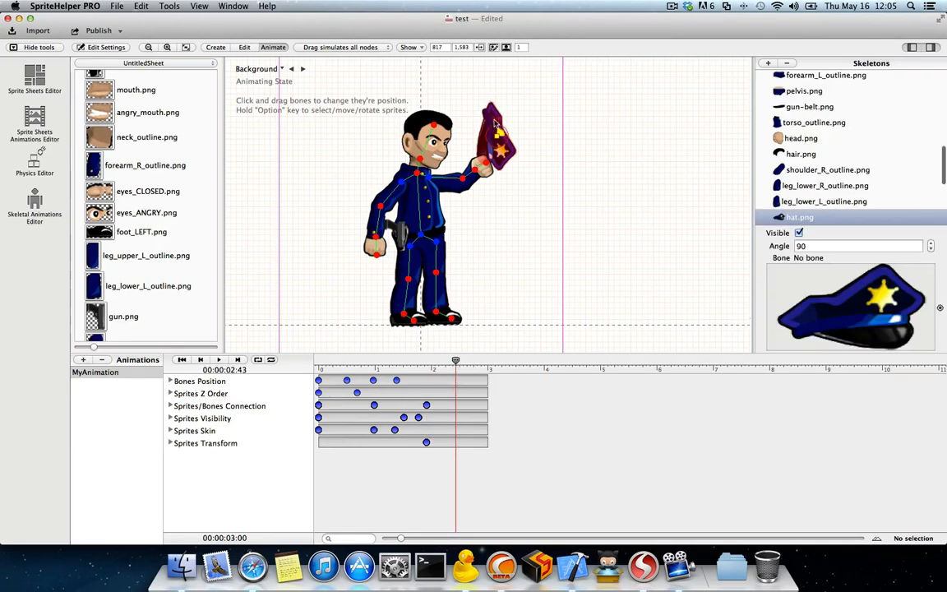
mouse_move(503, 134)
left_mouse_down()
mouse_move(493, 121)
mouse_move(513, 133)
mouse_move(506, 140)
left_mouse_up()
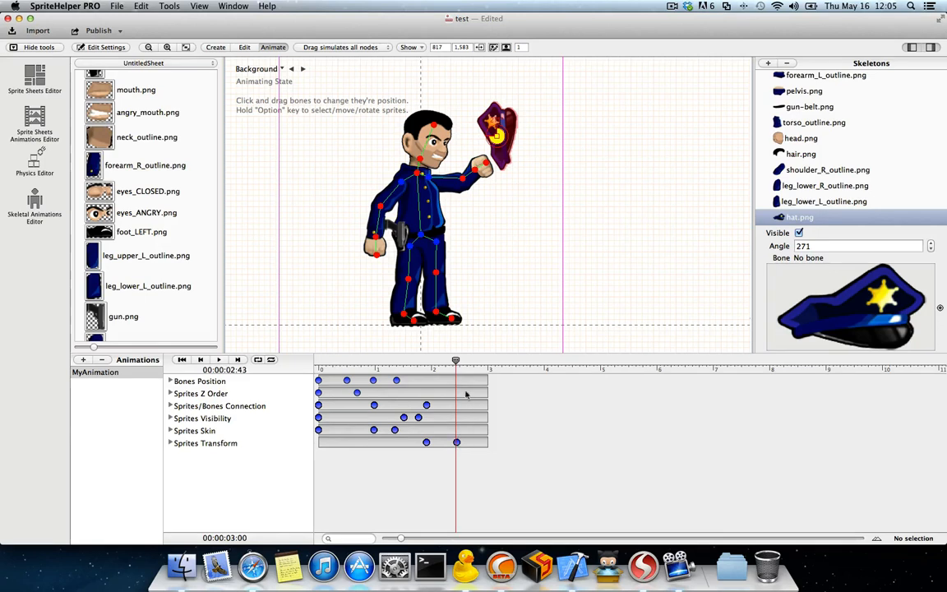
mouse_move(455, 362)
left_mouse_down()
mouse_move(332, 363)
mouse_move(460, 362)
left_mouse_up()
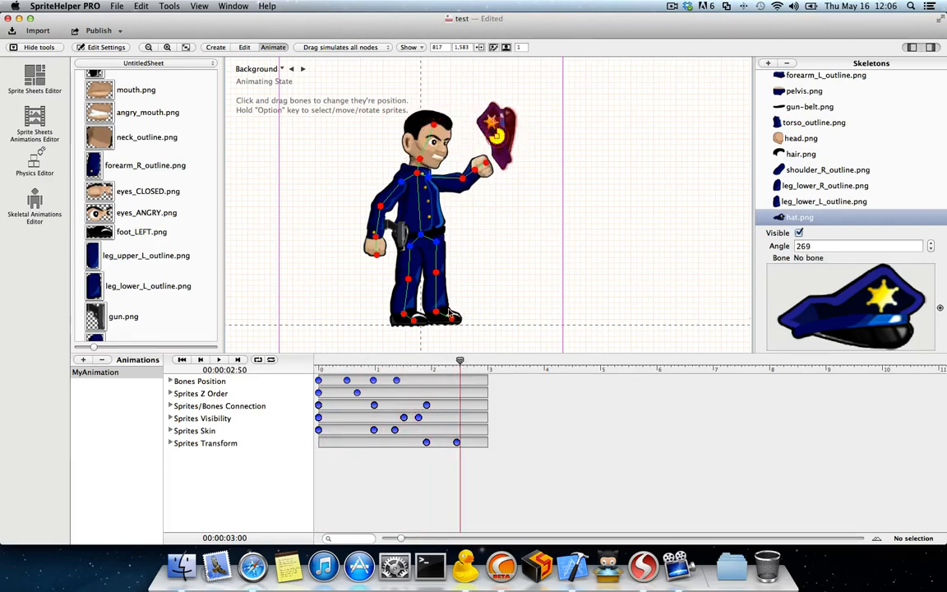
Step: Open Officer.shdoc from the RES_Skeletons_LoadTest folder and reposition its window over the test document
left_click(117, 6)
left_click(124, 31)
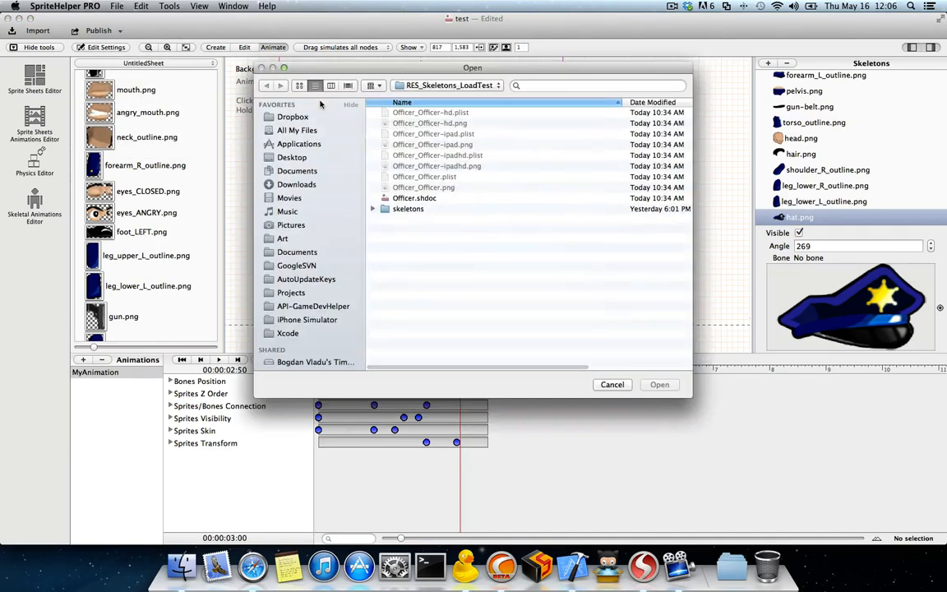
left_click(419, 198)
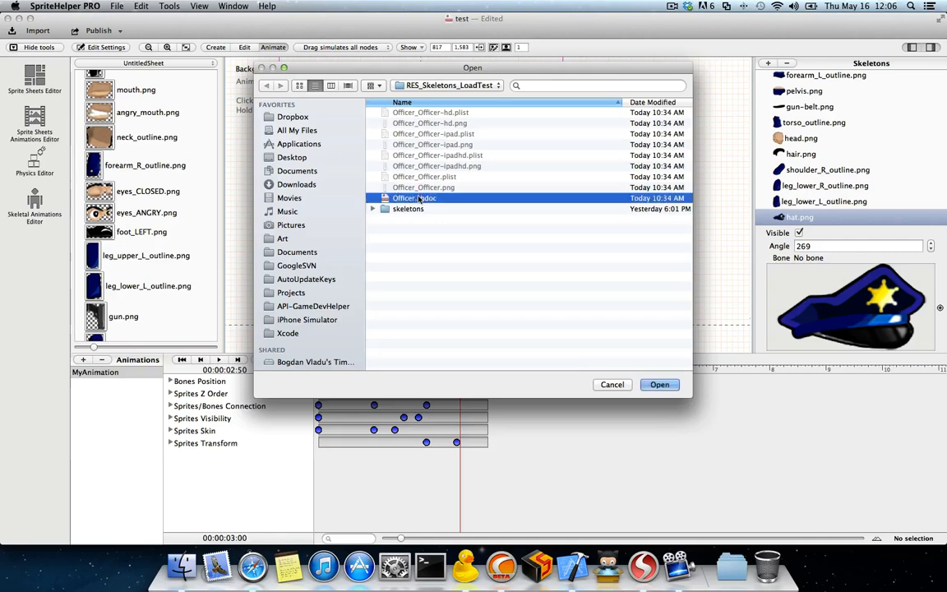
left_click(659, 385)
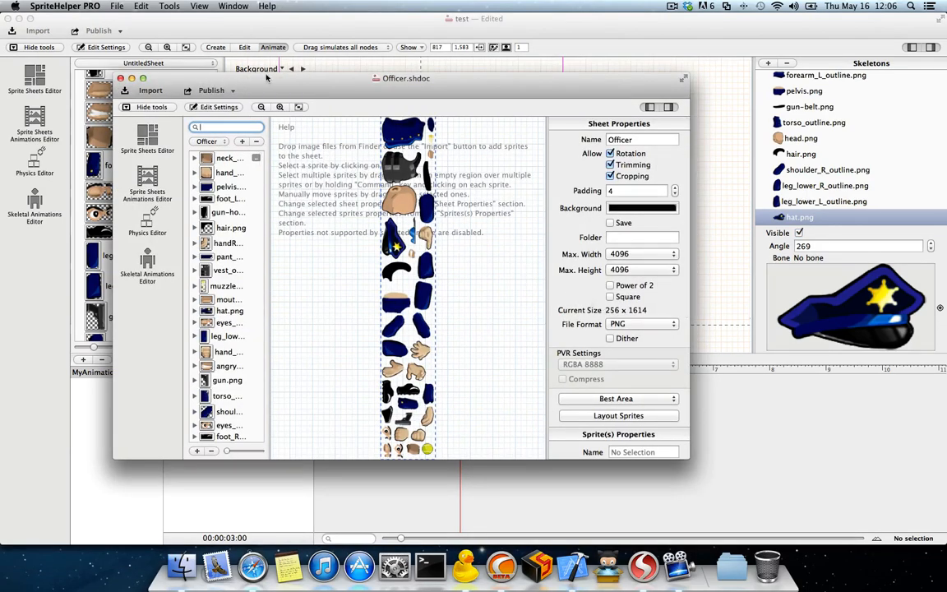
left_click_drag(287, 79, 399, 129)
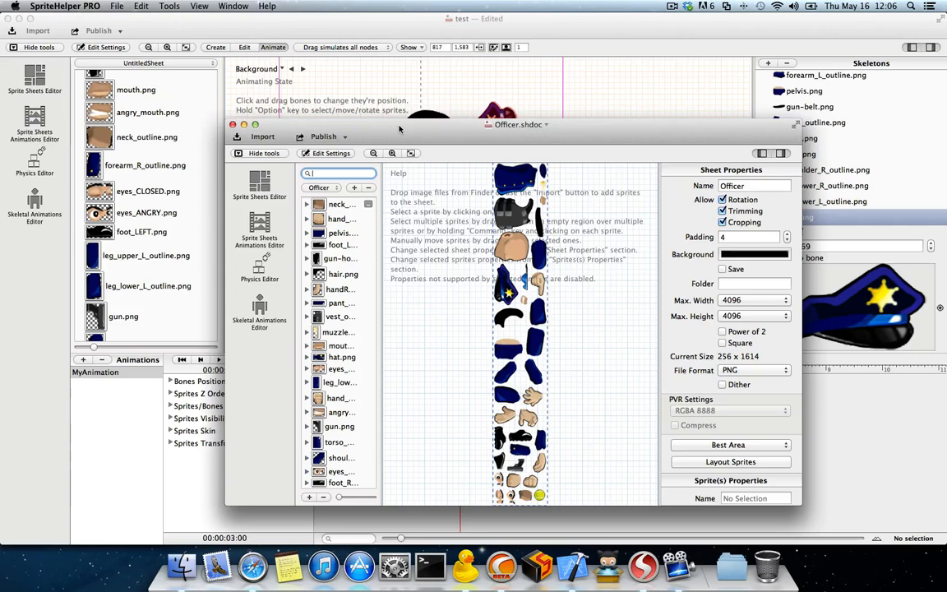
left_click_drag(415, 129, 315, 101)
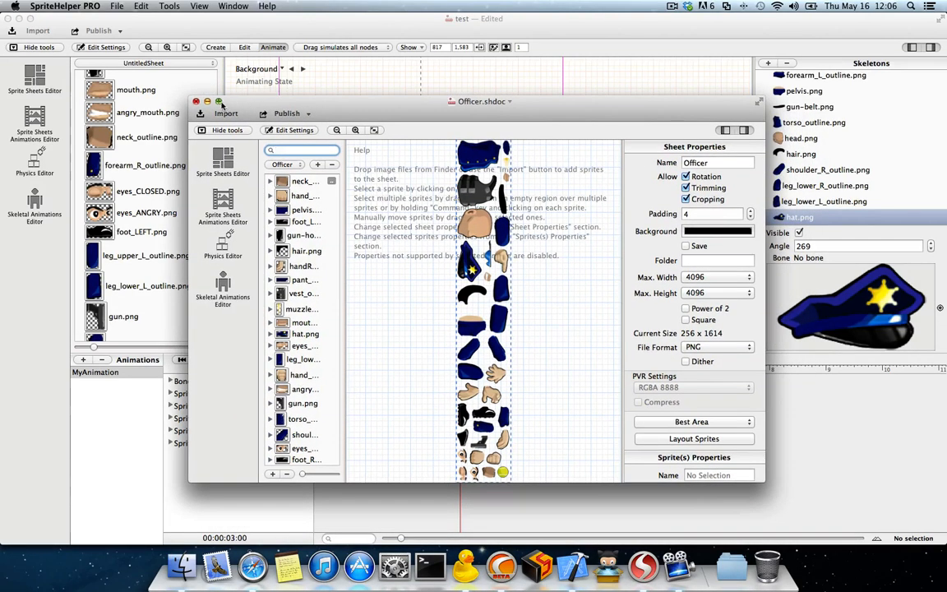
Step: Show Officer.shdoc in the Skeletal Animations Editor, select the Officer skeleton to list its animations, and enlarge the document window
left_click(223, 292)
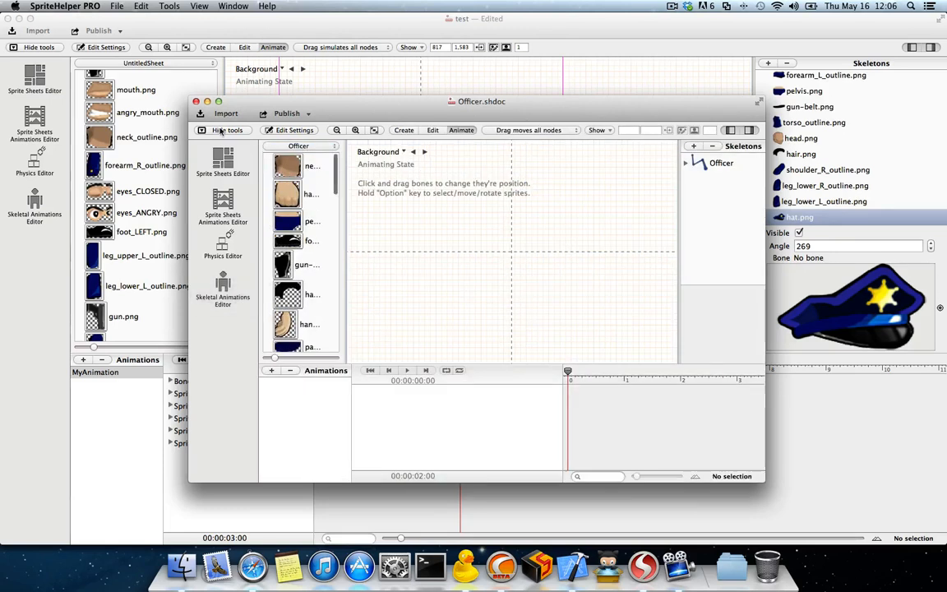
left_click(722, 162)
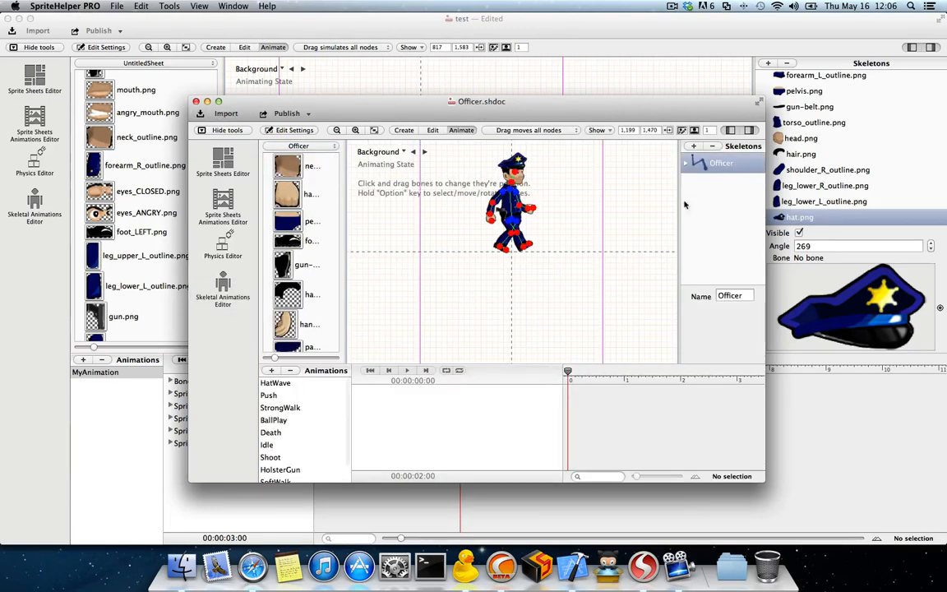
scroll(308, 396, "down", 3)
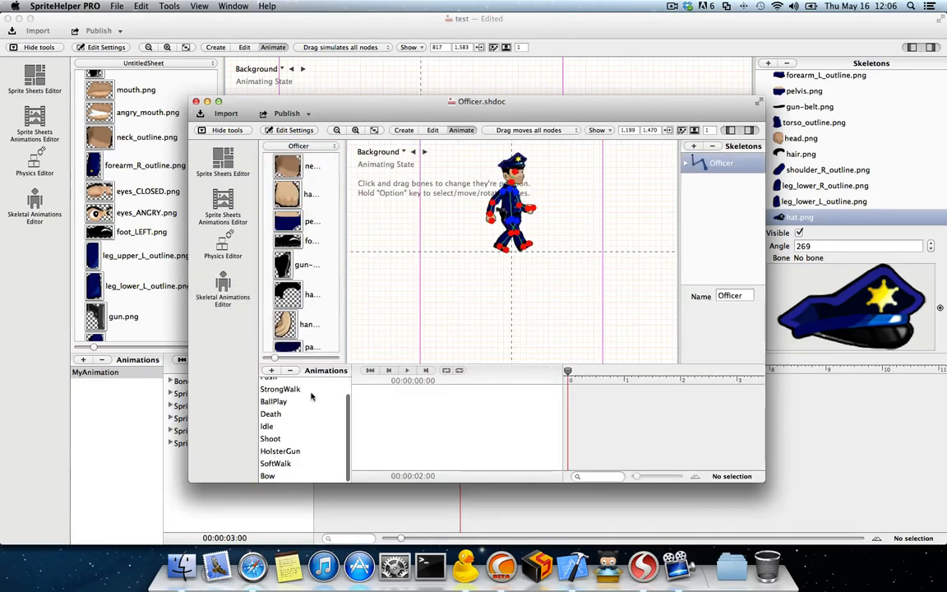
scroll(313, 396, "up", 3)
left_click(218, 101)
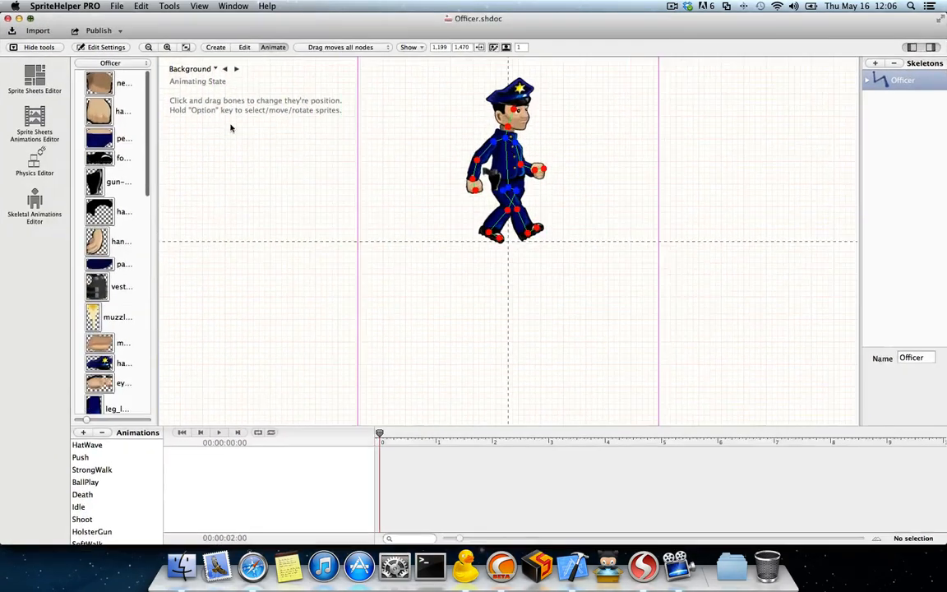
left_click(31, 18)
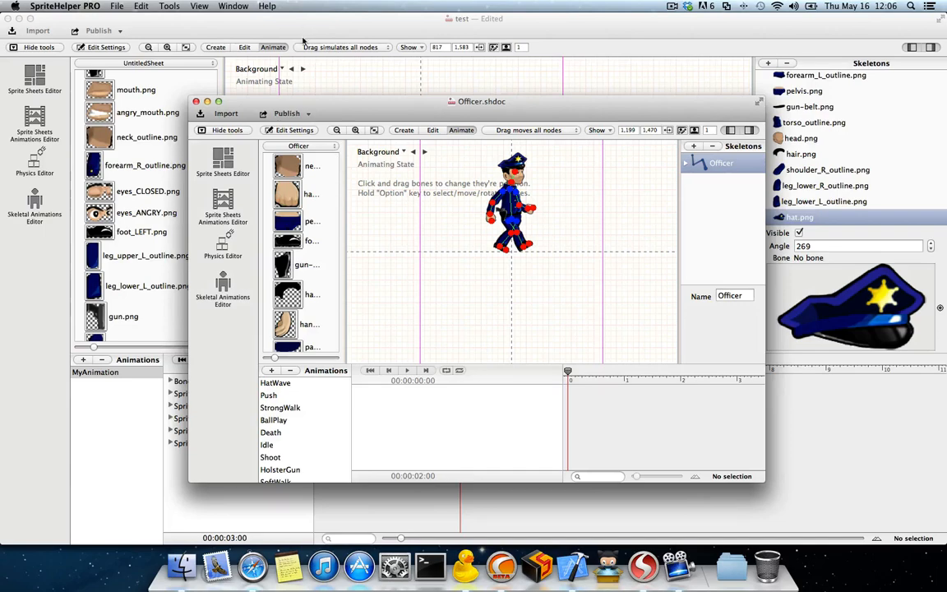
left_click_drag(333, 105, 312, 102)
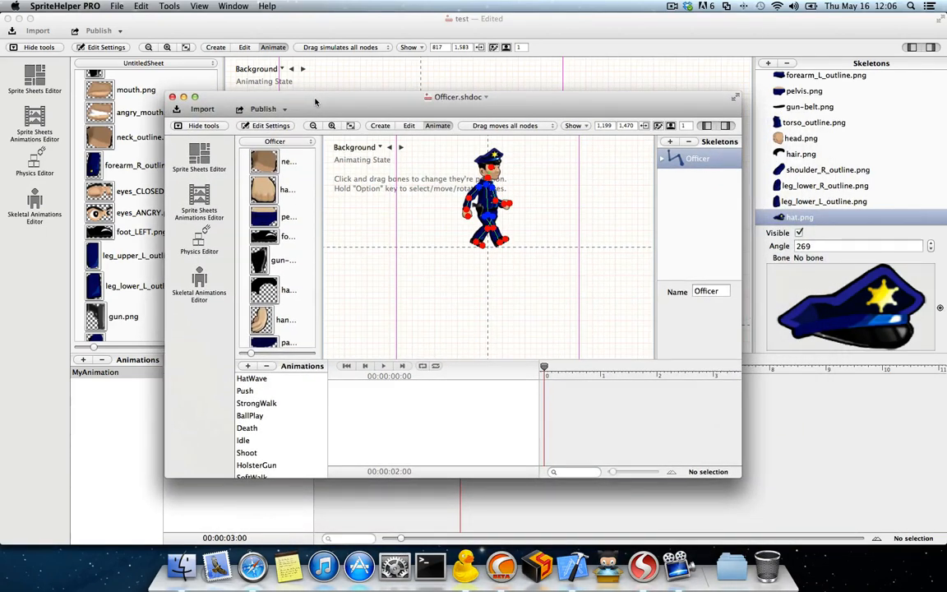
left_click(195, 97)
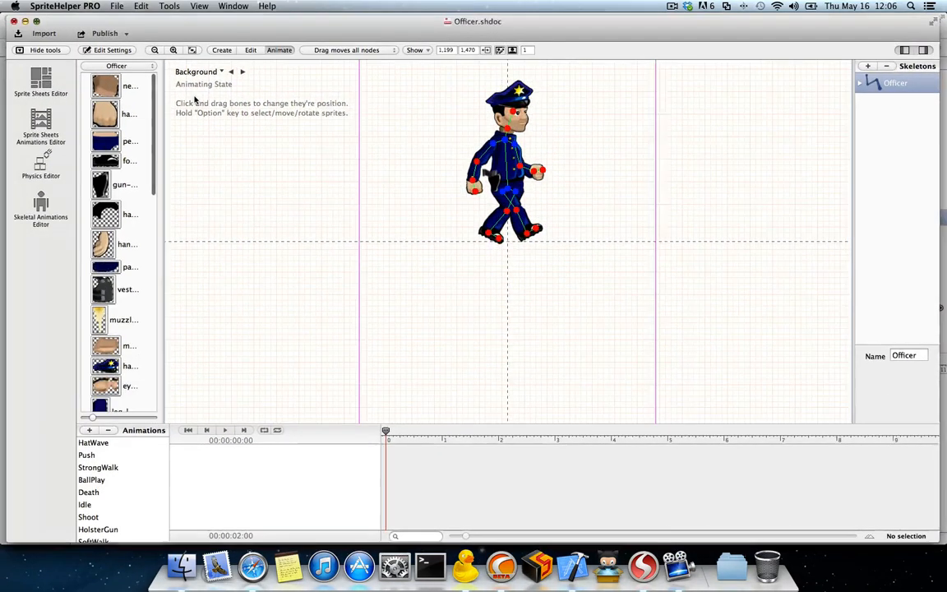
Step: Play the Officer's HatWave, Push and StrongWalk animations in turn on the enlarged character
left_click(100, 448)
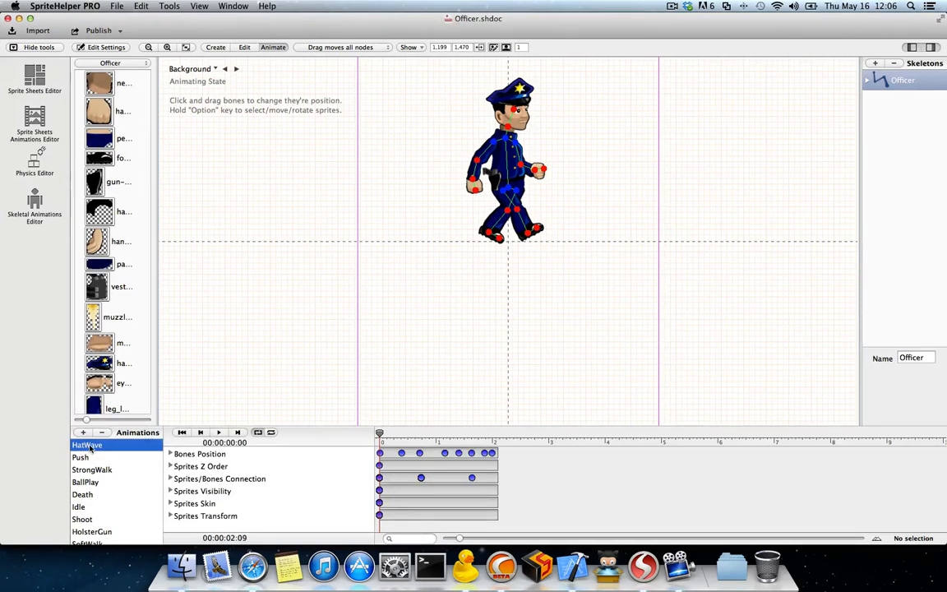
scroll(522, 114, "up", 5)
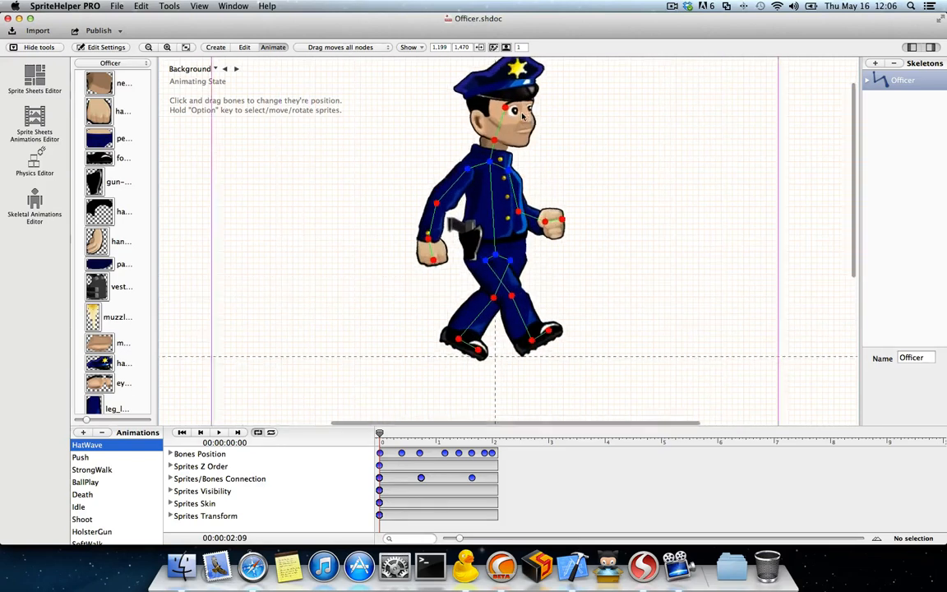
left_click(218, 431)
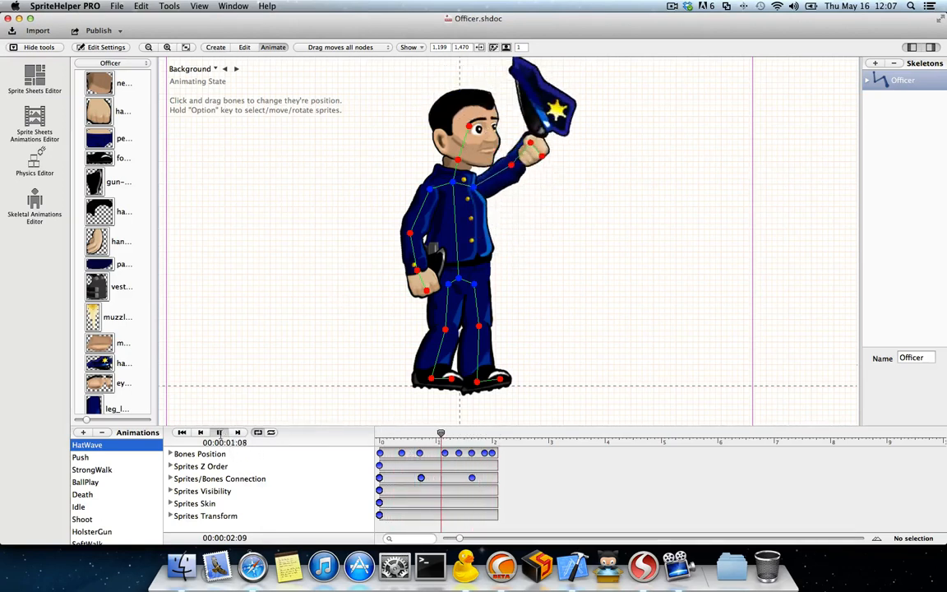
left_click(103, 457)
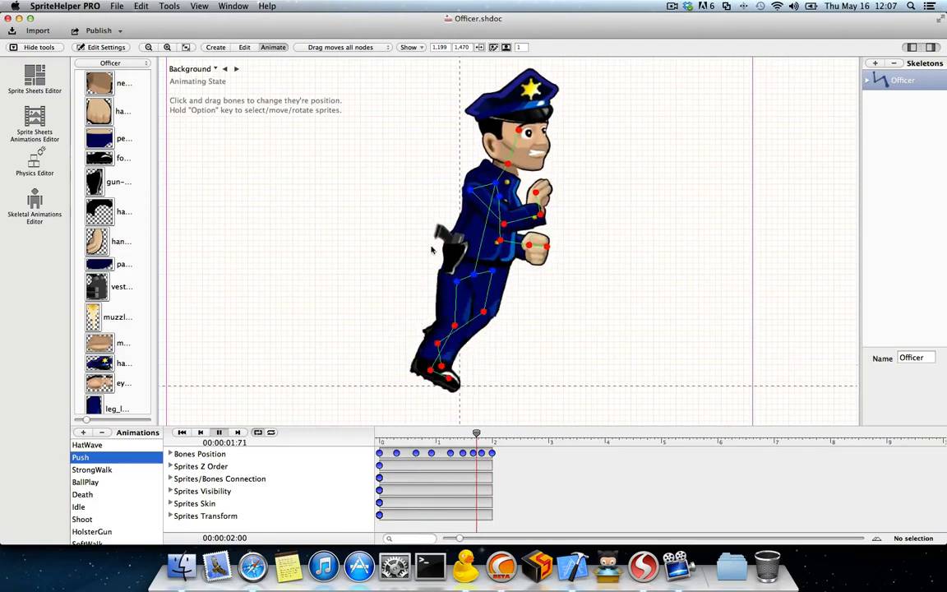
left_click(107, 470)
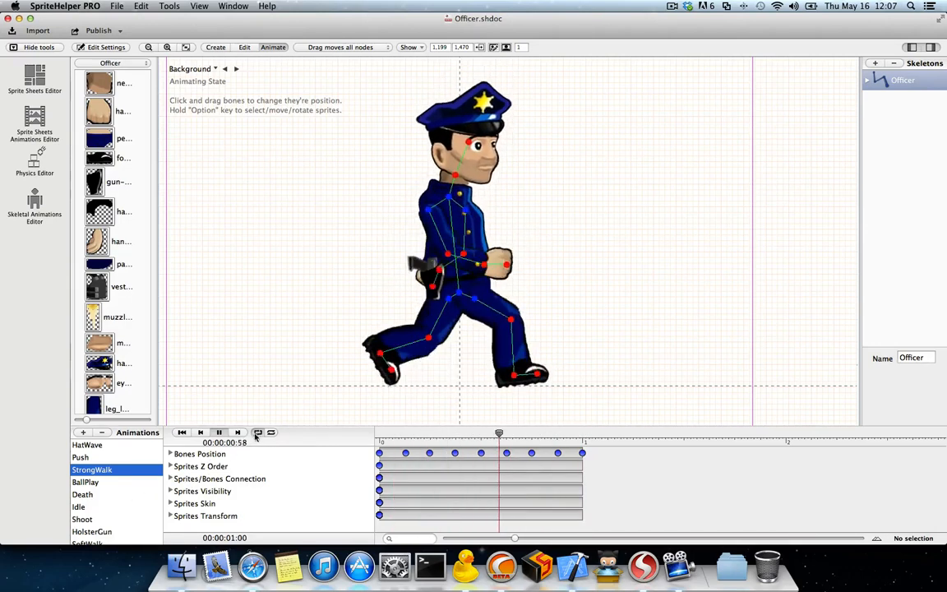
Step: Play the BallPlay animation, pause it and scrub through the timeline to its end to examine the ball's movement
left_click(102, 484)
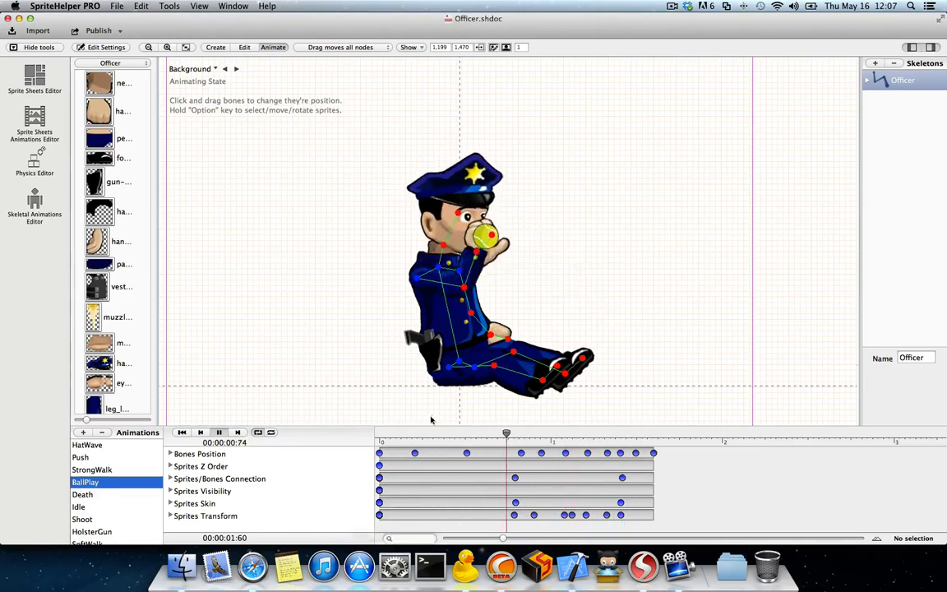
key("space")
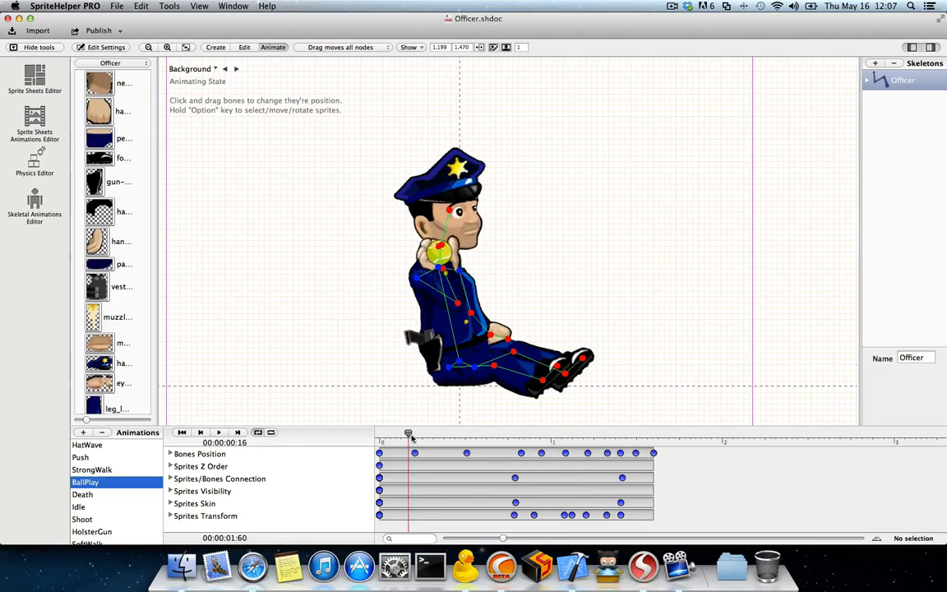
left_click_drag(409, 434, 669, 427)
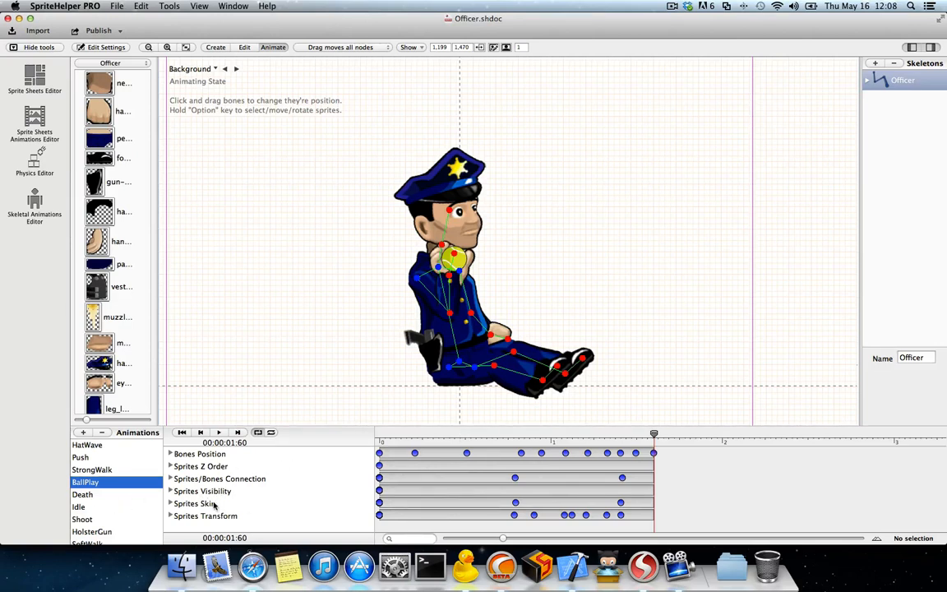
Step: Play the Death animation, scrub to its end and replay it to examine the officer's fall
left_click(82, 494)
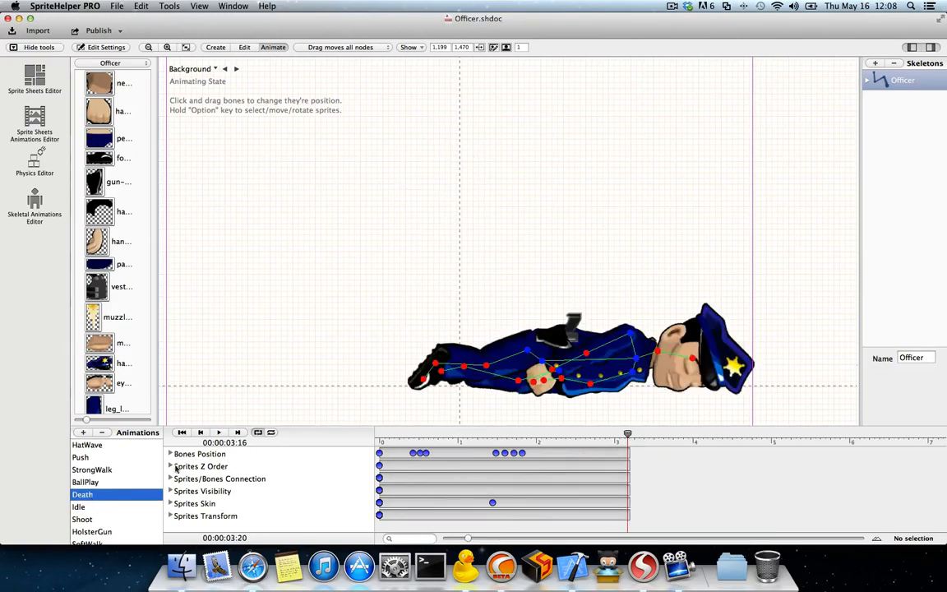
left_click(218, 432)
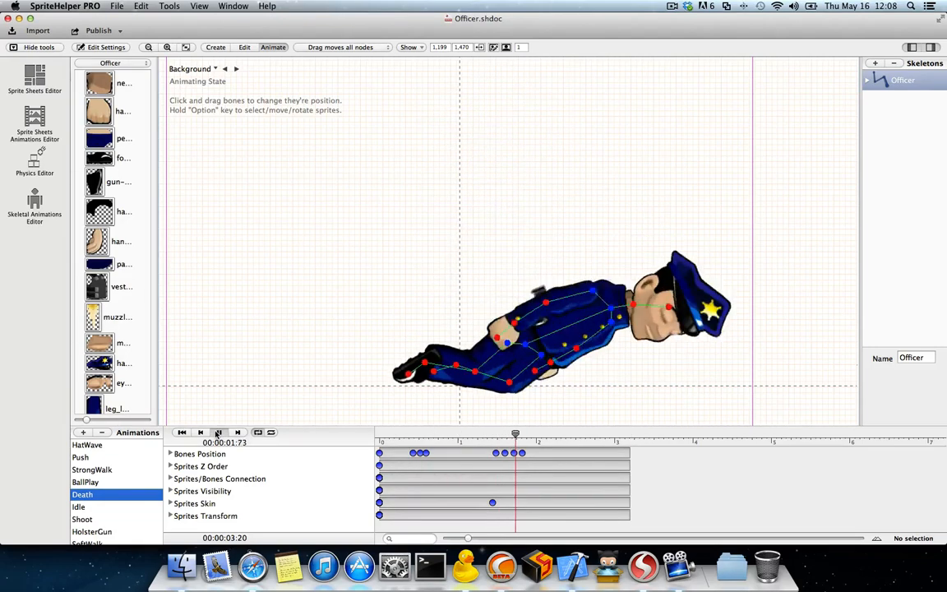
left_click_drag(570, 436, 632, 435)
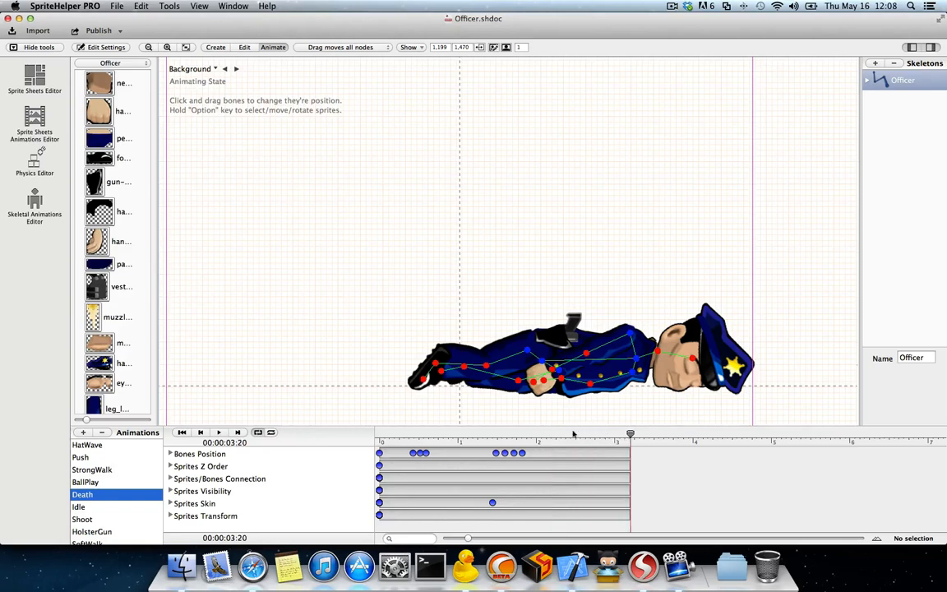
left_click(219, 432)
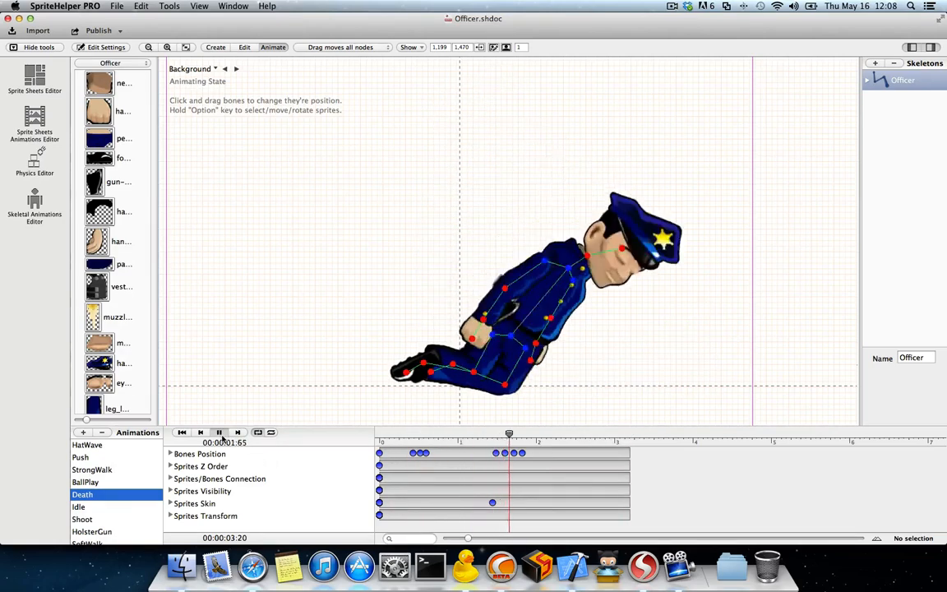
Step: Play the Idle, Shoot and HolsterGun animations one after another
left_click(110, 508)
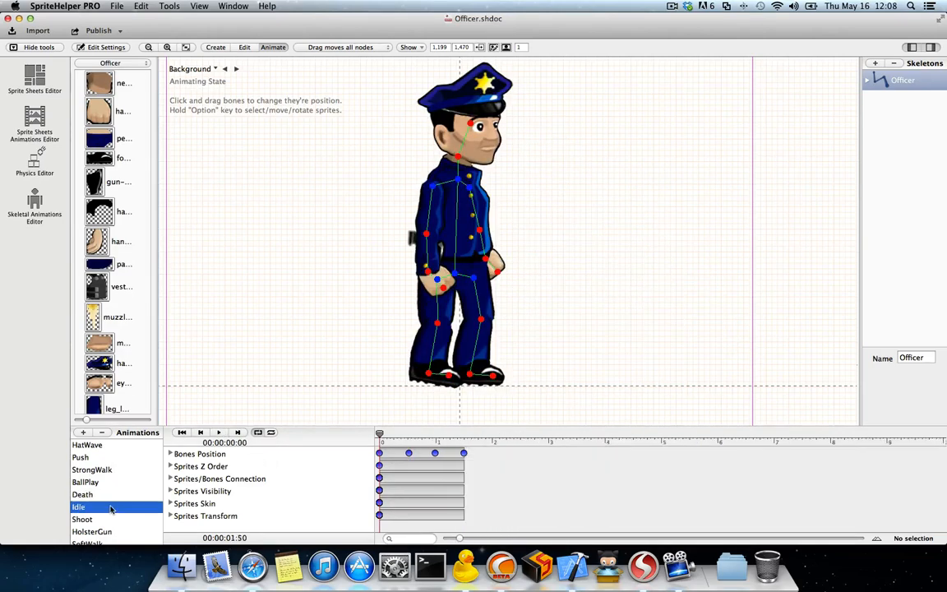
left_click(217, 433)
left_click(119, 519)
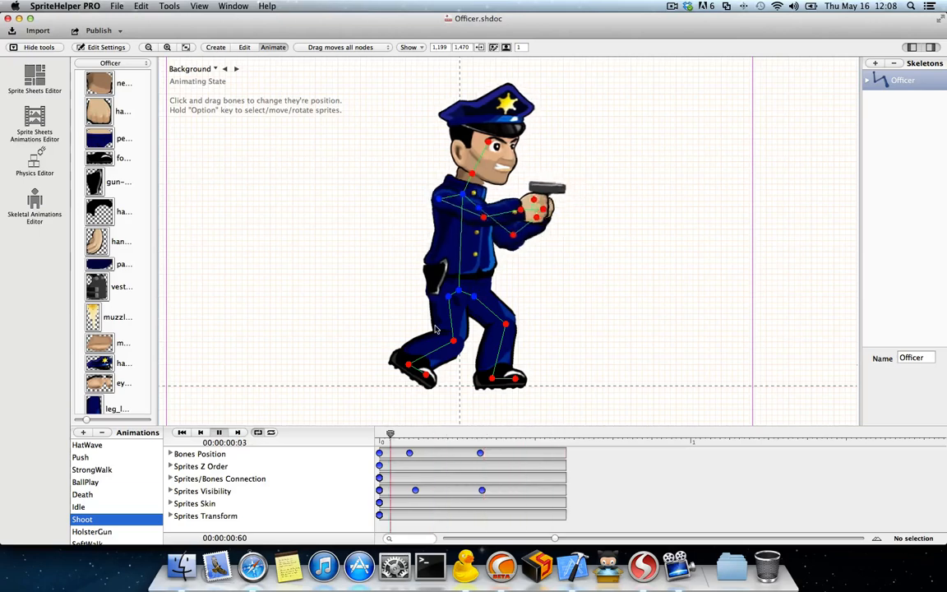
left_click(109, 534)
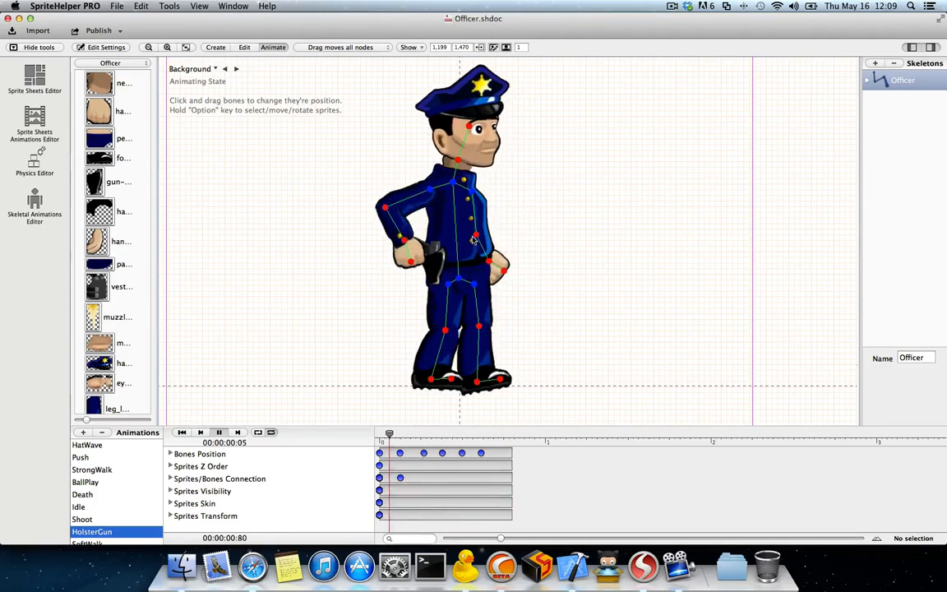
Step: Preview the SoftWalk animation, and scrub the Bow animation to 1.11 seconds and back to its start
scroll(96, 520, "down", 1)
left_click(98, 526)
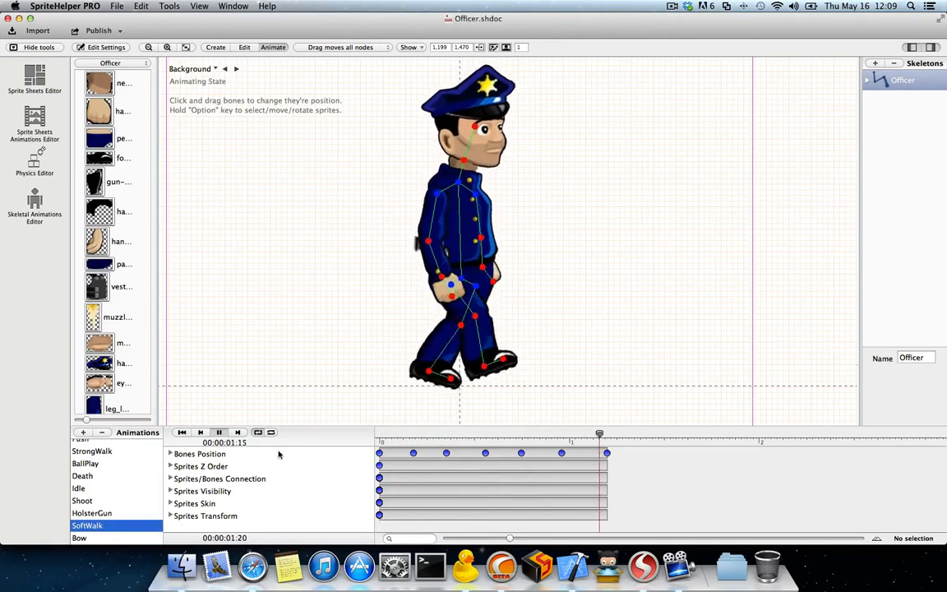
left_click(87, 538)
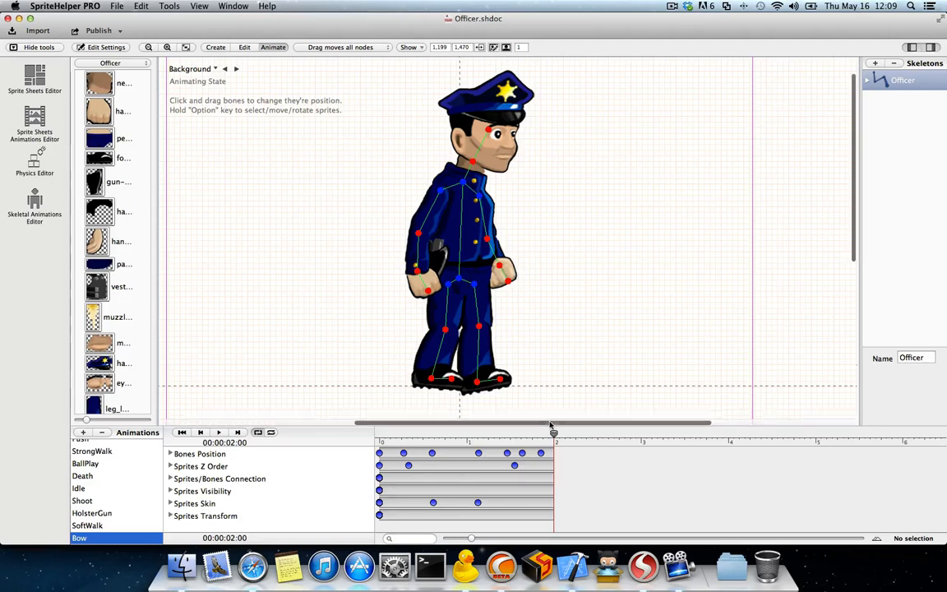
left_click_drag(554, 433, 476, 433)
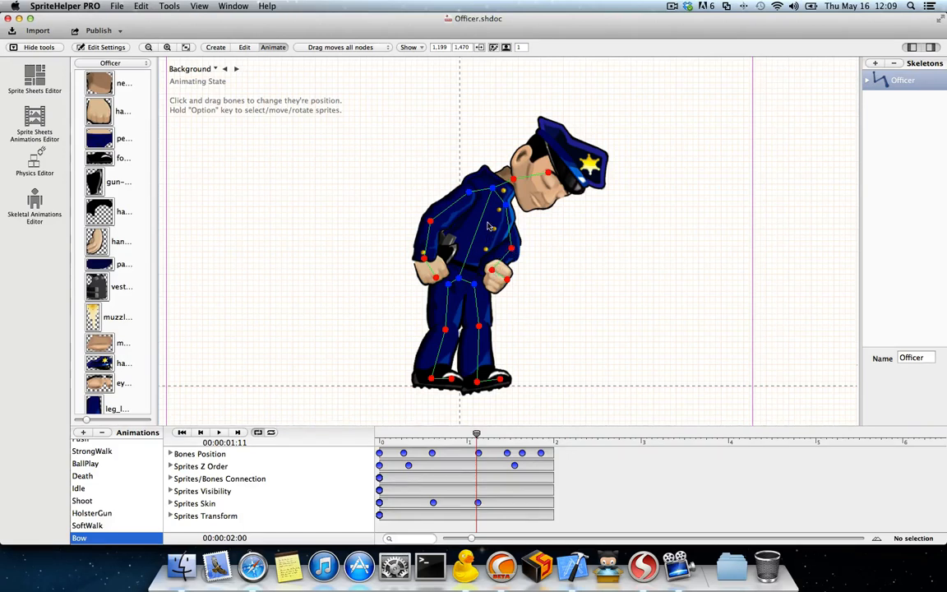
left_click_drag(475, 436, 379, 433)
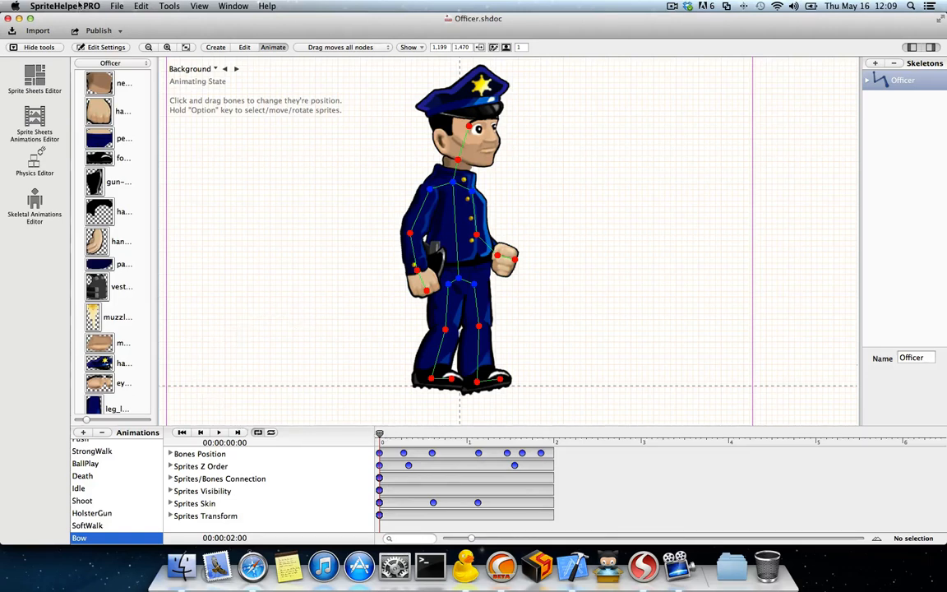
Step: Switch to Xcode and open the recent cocos2d workspace from the SpriteHelper-2.0 cocos2d-iphone-2.0 folder
left_click(573, 573)
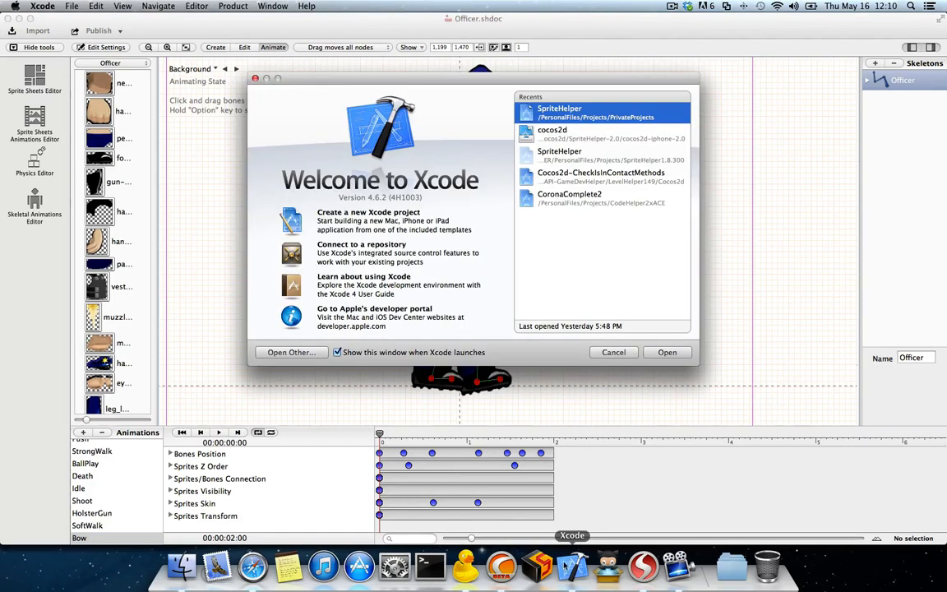
left_click(562, 137)
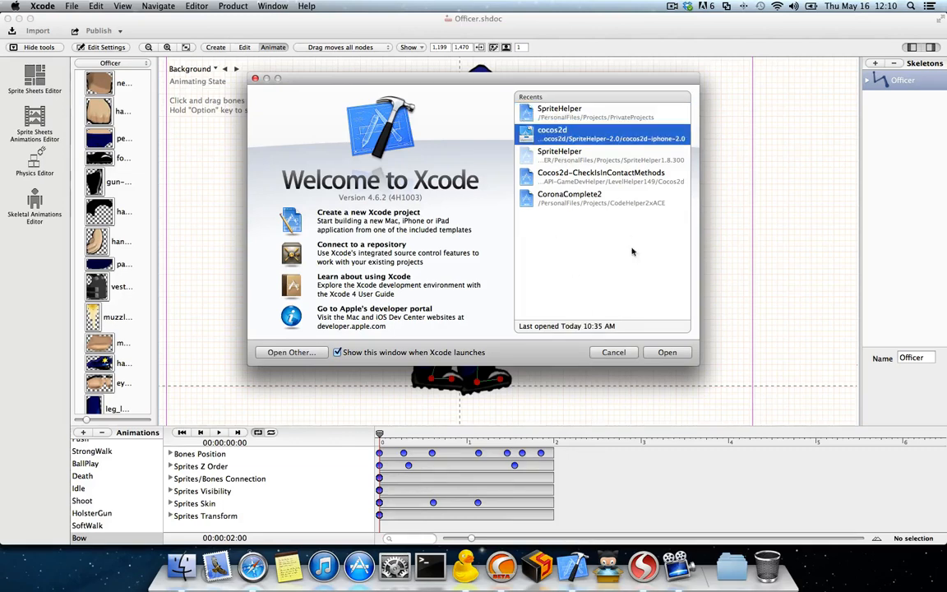
left_click(667, 353)
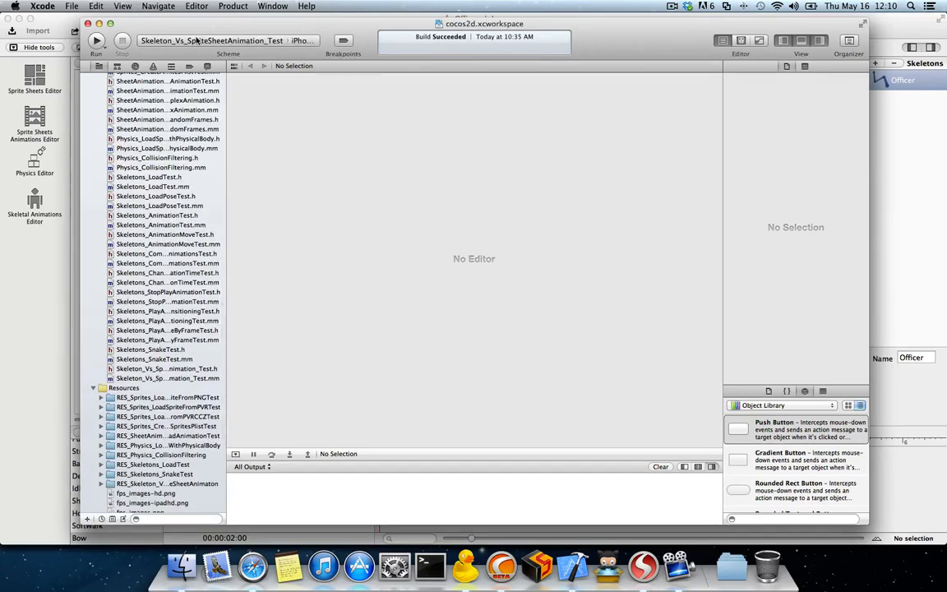
Step: Choose the Skeletons_SnakeTest scheme with the iPhone 6.1 Simulator as destination and run it
left_click(197, 40)
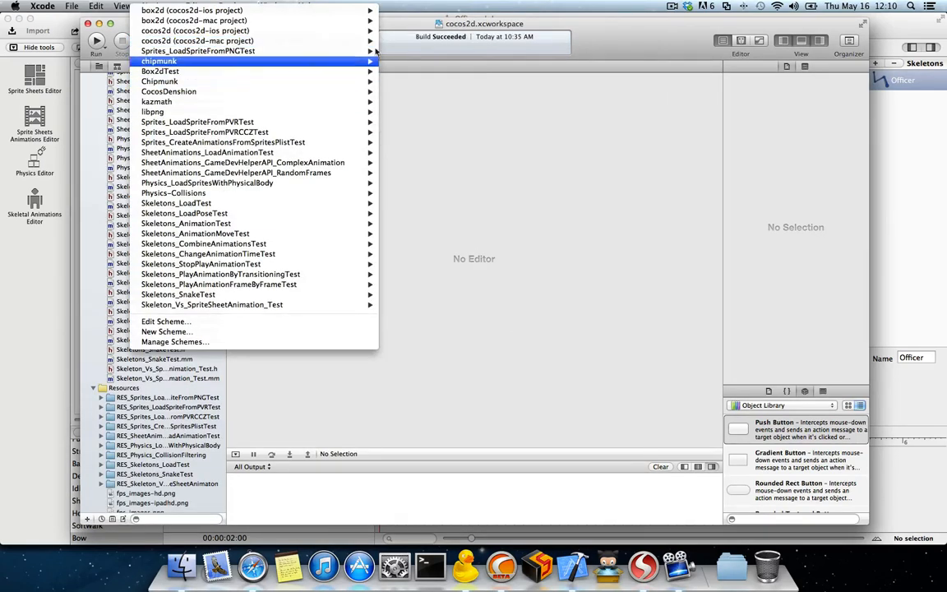
mouse_move(254, 61)
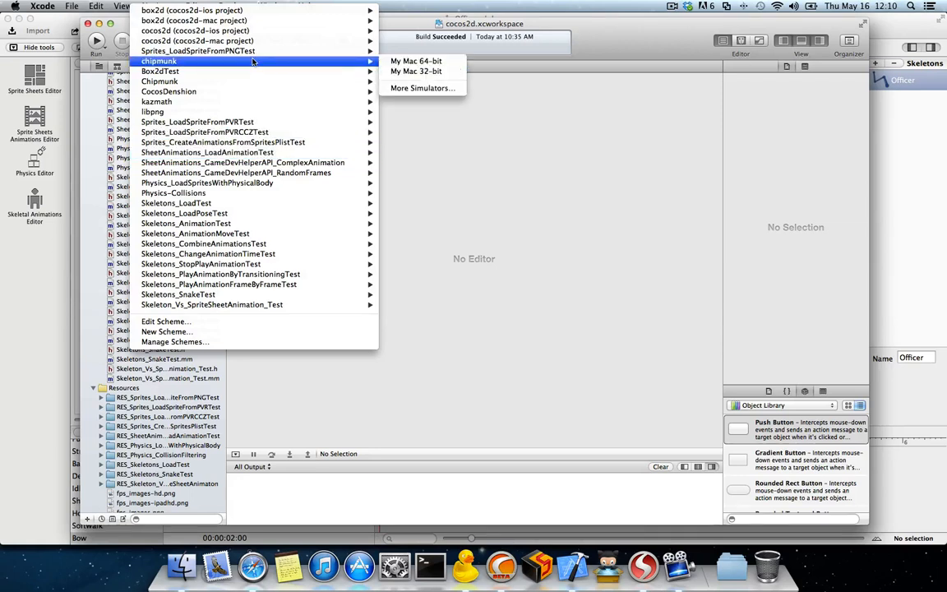
mouse_move(198, 125)
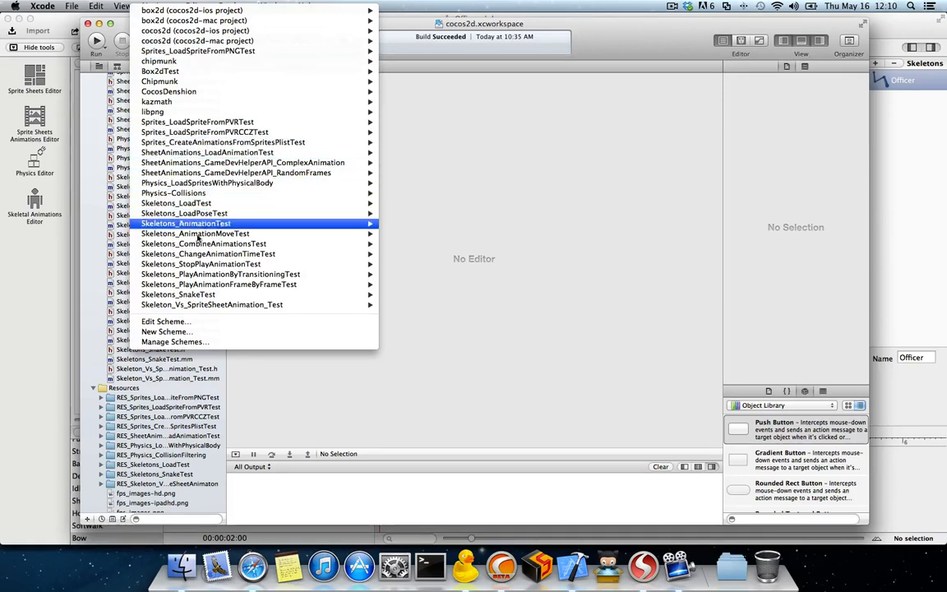
mouse_move(200, 298)
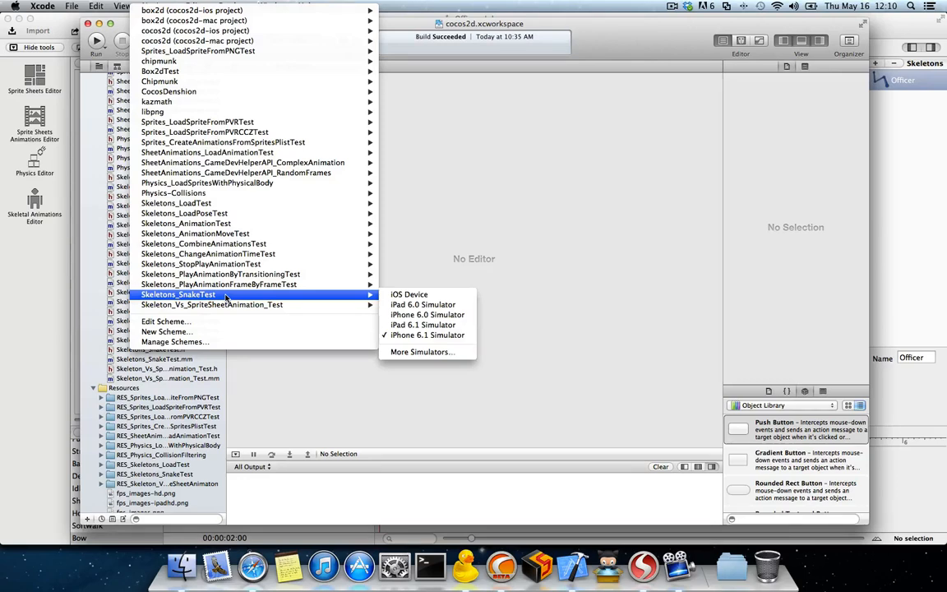
left_click(226, 296)
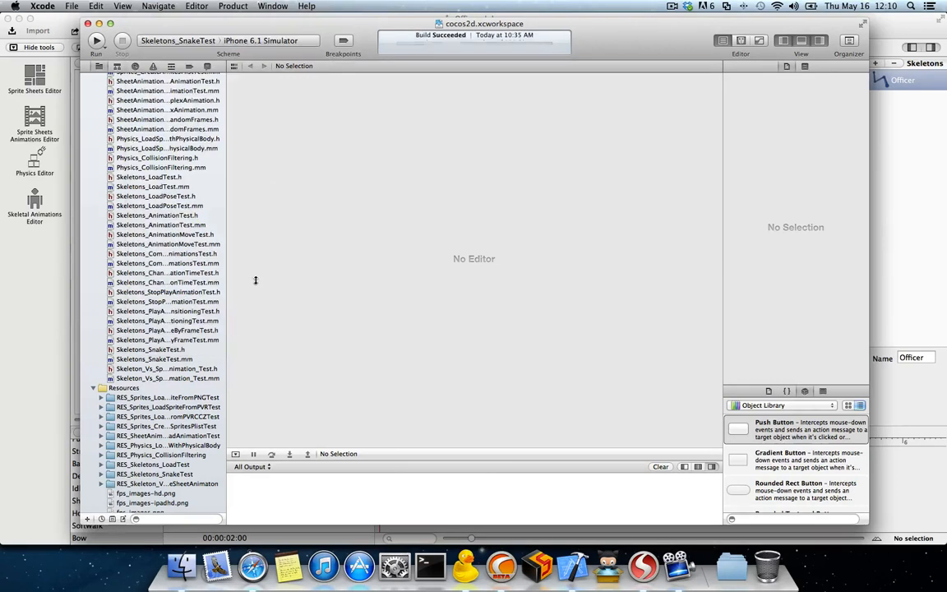
left_click(96, 40)
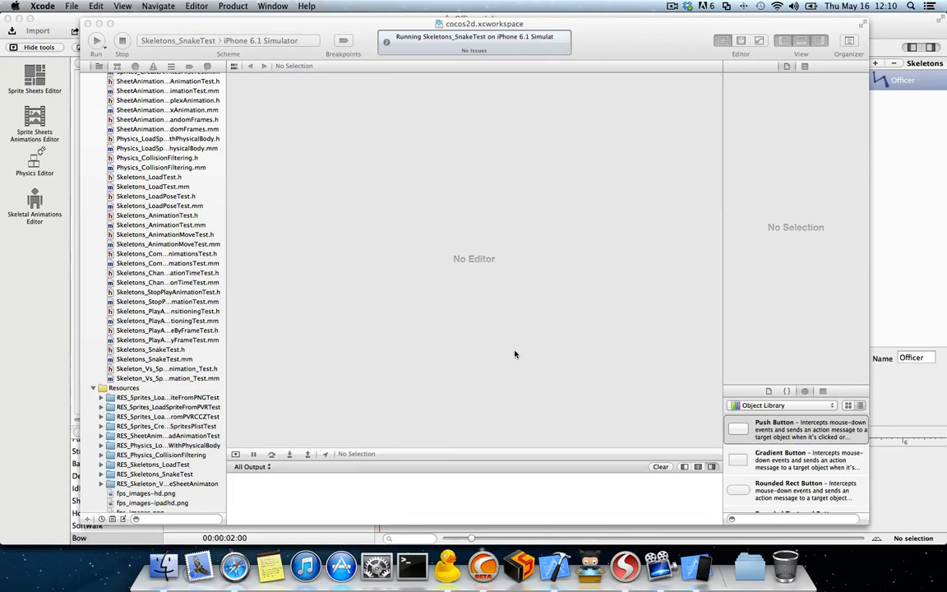
Step: Switch to the iOS Simulator and steer the snake around the screen in several directions to test its bones
left_click(689, 567)
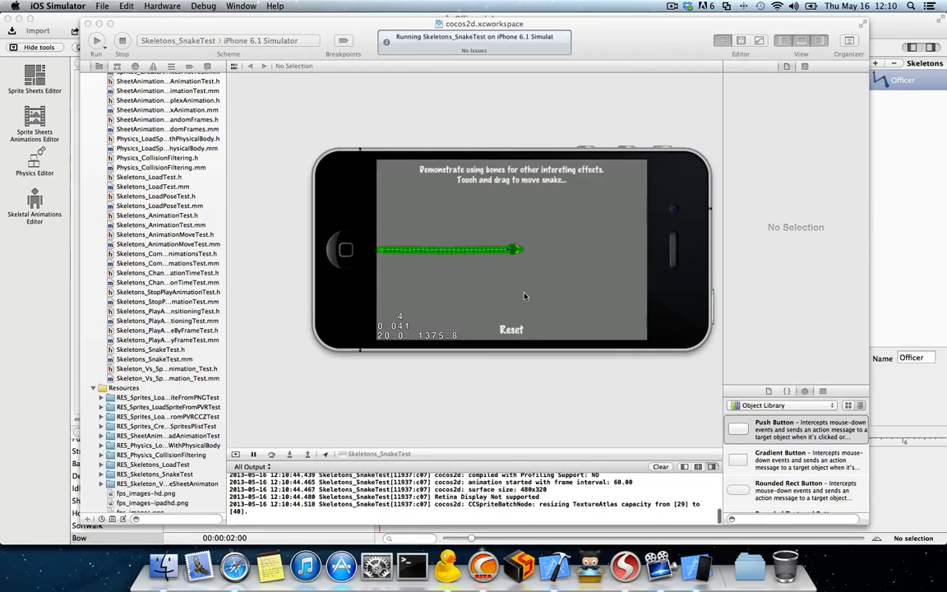
mouse_move(578, 228)
left_mouse_down()
mouse_move(537, 277)
mouse_move(446, 266)
mouse_move(446, 229)
mouse_move(564, 284)
mouse_move(480, 221)
mouse_move(414, 218)
mouse_move(505, 263)
left_mouse_up()
left_click_drag(557, 213, 570, 277)
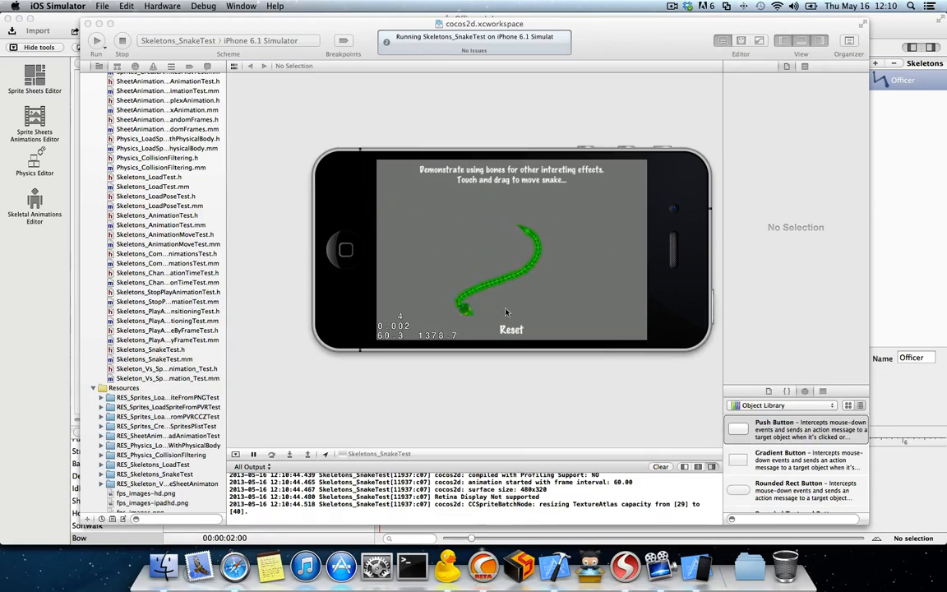
mouse_move(506, 311)
left_mouse_down()
mouse_move(575, 246)
mouse_move(443, 225)
left_mouse_up()
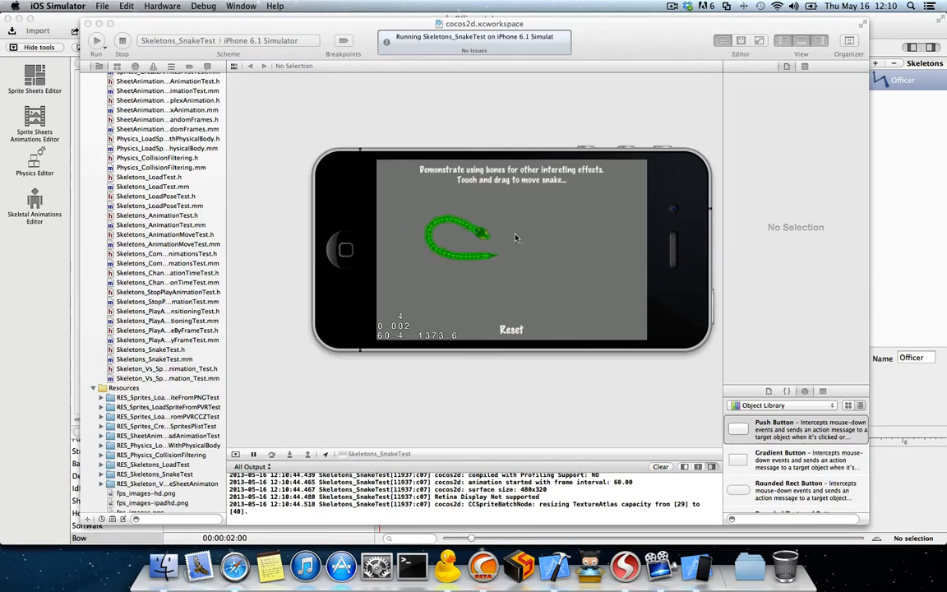
mouse_move(516, 238)
left_mouse_down()
mouse_move(587, 216)
mouse_move(603, 283)
left_mouse_up()
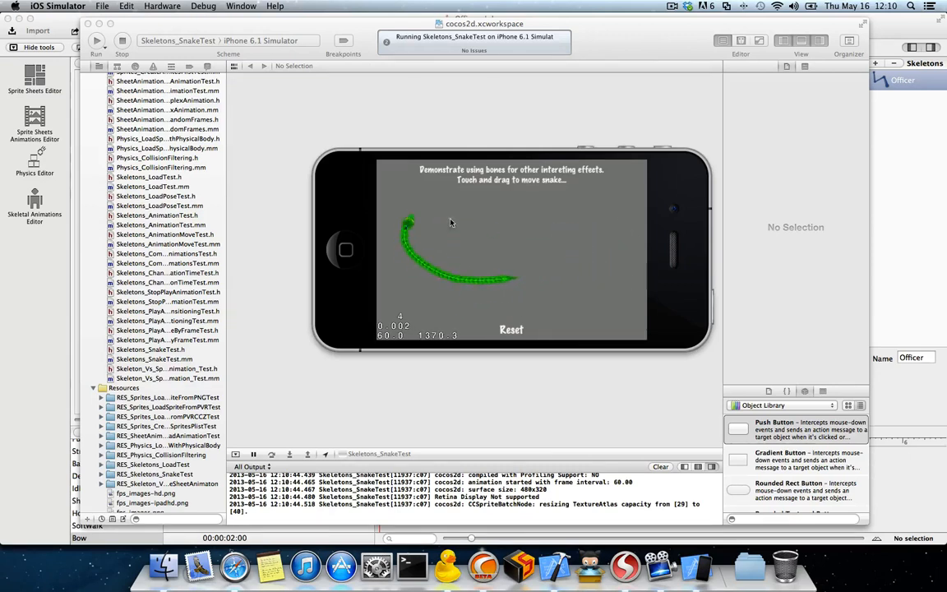
mouse_move(552, 247)
left_mouse_down()
mouse_move(612, 259)
mouse_move(598, 280)
mouse_move(476, 280)
mouse_move(462, 219)
mouse_move(533, 256)
left_mouse_up()
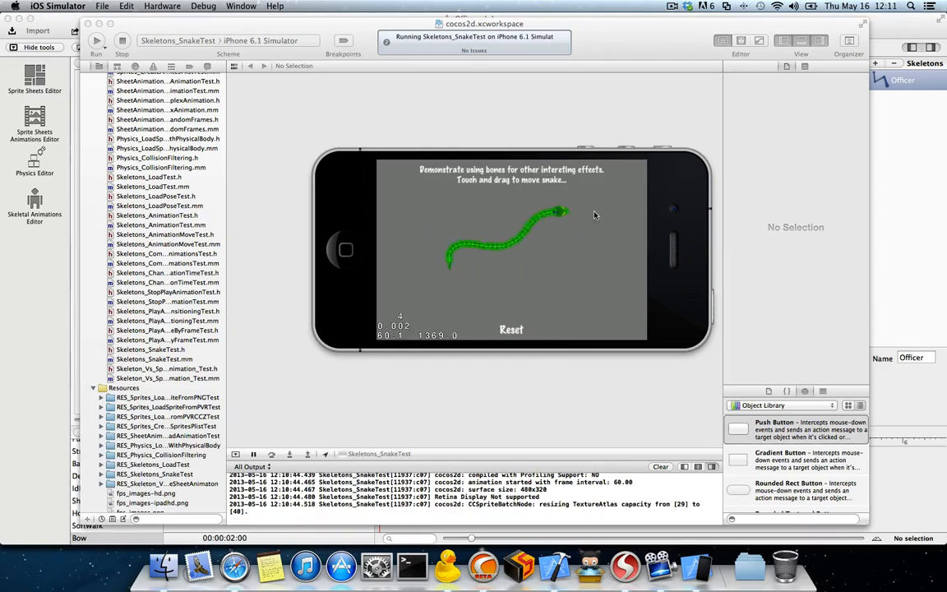
mouse_move(595, 215)
left_mouse_down()
mouse_move(623, 258)
mouse_move(386, 256)
mouse_move(448, 284)
mouse_move(551, 226)
mouse_move(628, 258)
mouse_move(602, 302)
left_mouse_up()
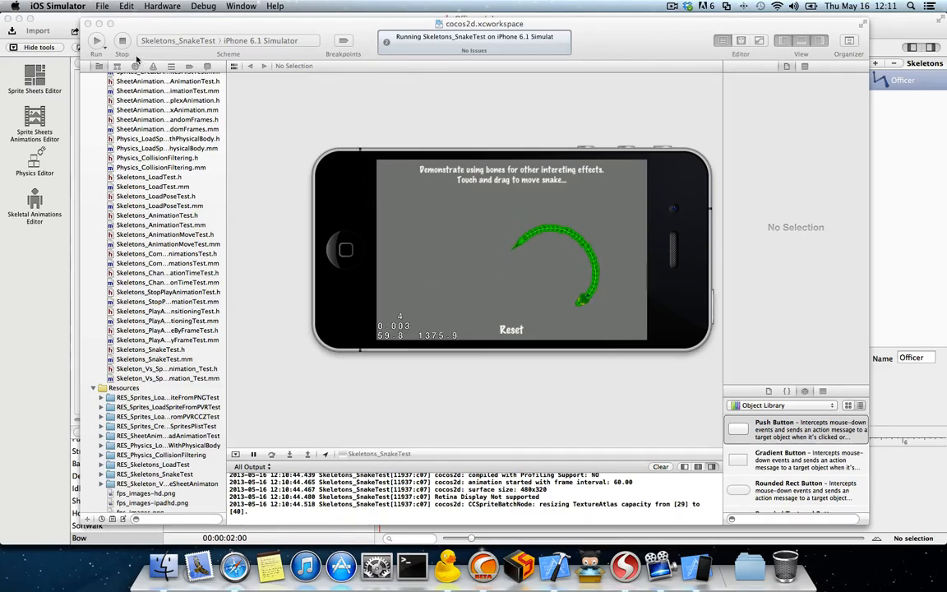
Step: Stop the snake test, choose the Skeletons_ChangeAnimationTimeTest scheme and run it
left_click(119, 40)
left_click(177, 41)
scroll(227, 140, "up", 5)
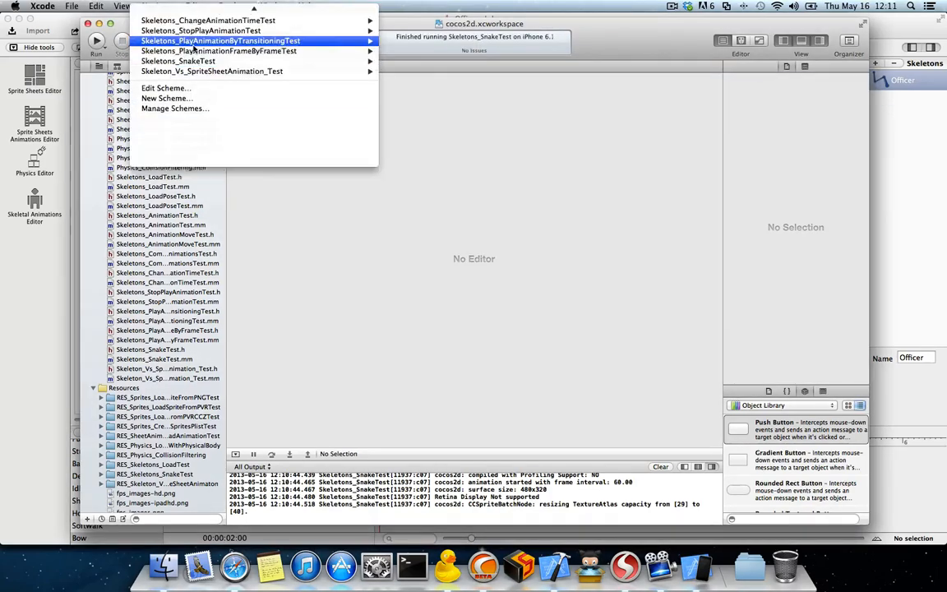
mouse_move(260, 286)
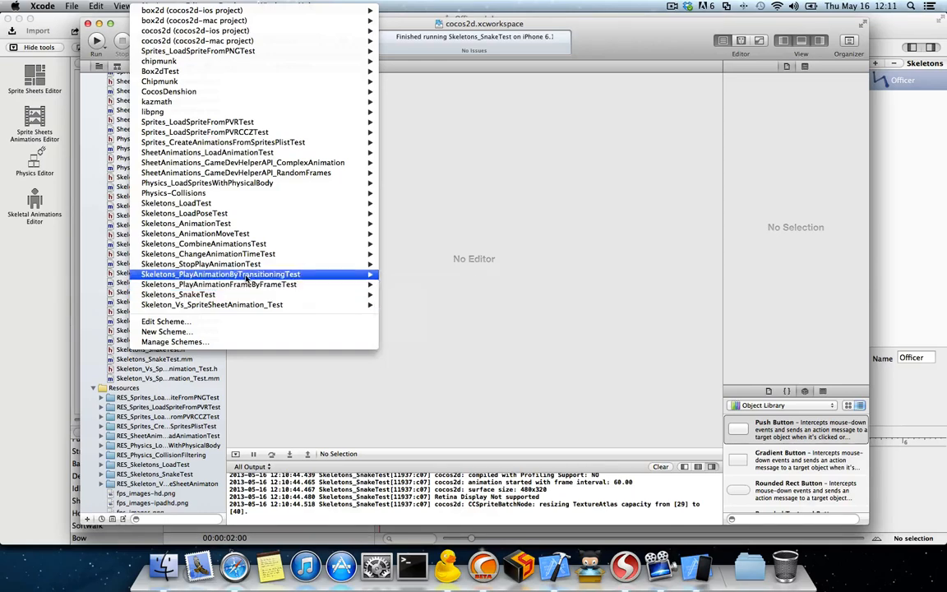
left_click(250, 255)
key("super+r")
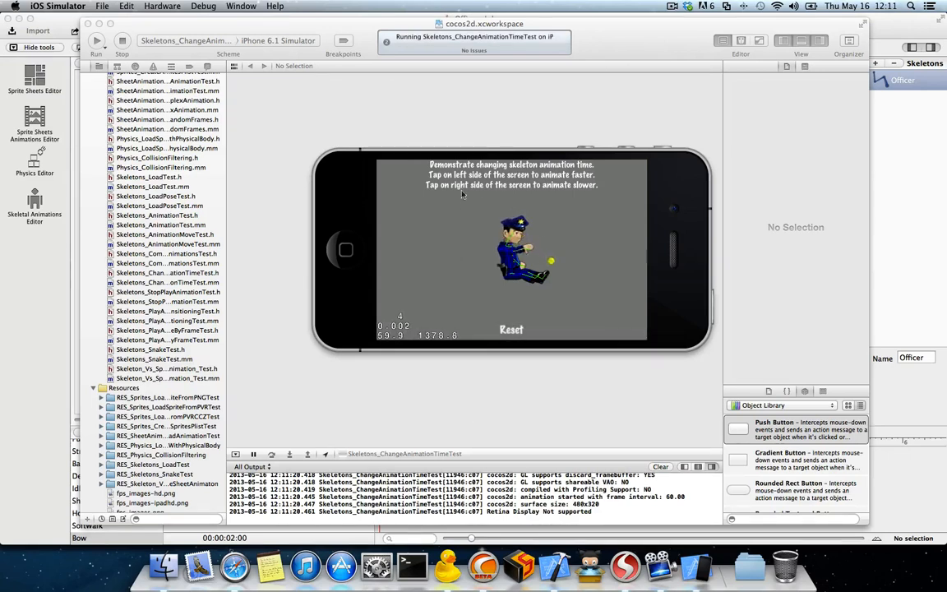
Step: Speed up the officer's animation in the simulator until the animation time is 0.7
left_click(418, 264)
left_click(418, 265)
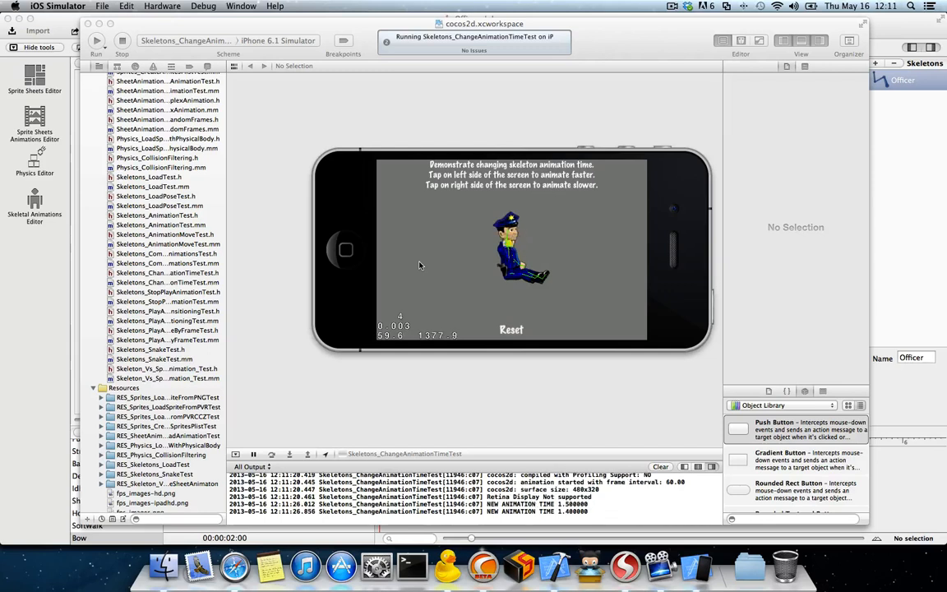
left_click(418, 264)
left_click(419, 264)
left_click(419, 264)
left_click(418, 265)
left_click(418, 265)
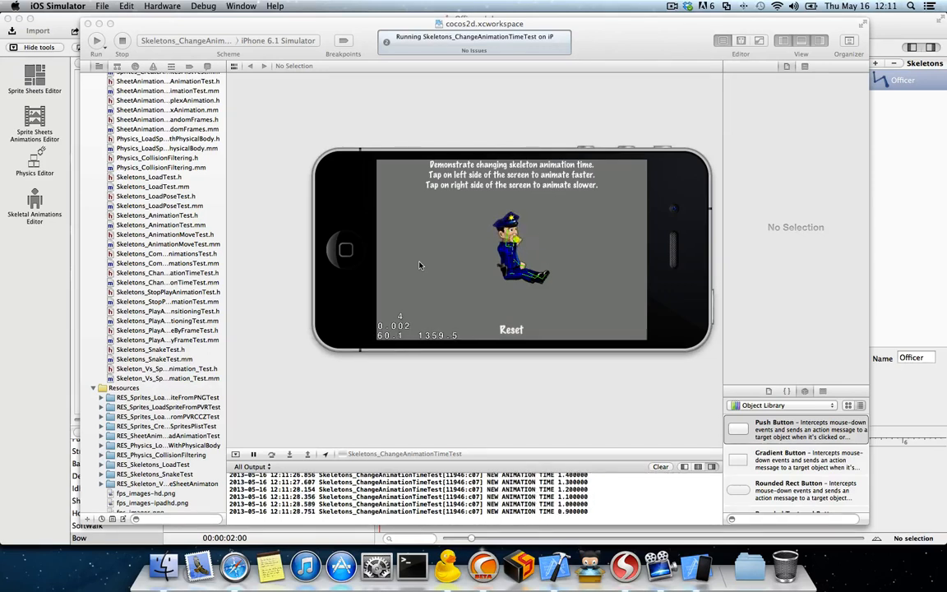
left_click(418, 265)
left_click(418, 265)
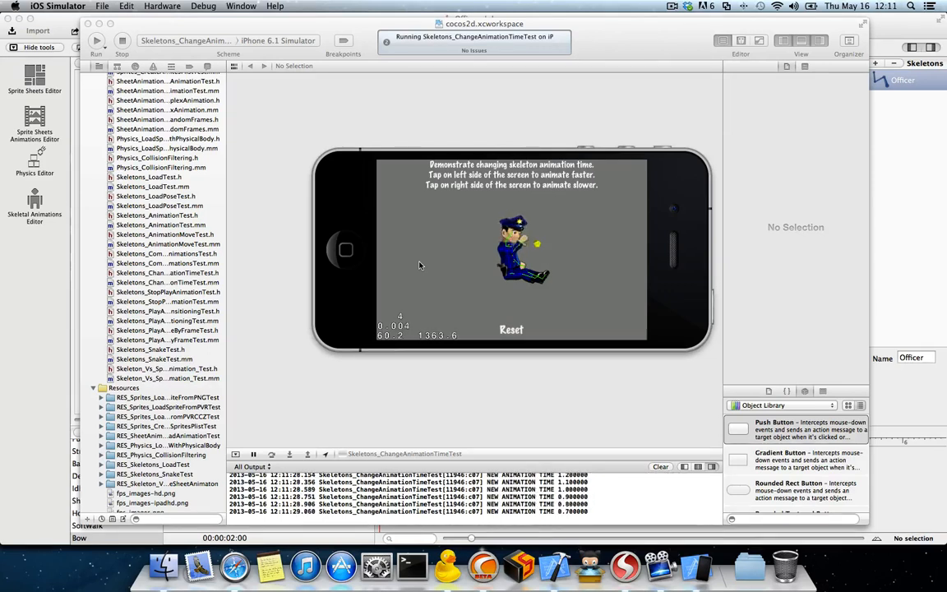
Step: Slow down the officer's animation in the simulator until the animation time is 2.1
left_click(591, 244)
left_click(592, 244)
left_click(592, 244)
left_click(592, 244)
left_click(592, 244)
left_click(592, 244)
left_click(592, 244)
left_click(592, 244)
left_click(592, 244)
left_click(591, 244)
left_click(591, 244)
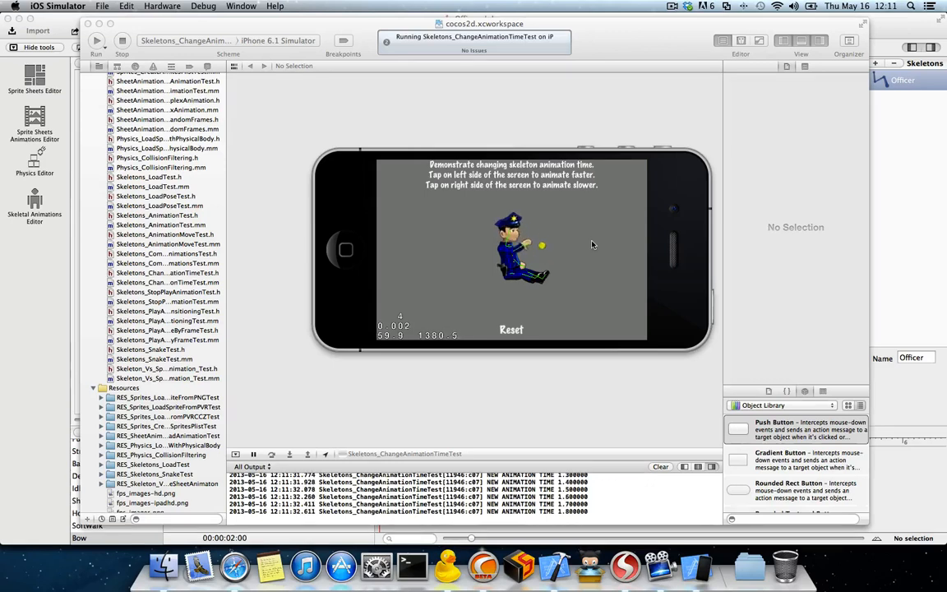
left_click(592, 244)
left_click(591, 244)
left_click(592, 244)
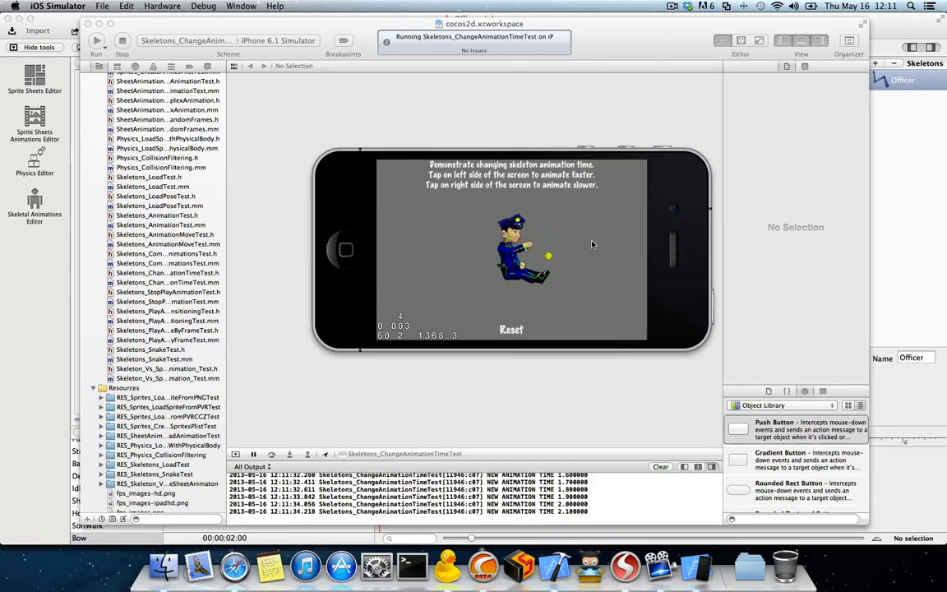
Step: Stop the animation time test and minimize the cocos2d workspace window
left_click(122, 41)
scroll(142, 111, "up", 10)
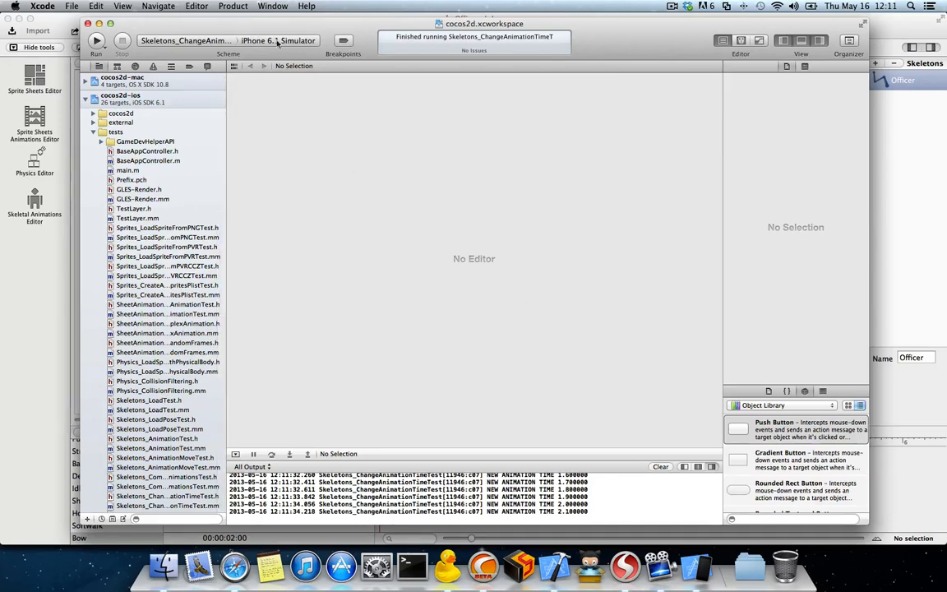
left_click_drag(219, 29, 222, 24)
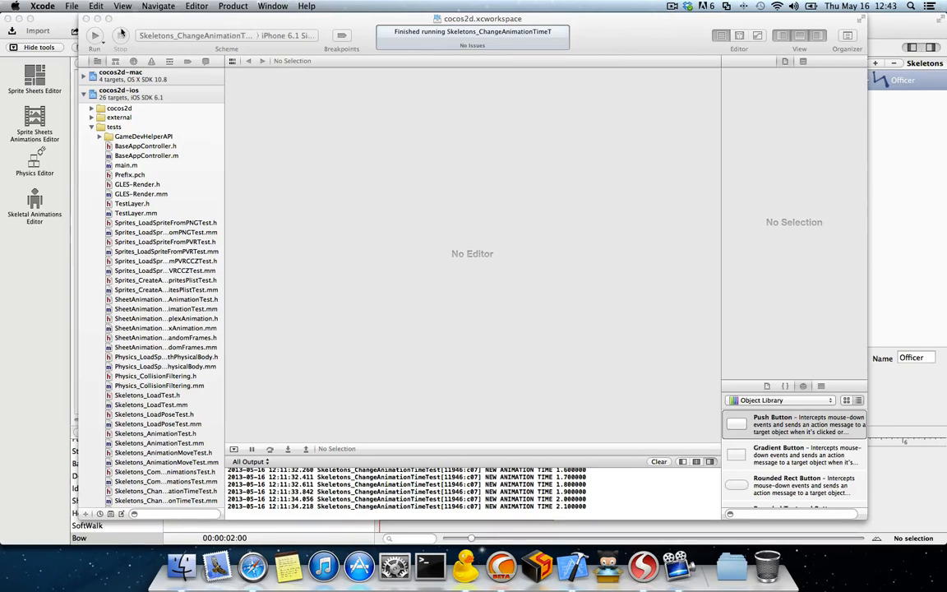
left_click(96, 18)
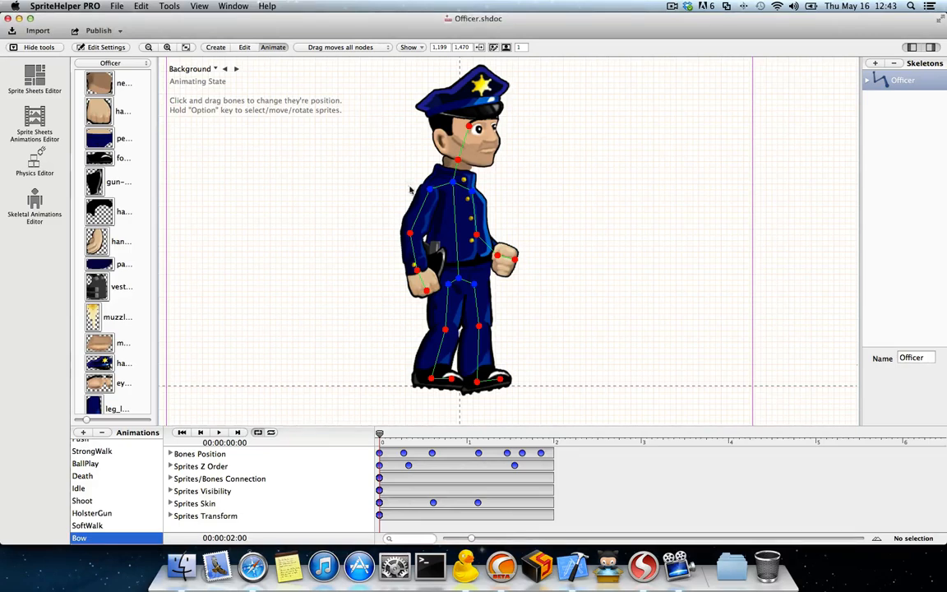
Step: Switch between the test and Officer.shdoc documents in SpriteHelper, ending on the test document
left_click(233, 6)
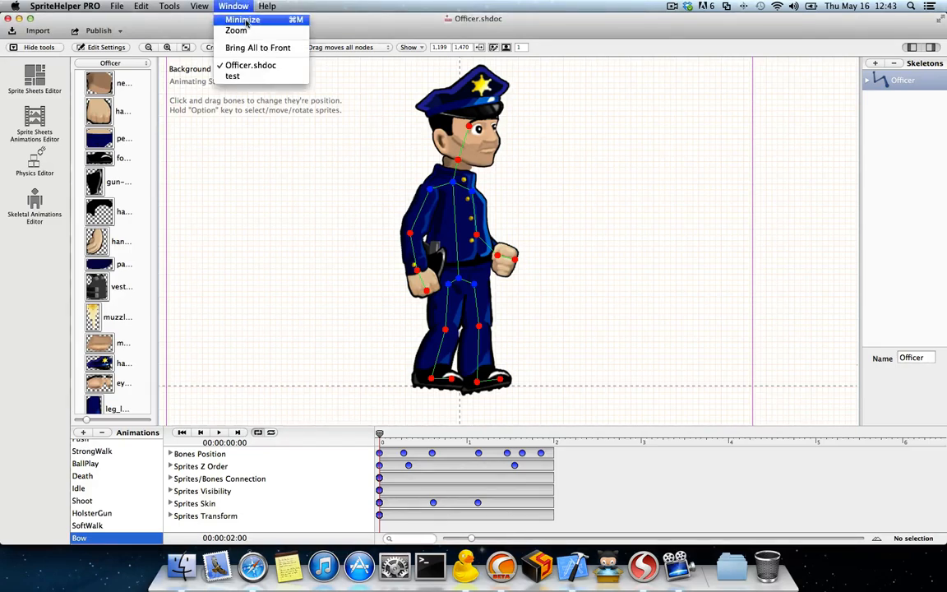
left_click(258, 76)
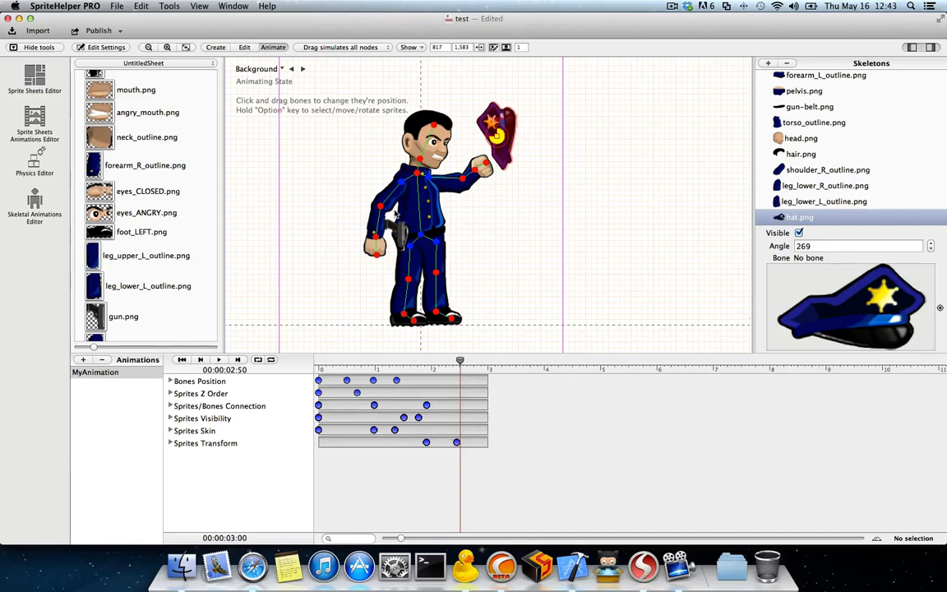
left_click(233, 6)
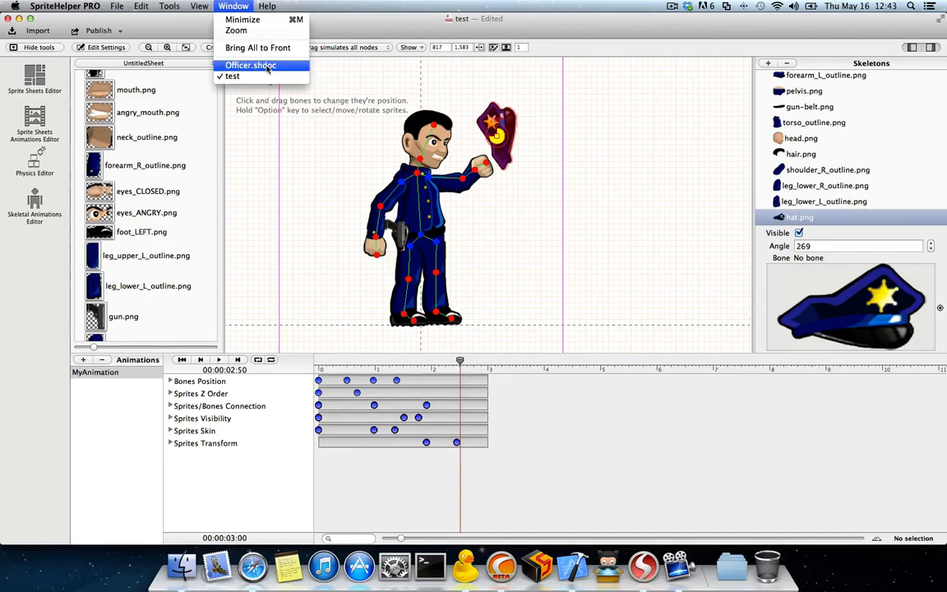
left_click(248, 63)
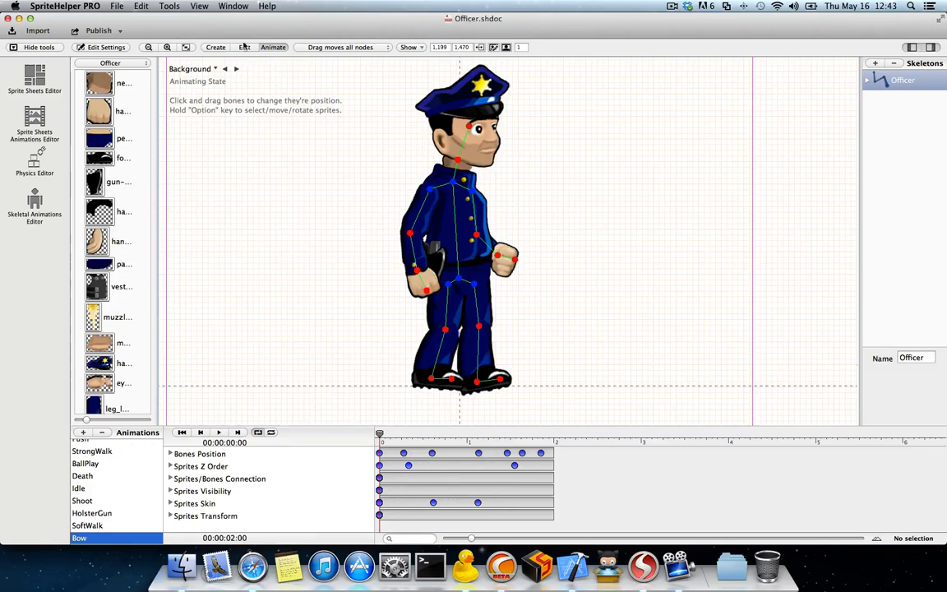
left_click(233, 6)
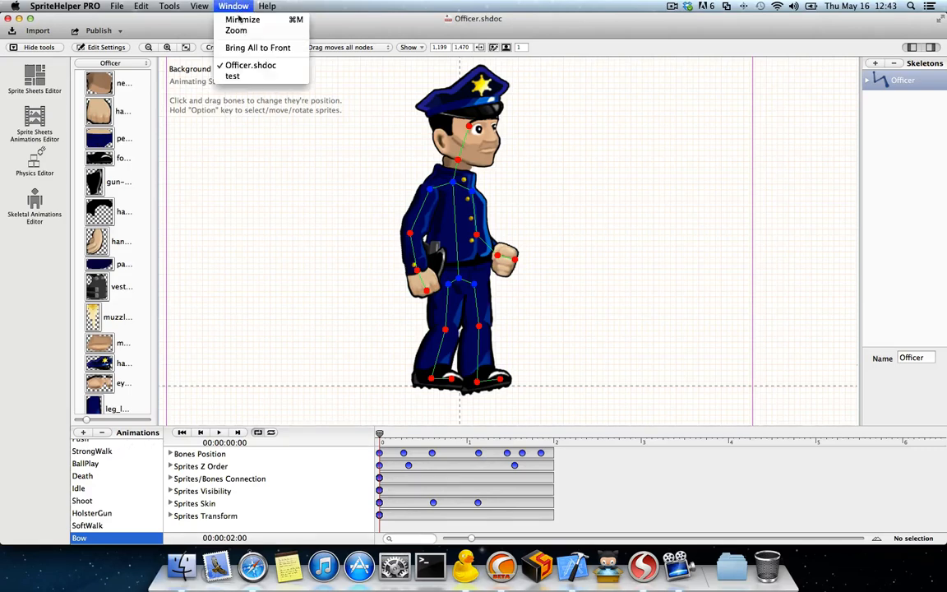
left_click(244, 77)
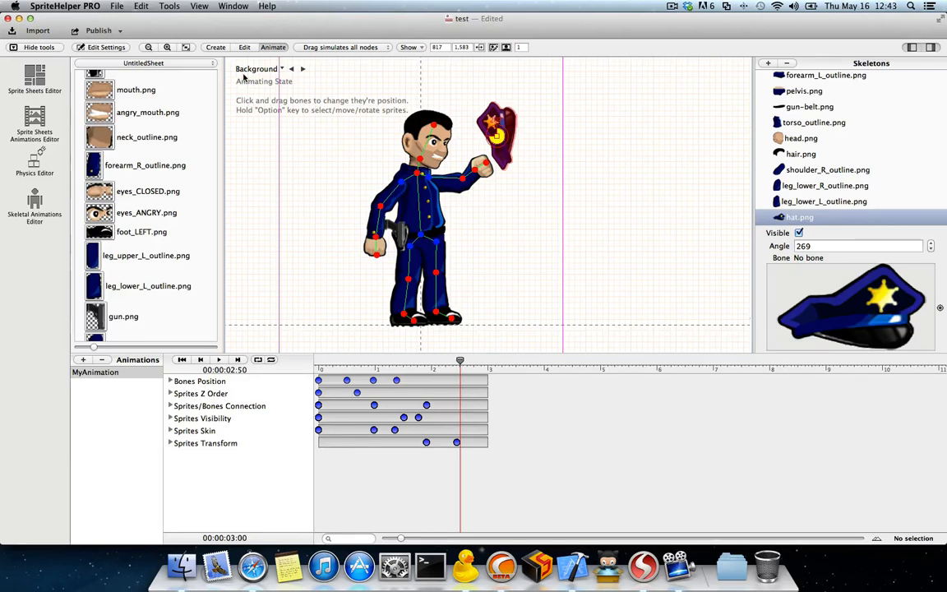
Step: Load the ThiefSide image from the Art folder's AnimationExamples subfolder as a guiding background
left_click(274, 70)
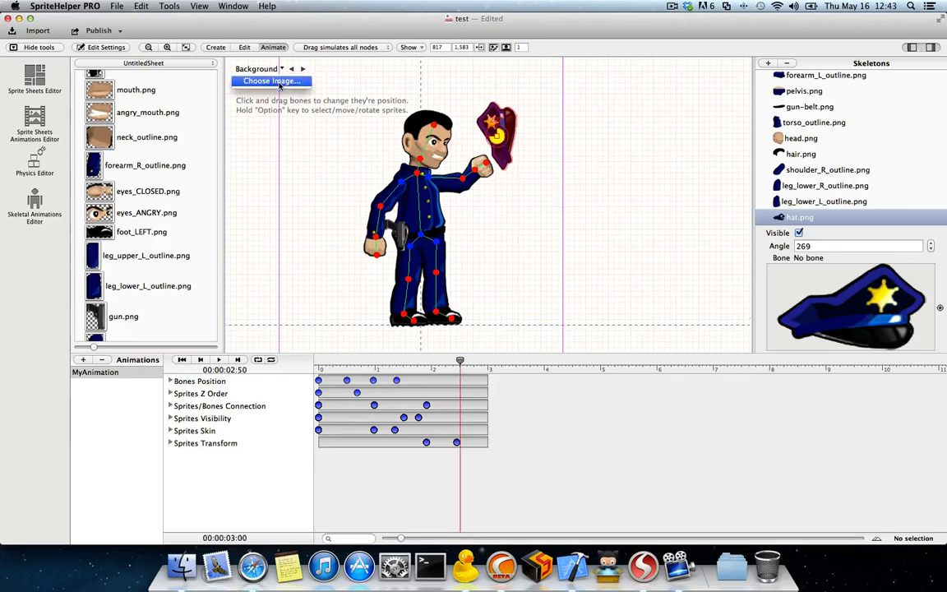
left_click(278, 81)
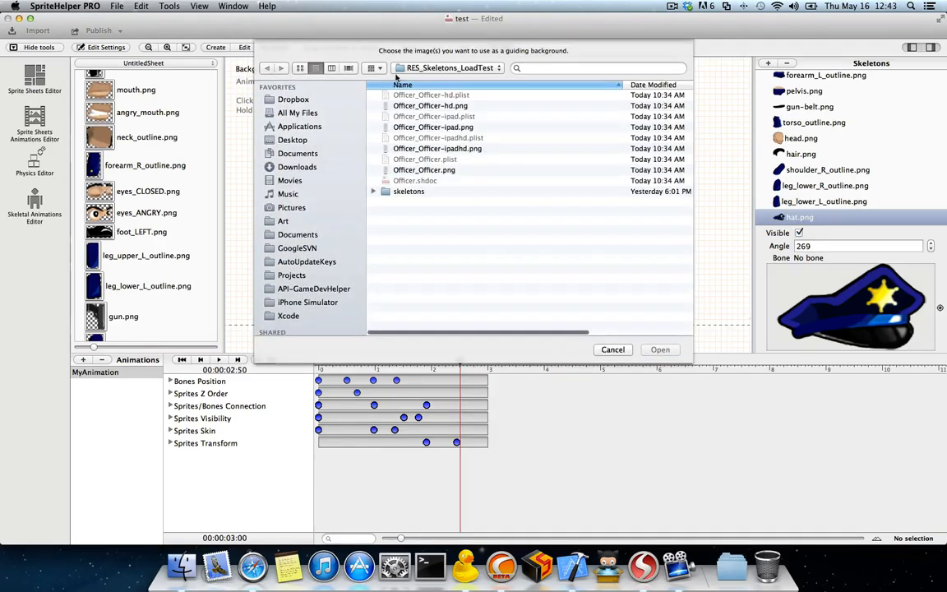
left_click(283, 221)
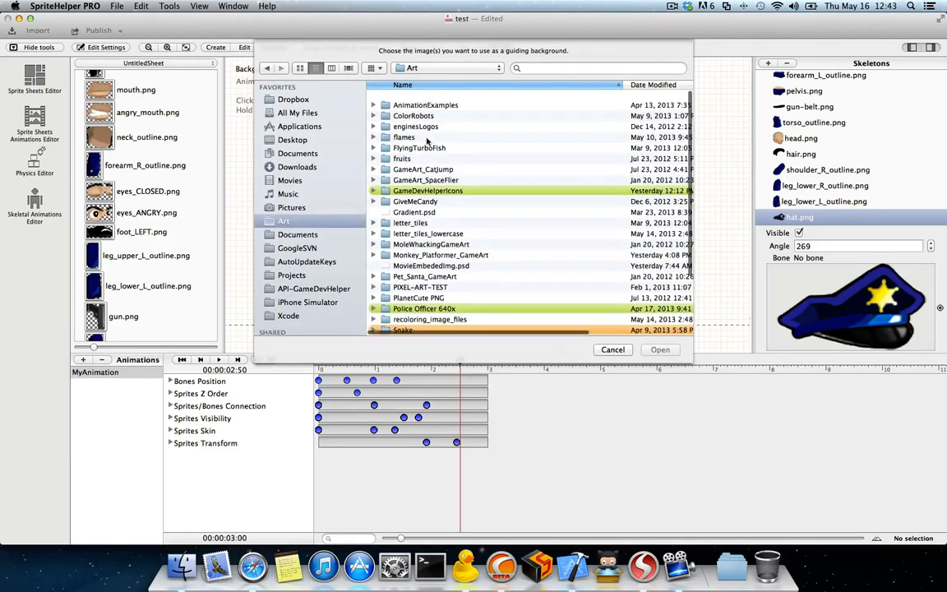
double_click(416, 96)
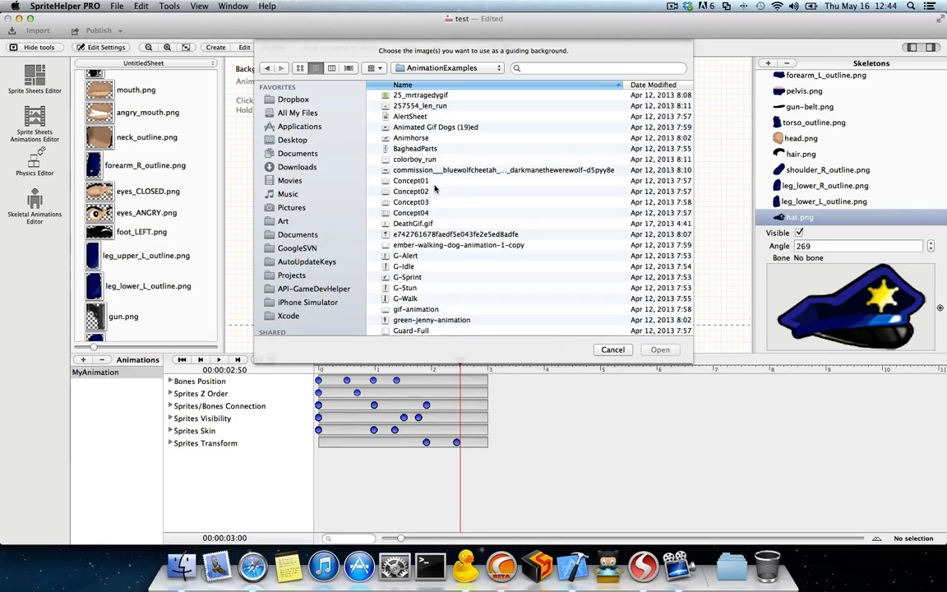
scroll(436, 191, "down", 2)
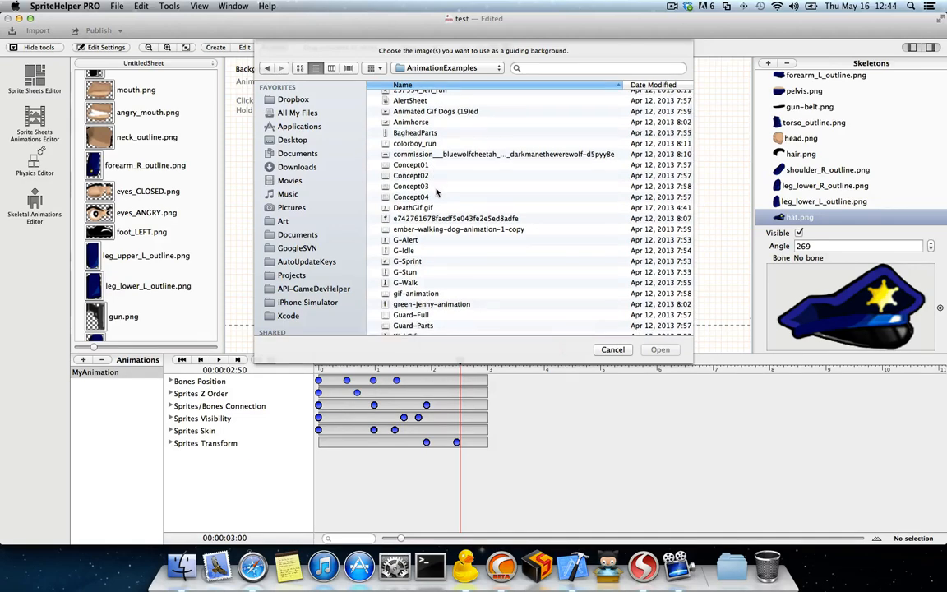
scroll(436, 194, "down", 10)
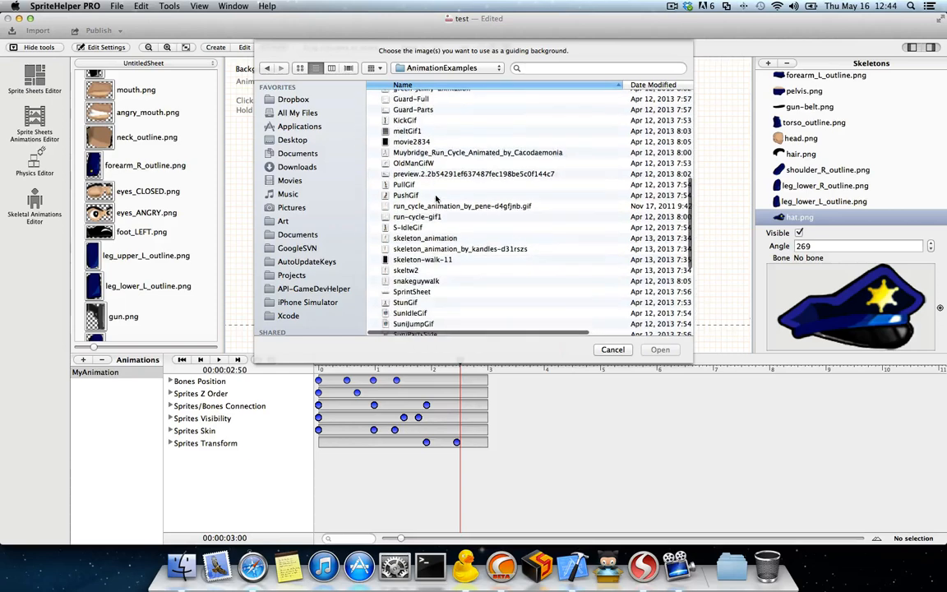
scroll(436, 198, "down", 4)
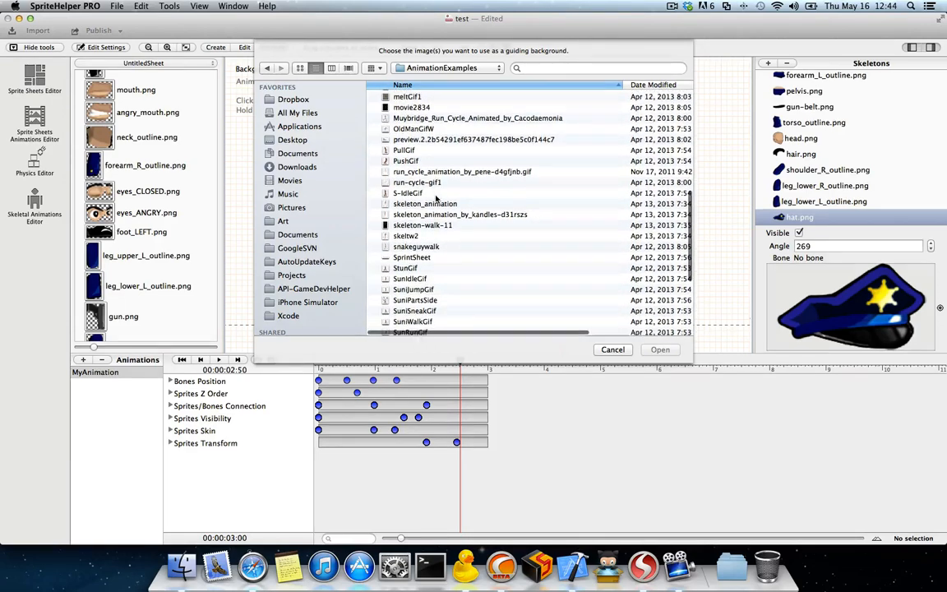
scroll(436, 198, "down", 3)
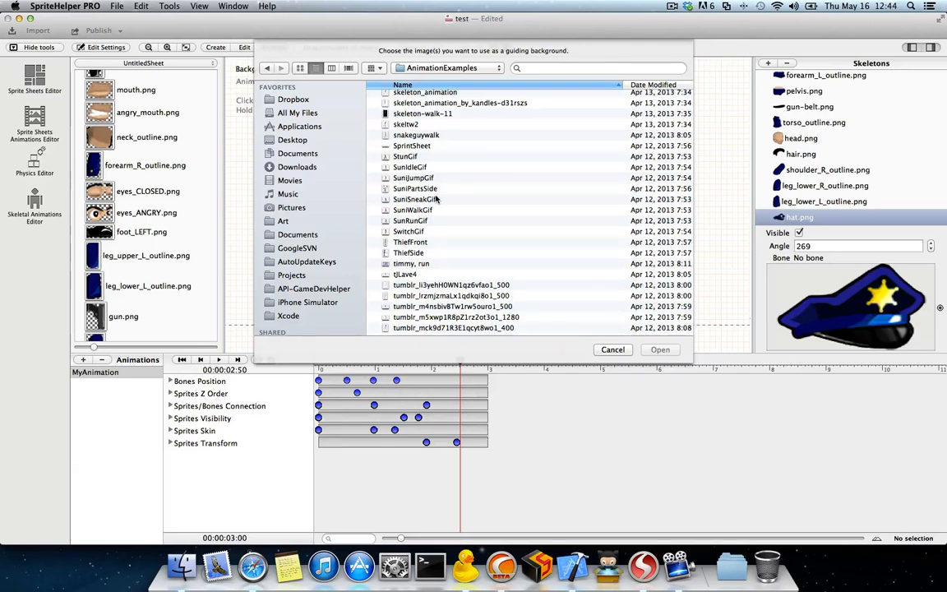
scroll(427, 214, "down", 1)
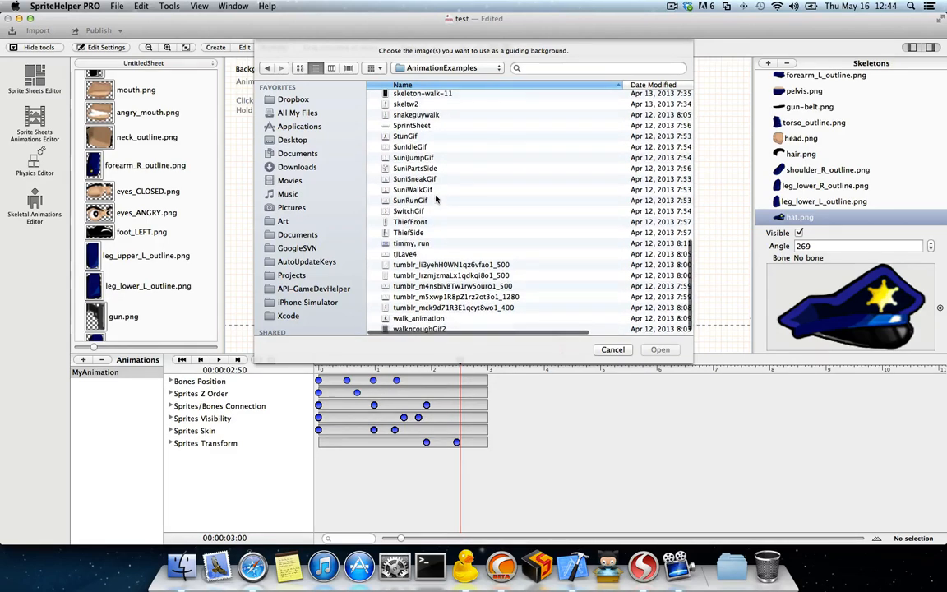
left_click(406, 233)
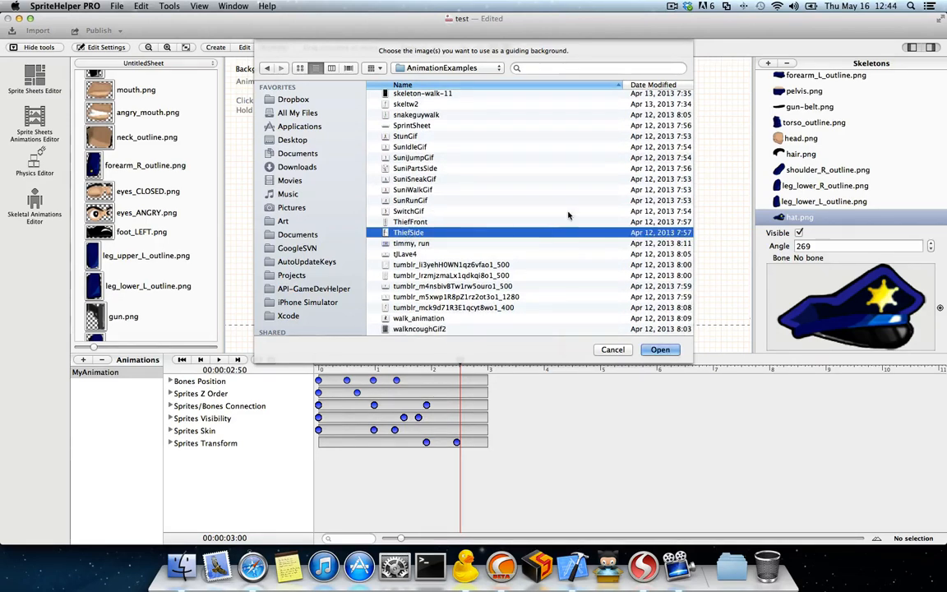
left_click(659, 350)
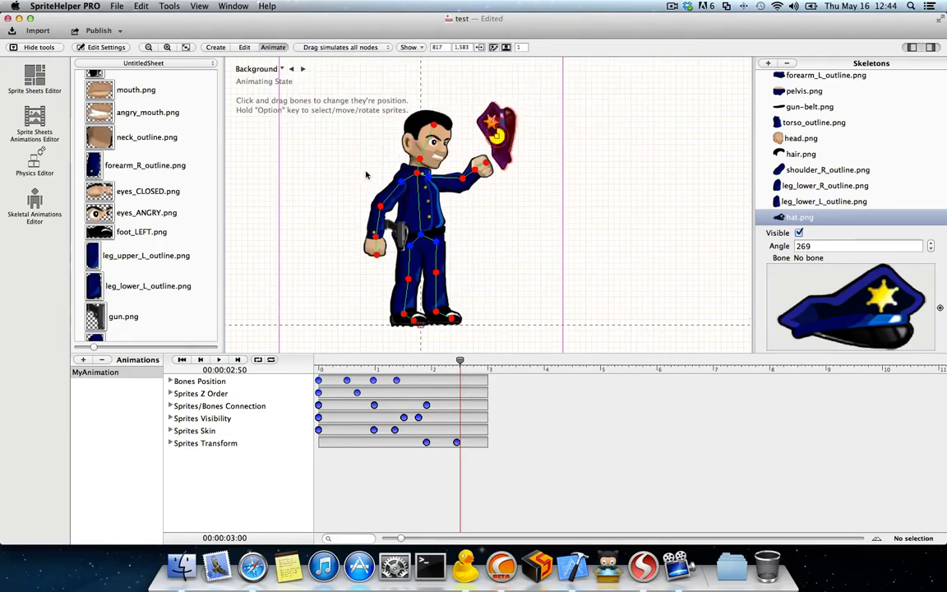
Step: Select ThiefSide.png as the displayed guiding background and examine it behind the officer
left_click(276, 71)
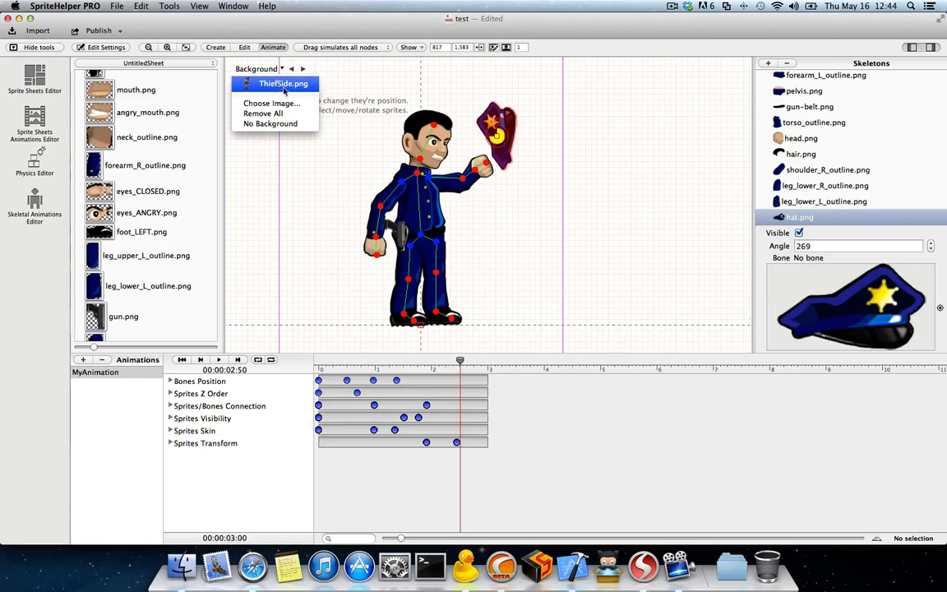
left_click(271, 83)
scroll(302, 115, "down", 5)
scroll(301, 115, "up", 5)
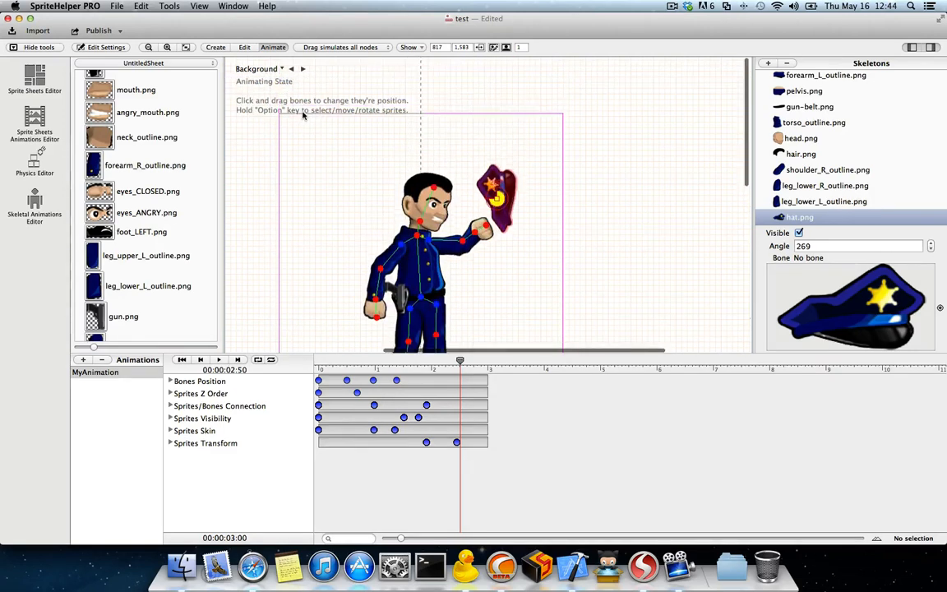
Step: Remove all guiding backgrounds and load the G-Walk animation from the AnimationExamples folder instead
left_click(276, 69)
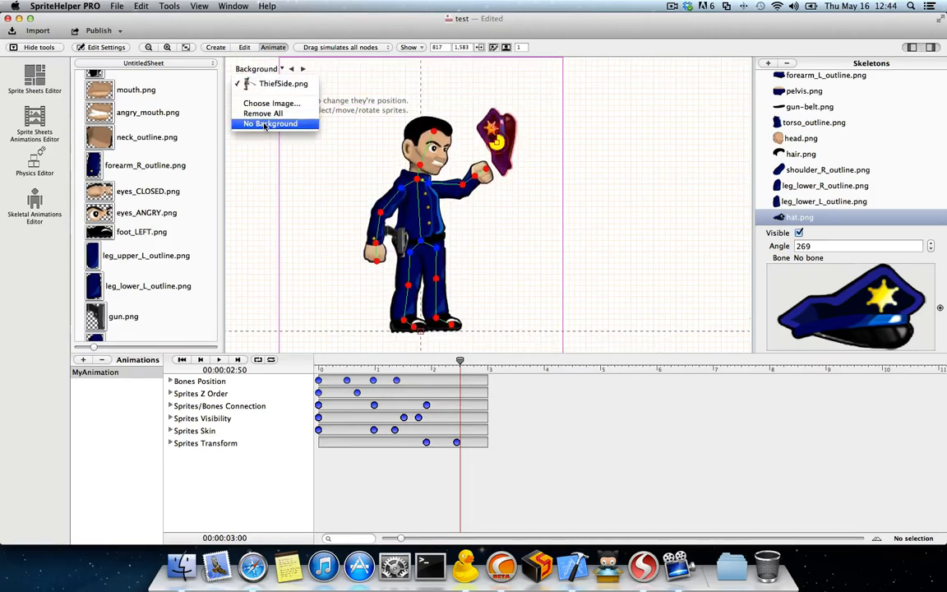
left_click(263, 113)
left_click(264, 71)
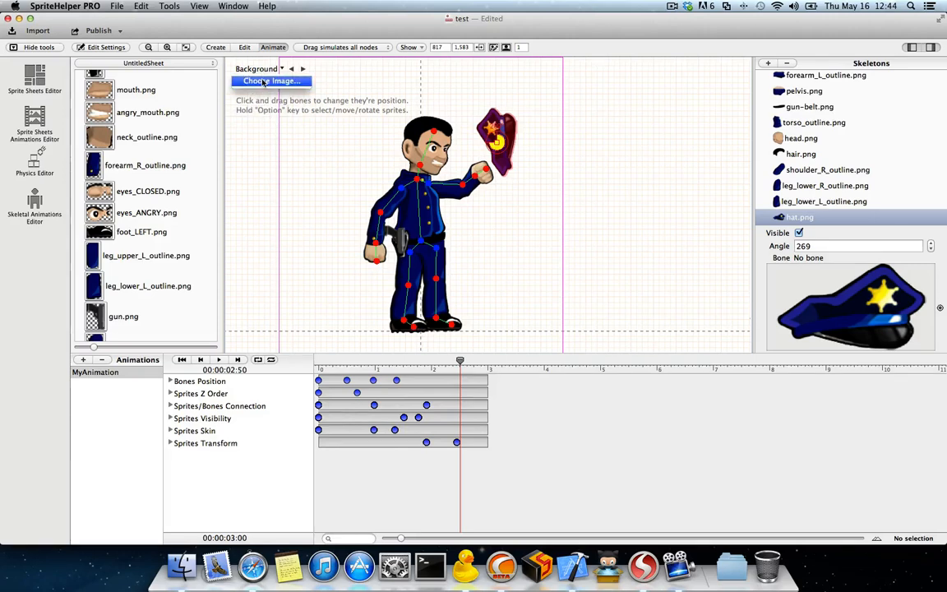
left_click(263, 82)
scroll(454, 178, "down", 6)
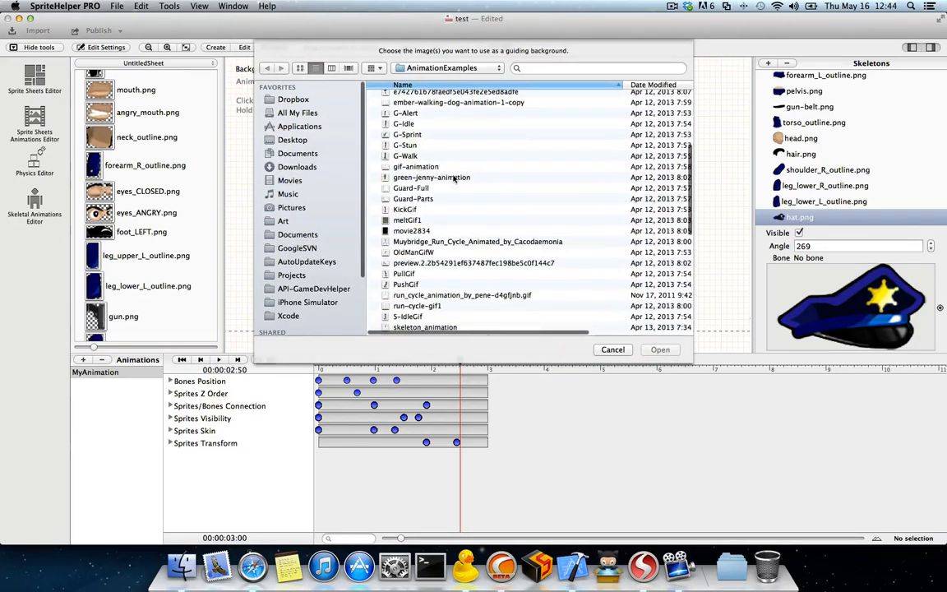
left_click(405, 155)
left_click(660, 349)
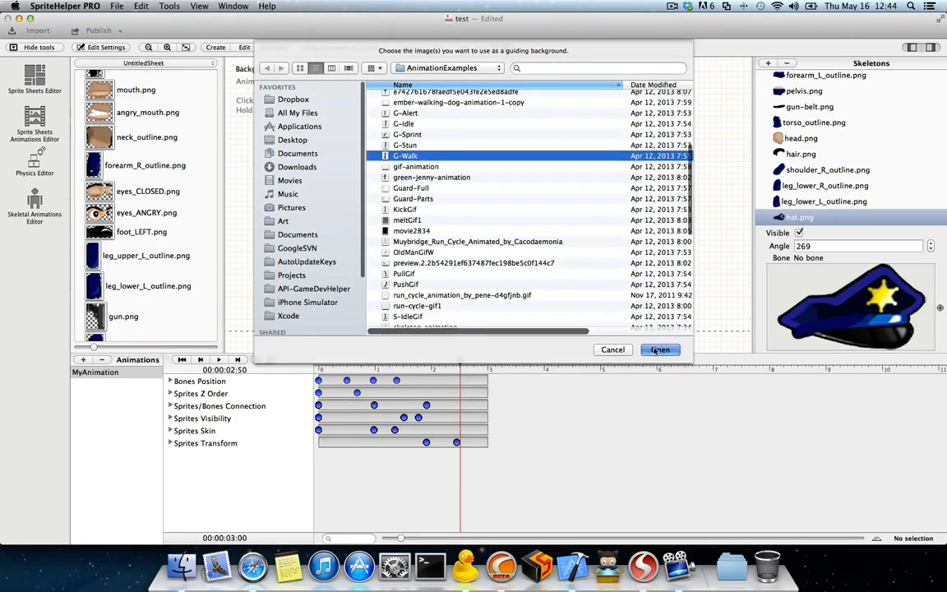
scroll(353, 153, "down", 10)
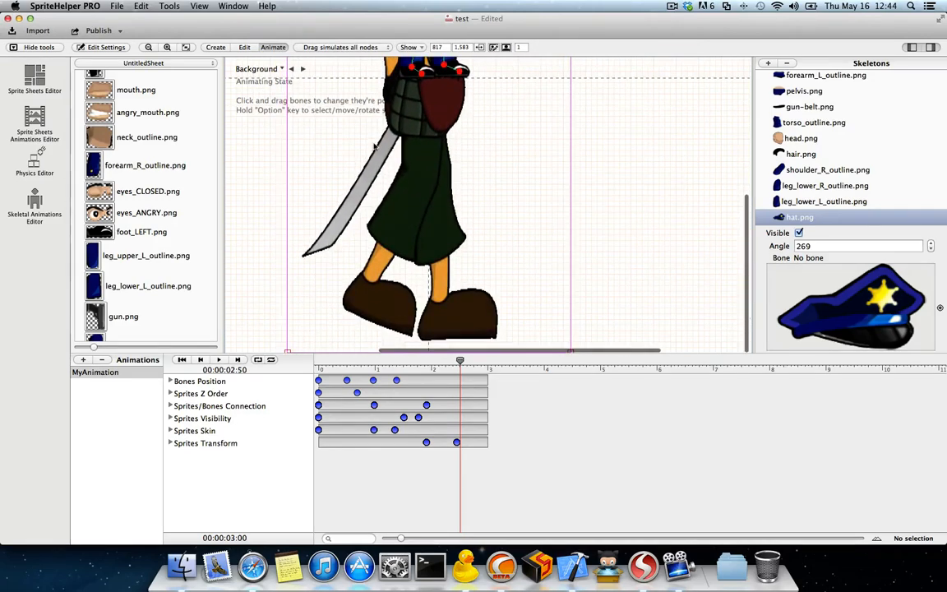
scroll(374, 146, "up", 10)
Step: Resize the G-Walk background by its corners so the figure stands beside the officer at a similar height
left_click(261, 70)
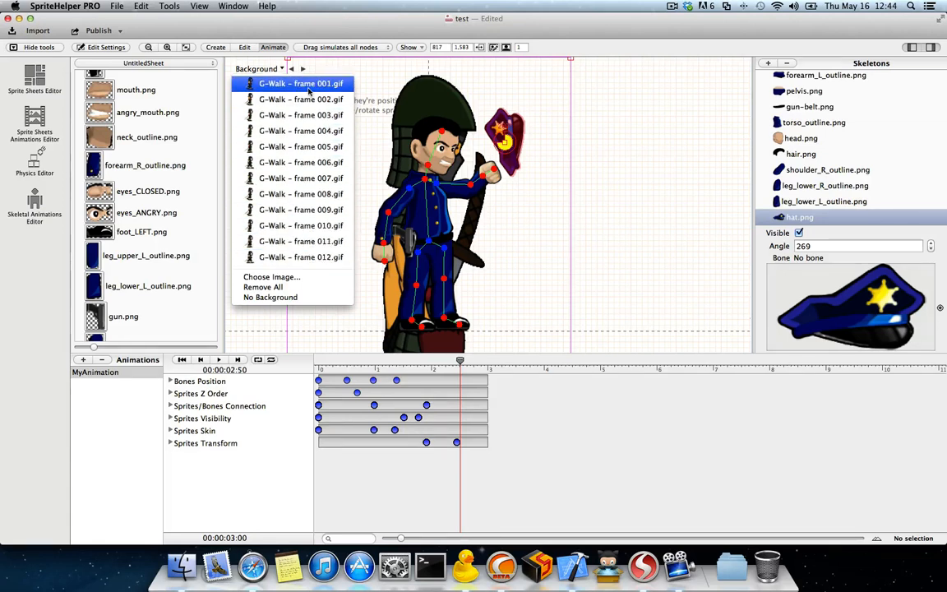
left_click(564, 144)
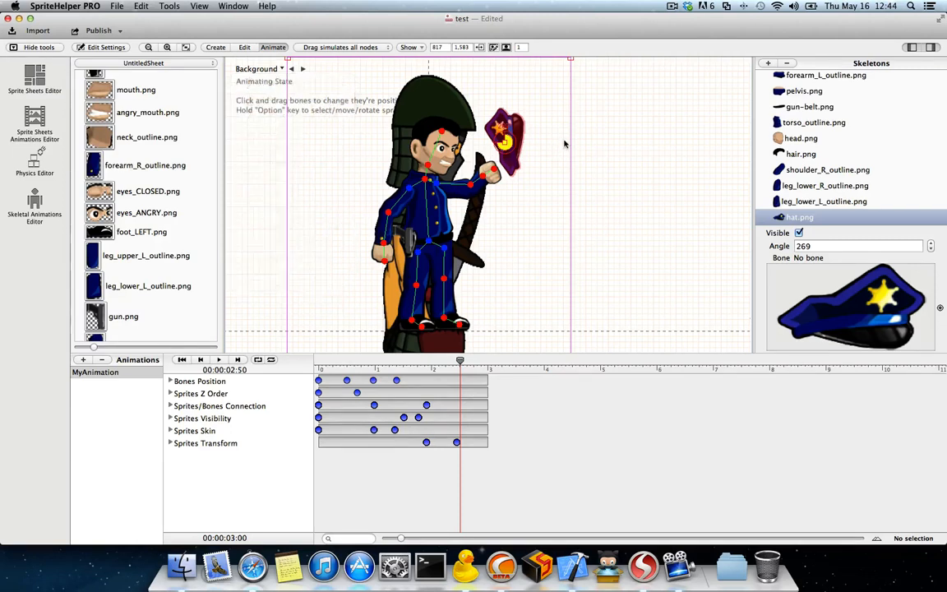
left_click_drag(287, 59, 457, 97)
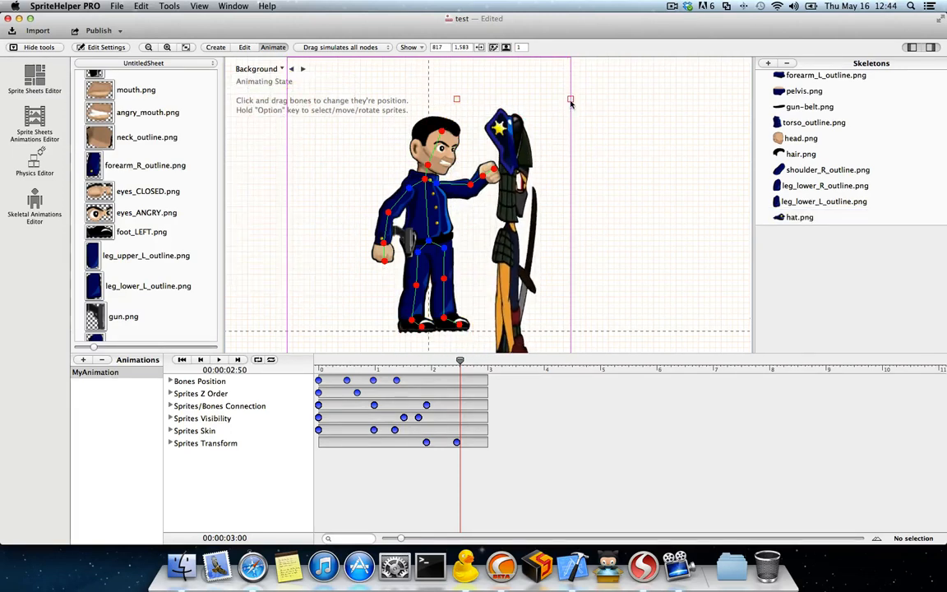
left_click_drag(570, 99, 655, 97)
scroll(594, 148, "down", 8)
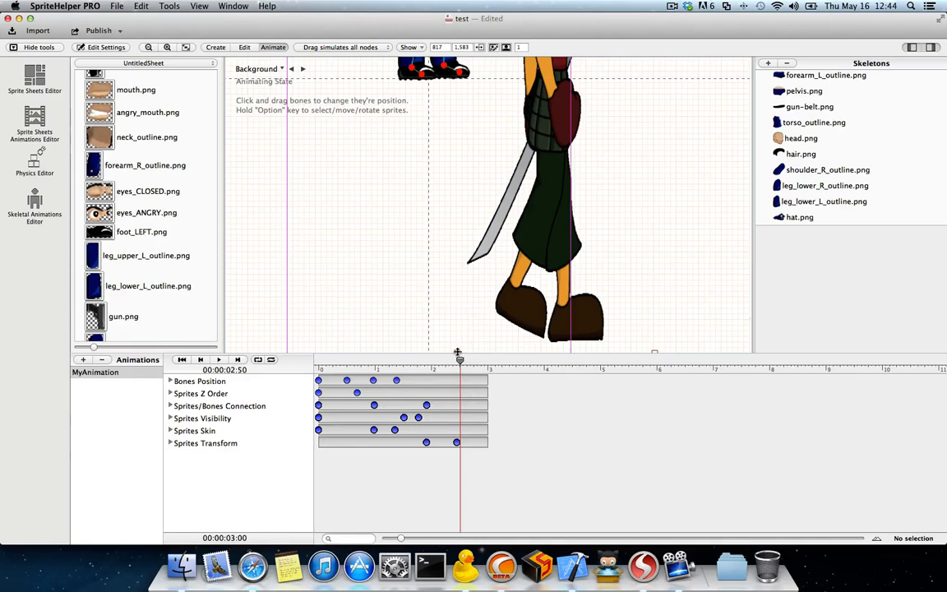
left_click_drag(458, 352, 483, 112)
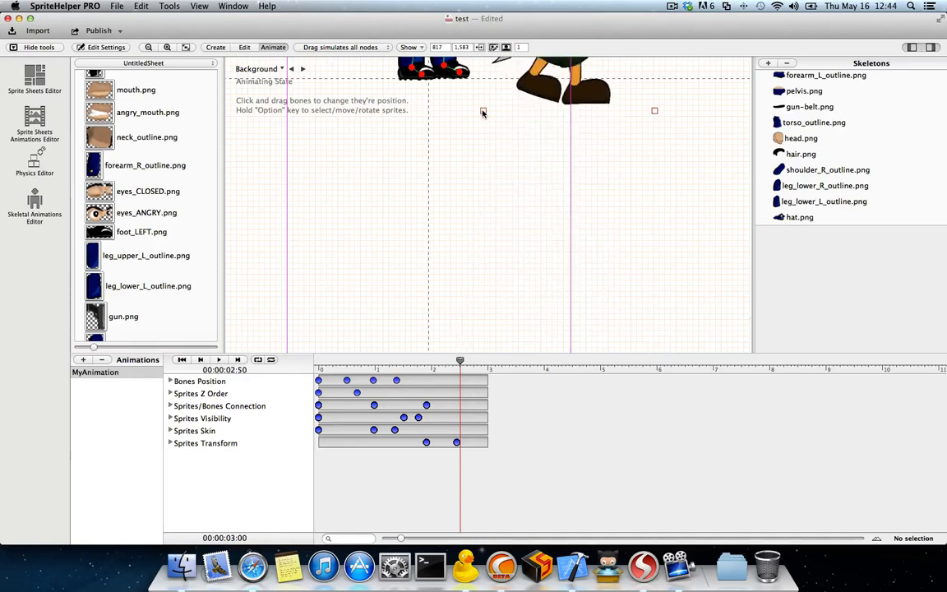
scroll(483, 119, "up", 8)
scroll(512, 157, "down", 5)
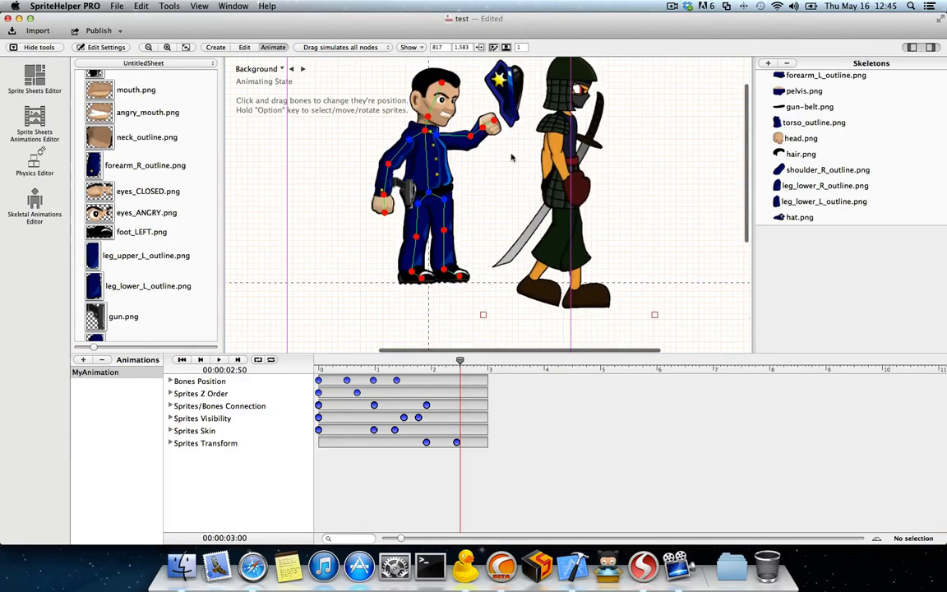
scroll(511, 157, "up", 2)
scroll(511, 157, "up", 2)
scroll(542, 155, "down", 2)
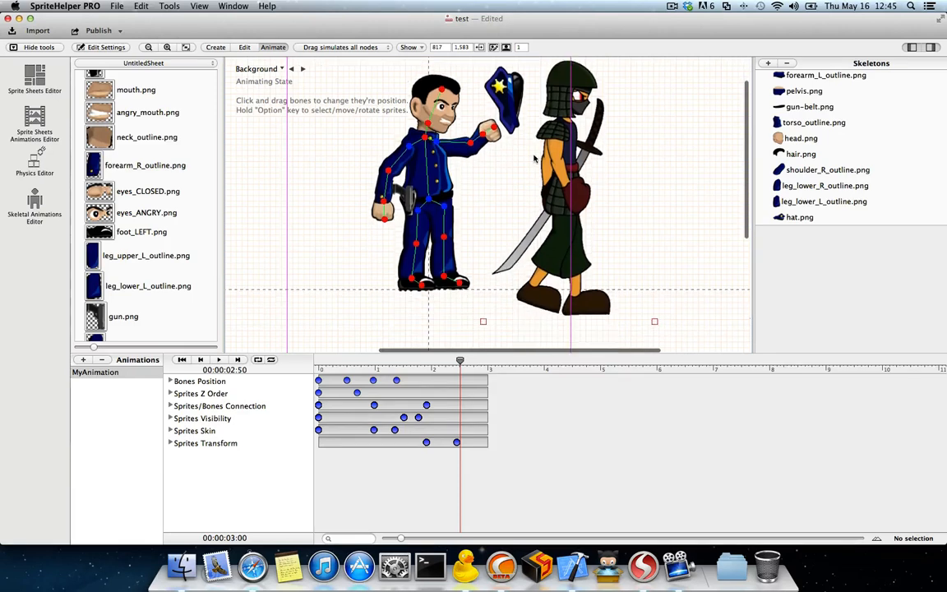
scroll(410, 135, "up", 1)
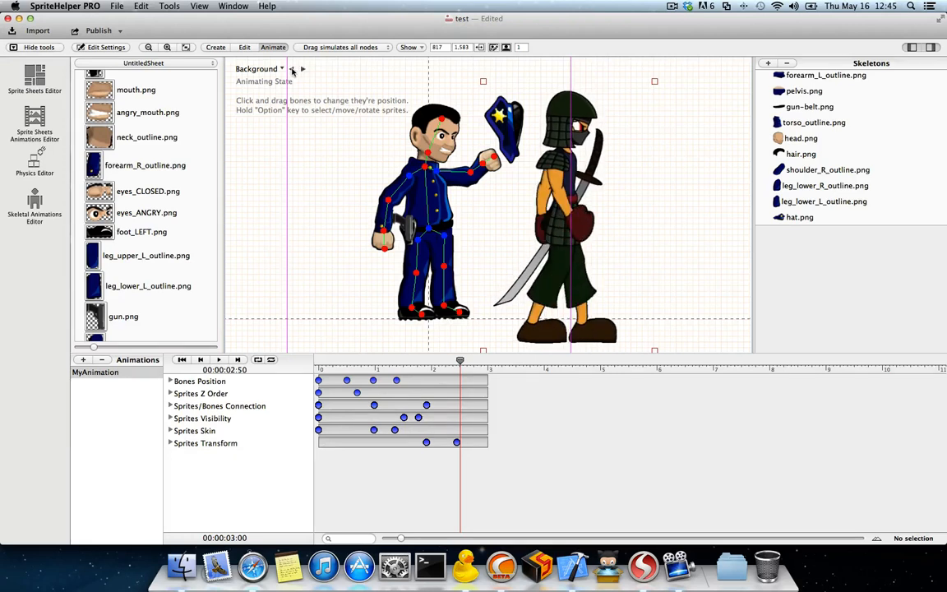
Step: Go through several G-Walk frames as the guiding background and switch the background off
left_click(282, 69)
left_click(277, 134)
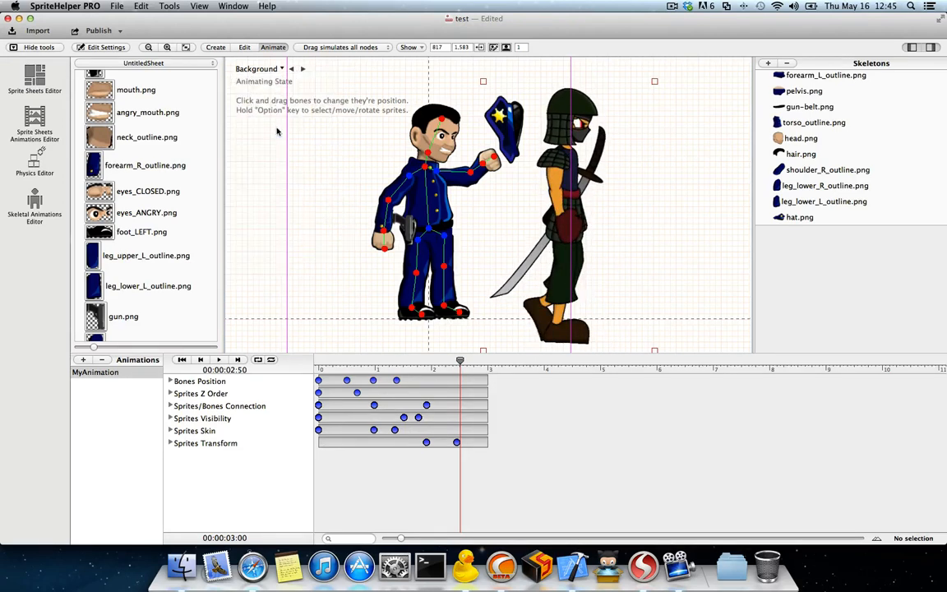
left_click(253, 69)
left_click(287, 181)
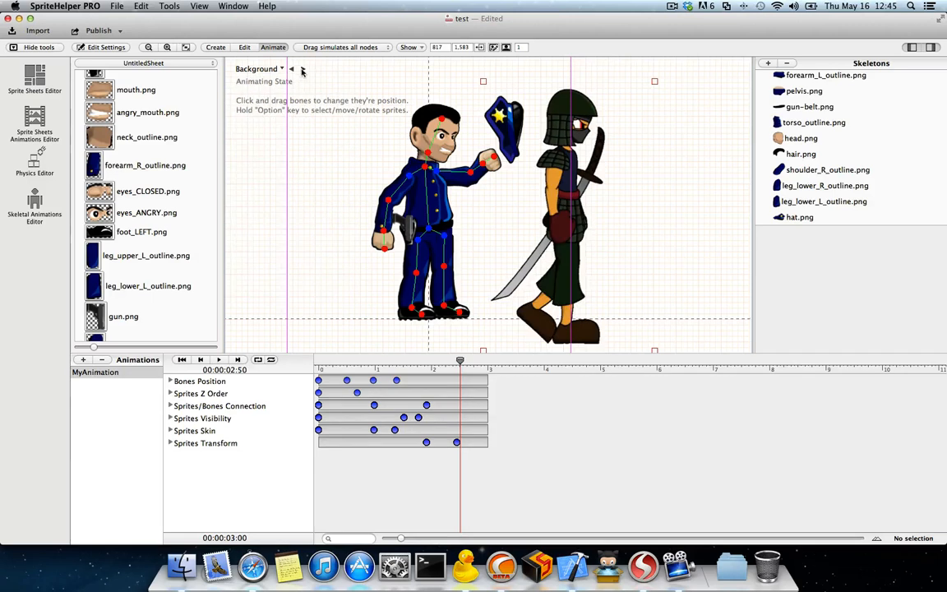
left_click(301, 69)
left_click(276, 69)
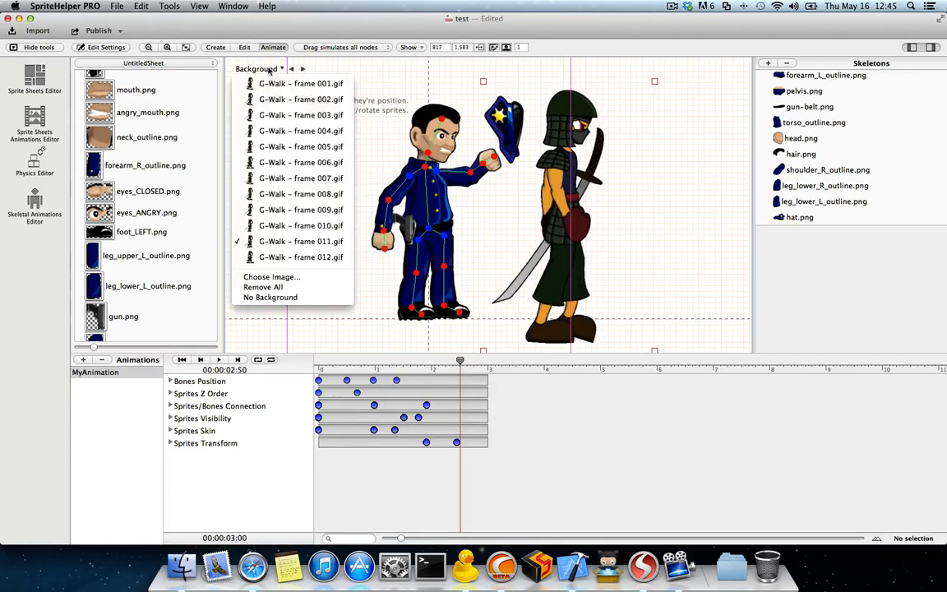
left_click(282, 292)
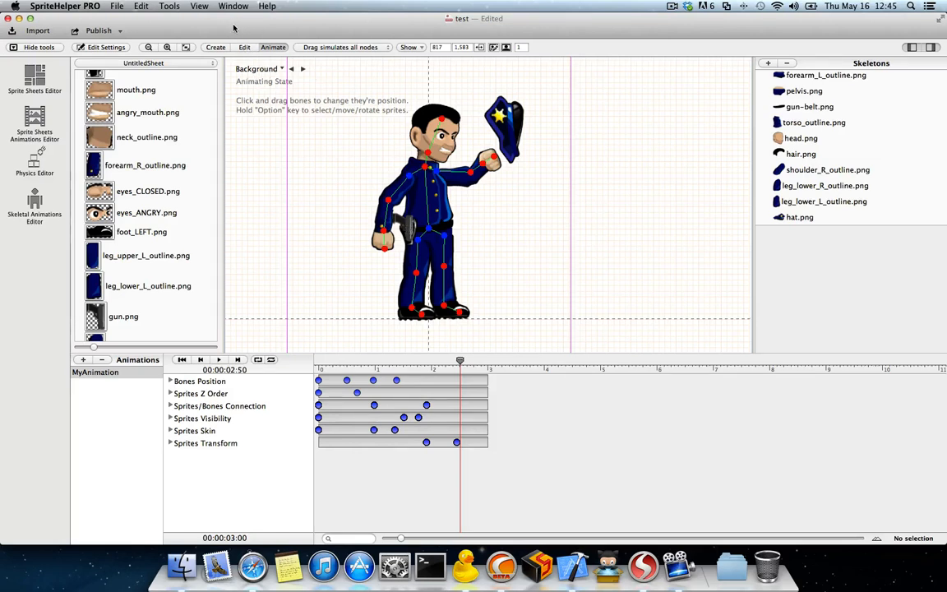
Step: Start exporting the skeletal animation frames as PNG and browse to the Desktop as destination
left_click(168, 6)
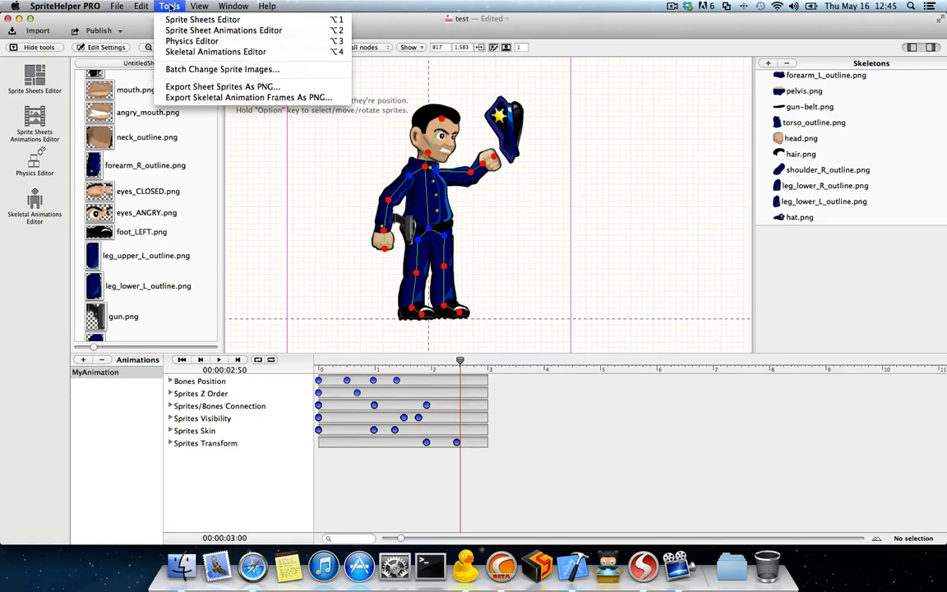
left_click(548, 92)
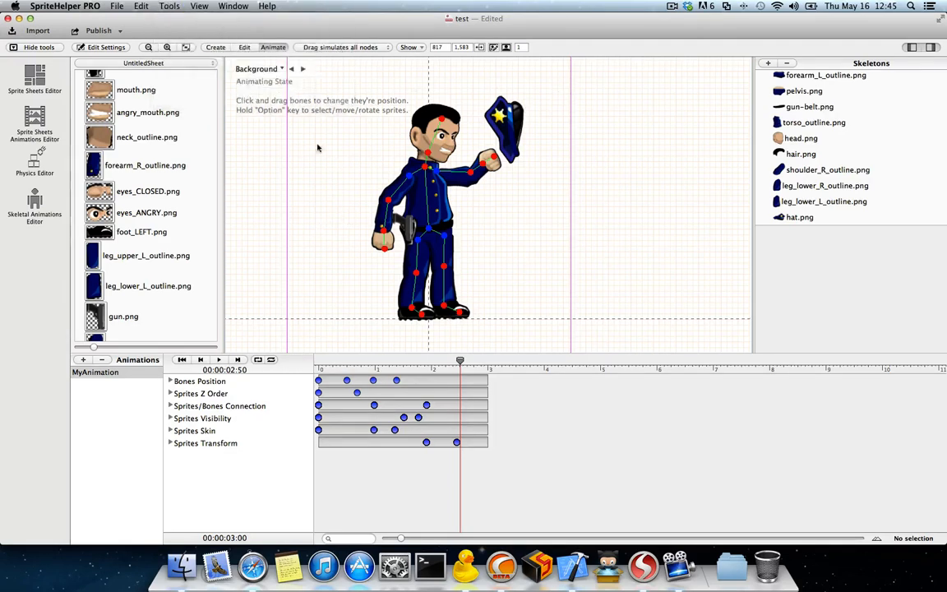
left_click(161, 7)
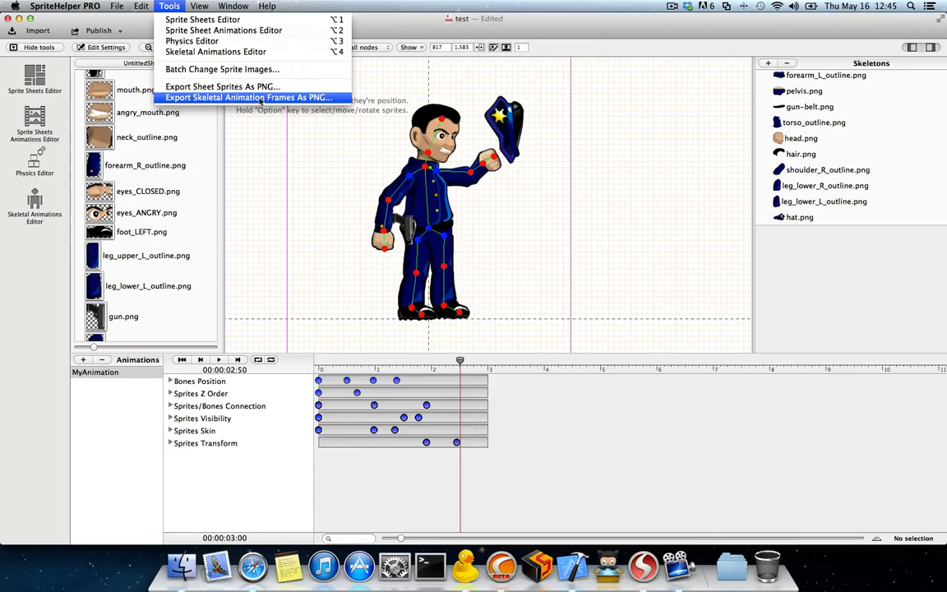
left_click(327, 100)
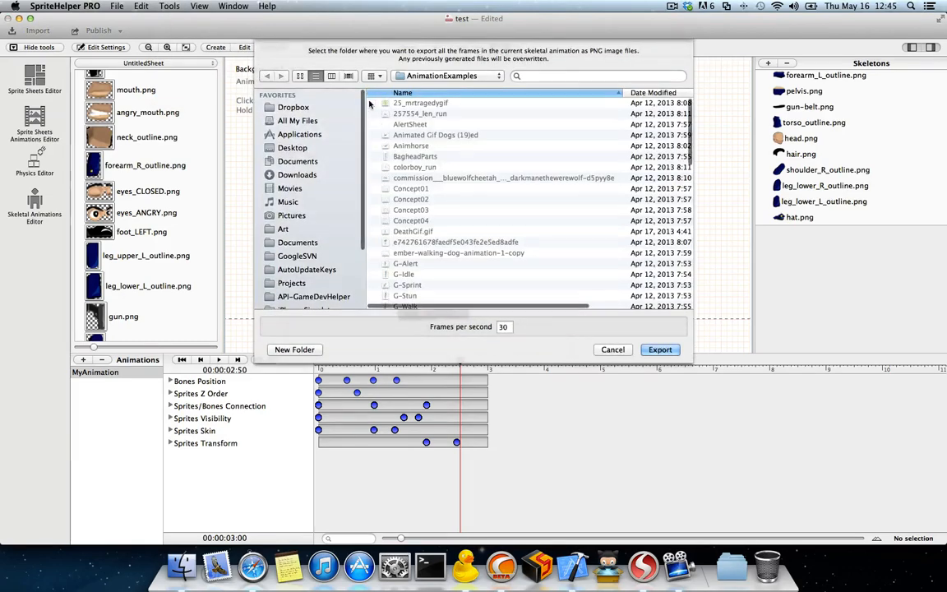
left_click(301, 147)
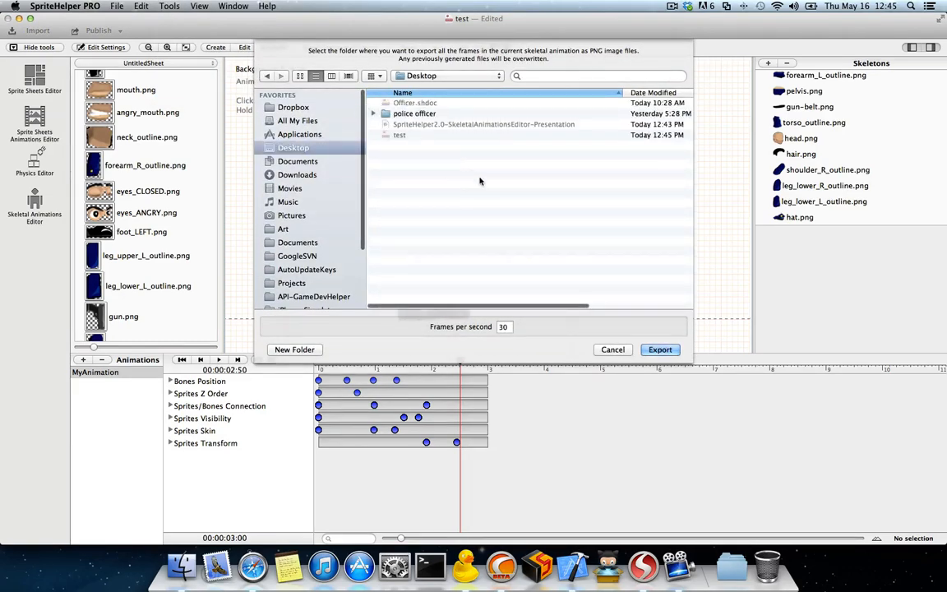
Step: Switch to the Finder desktop and create a new folder named EXPORTED
key("F11")
right_click(666, 327)
left_click(684, 333)
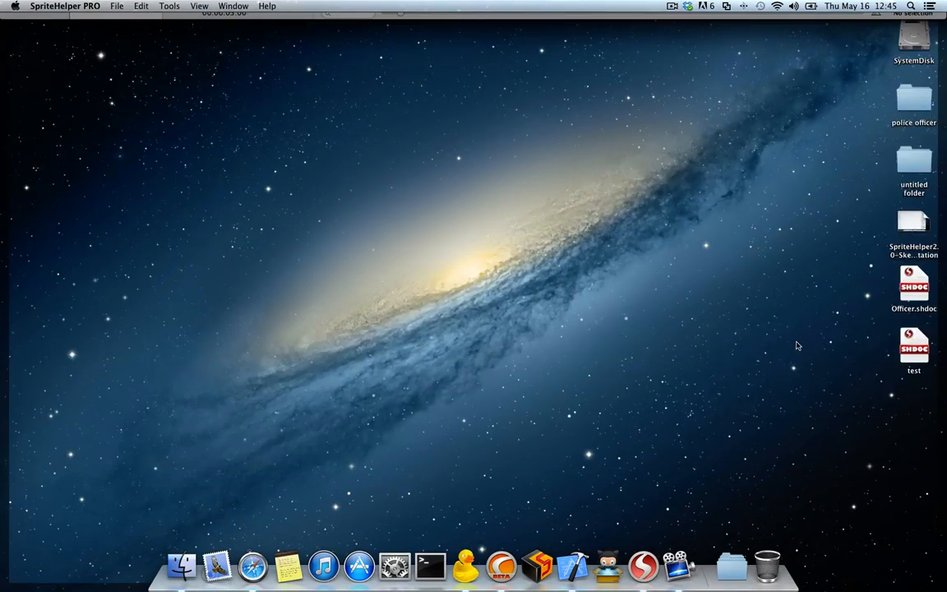
left_click(818, 146)
left_click(909, 176)
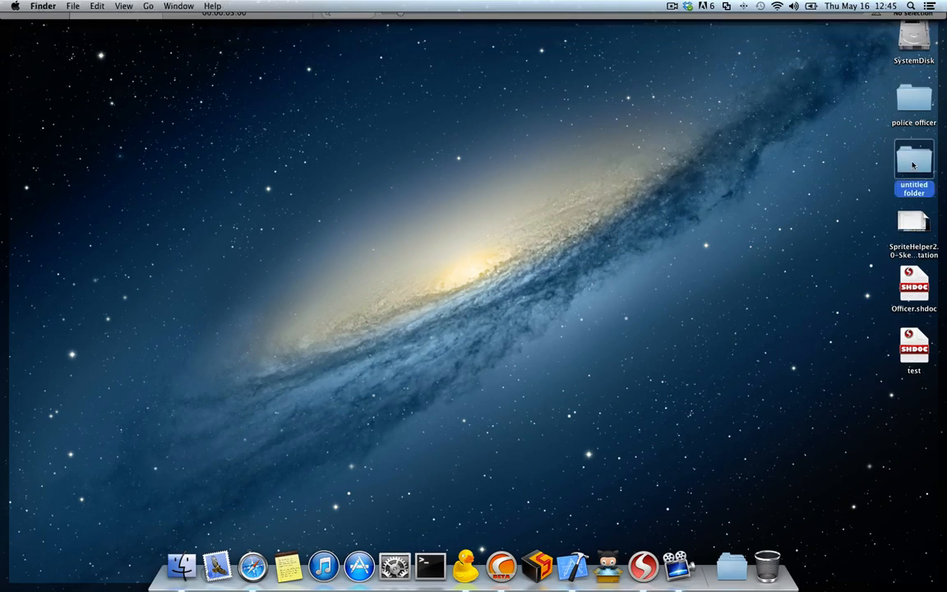
key("Return")
type("EXPORTED")
key("Return")
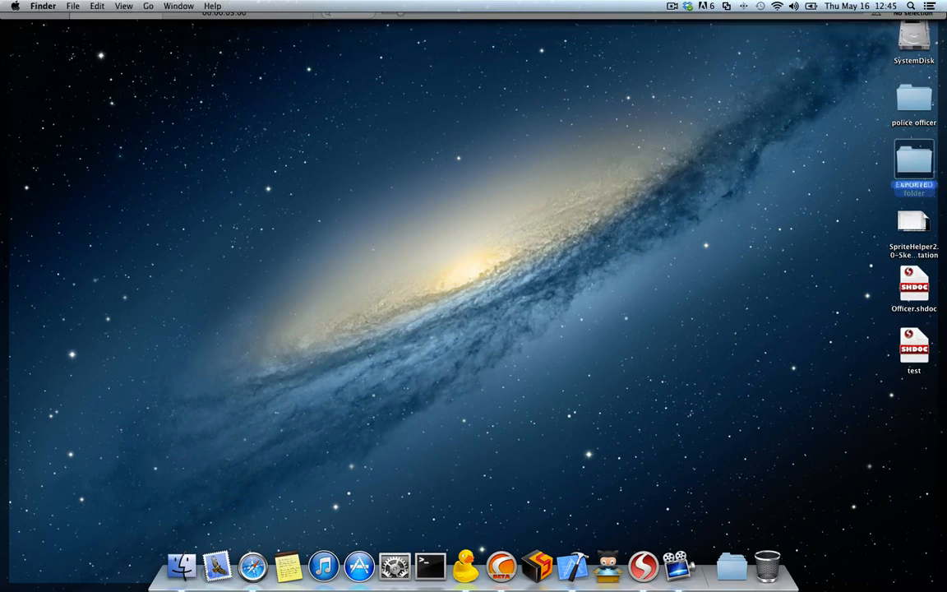
Step: Open the EXPORTED folder in a Finder window and export the animation frames into it at 30 frames per second
double_click(898, 124)
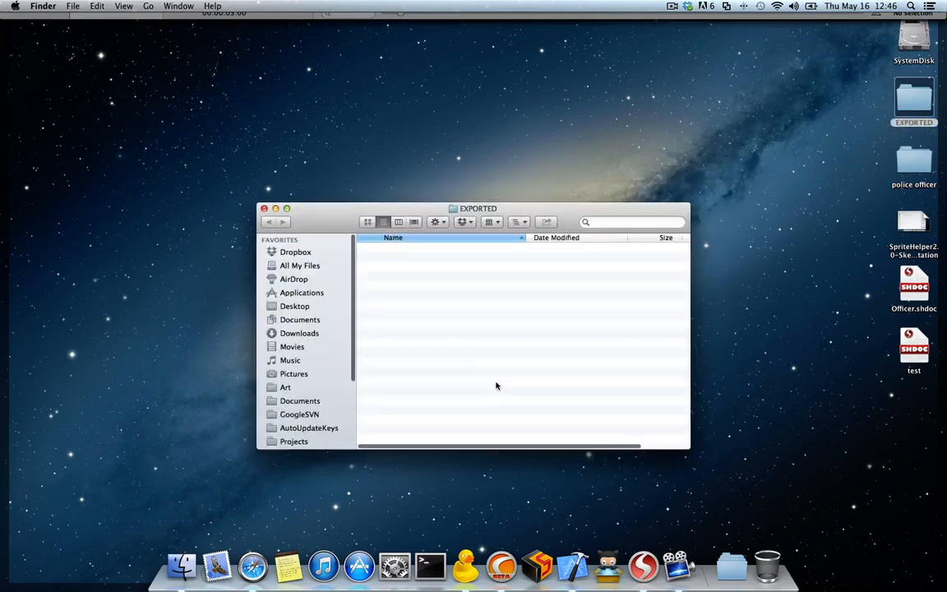
left_click_drag(405, 205, 575, 249)
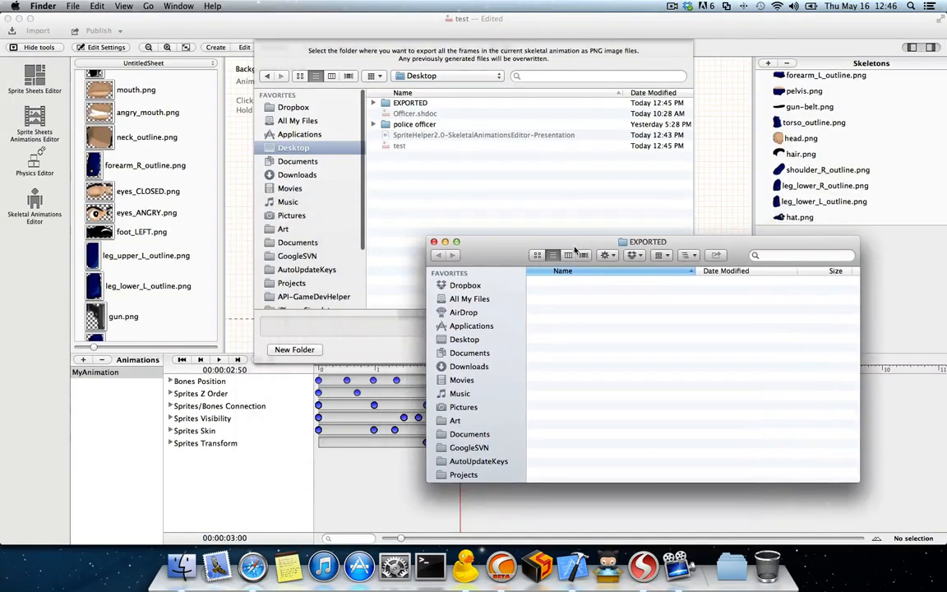
double_click(378, 103)
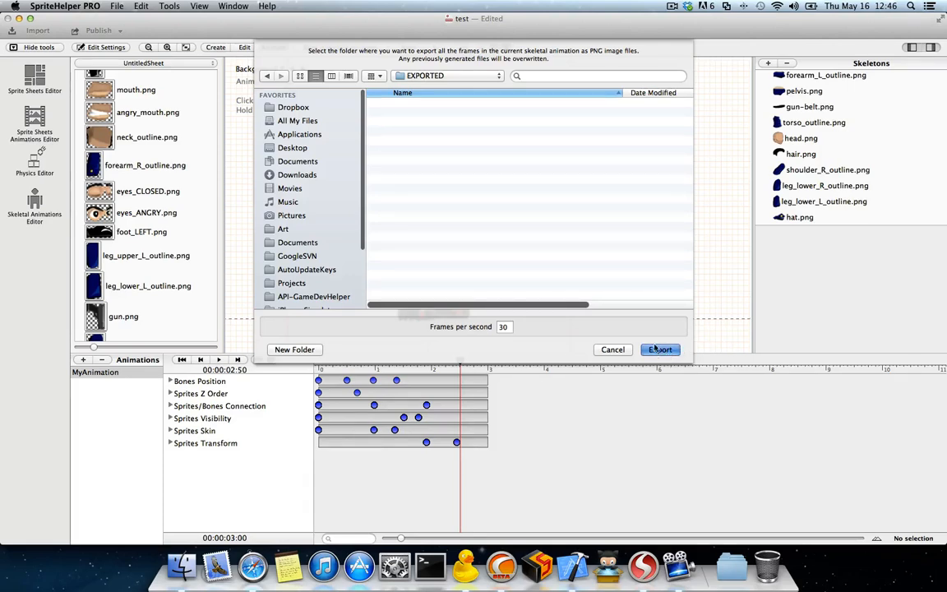
Step: Switch to the Finder window of the EXPORTED folder and look through the exported PNG frames
key("ctrl+Up")
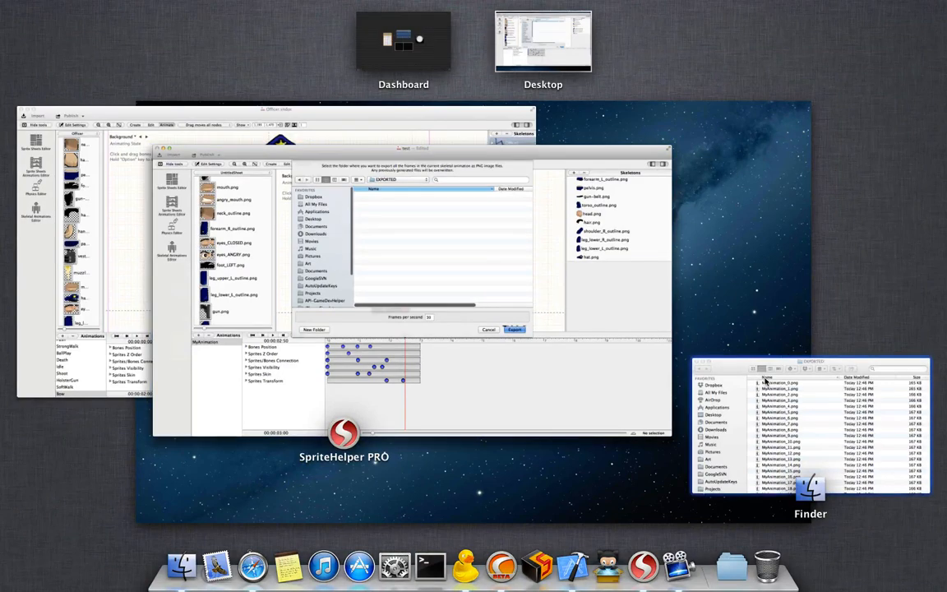
left_click(778, 416)
scroll(635, 362, "down", 3)
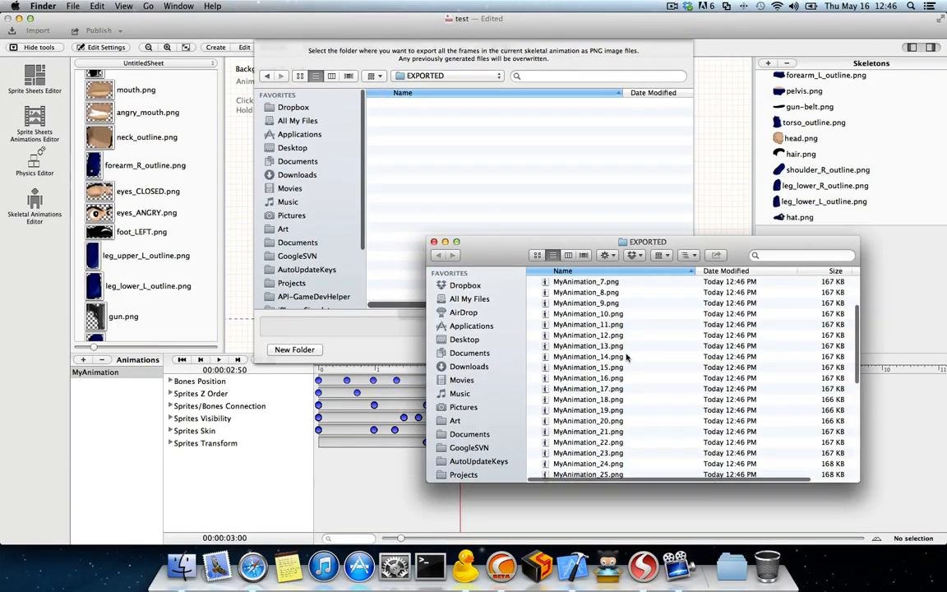
scroll(624, 356, "down", 10)
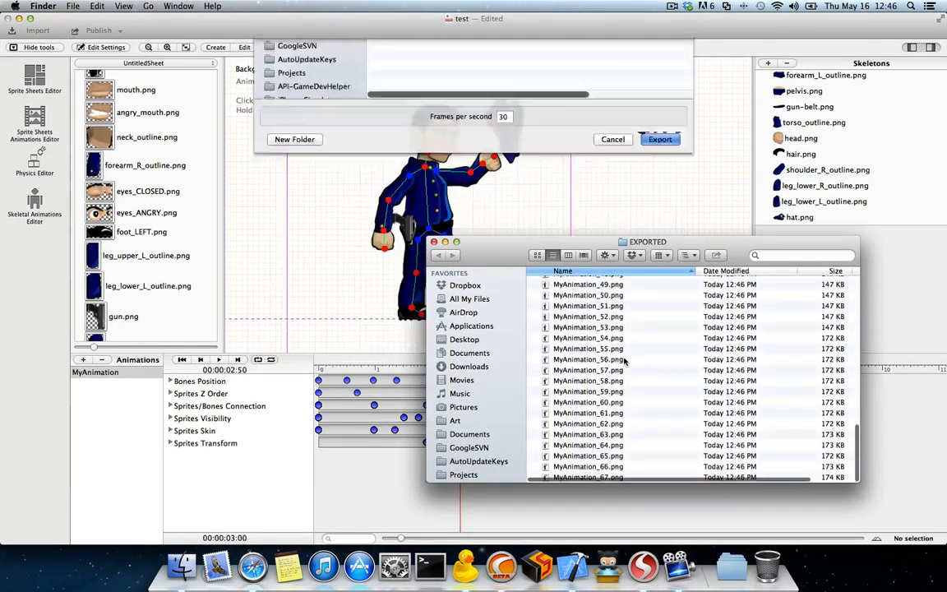
scroll(633, 345, "down", 6)
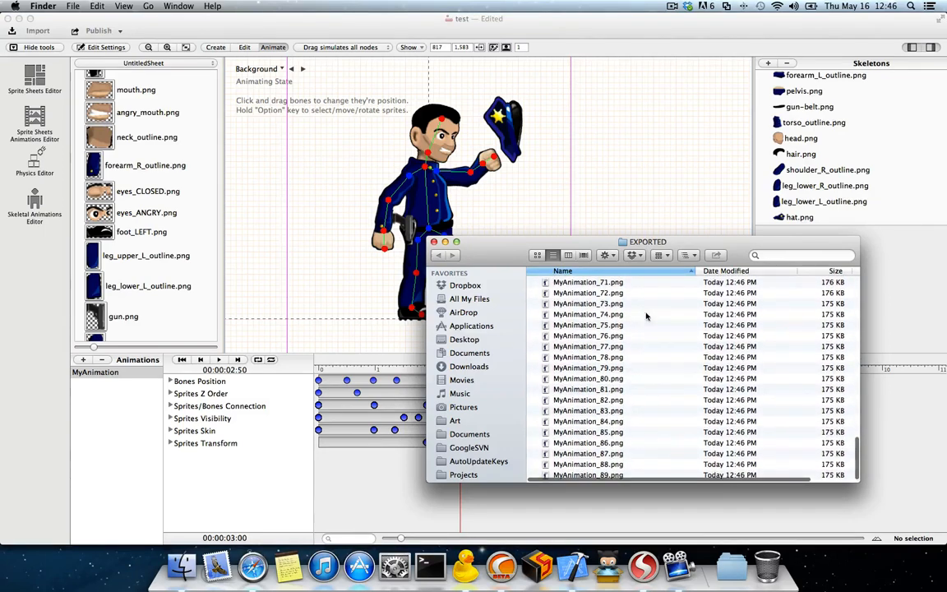
scroll(625, 328, "up", 15)
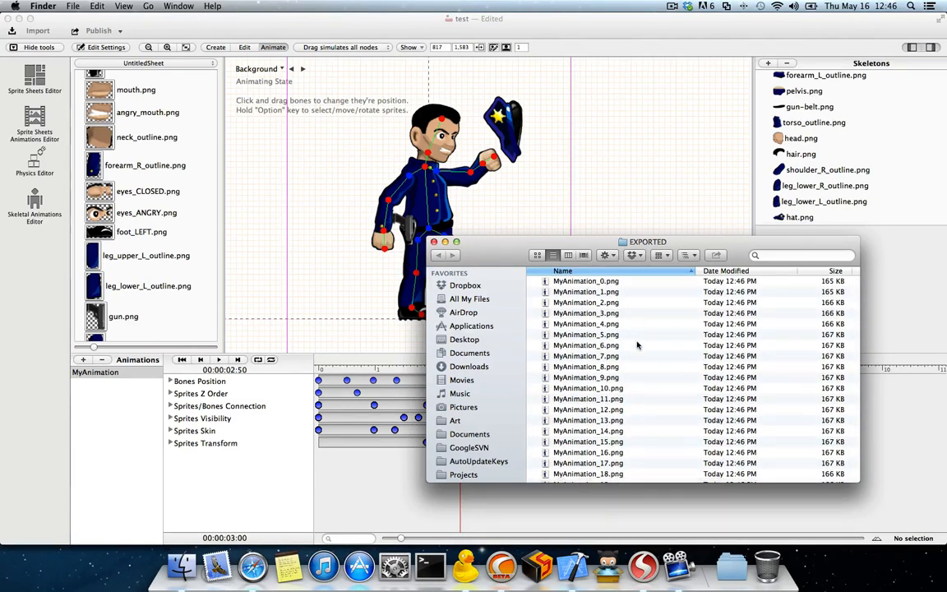
Step: Enlarge the EXPORTED folder window upwards and look through the full list of exported MyAnimation PNG files
scroll(637, 341, "down", 10)
scroll(637, 345, "down", 8)
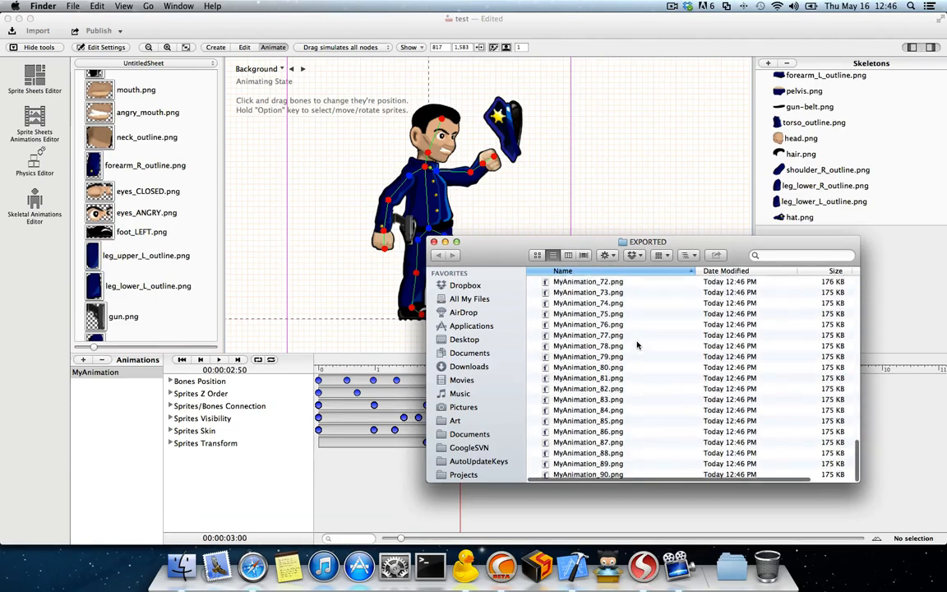
left_click_drag(606, 241, 632, 47)
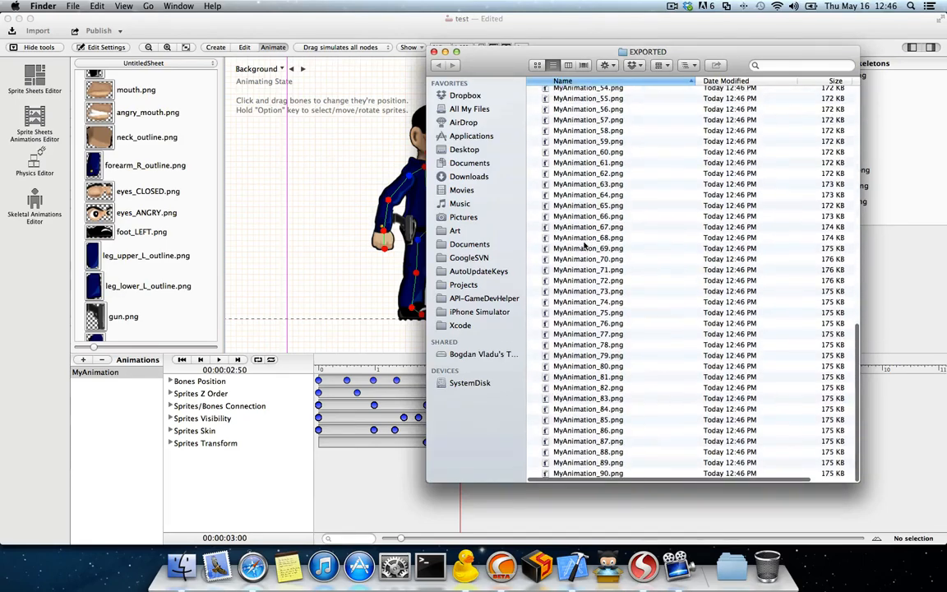
scroll(586, 245, "up", 15)
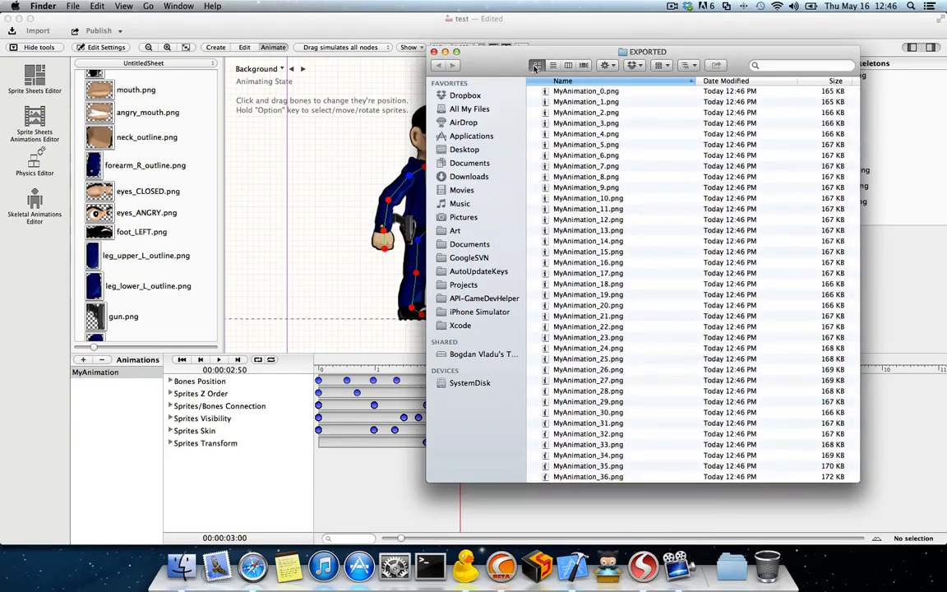
Step: Show the exported frames as icons to examine the animation sequence, then close the EXPORTED window and switch back to SpriteHelper PRO
left_click(537, 65)
scroll(622, 195, "down", 3)
scroll(622, 196, "down", 10)
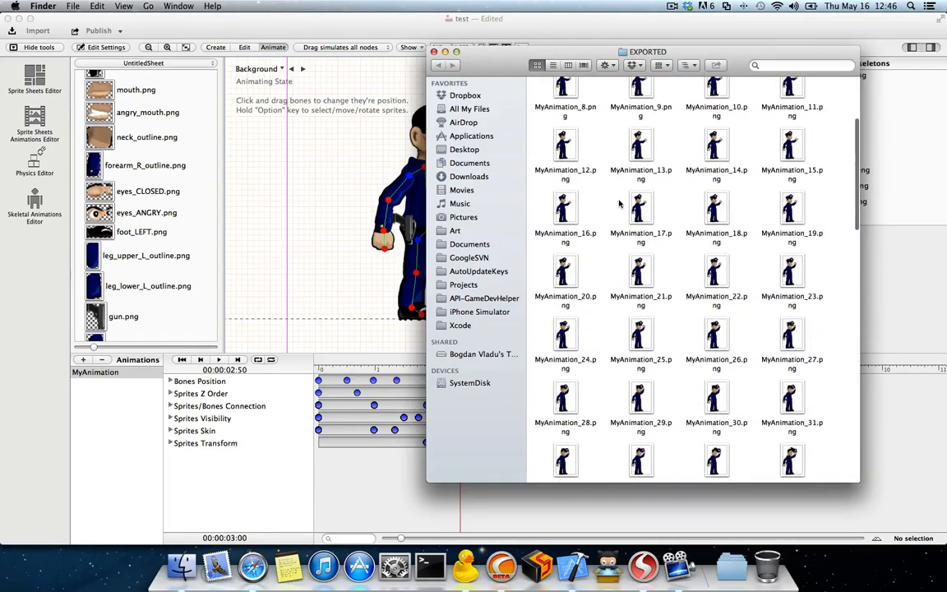
scroll(614, 215, "down", 8)
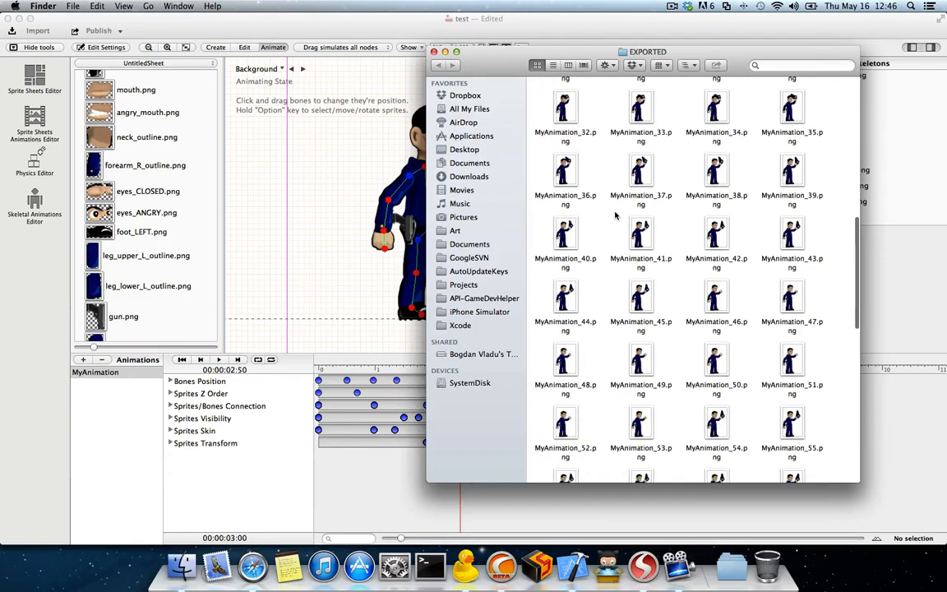
scroll(721, 215, "down", 8)
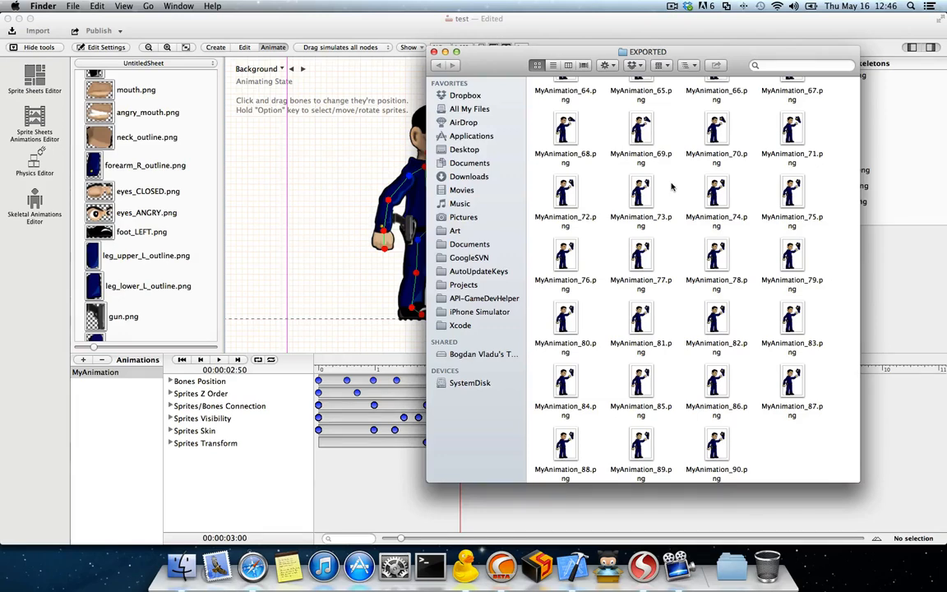
scroll(672, 187, "up", 20)
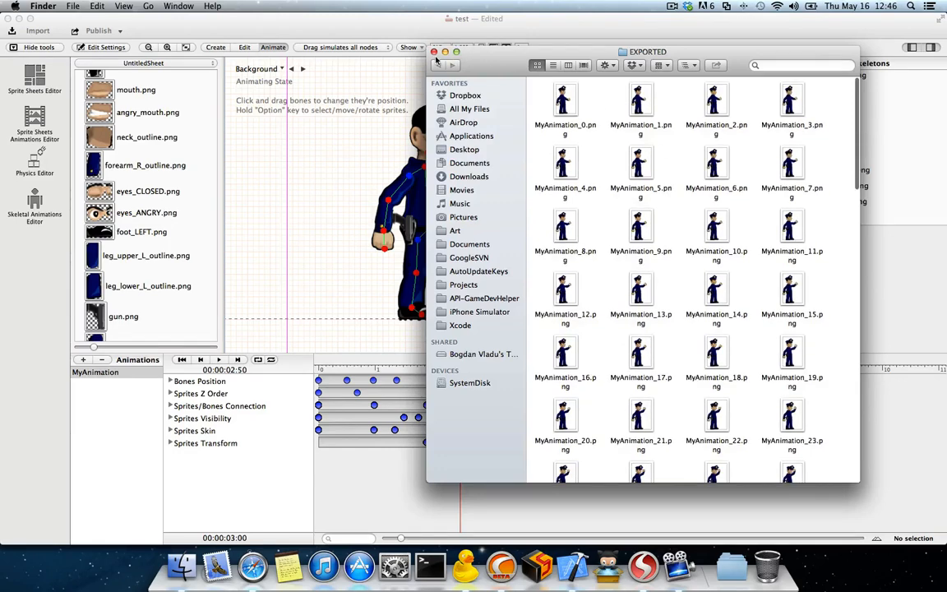
key("super+w")
left_click(402, 27)
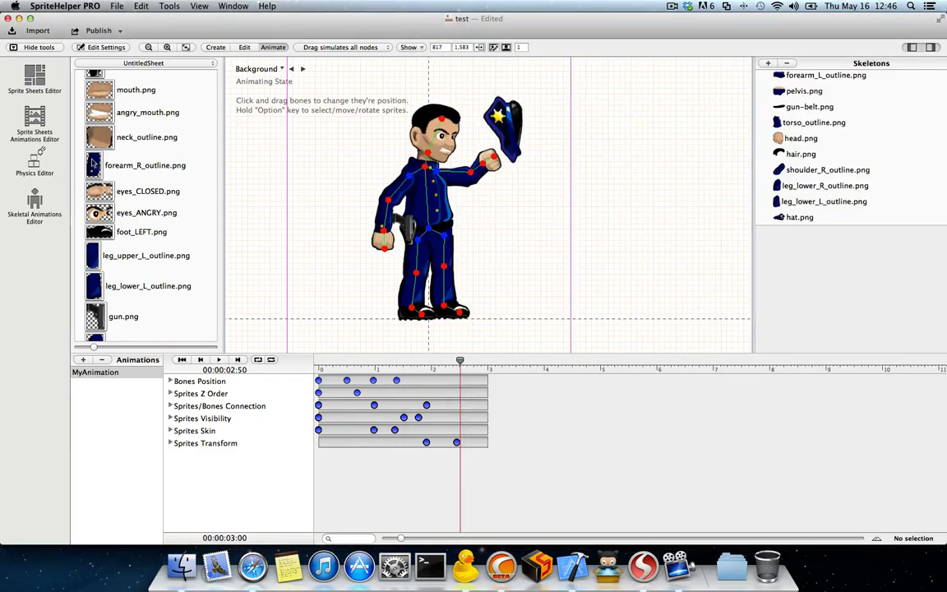